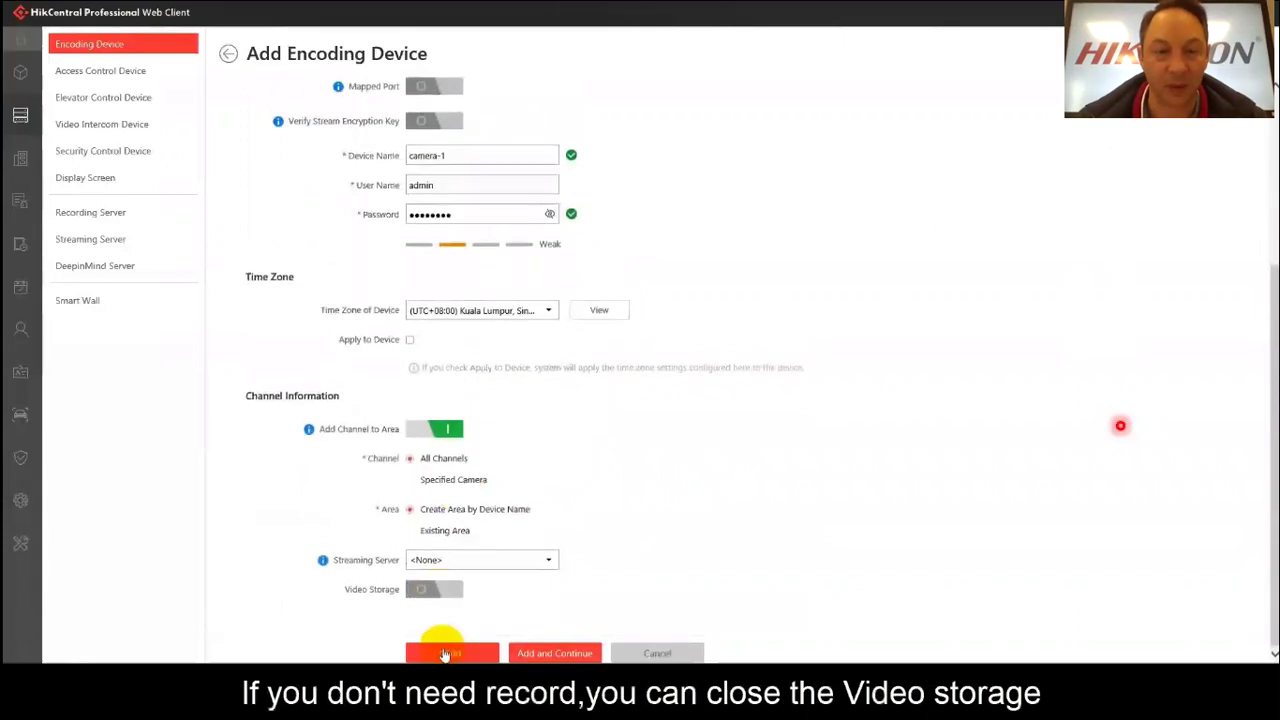
Add camera-1 as an encoding device and open its remote configuration web page.
click(446, 653)
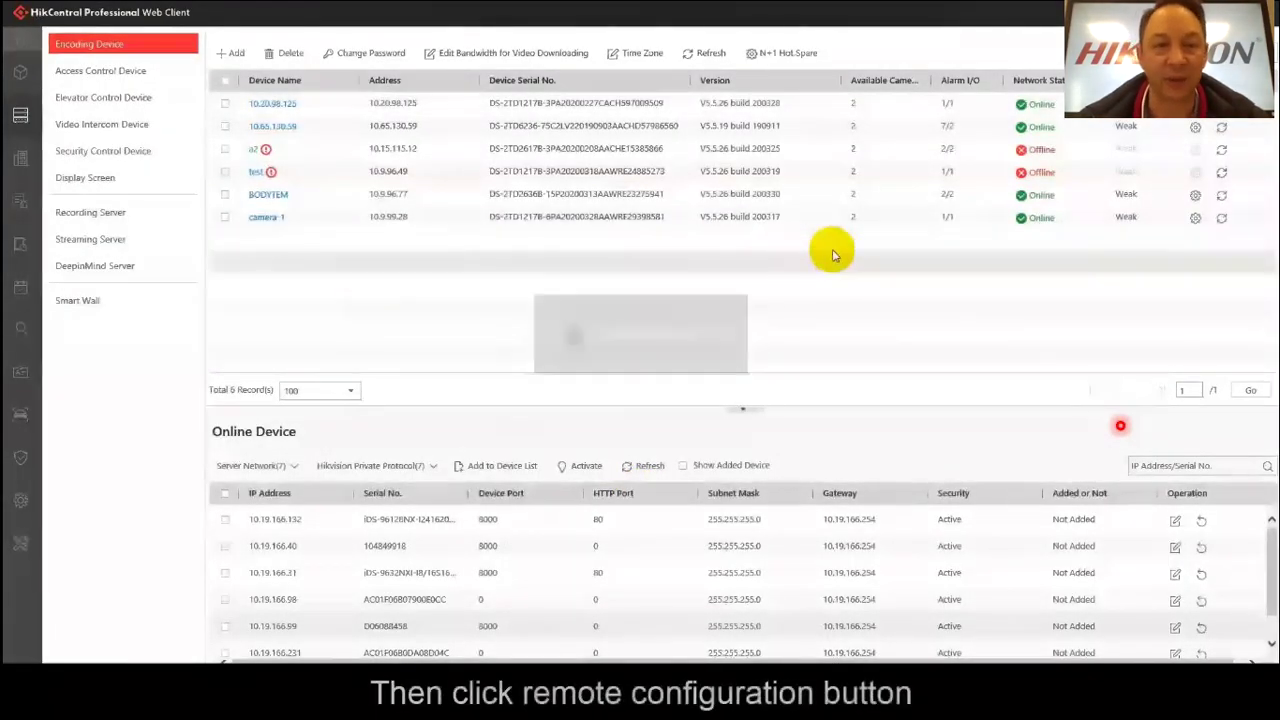
click(1196, 221)
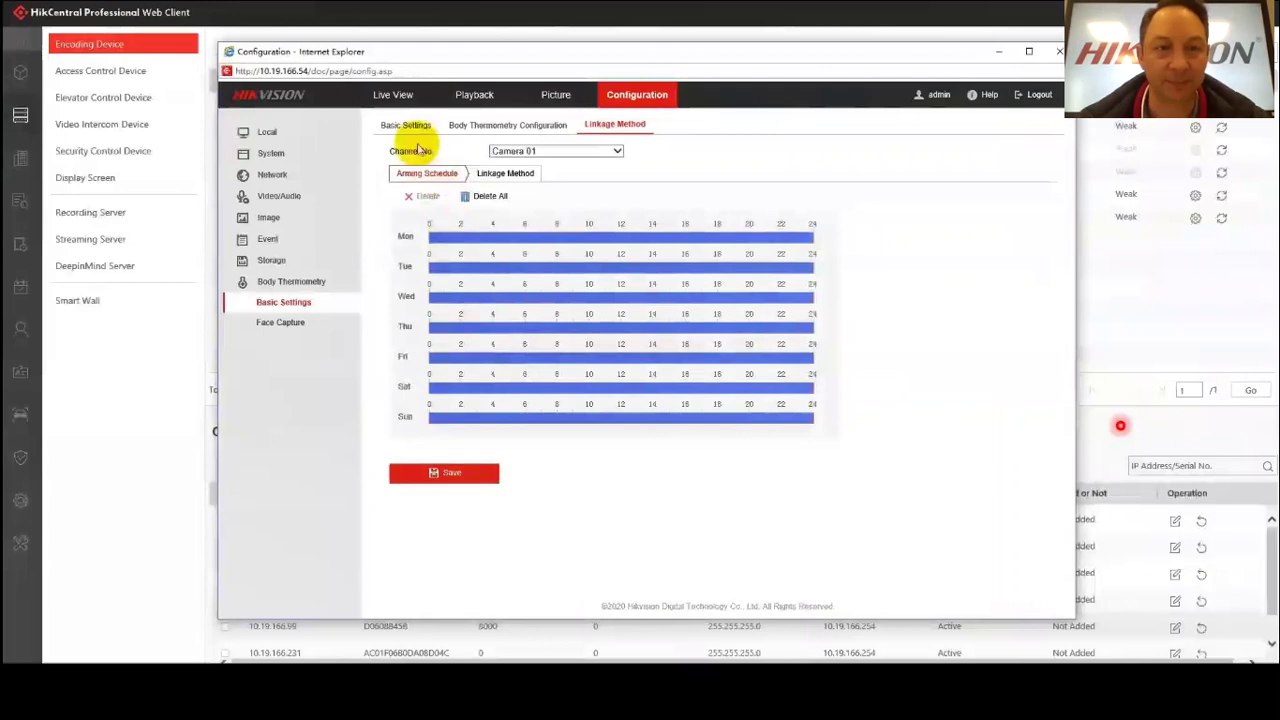
Show the camera's Body Thermometry Configuration under Basic Settings.
click(401, 127)
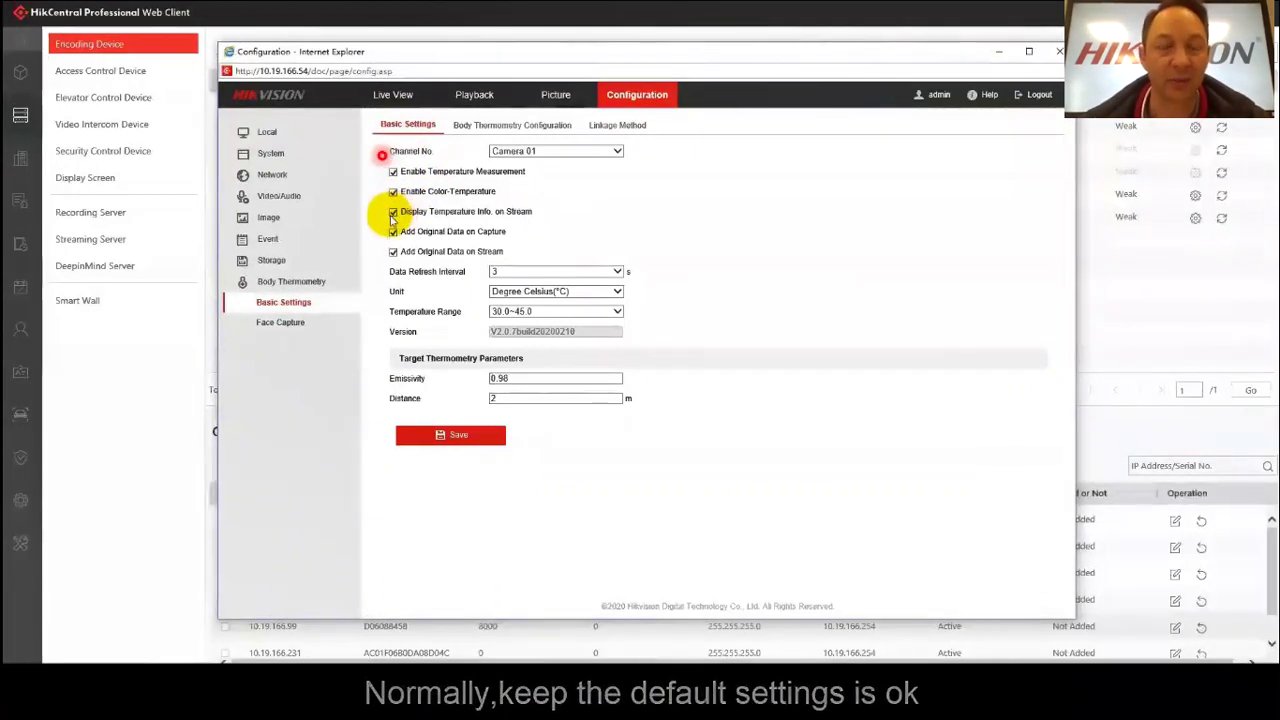
click(488, 126)
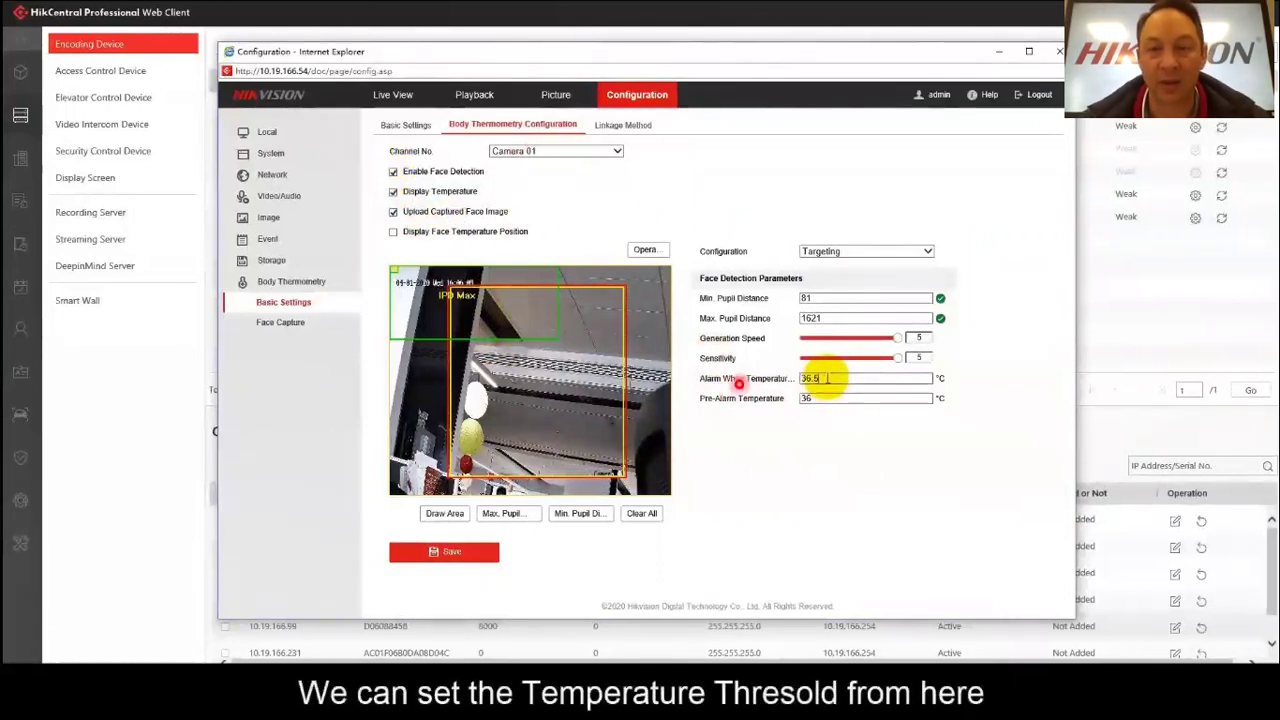
Set alarm temperature to 36.4 °C and pre-alarm to 36 °C, and nudge the face detection frame.
click(829, 380)
key(BackSpace)
key(BackSpace)
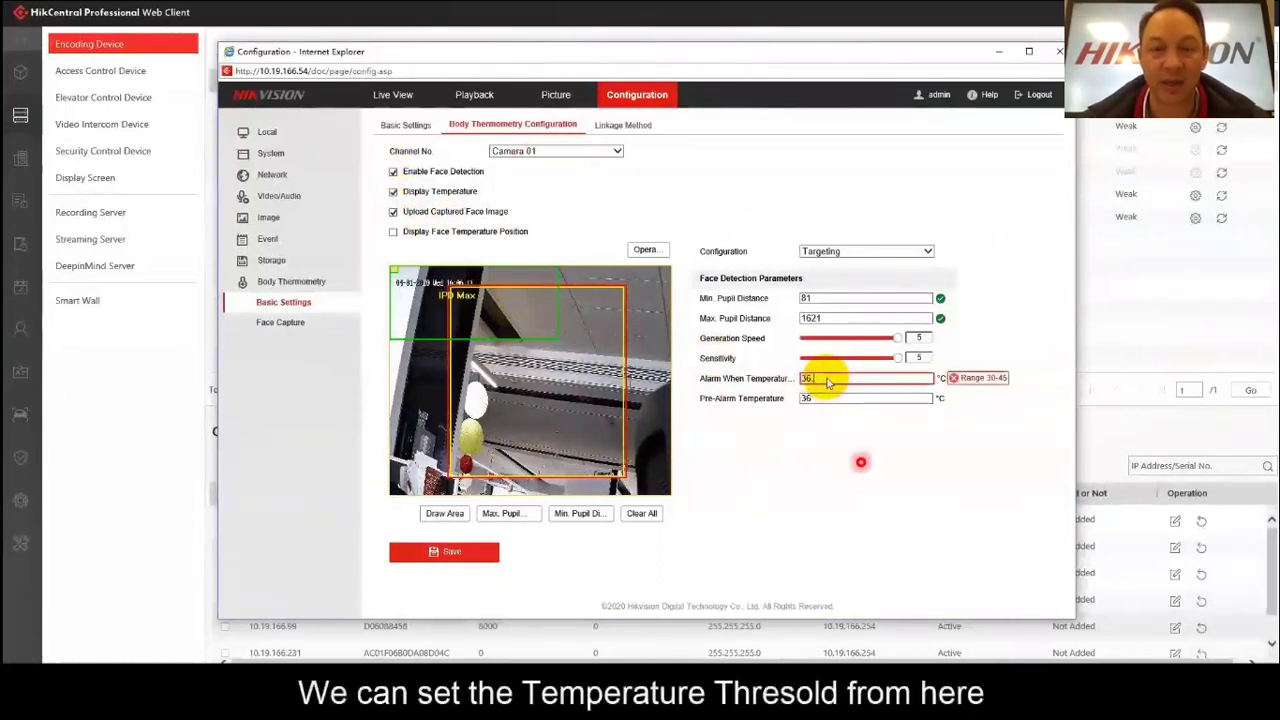
text(4)
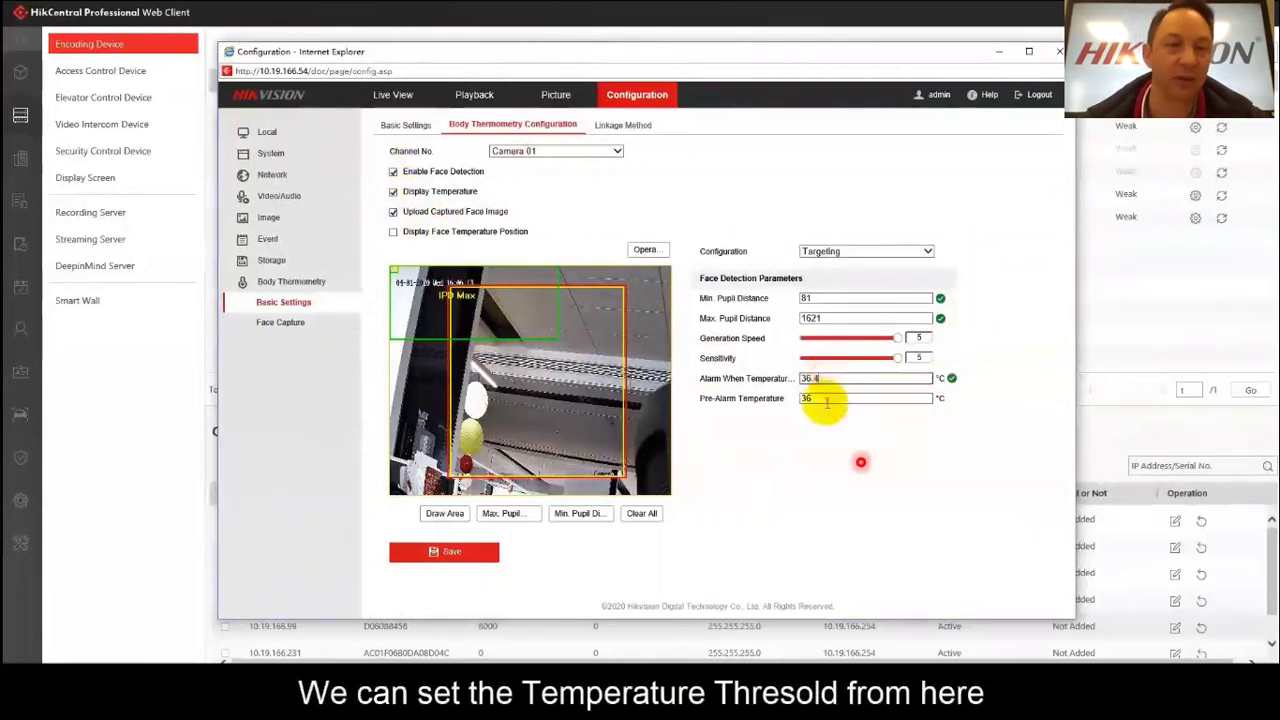
double_click(822, 398)
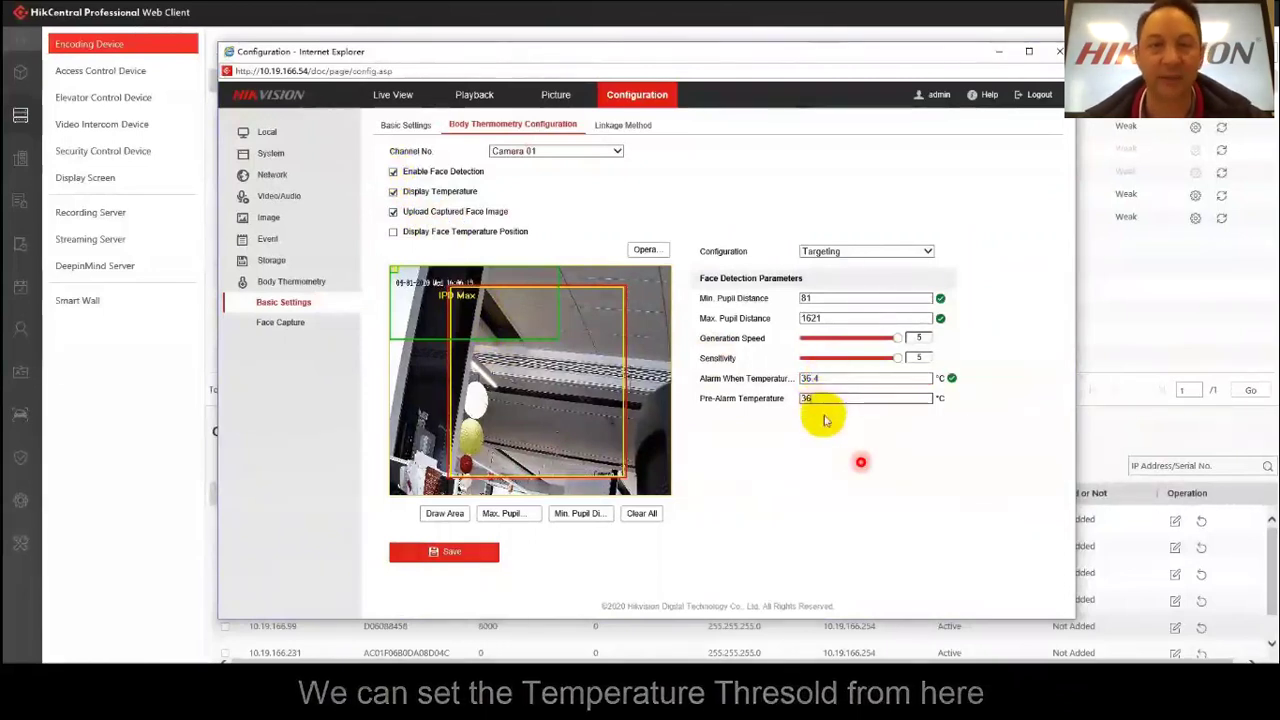
text(36)
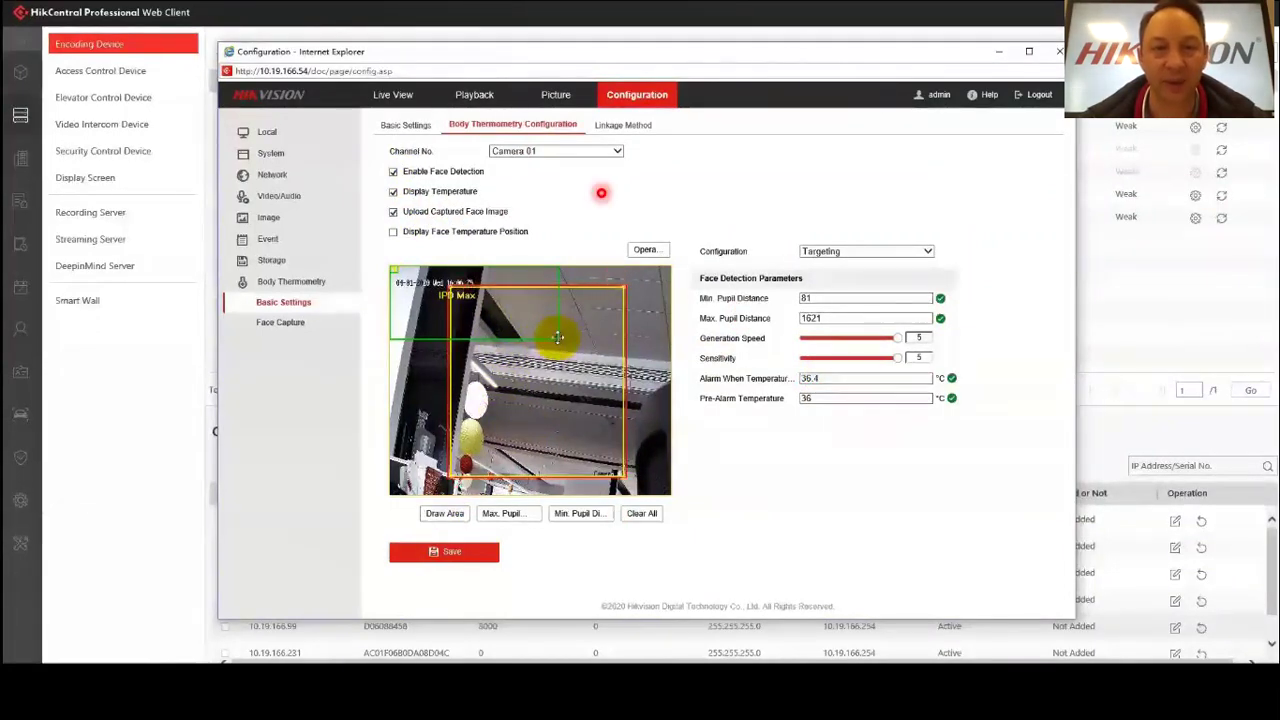
drag(561, 337, 559, 339)
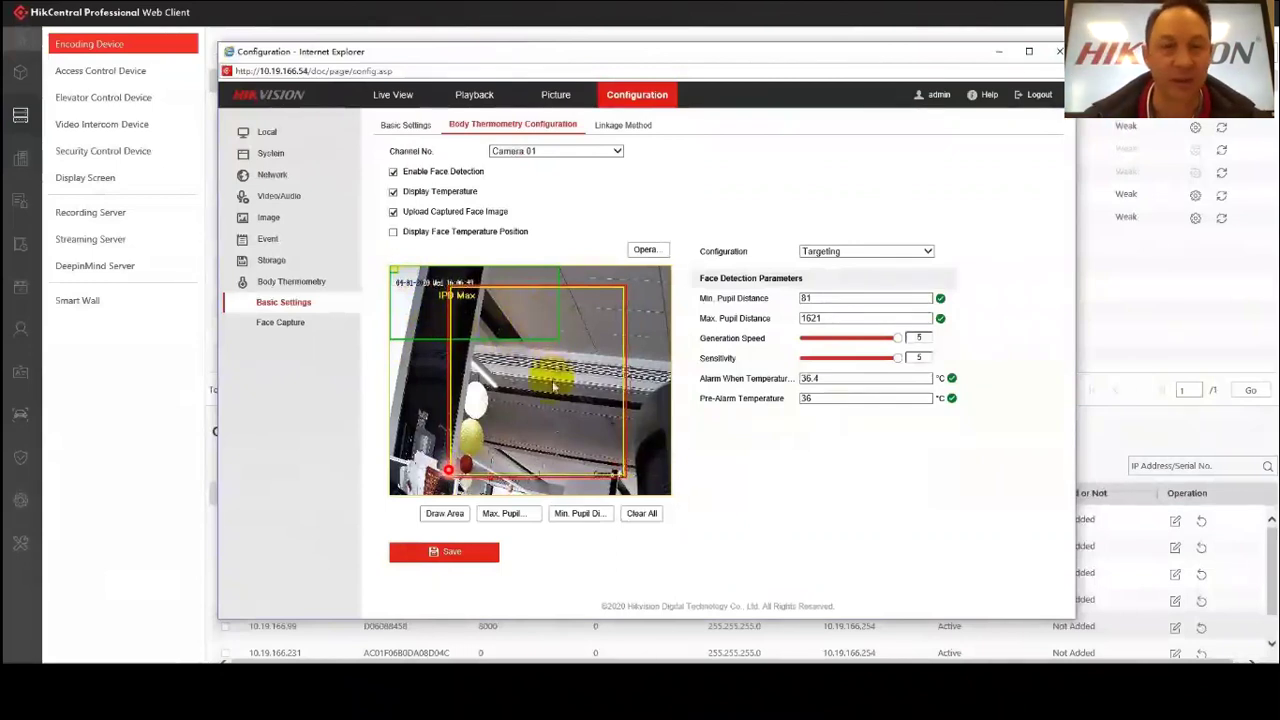
click(615, 126)
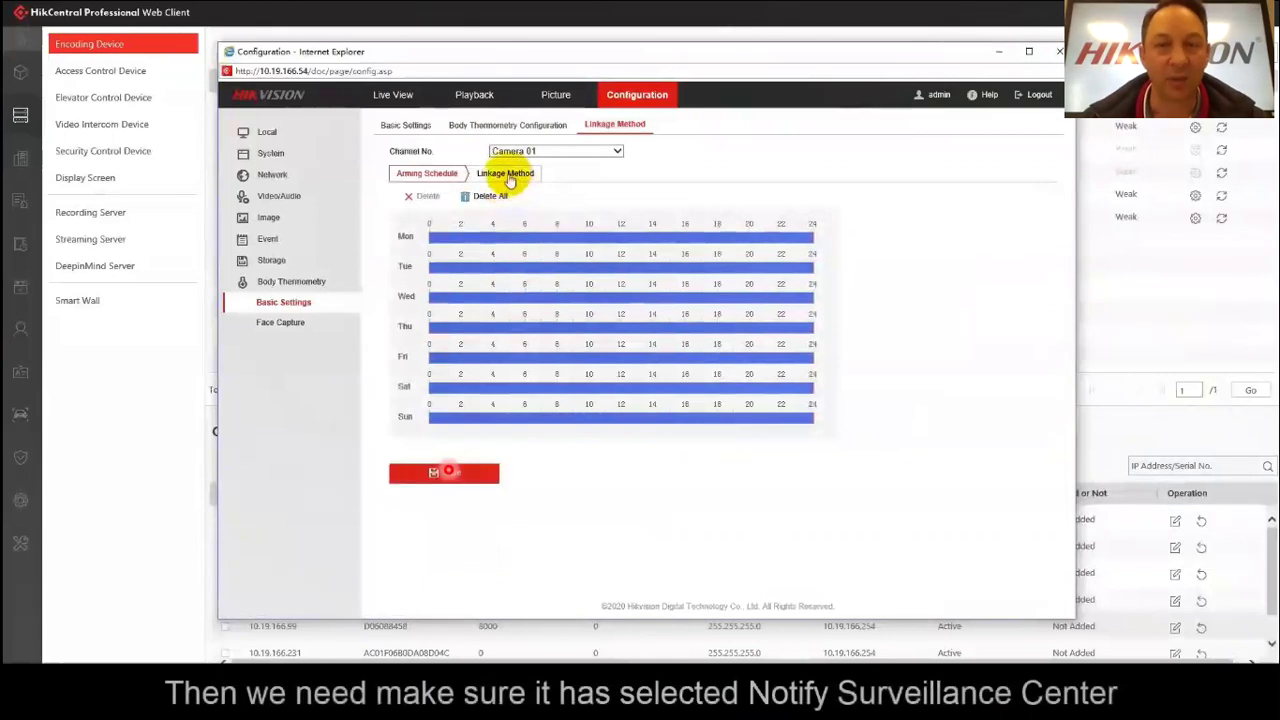
Enable and save Notify Surveillance Center linkage, close the camera window, and return to HikCentral Home.
click(506, 172)
click(401, 239)
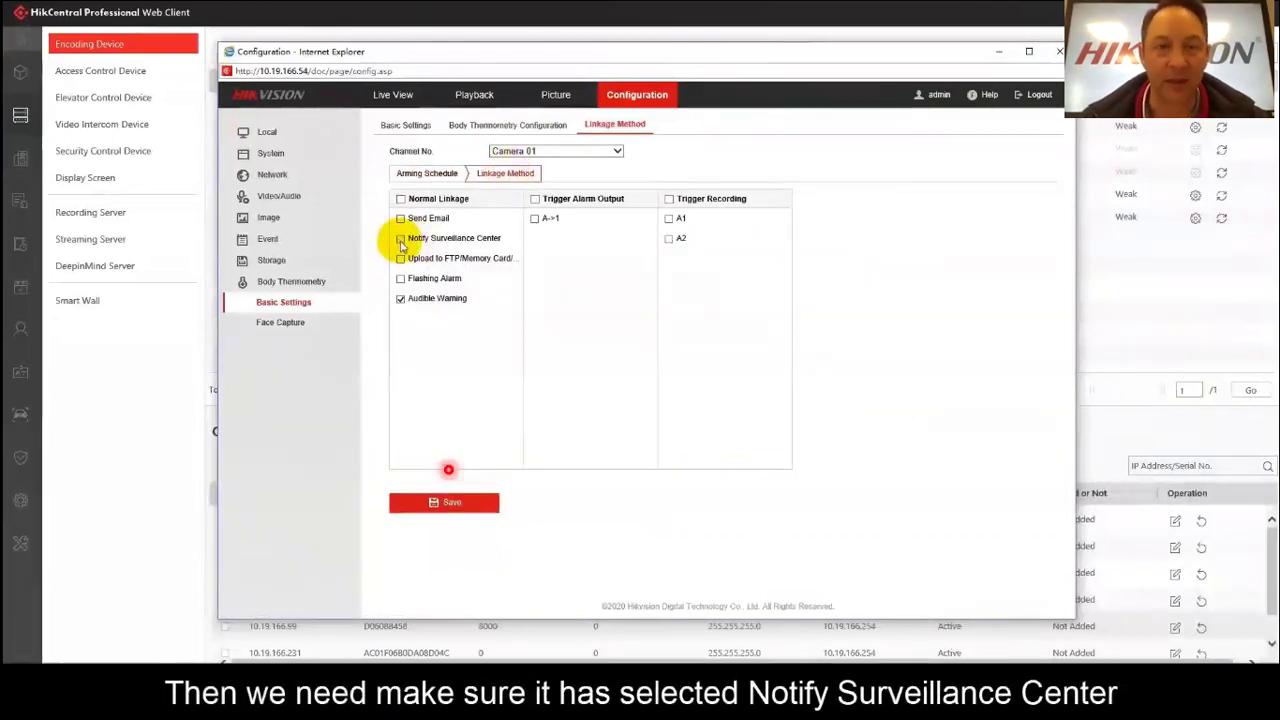
click(449, 504)
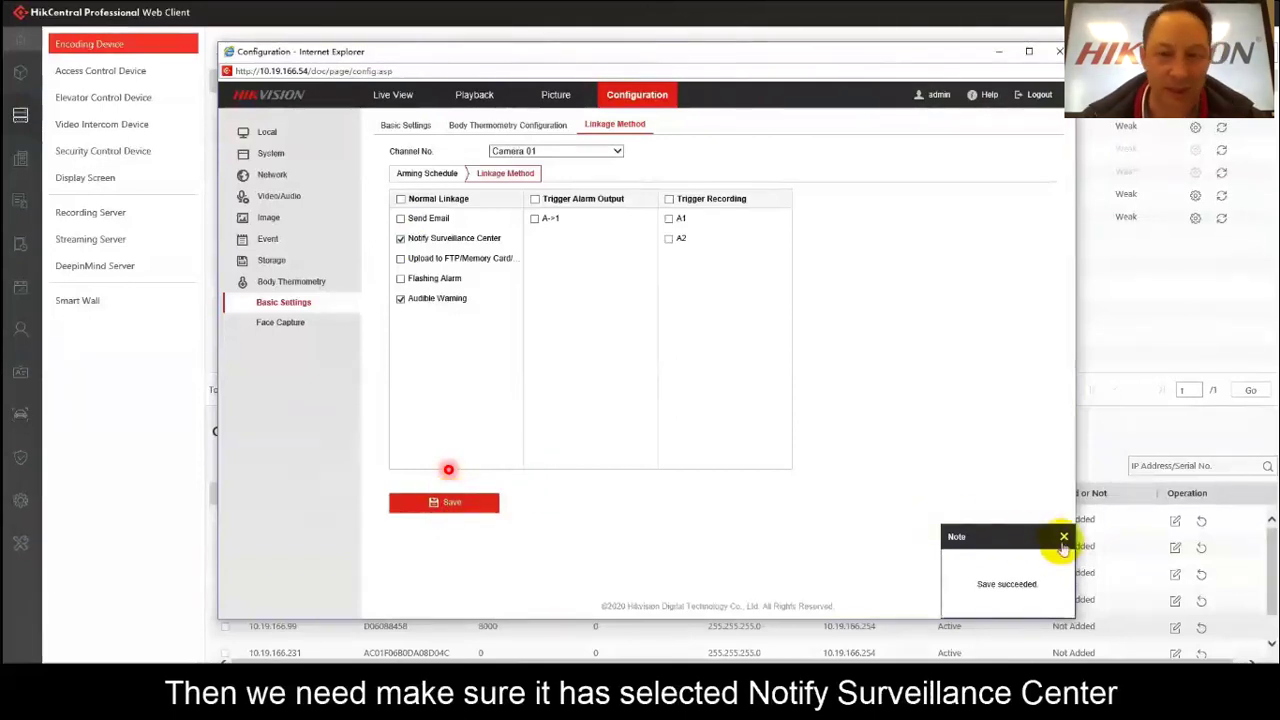
click(1064, 538)
click(1059, 51)
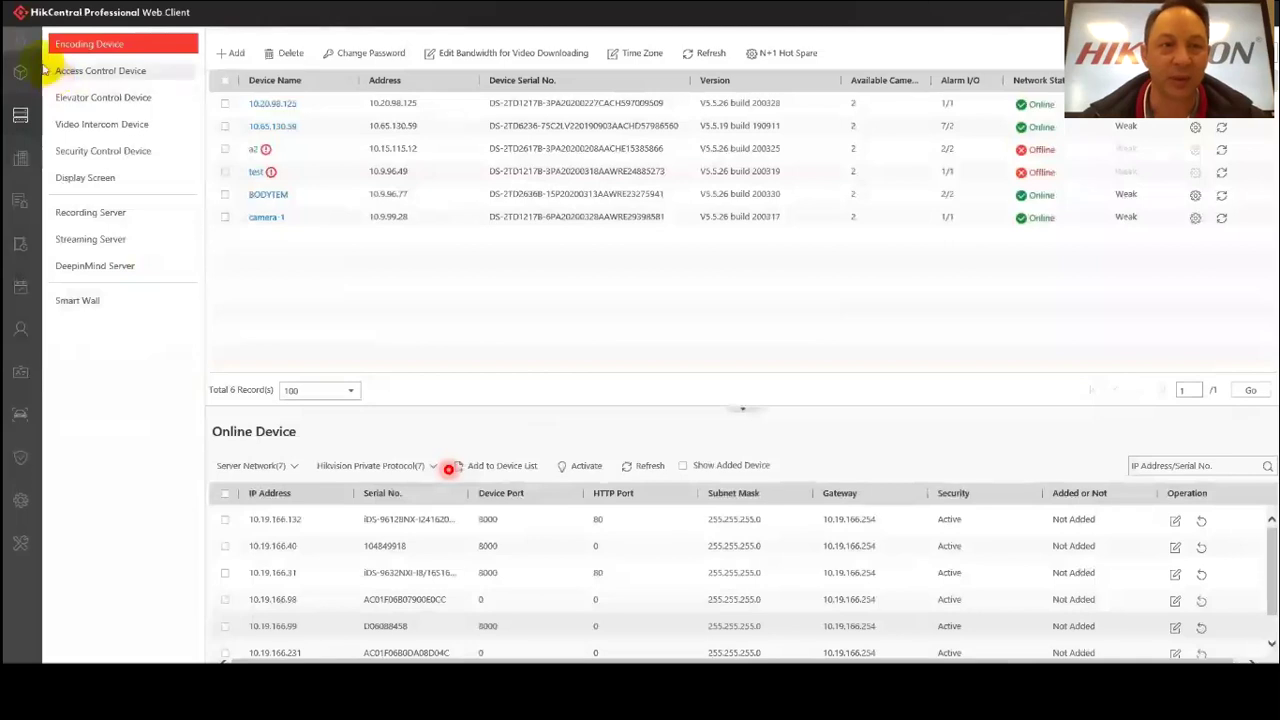
click(20, 44)
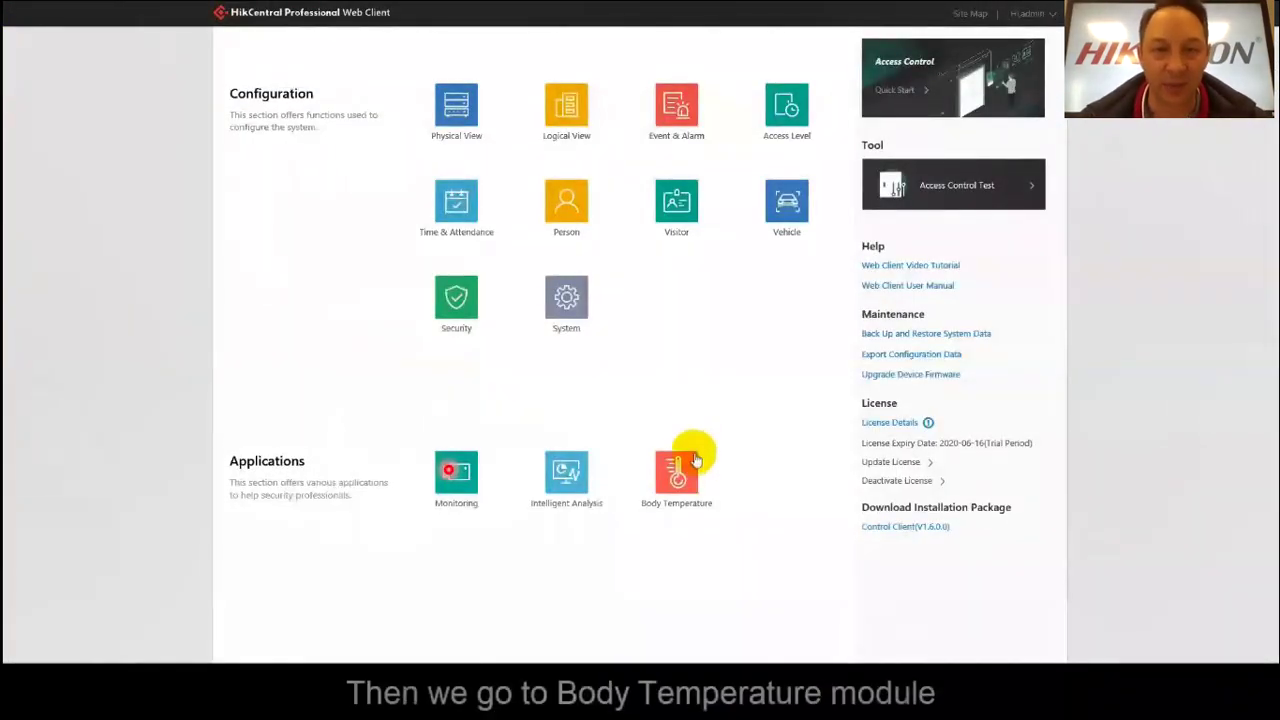
Create a thermometry point group named test5 in Body Temperature configuration.
click(676, 474)
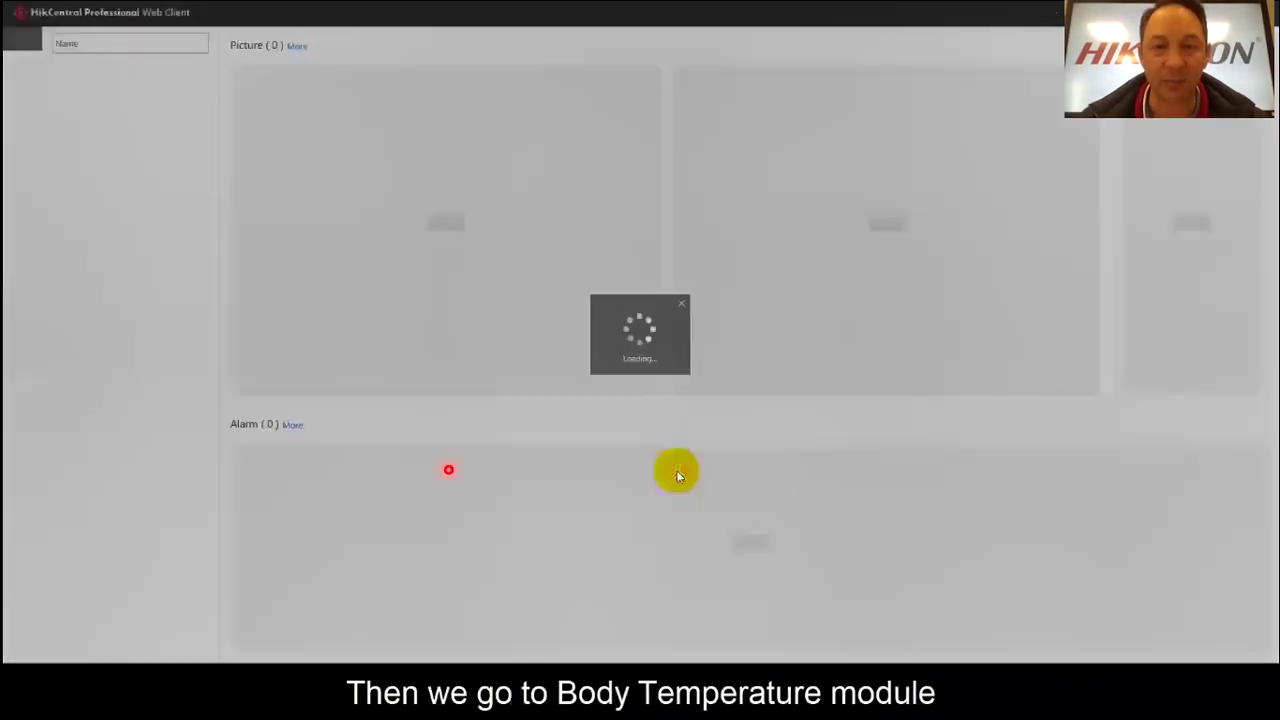
mouse_move(20, 288)
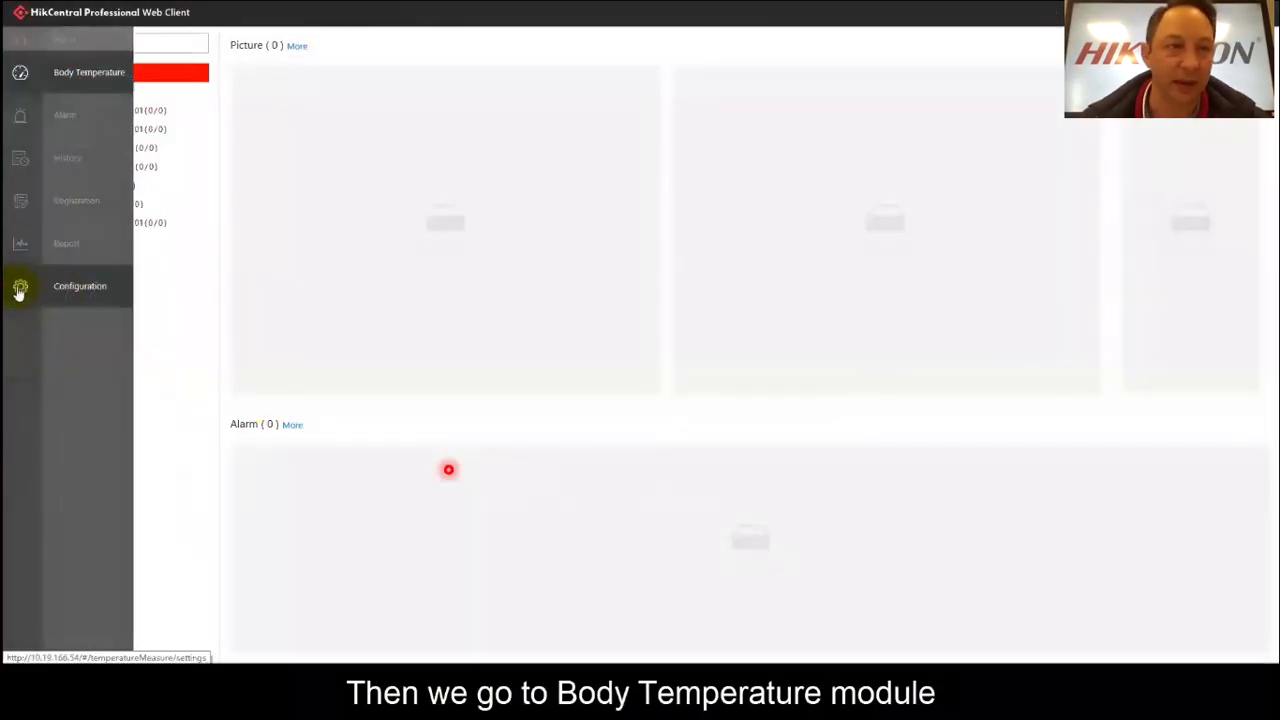
click(74, 290)
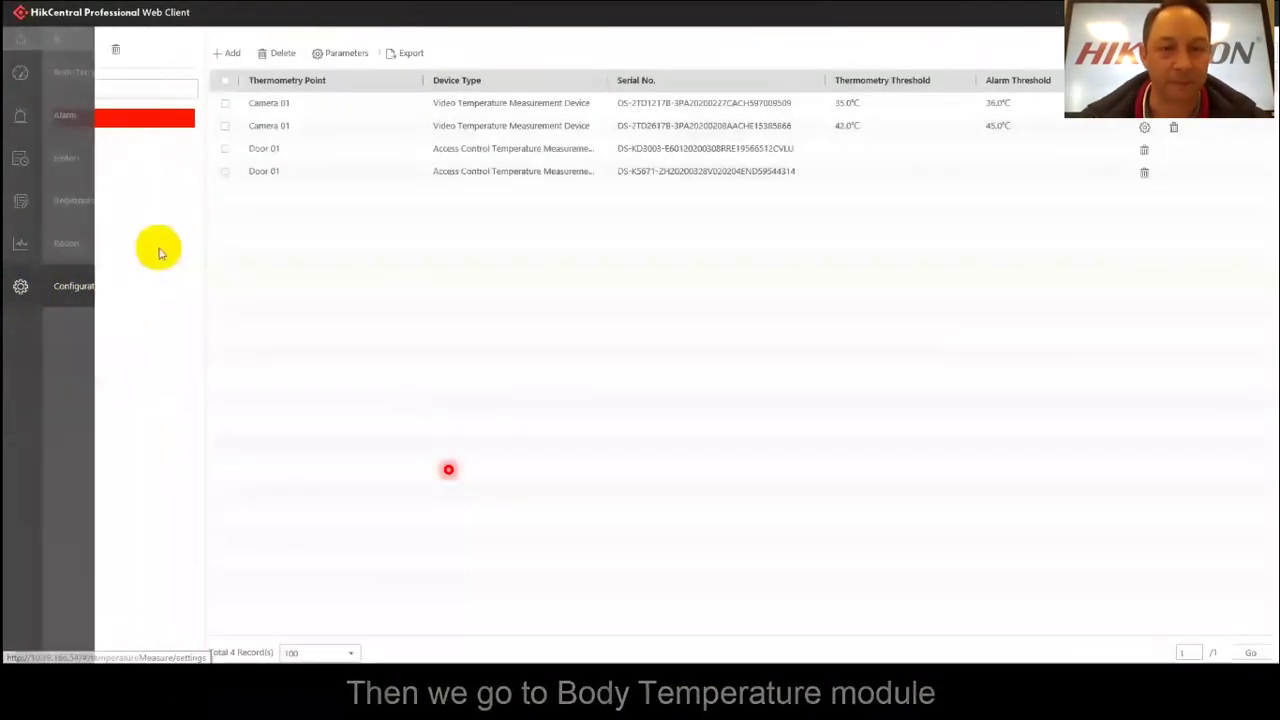
click(58, 52)
click(160, 85)
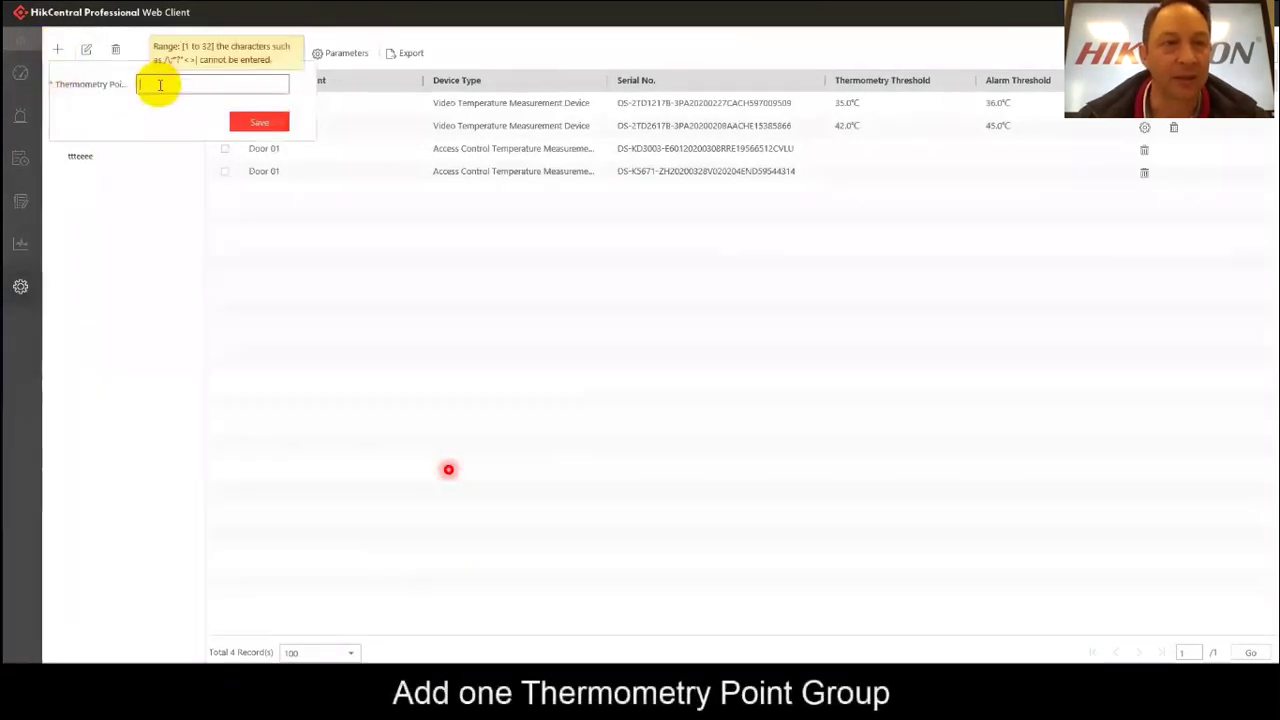
click(259, 122)
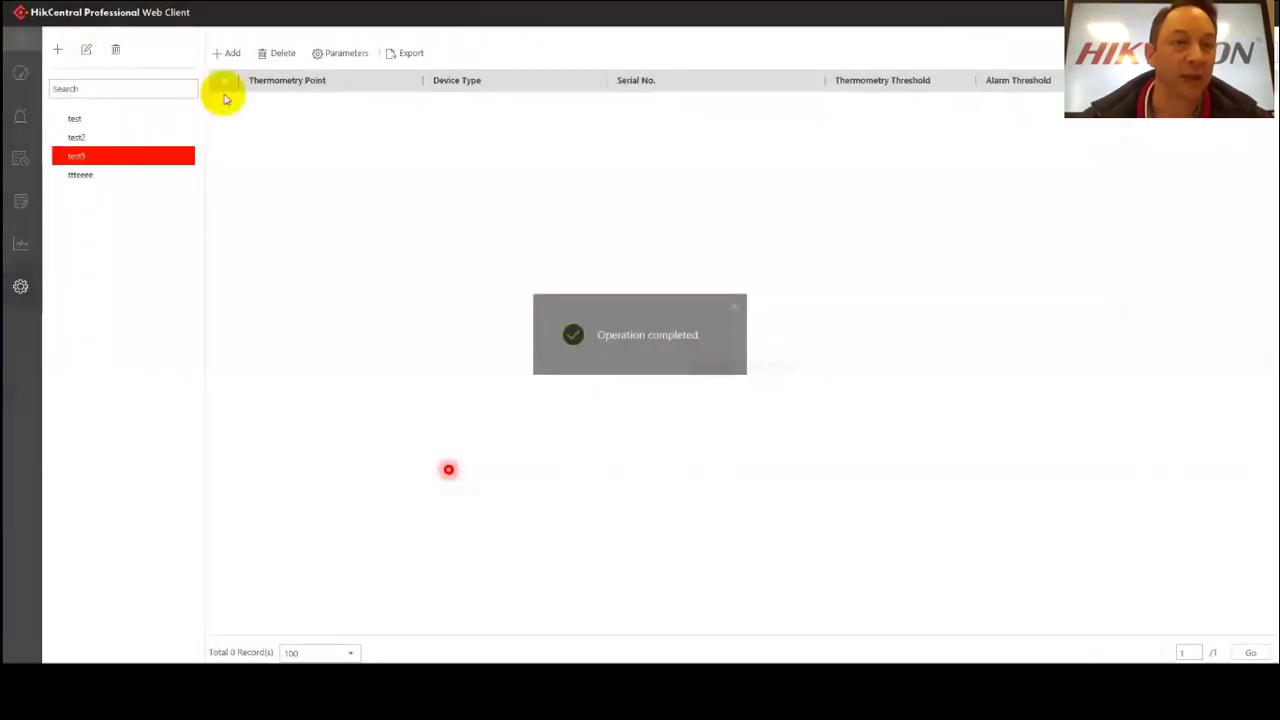
Add camera-1's Camera 01 to test5 as its thermometry point.
click(226, 52)
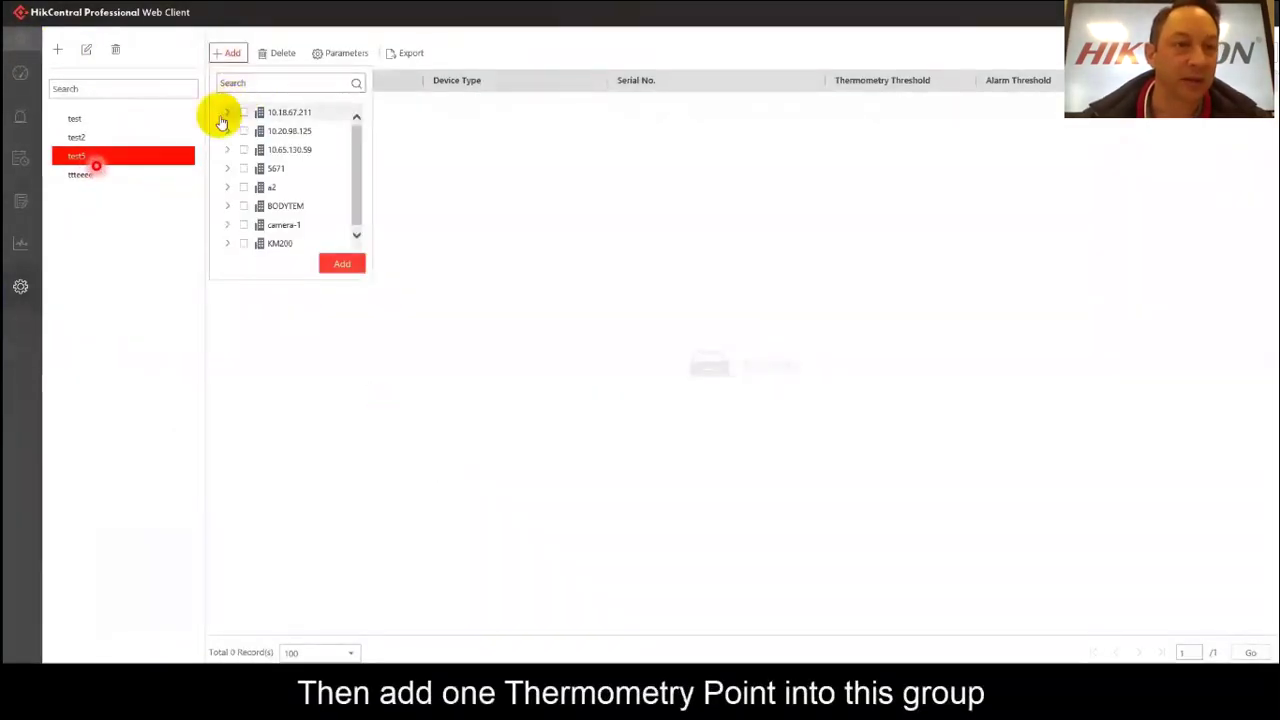
click(225, 225)
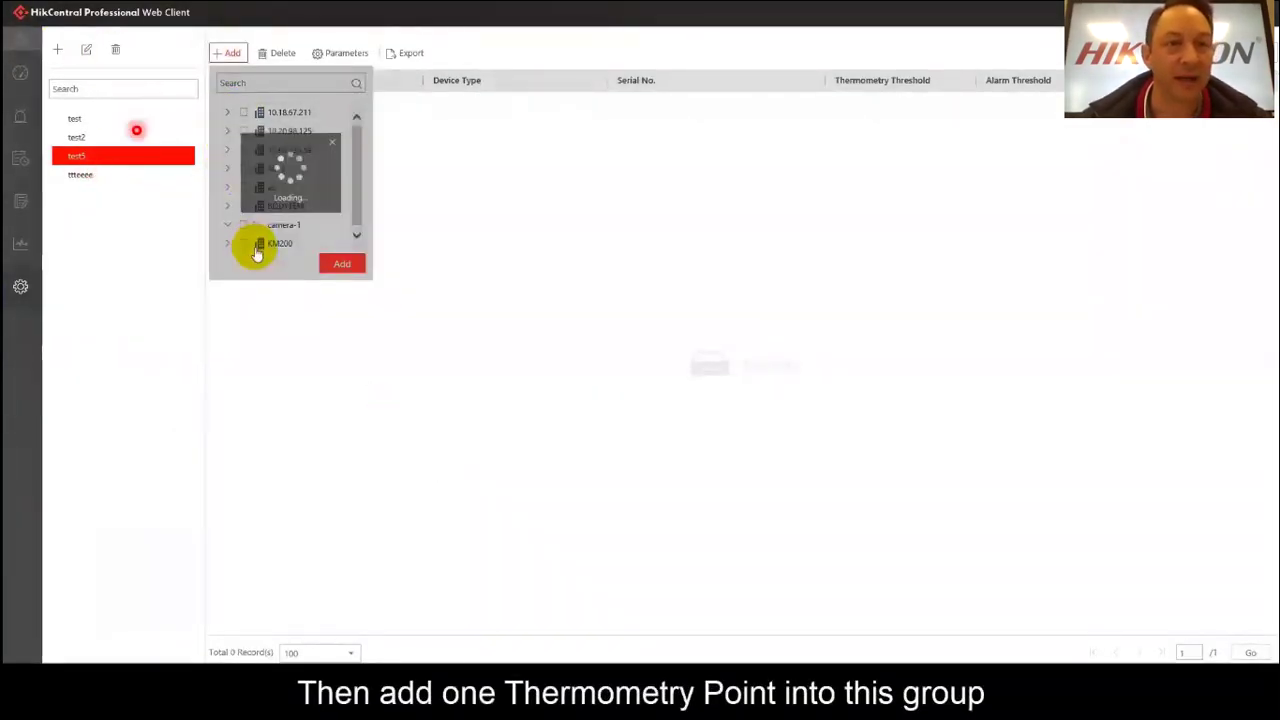
click(254, 244)
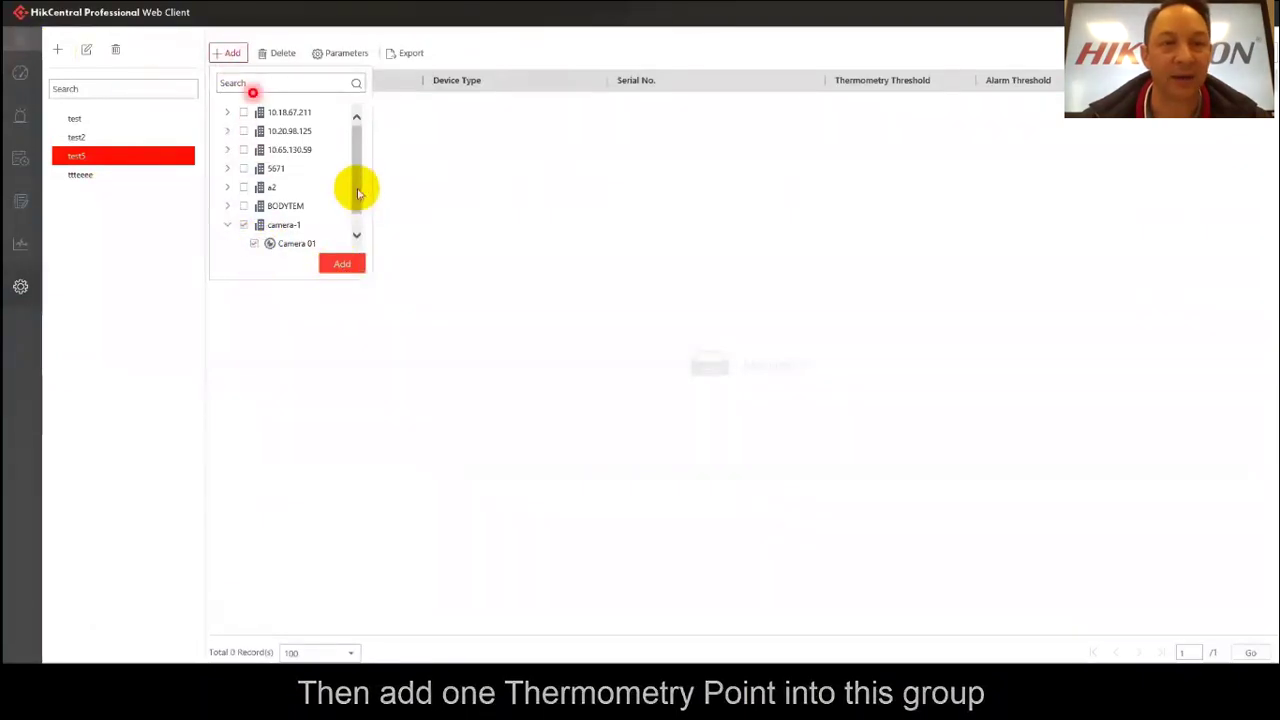
scroll(357, 197, down, 1)
click(338, 262)
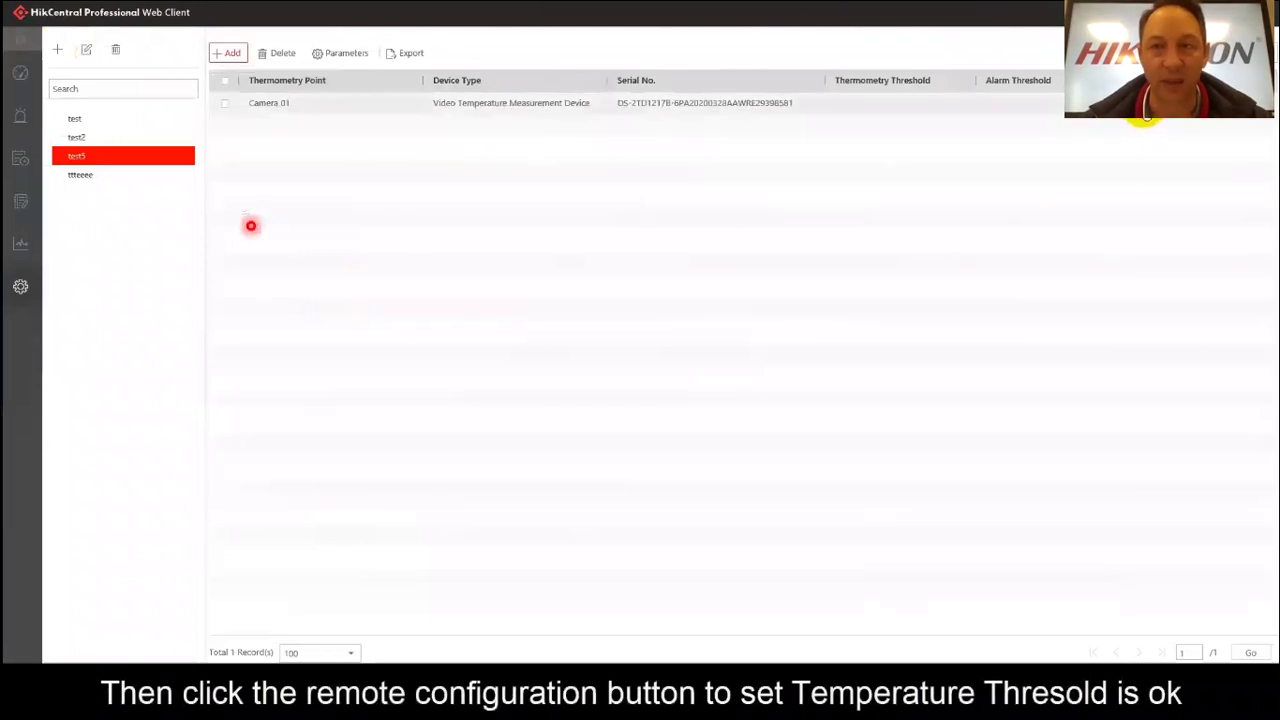
Set Camera 01's thermometry threshold to 36.1 °C and alarm threshold to 36.5 °C.
click(1148, 110)
click(607, 314)
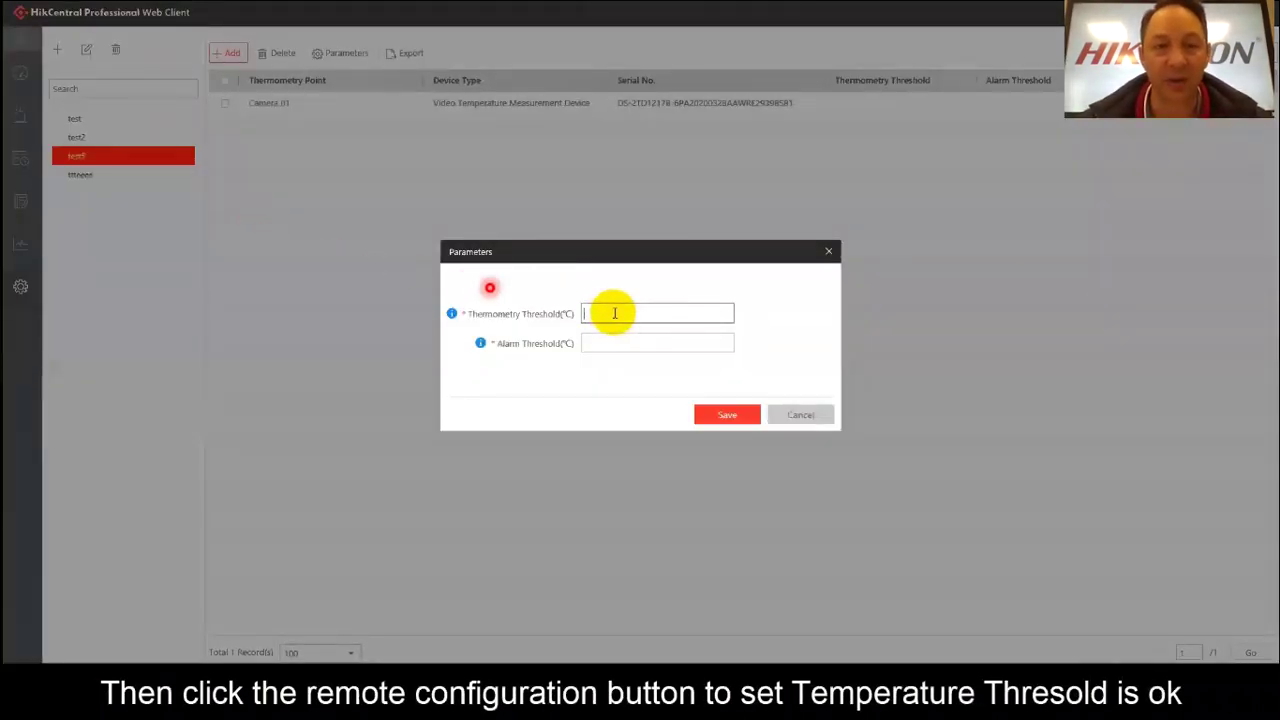
text(3)
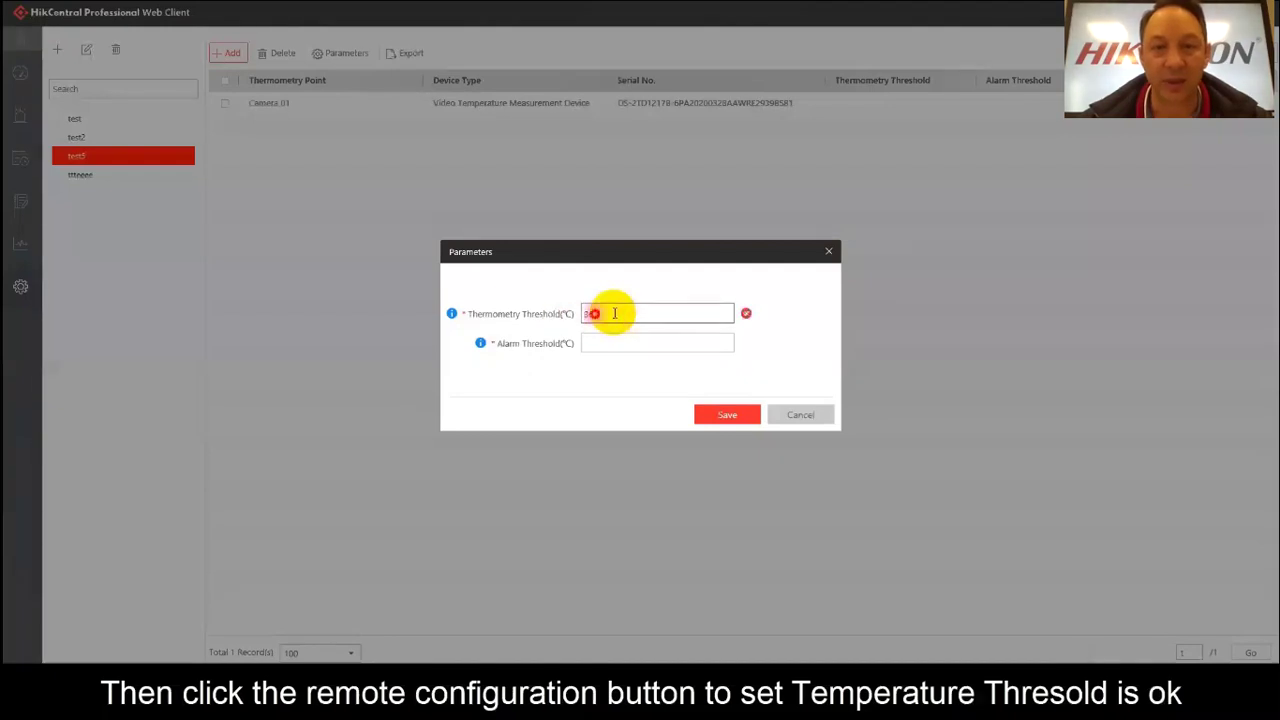
text(6.1)
click(609, 344)
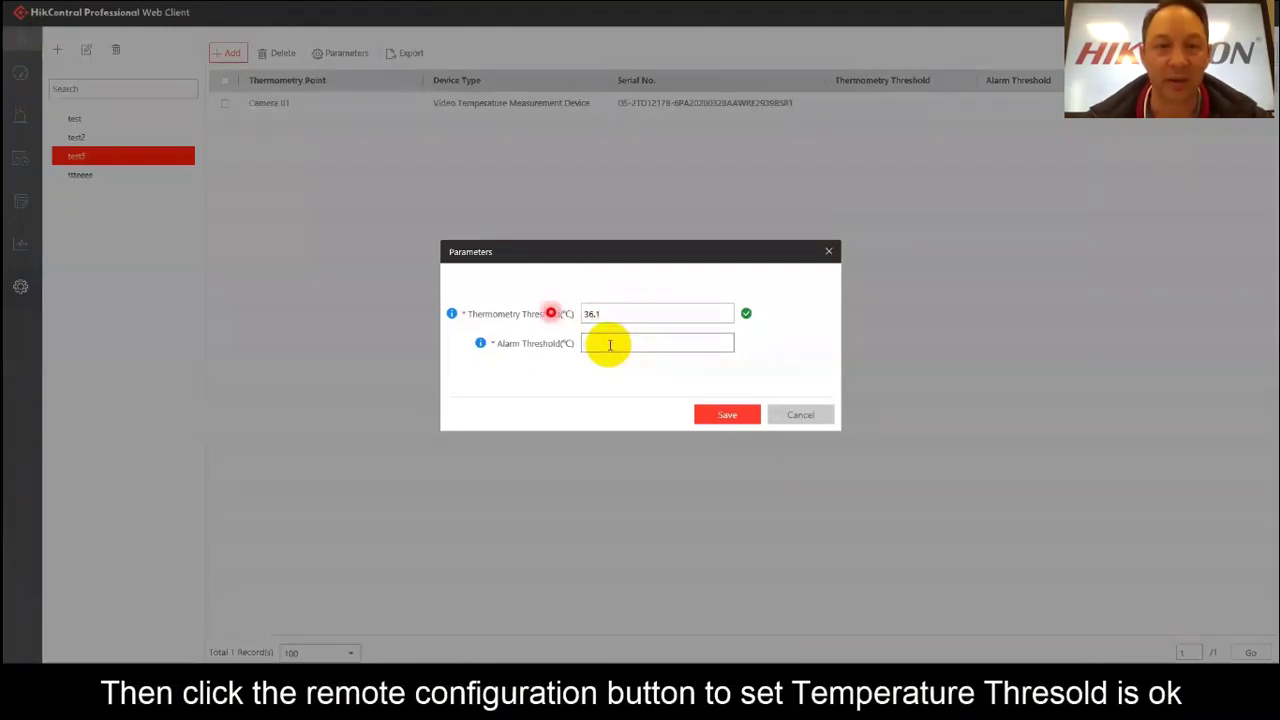
text(36.5)
click(727, 414)
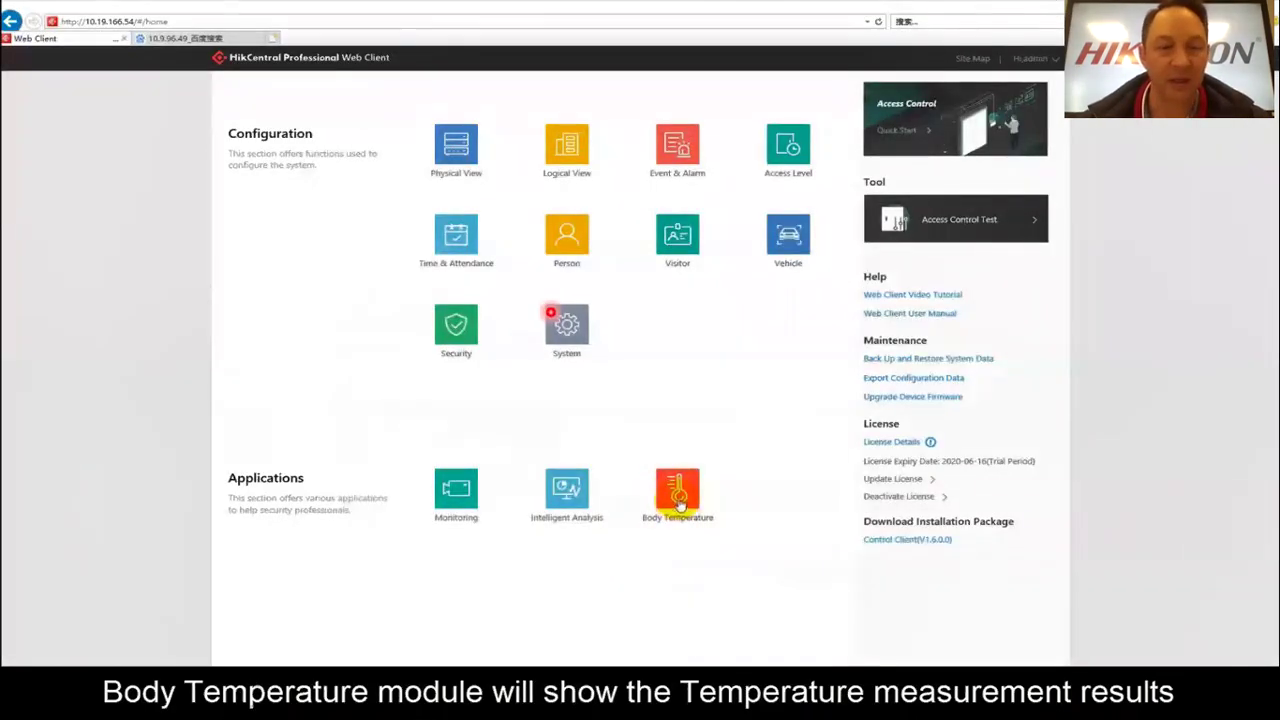
Open Body Temperature and view Door 01's real-time snapshots, including the 36.7 °C alarm.
click(677, 492)
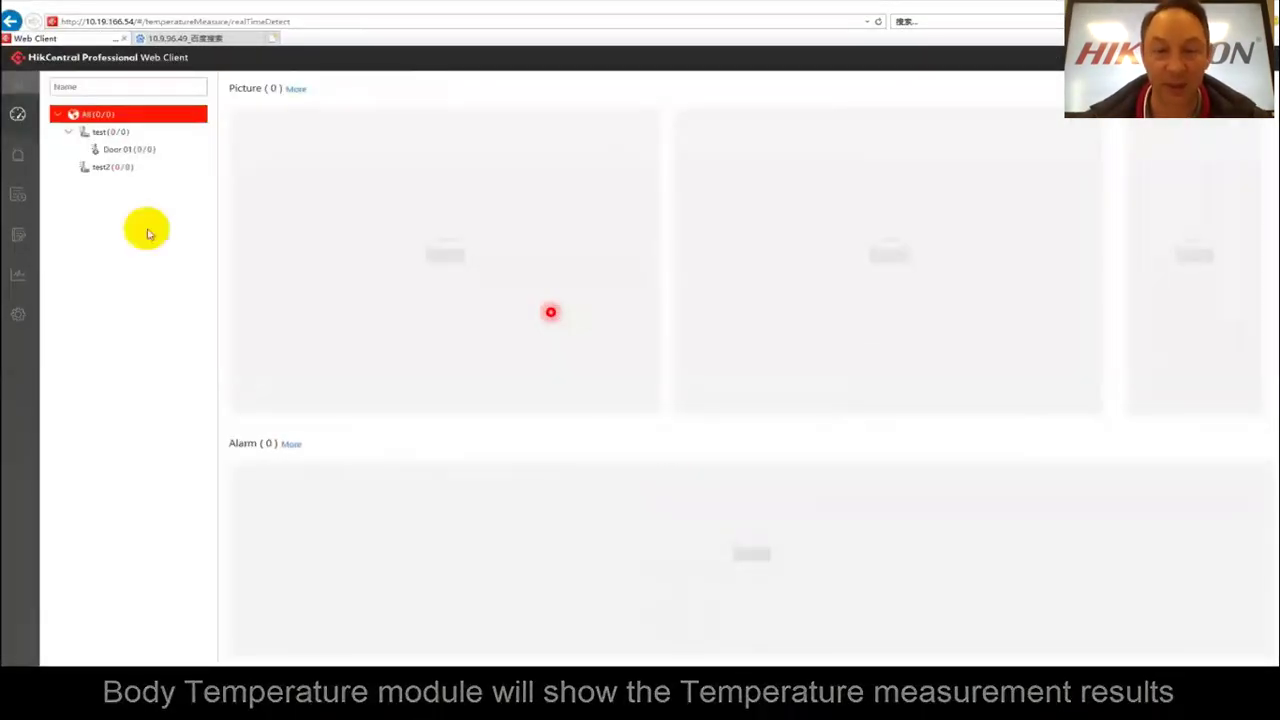
click(112, 151)
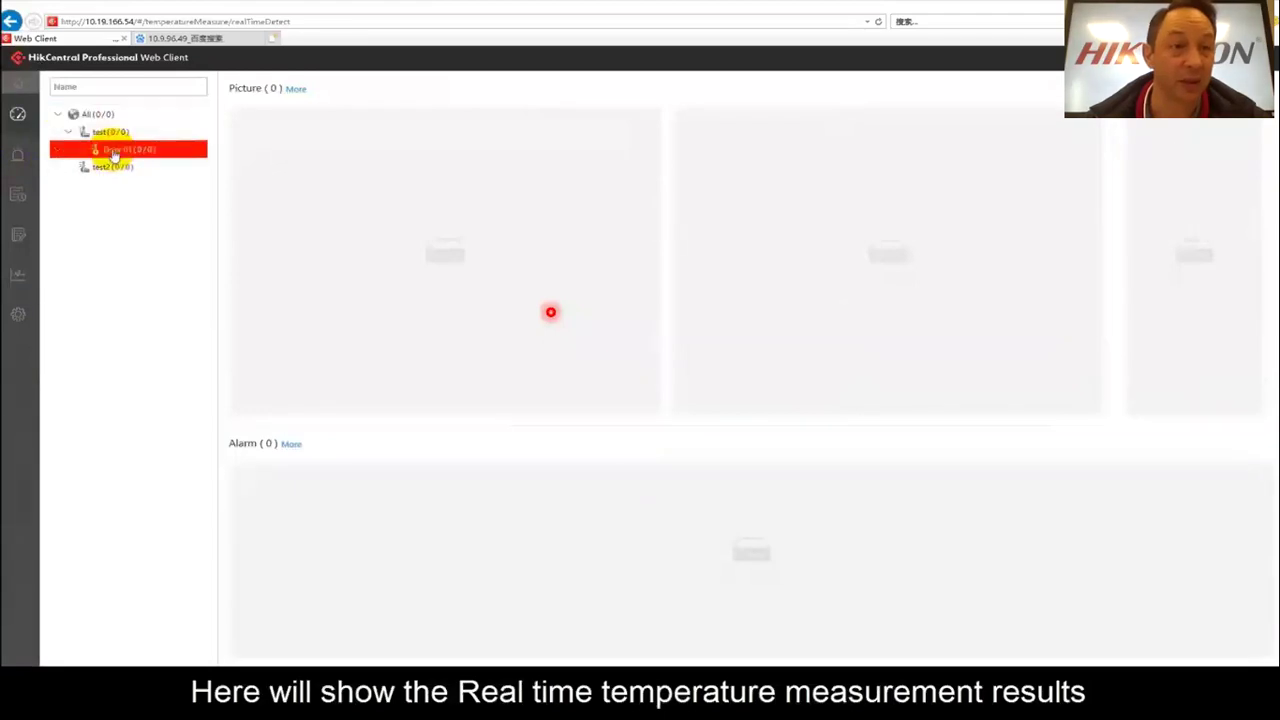
click(125, 246)
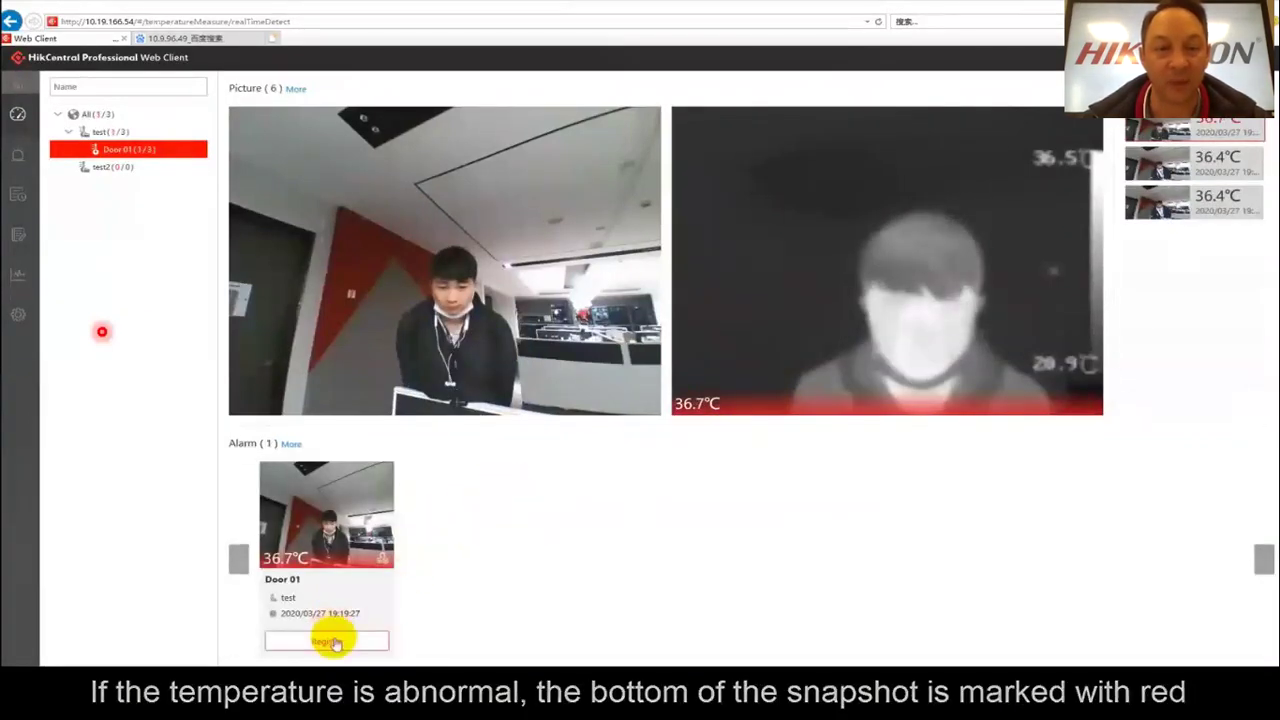
Register the 36.9 °C alarm's person with their ID, first name, last name and phone number.
click(335, 643)
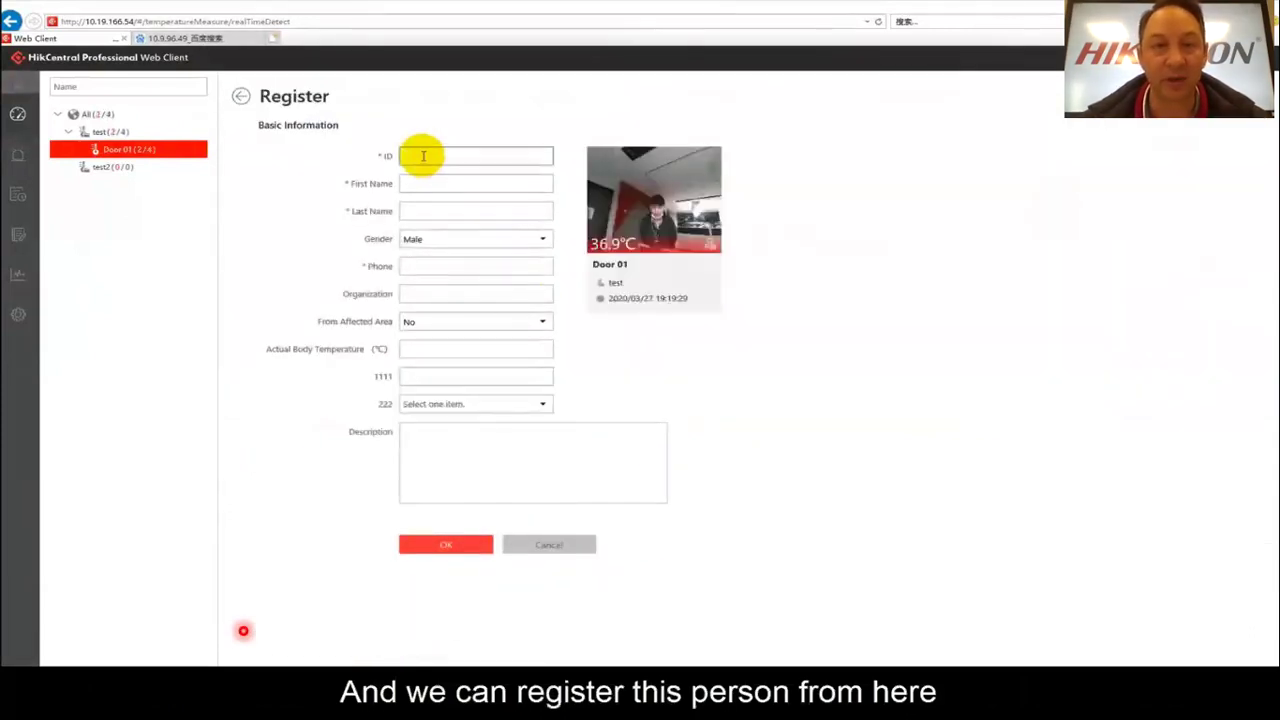
click(423, 156)
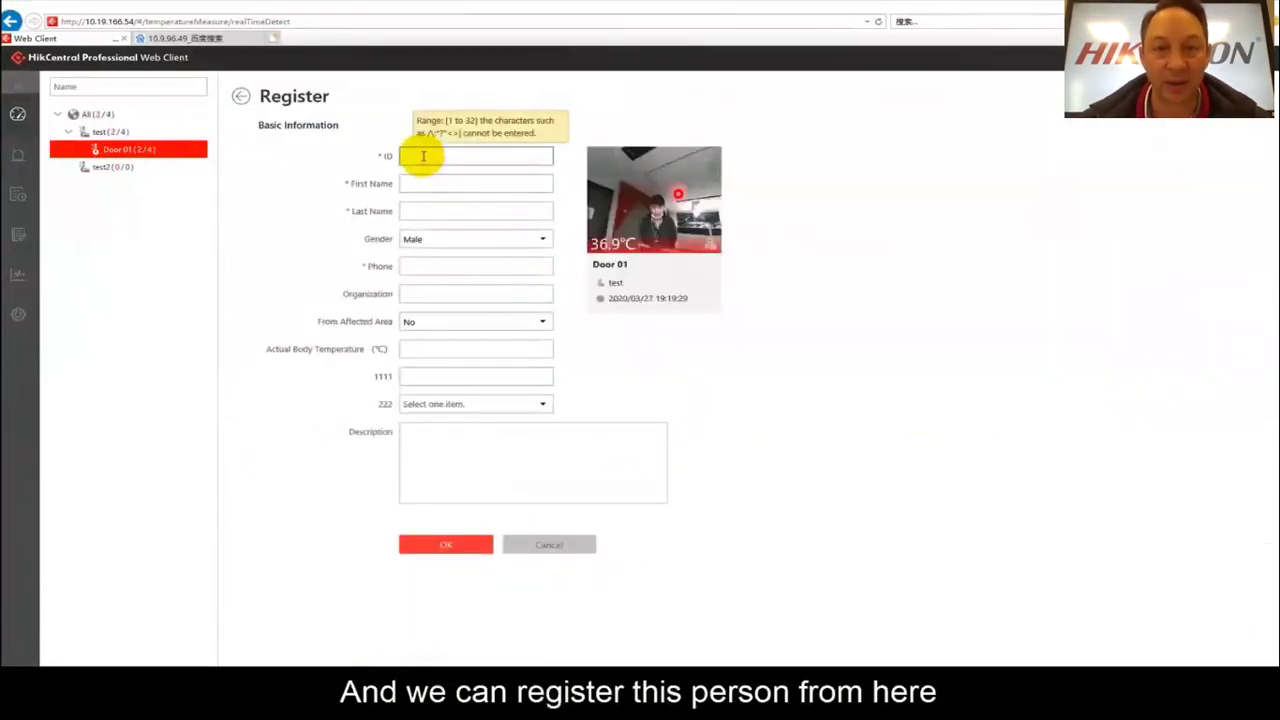
text(12345)
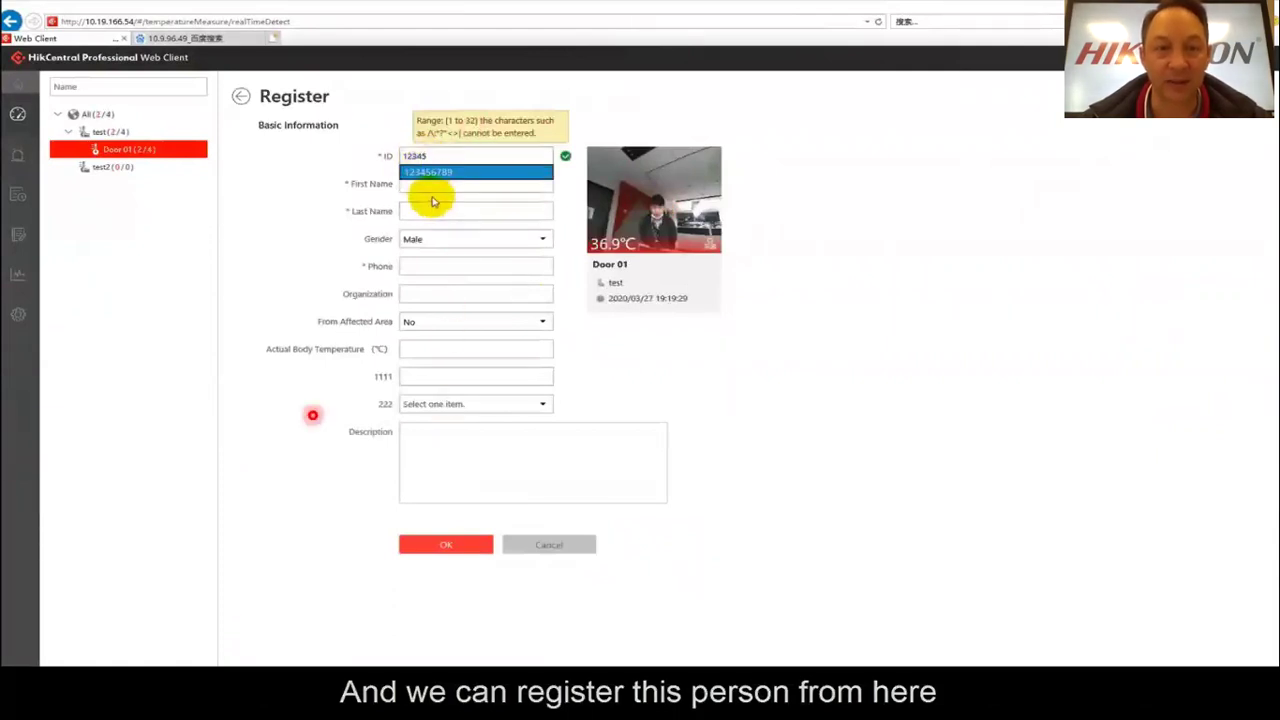
click(432, 183)
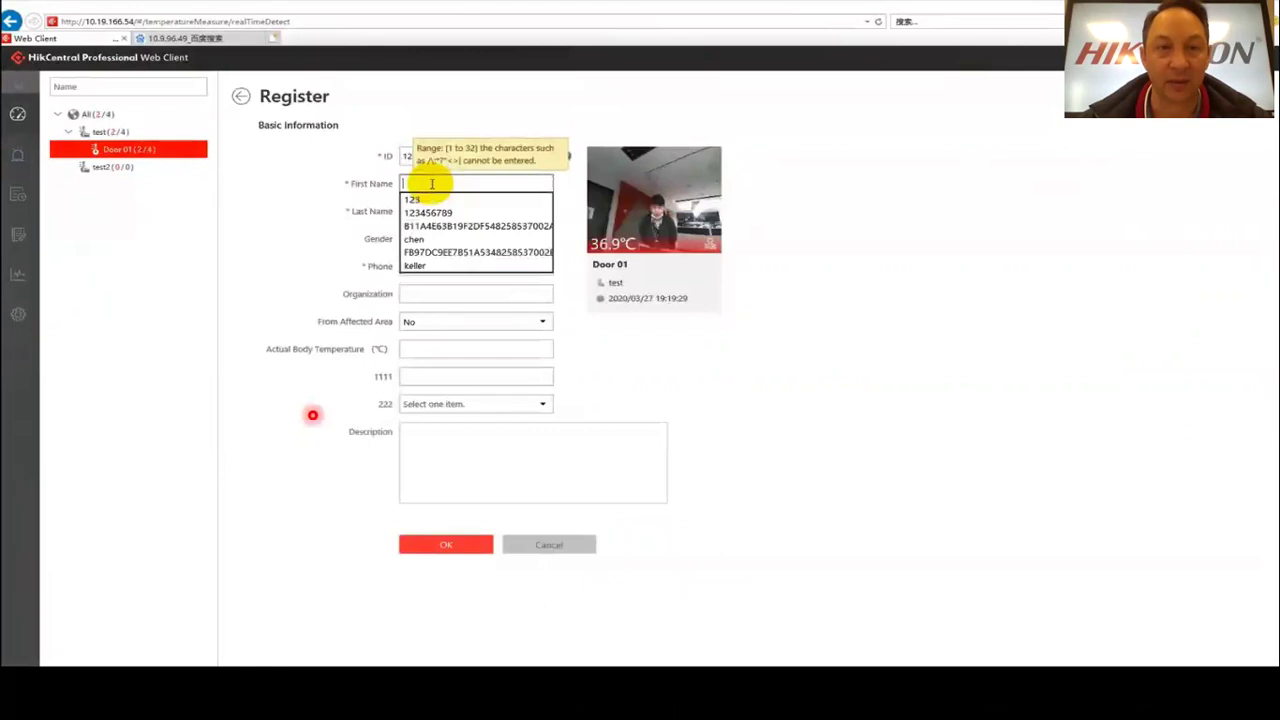
text(keller)
click(435, 211)
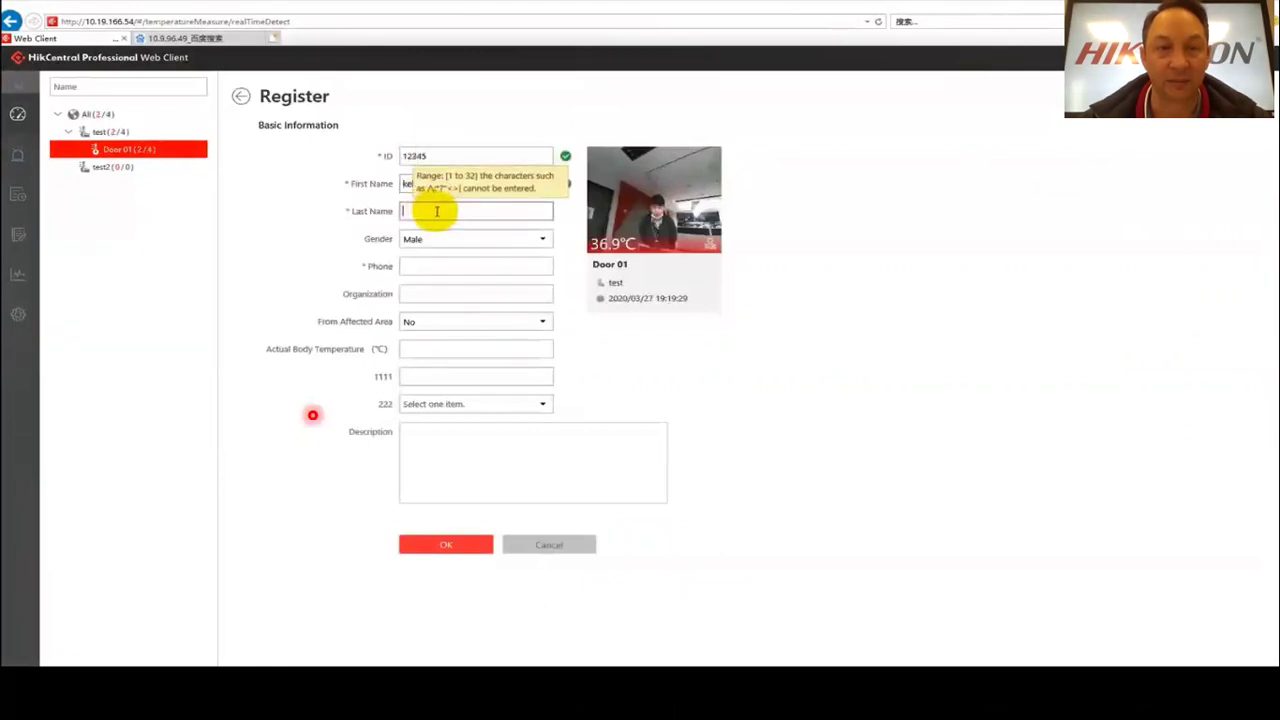
text(c)
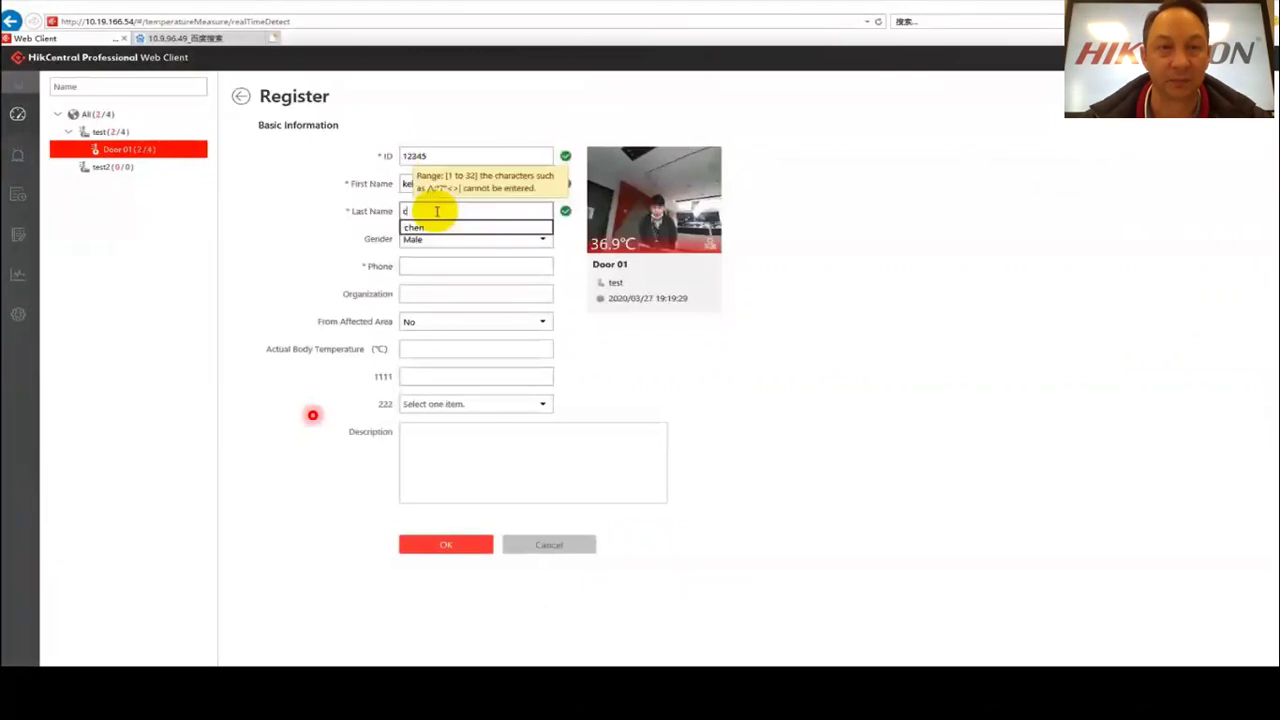
click(436, 244)
click(430, 267)
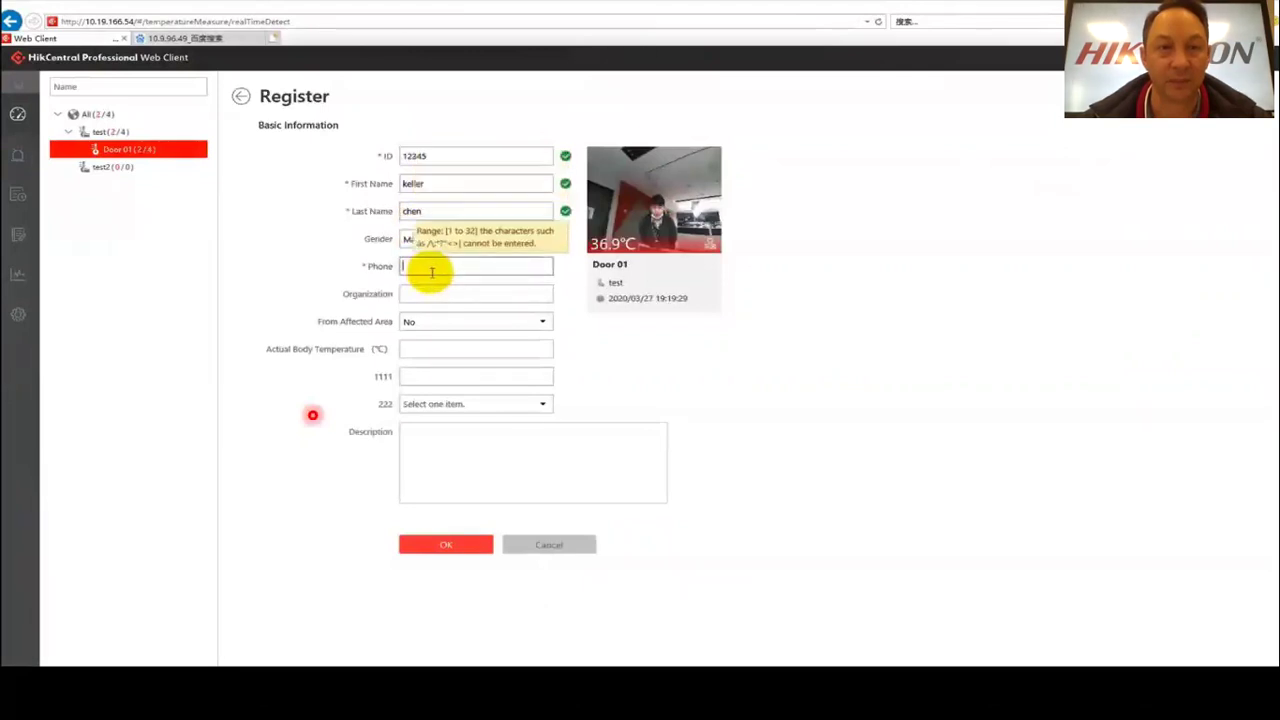
text(123456789)
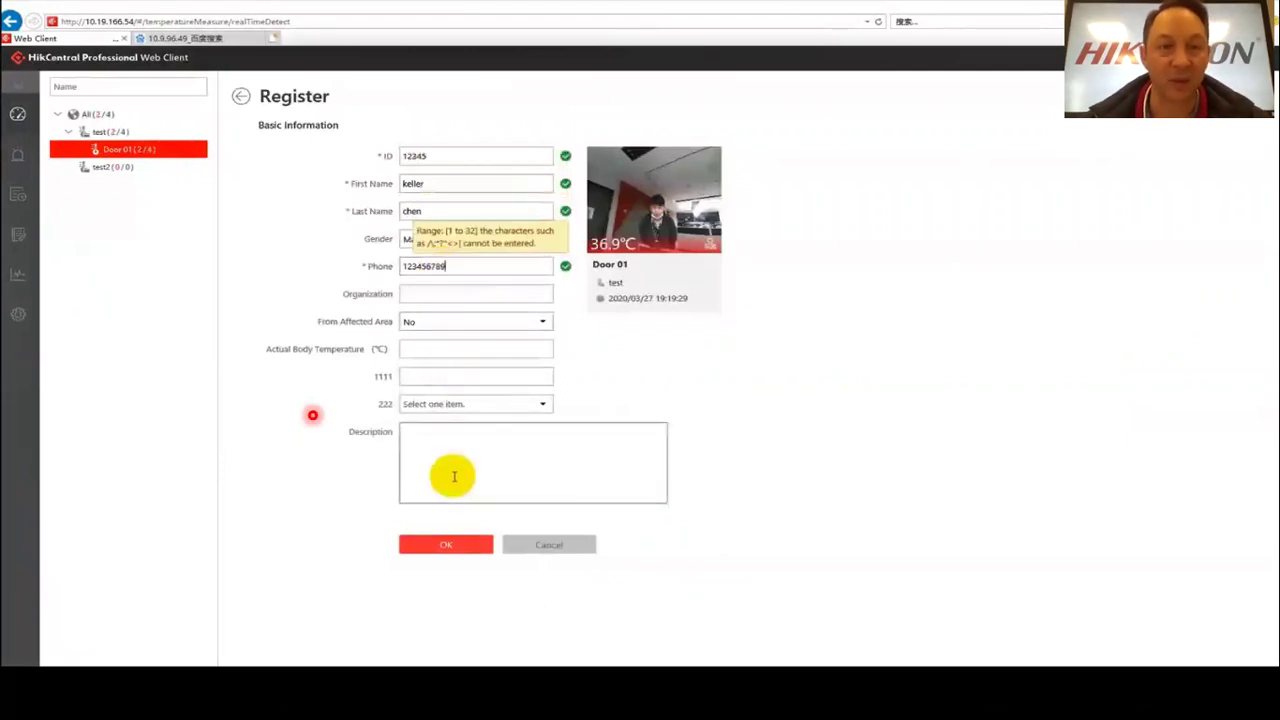
click(428, 549)
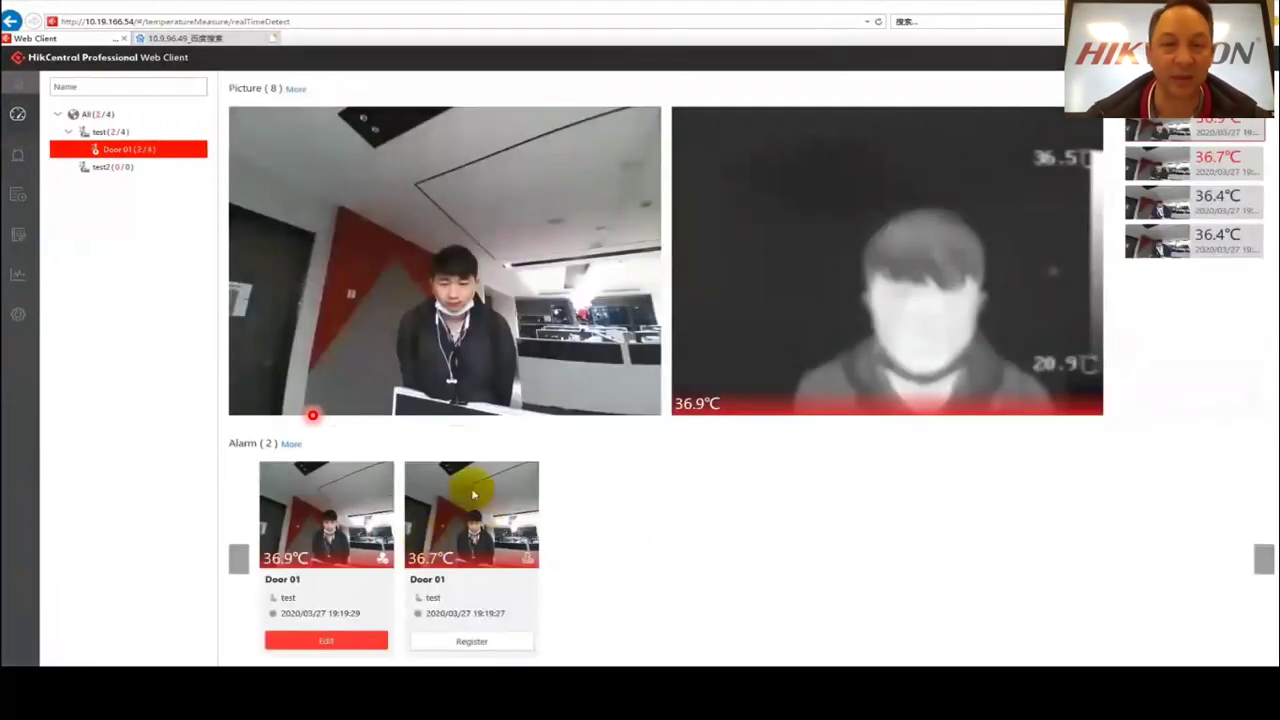
Review registered persons and measurement history, ending on the 16 abnormal Door 01 alarms.
mouse_move(17, 240)
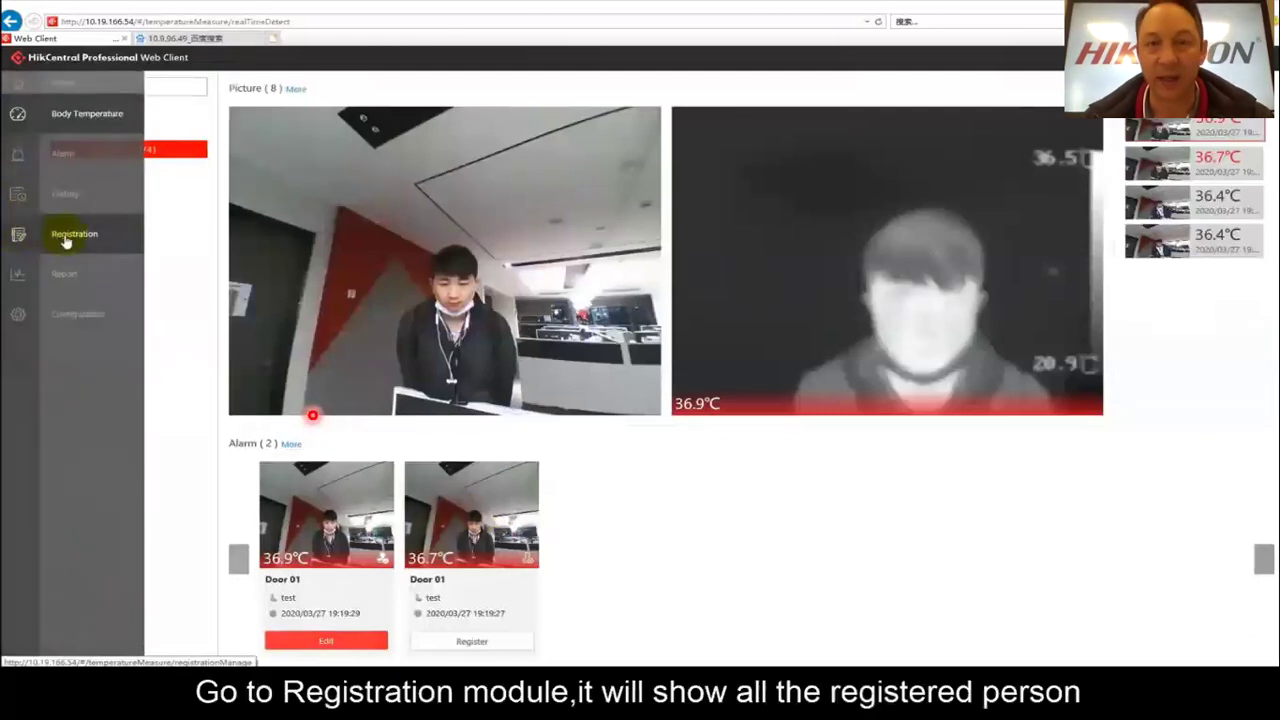
click(70, 236)
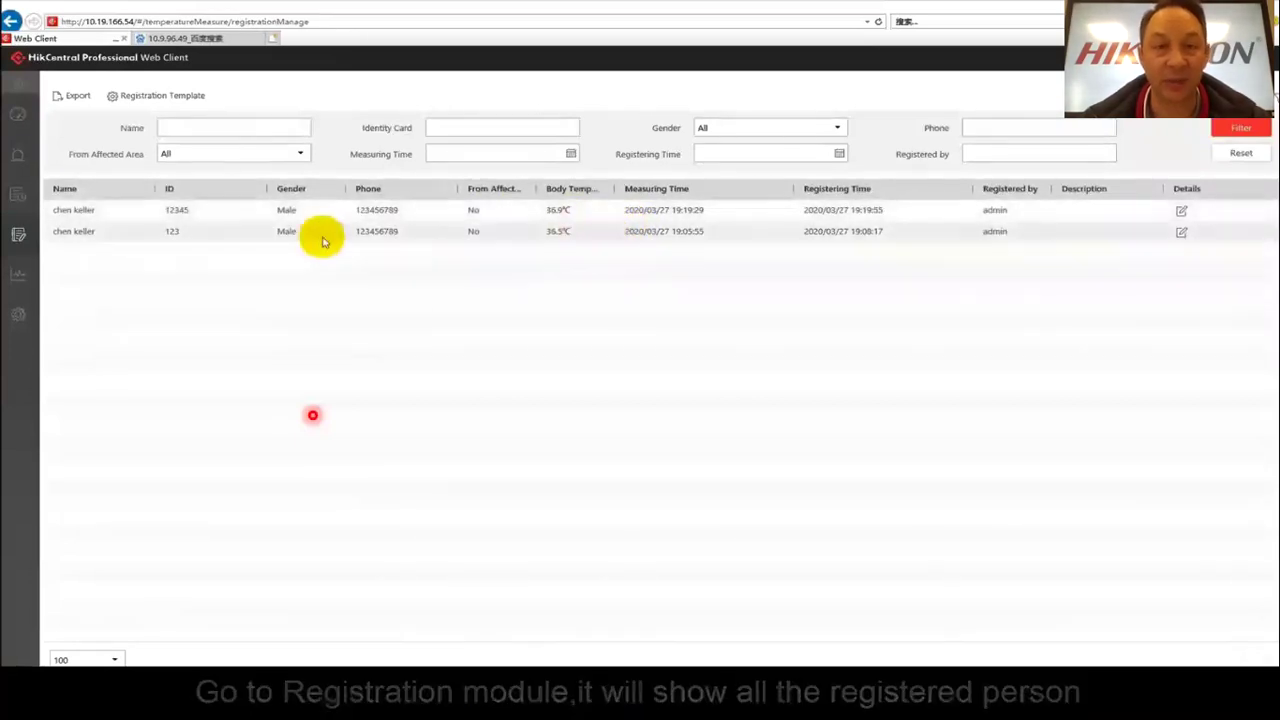
mouse_move(19, 243)
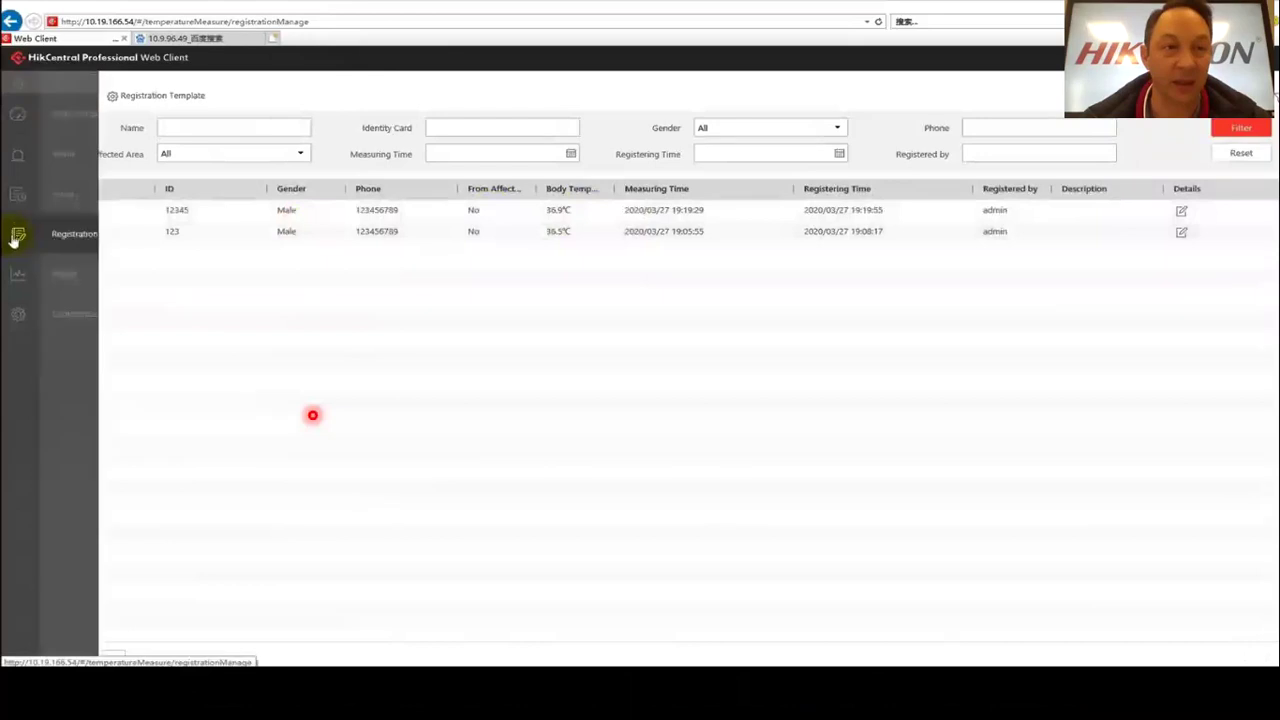
click(65, 196)
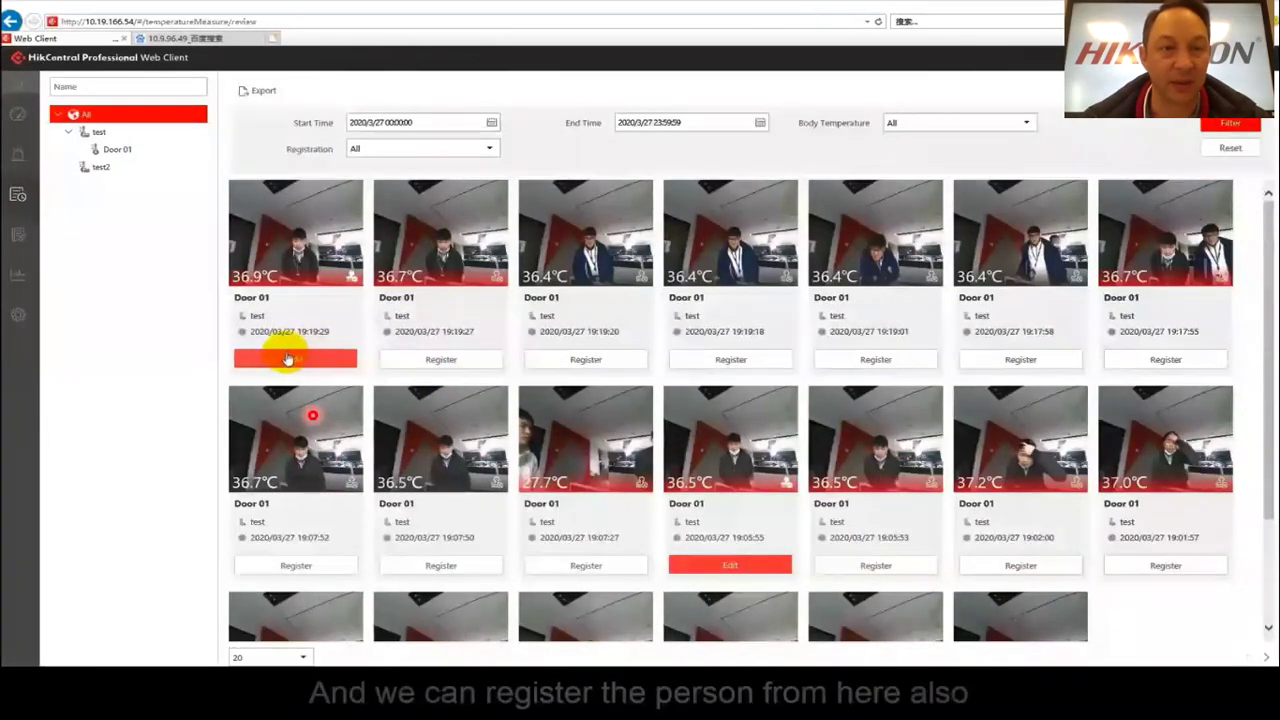
mouse_move(60, 158)
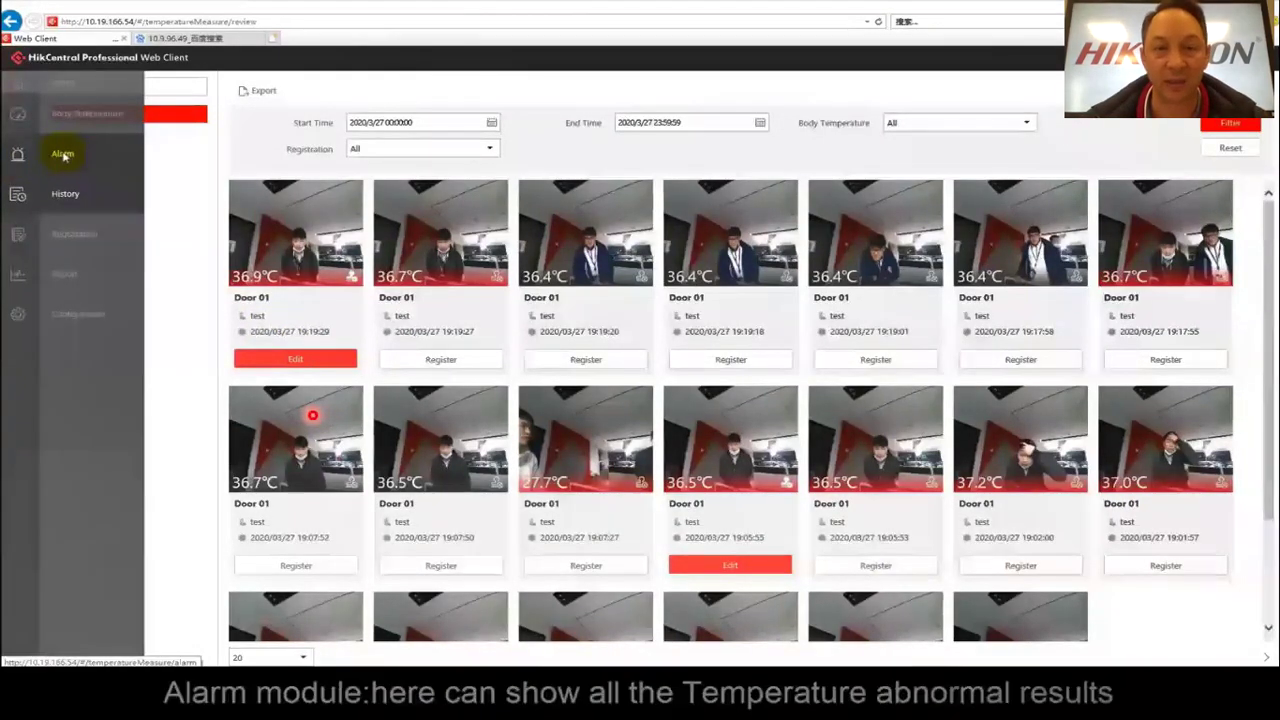
click(60, 157)
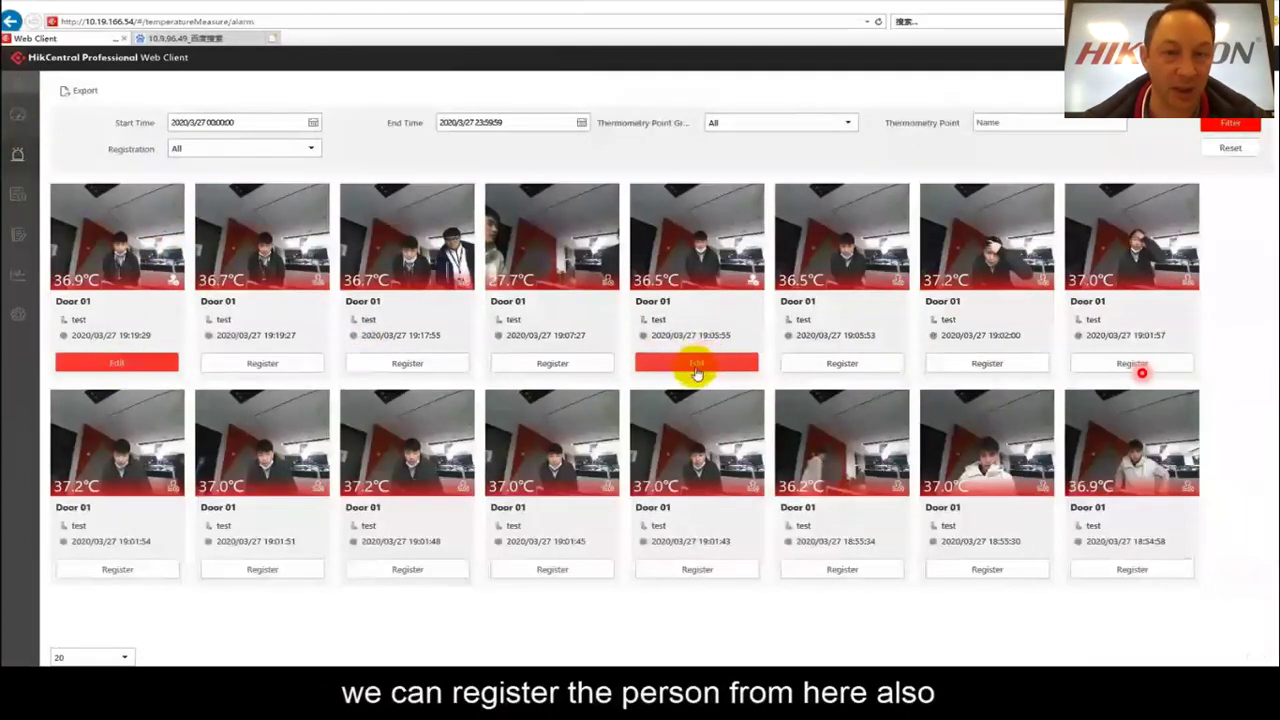
Generate Door 01's body temperature report for 2020/3/27: 22 measured, 16 alarms.
mouse_move(20, 274)
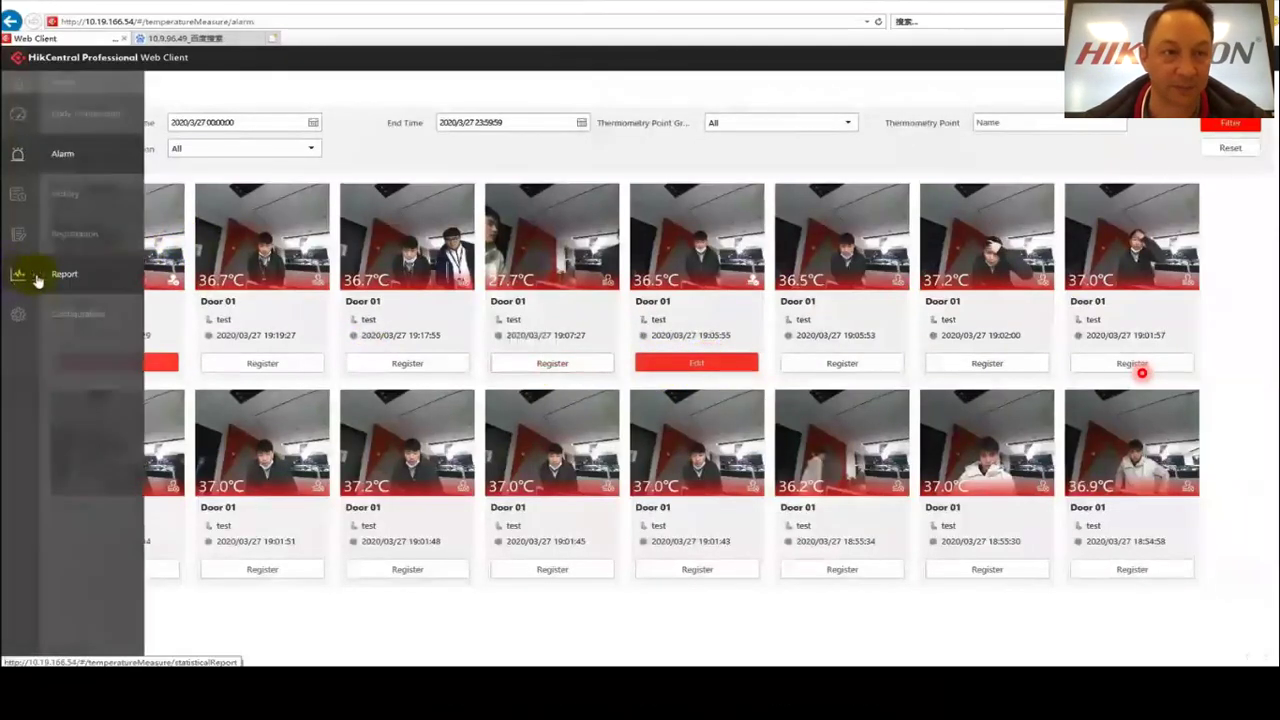
click(62, 274)
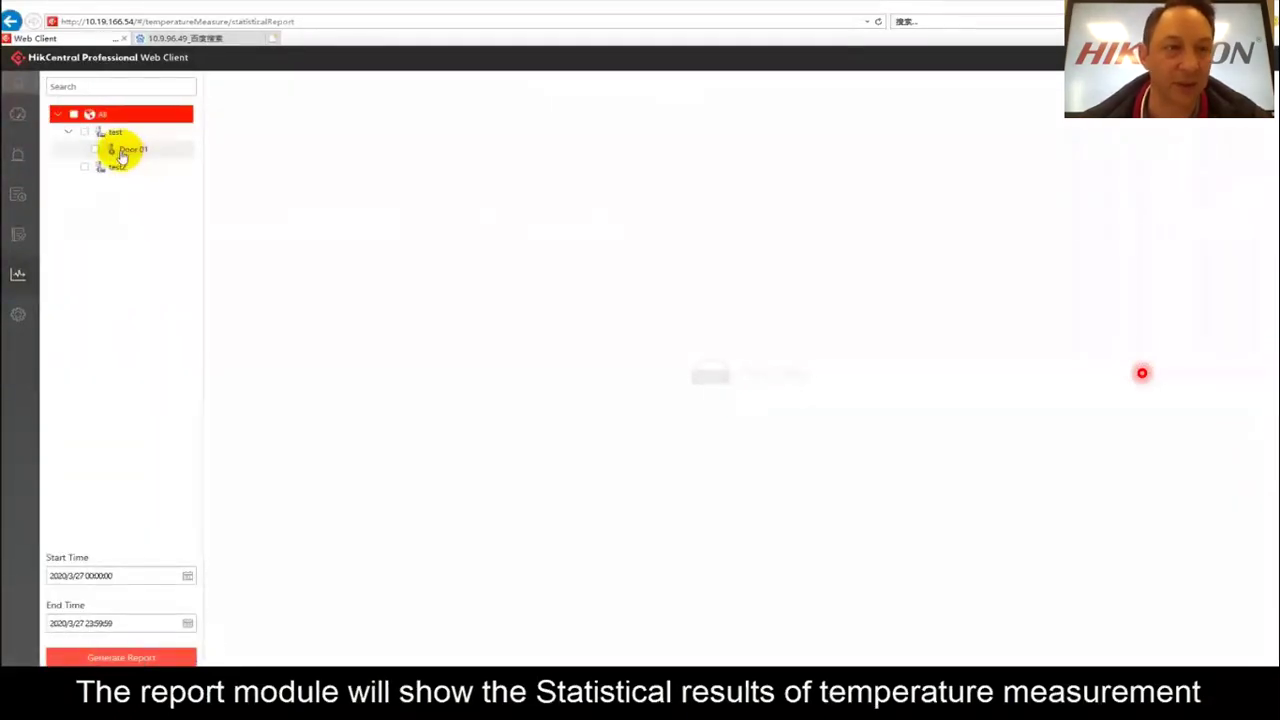
click(96, 149)
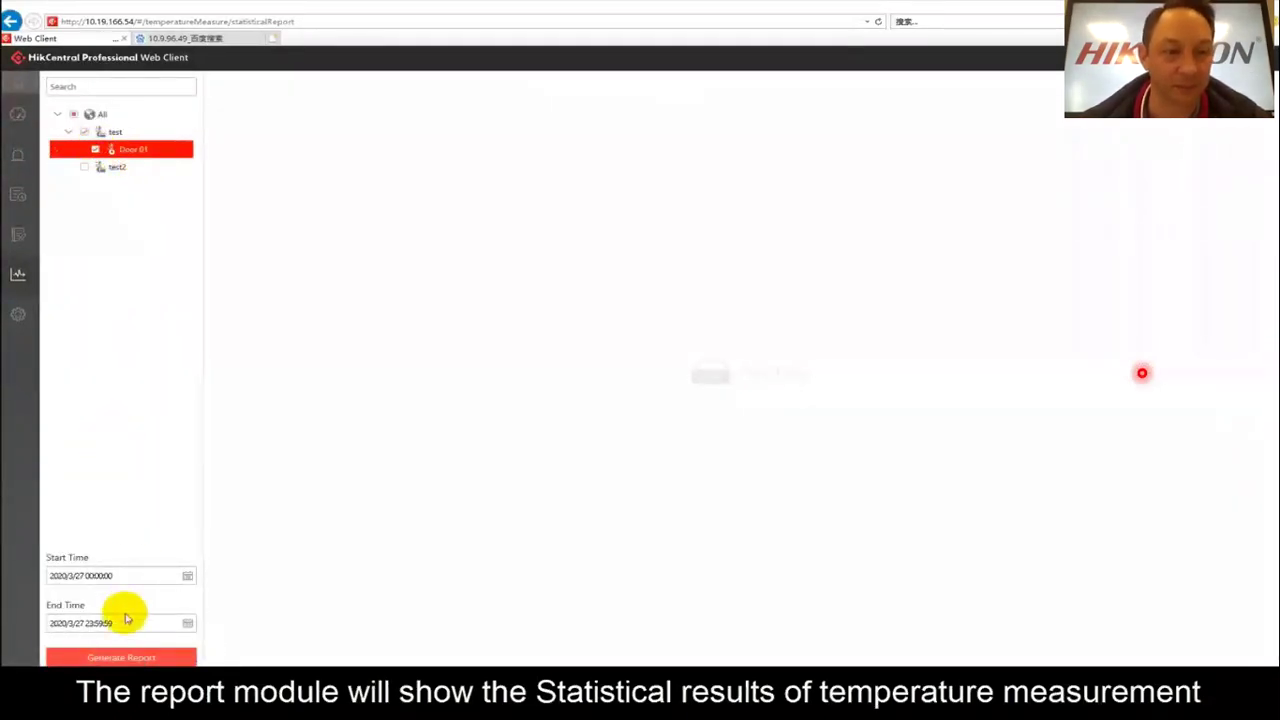
click(140, 657)
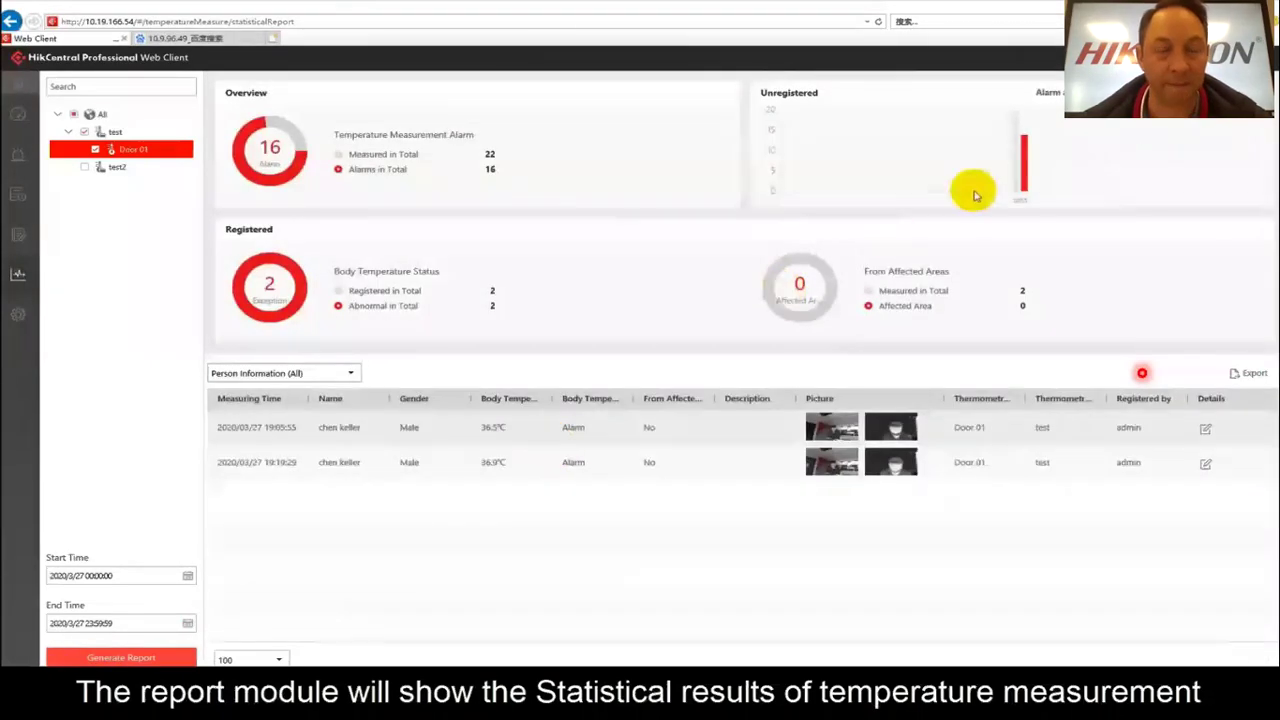
mouse_move(1021, 168)
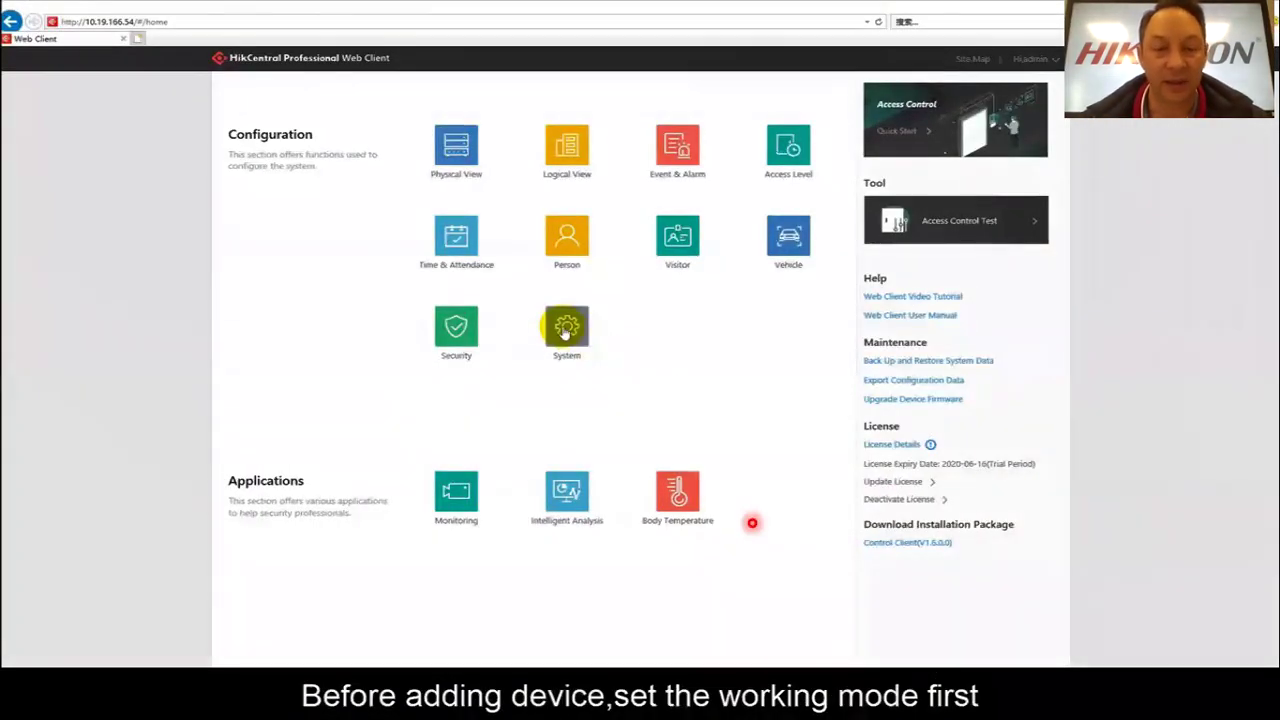
Save Access Control Terminal as the device working mode, then show the physical device list.
click(566, 330)
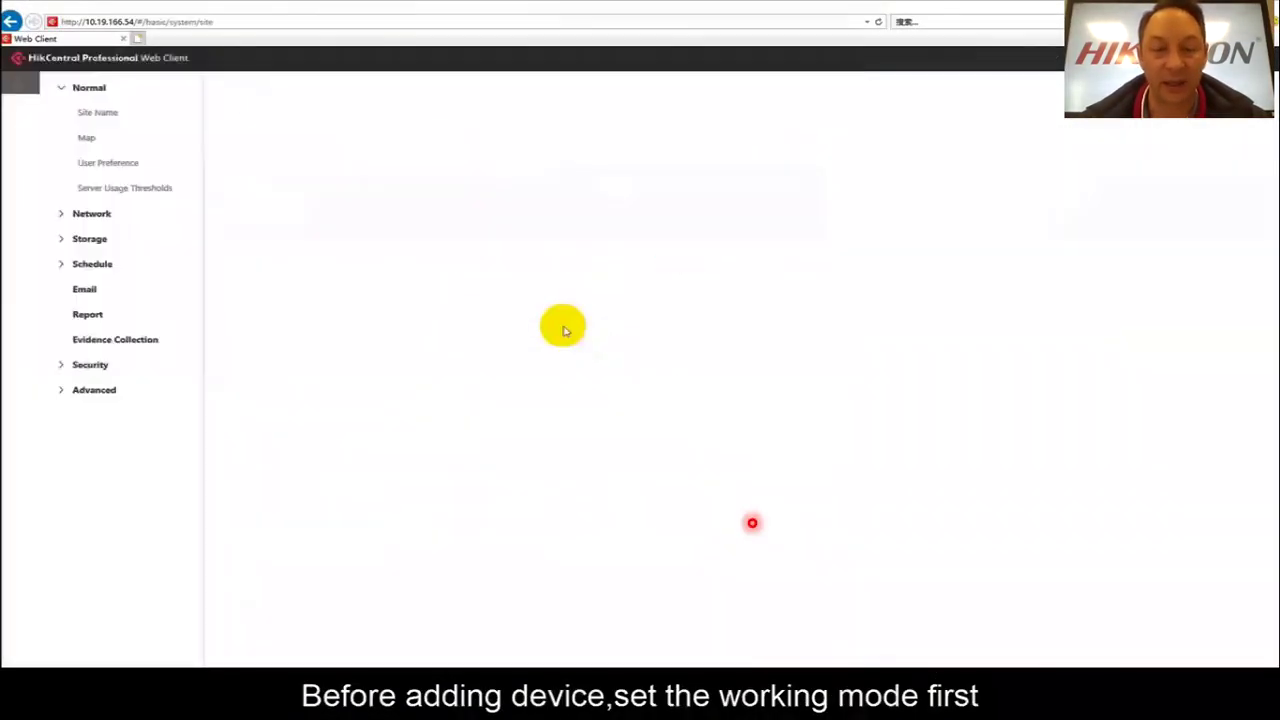
click(66, 390)
click(104, 341)
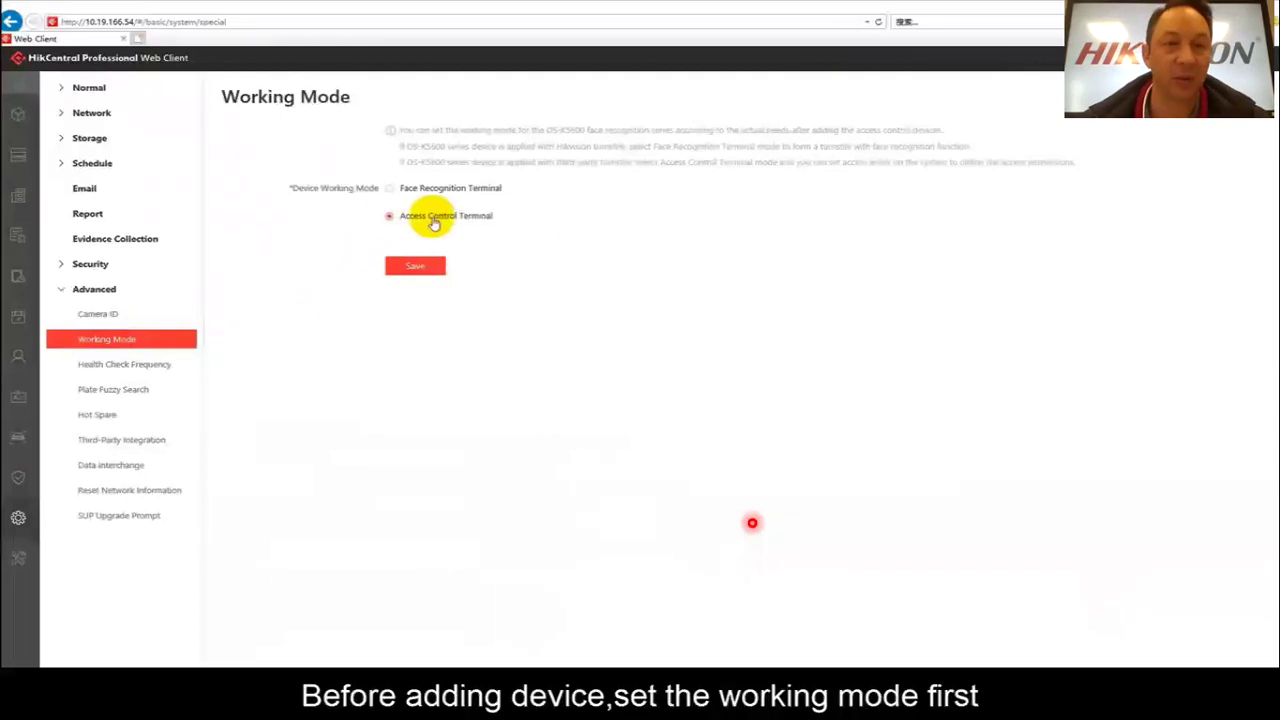
click(410, 268)
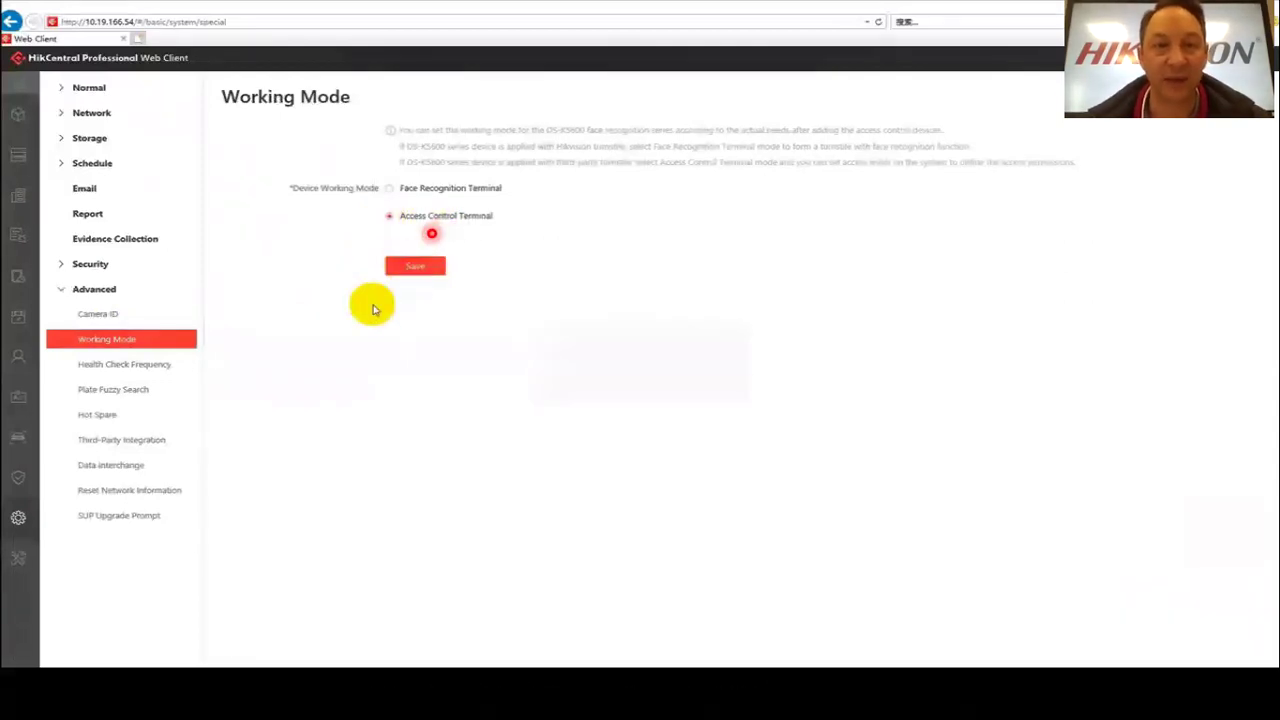
mouse_move(16, 167)
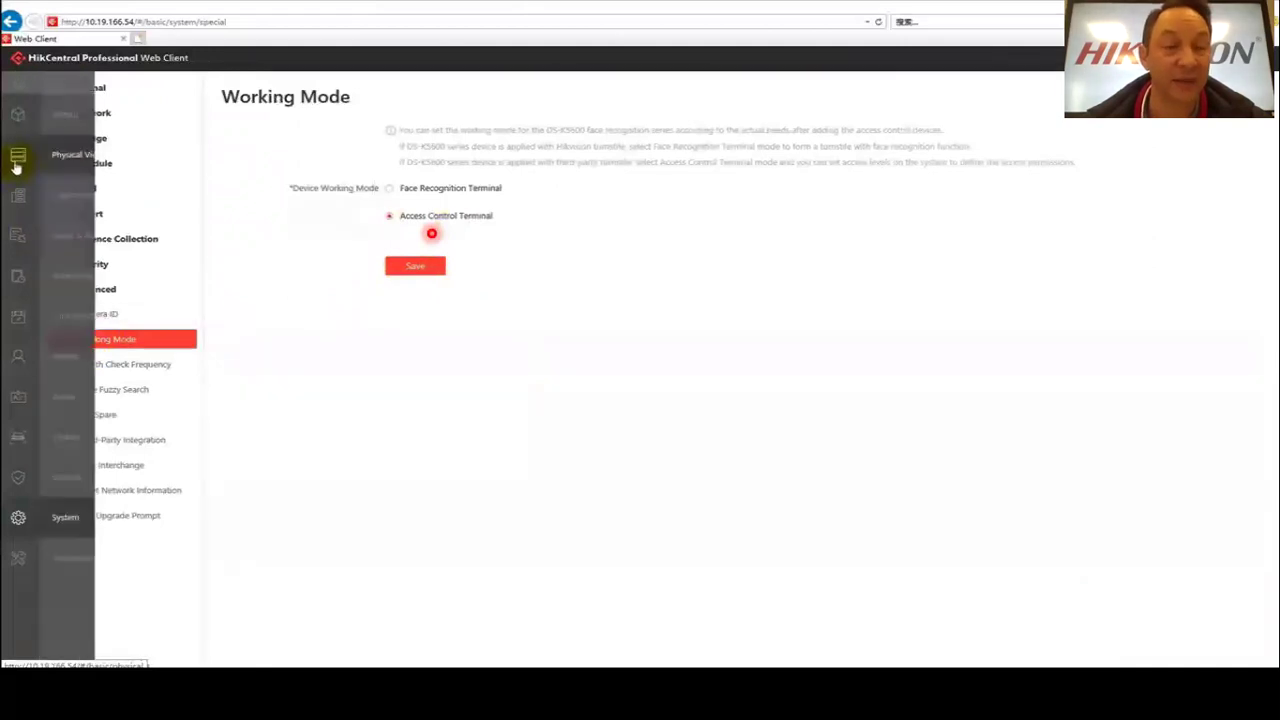
click(73, 158)
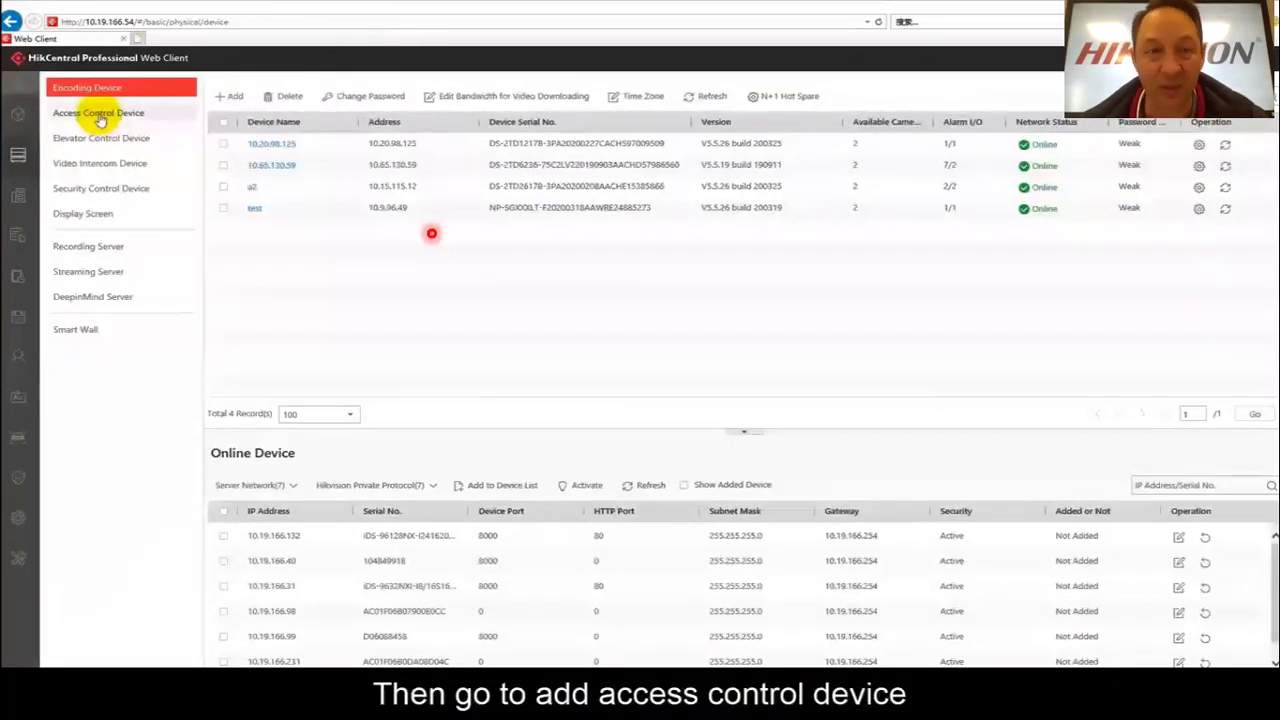
Add access control terminal 5604 at 10.9.99.29 with its device name and password.
click(95, 117)
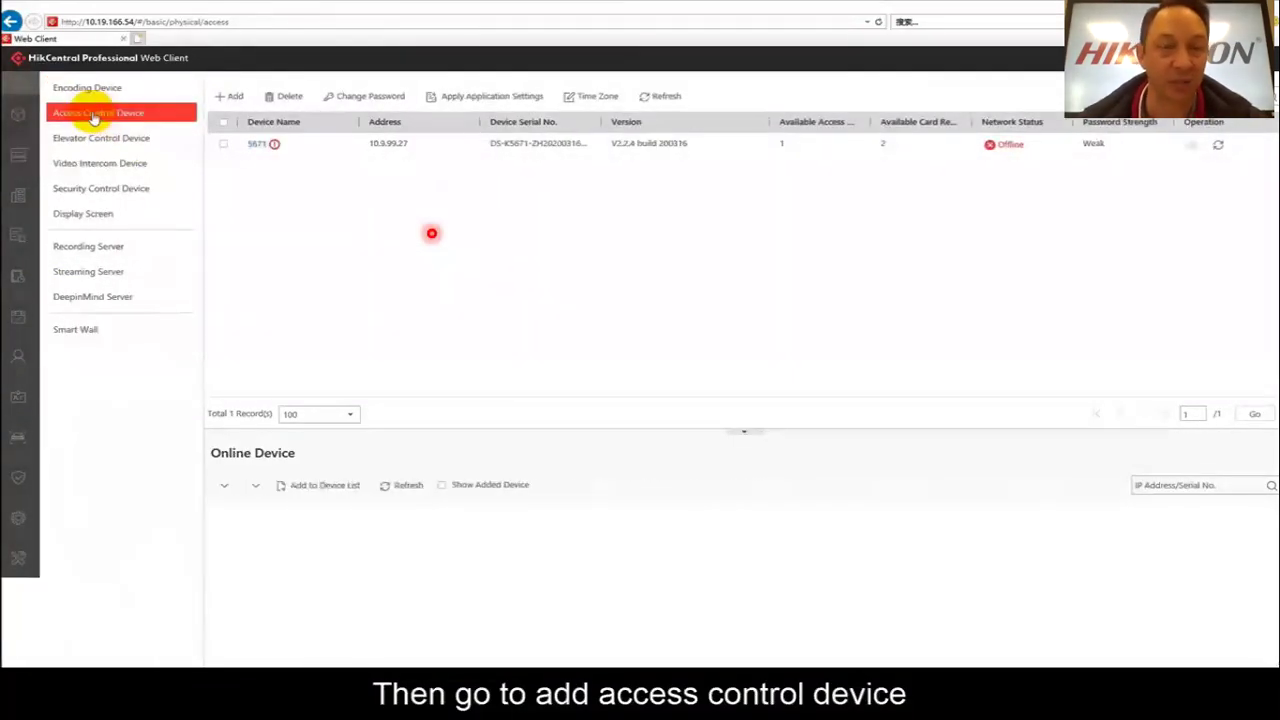
click(228, 97)
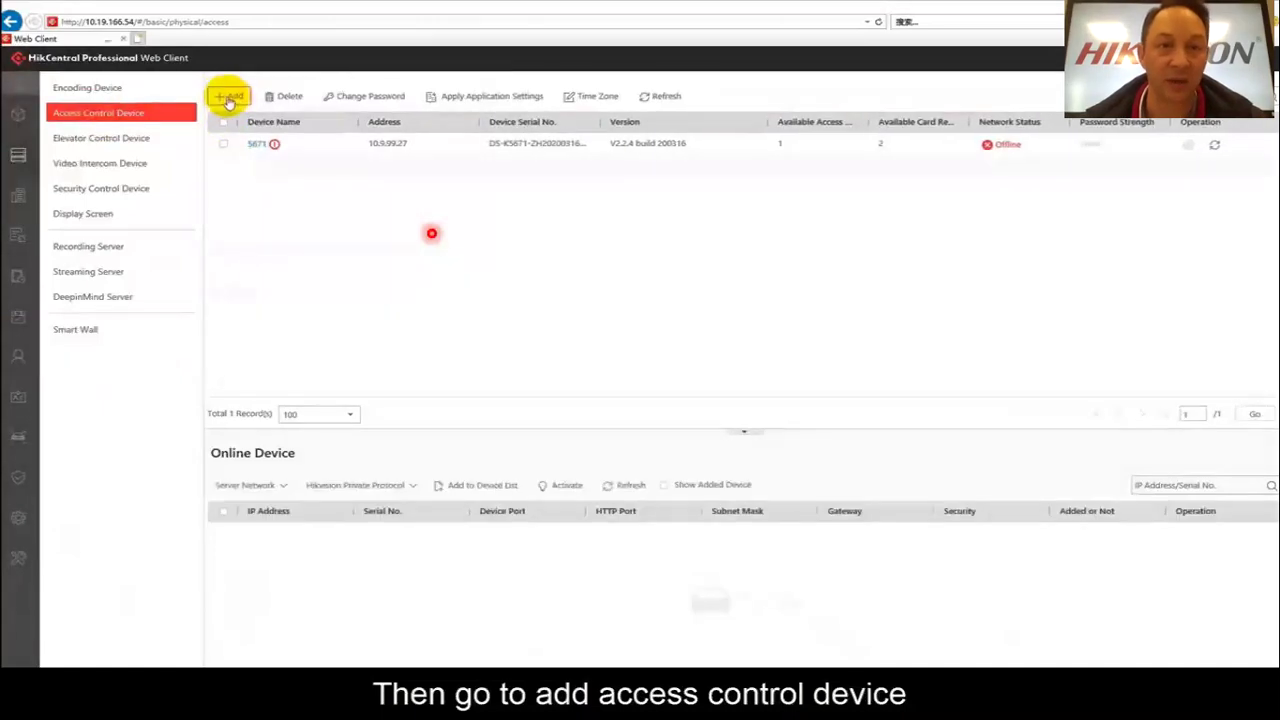
click(228, 97)
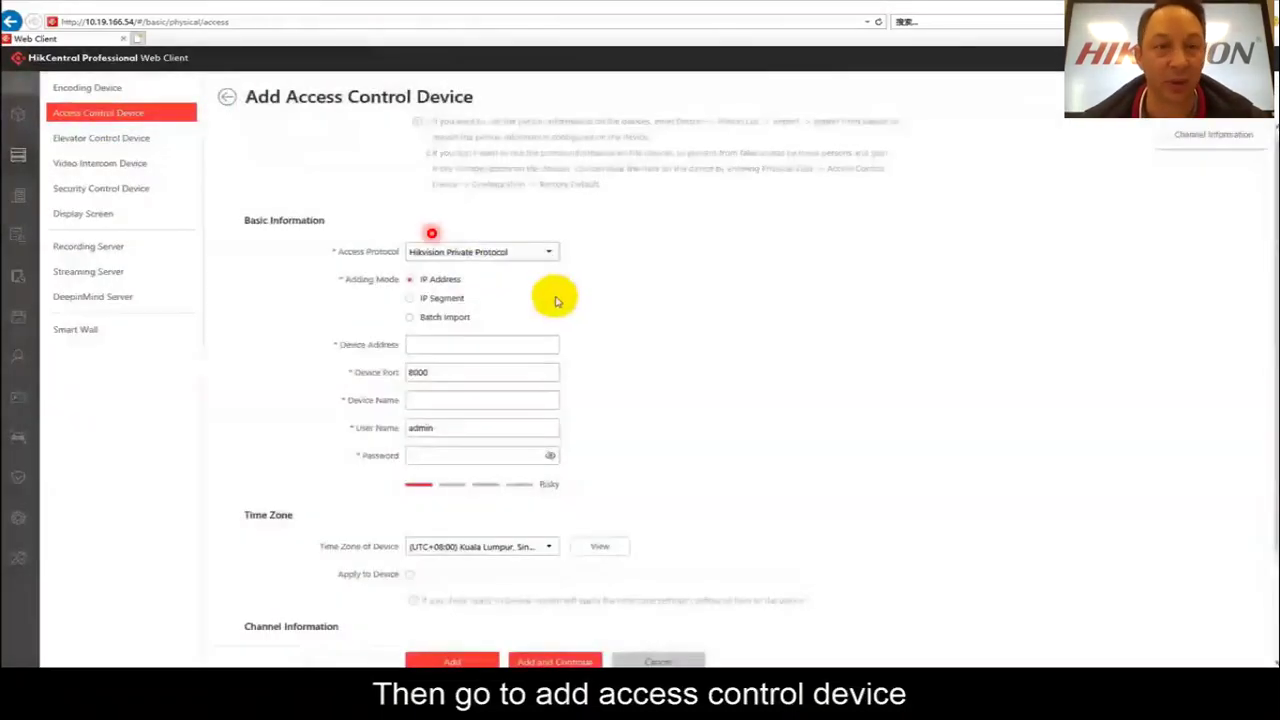
click(442, 344)
text(10.9.66)
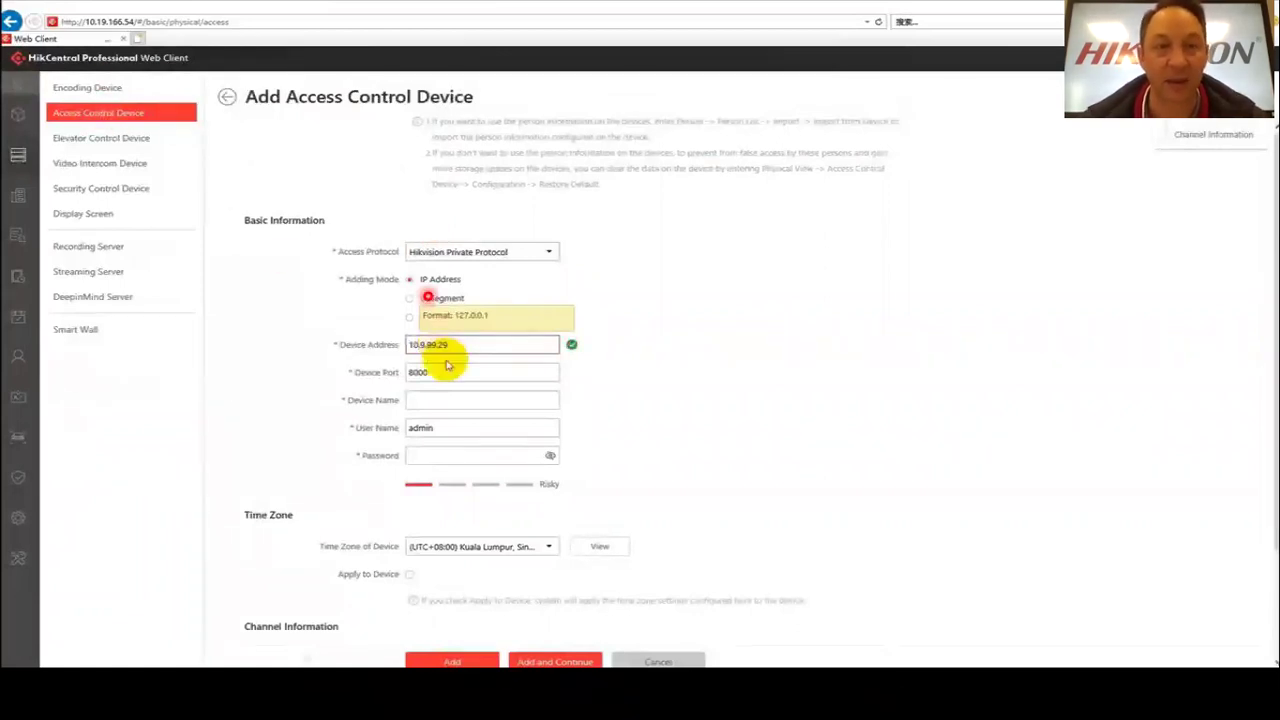
click(435, 400)
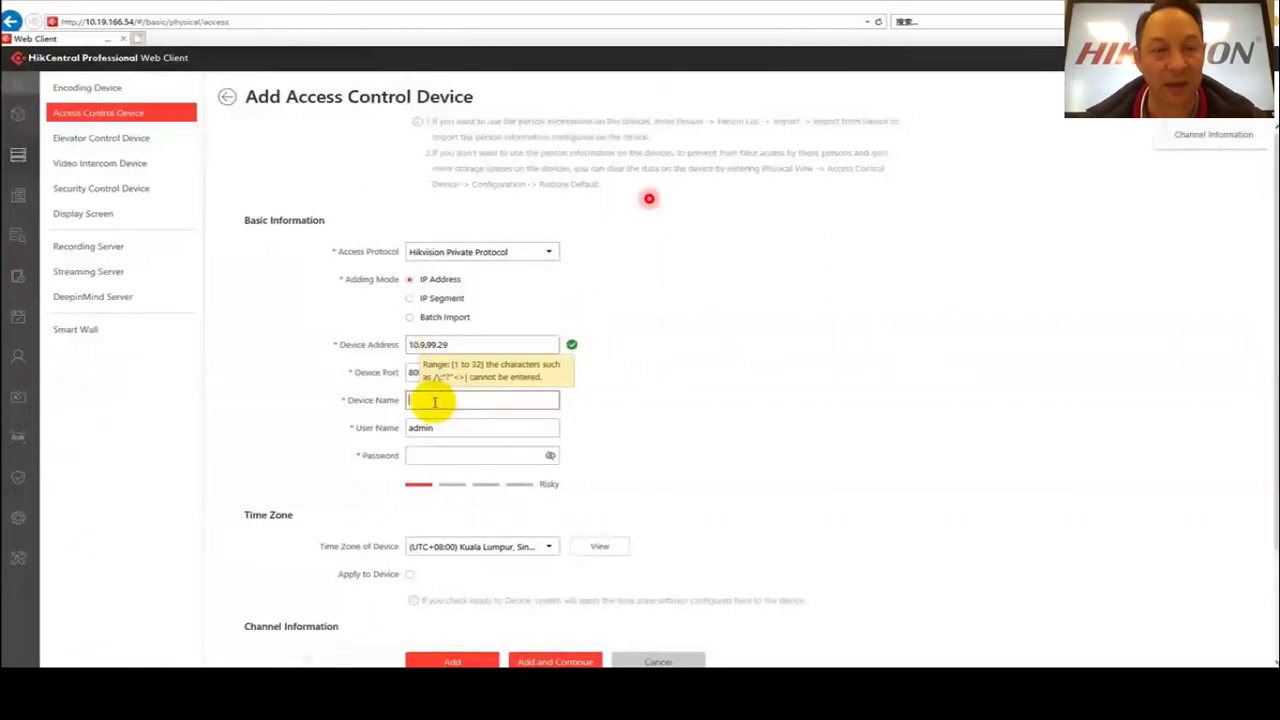
click(437, 455)
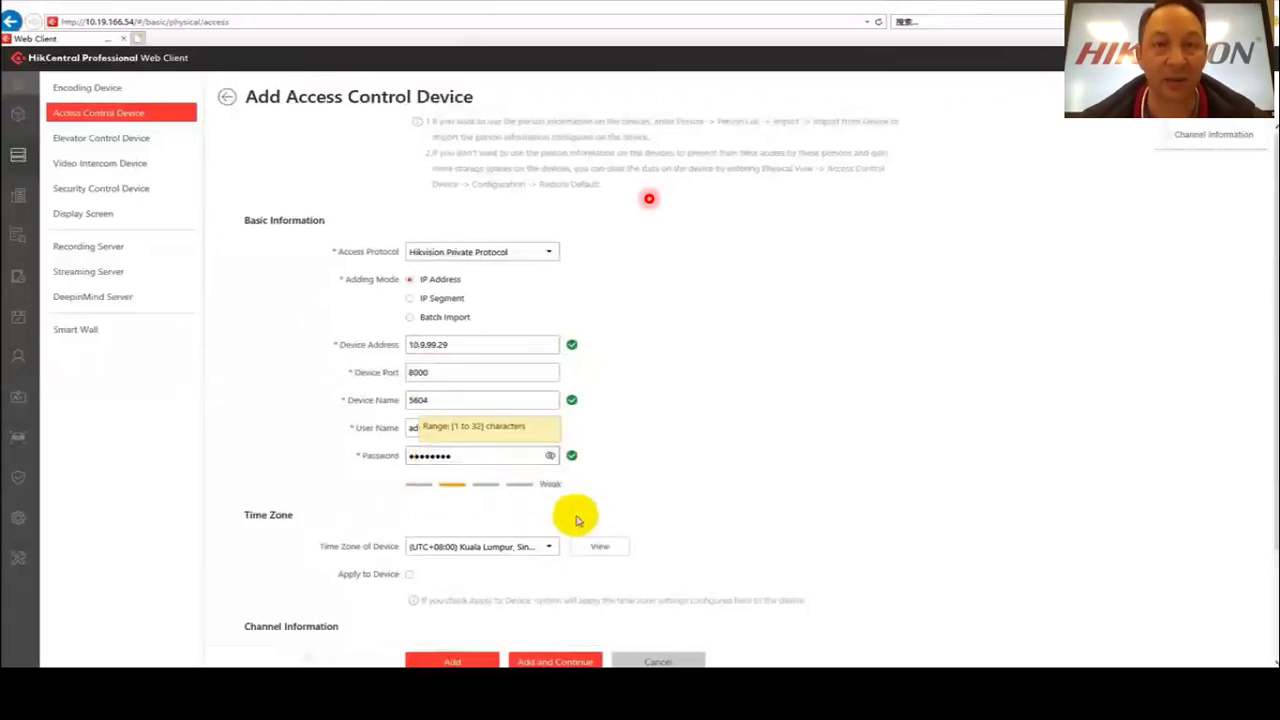
click(628, 503)
click(444, 662)
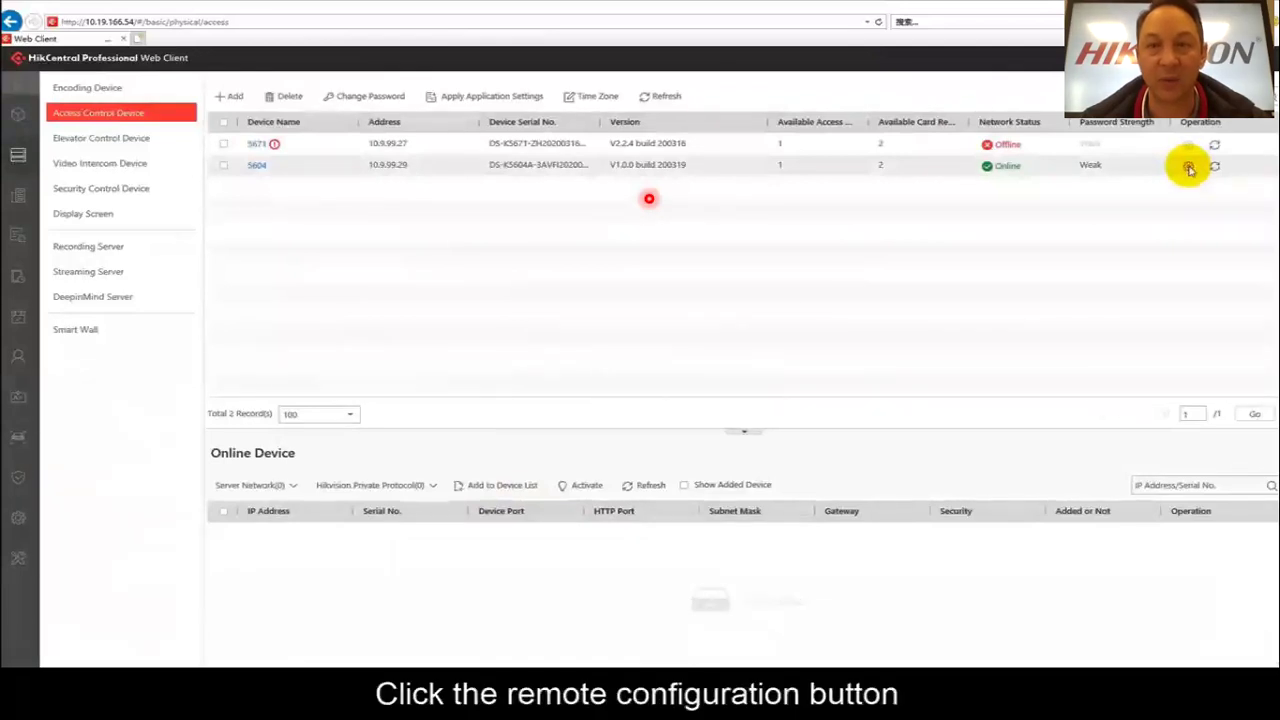
Set terminal 5604's temperature threshold to 30.30–36.30, link thermal camera 10.9.99.31, and save.
click(1189, 168)
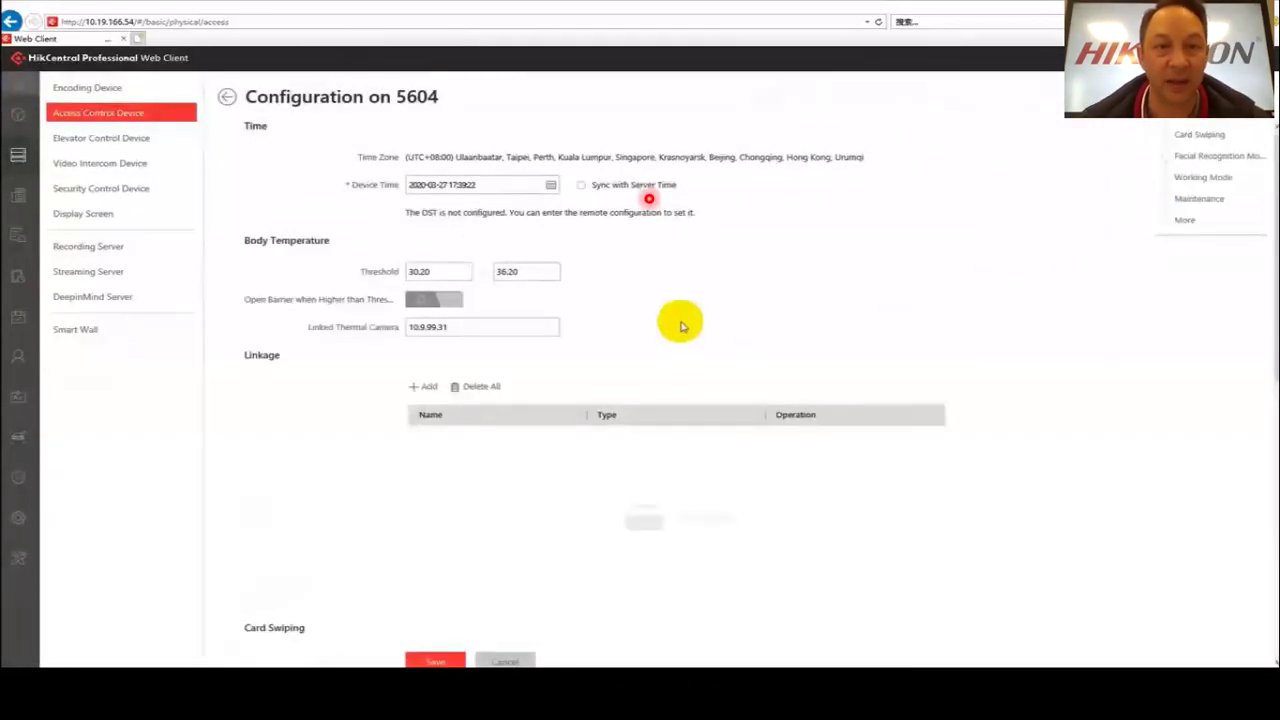
click(445, 272)
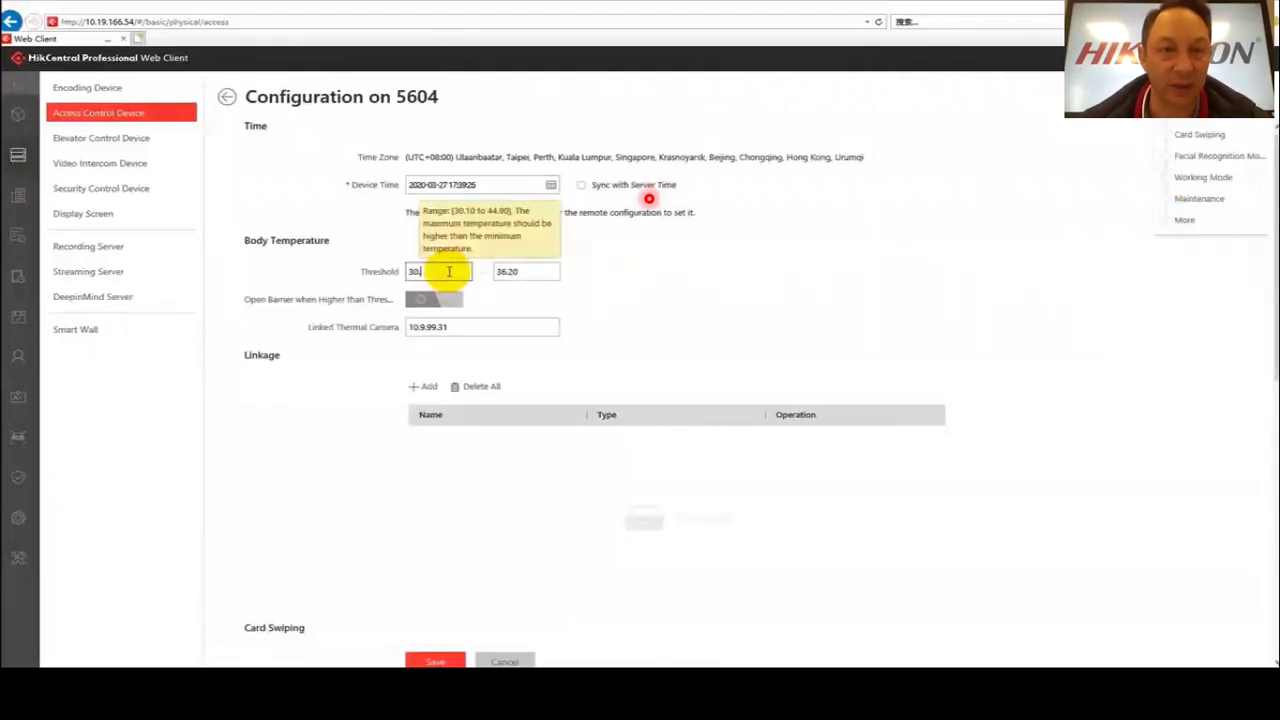
text(.30)
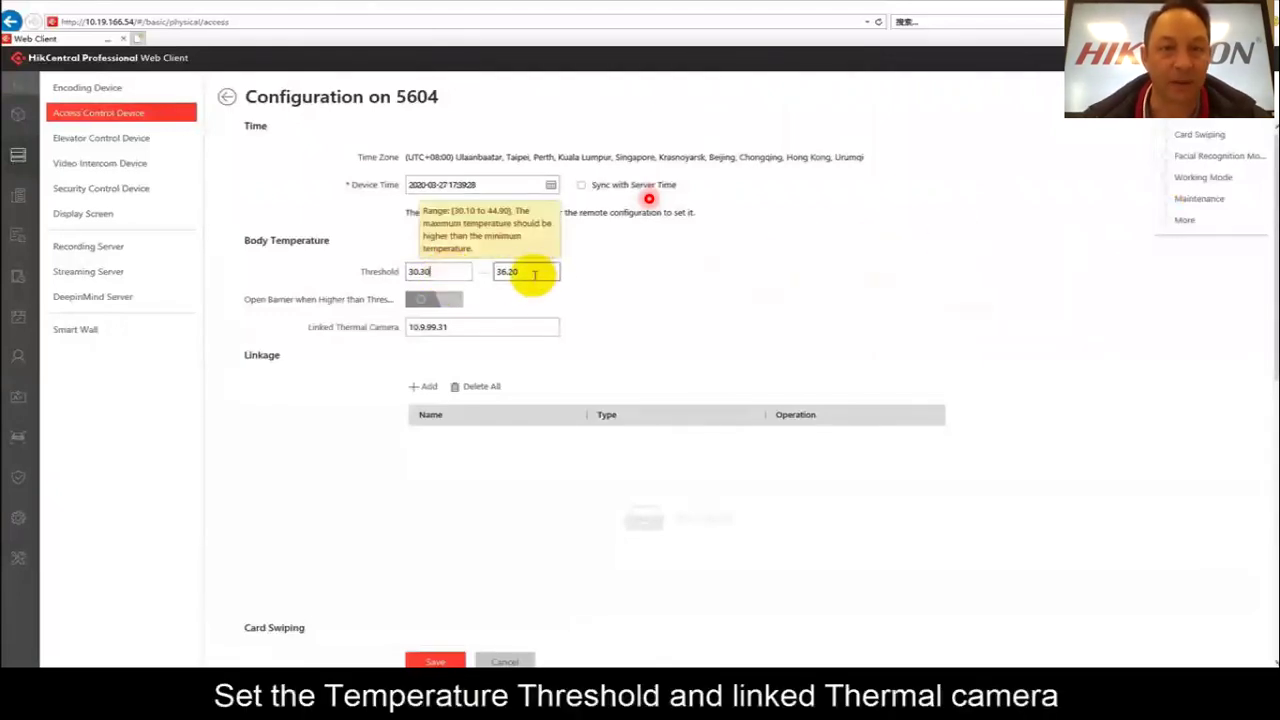
click(535, 273)
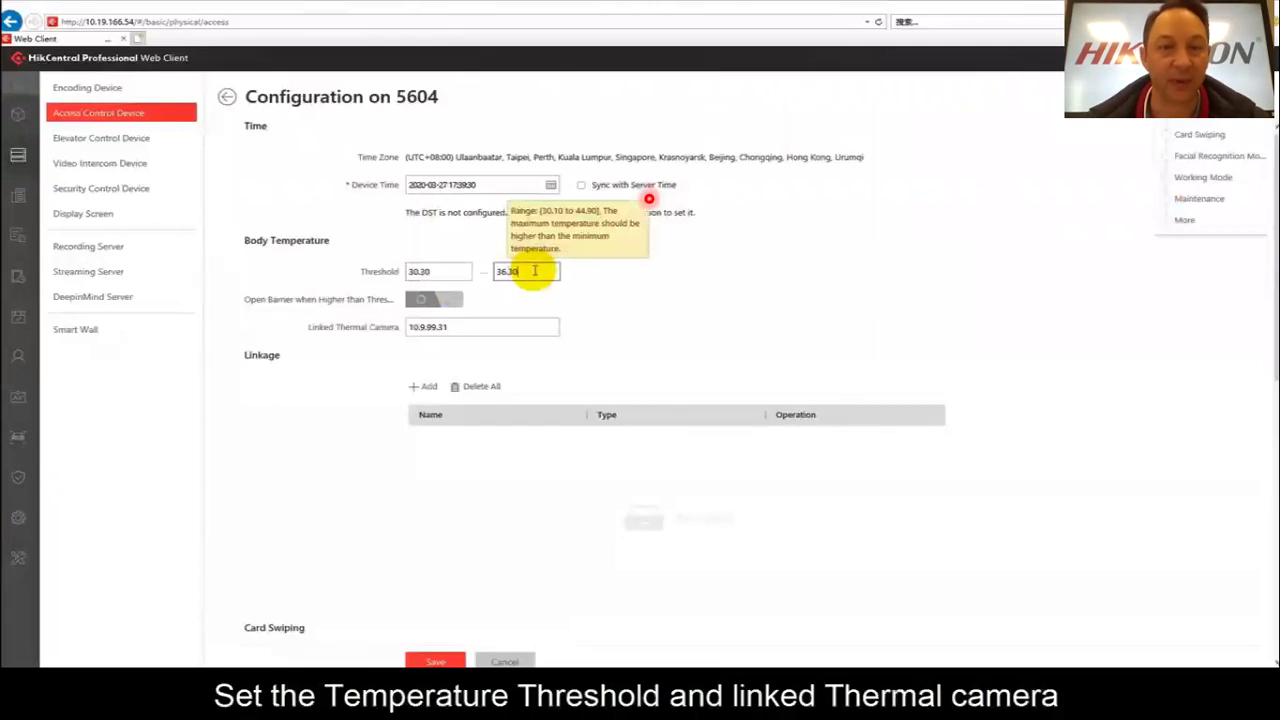
click(467, 328)
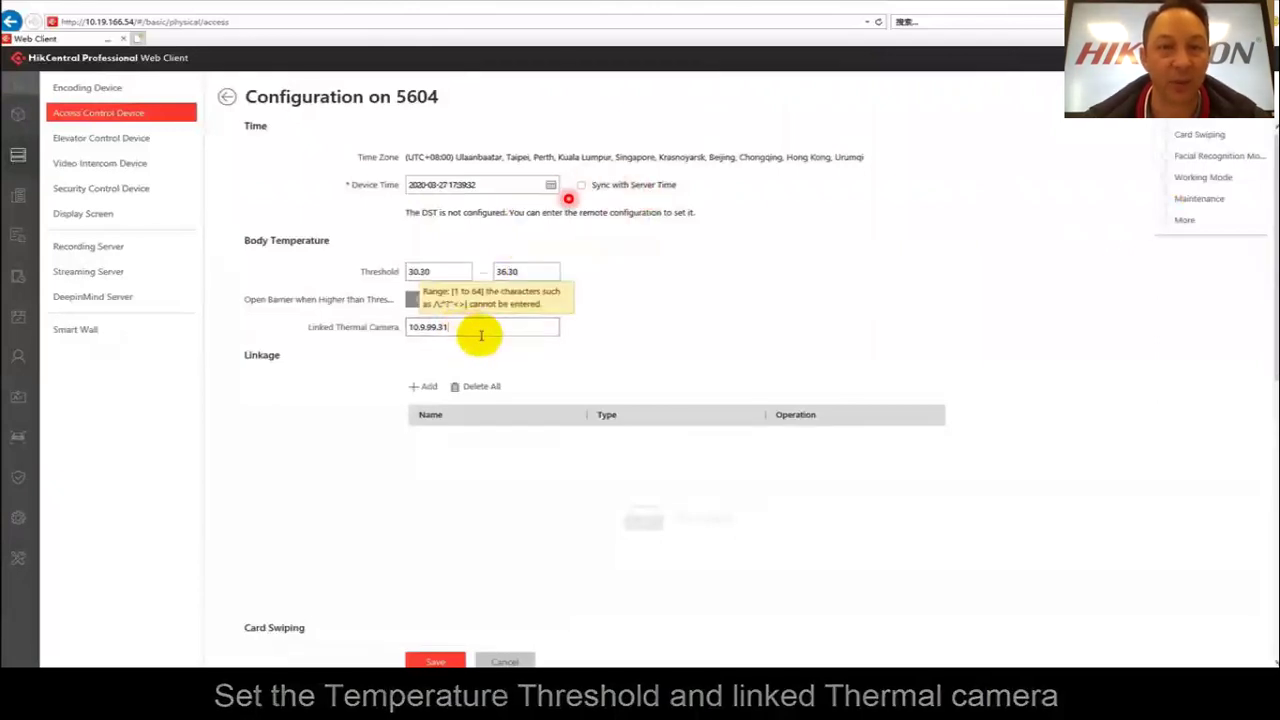
click(432, 661)
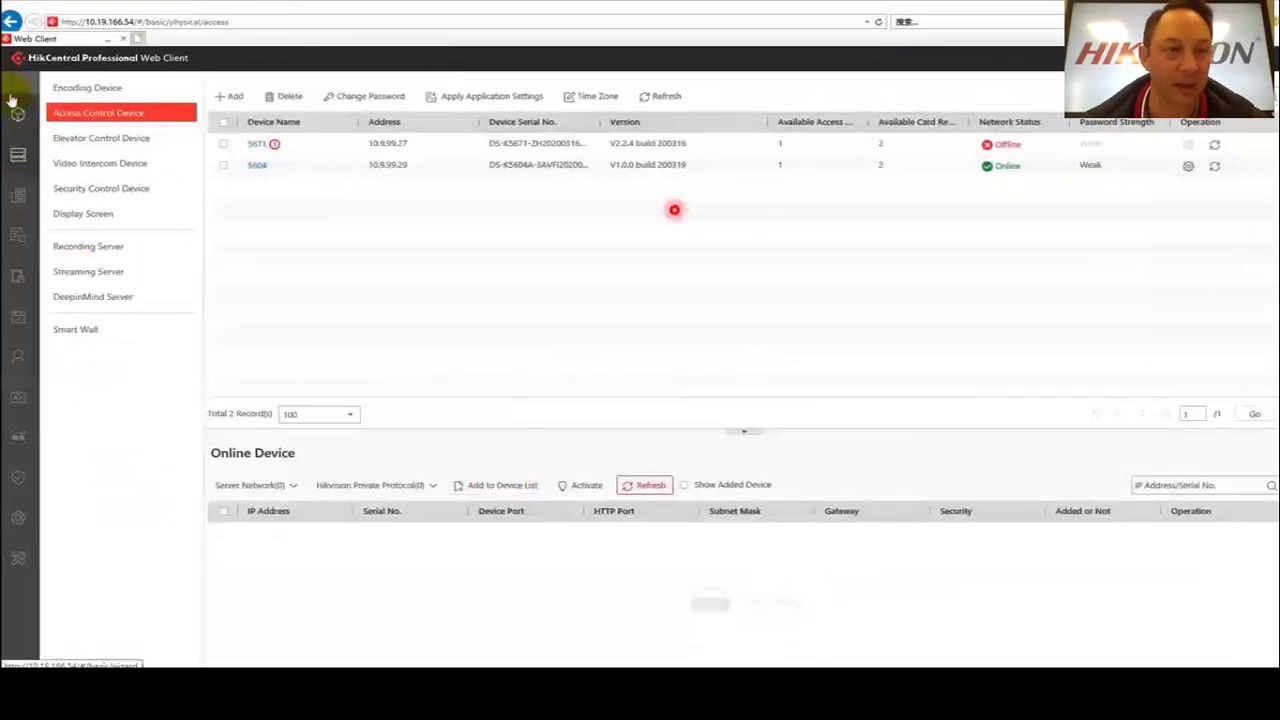
Create a thermometry point group named 'test' in the Body Temperature configuration.
click(20, 90)
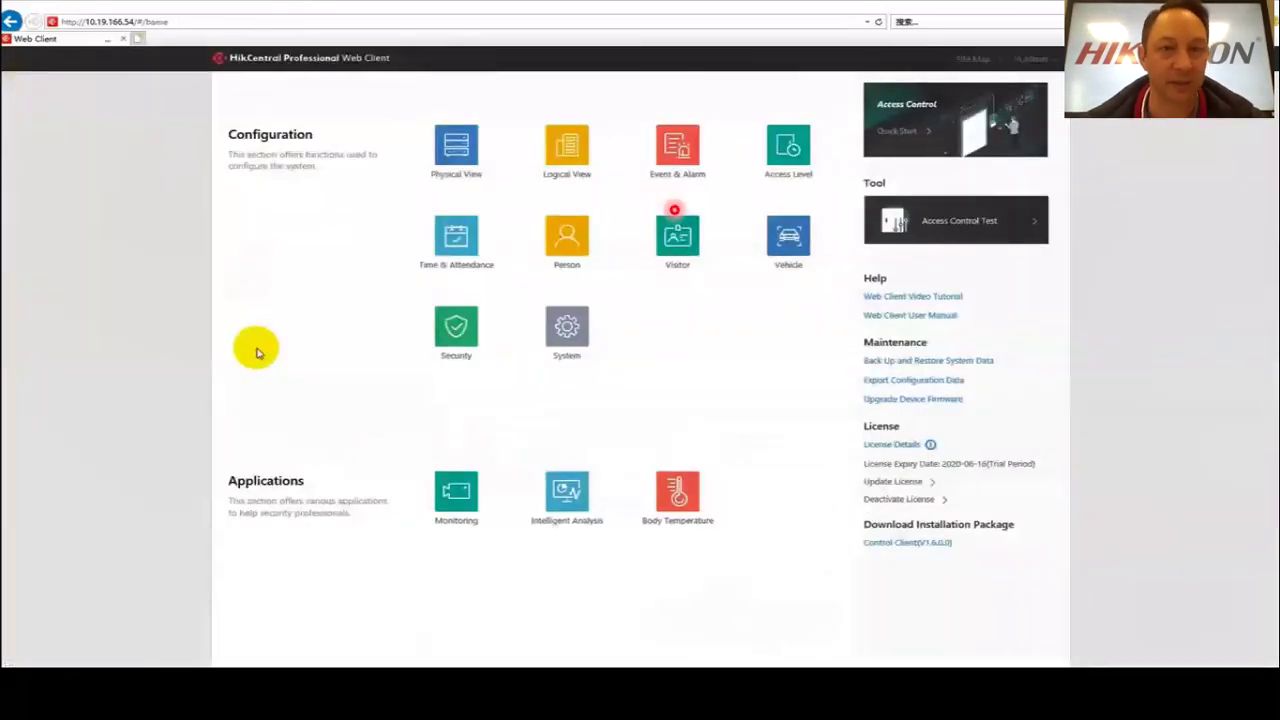
click(678, 497)
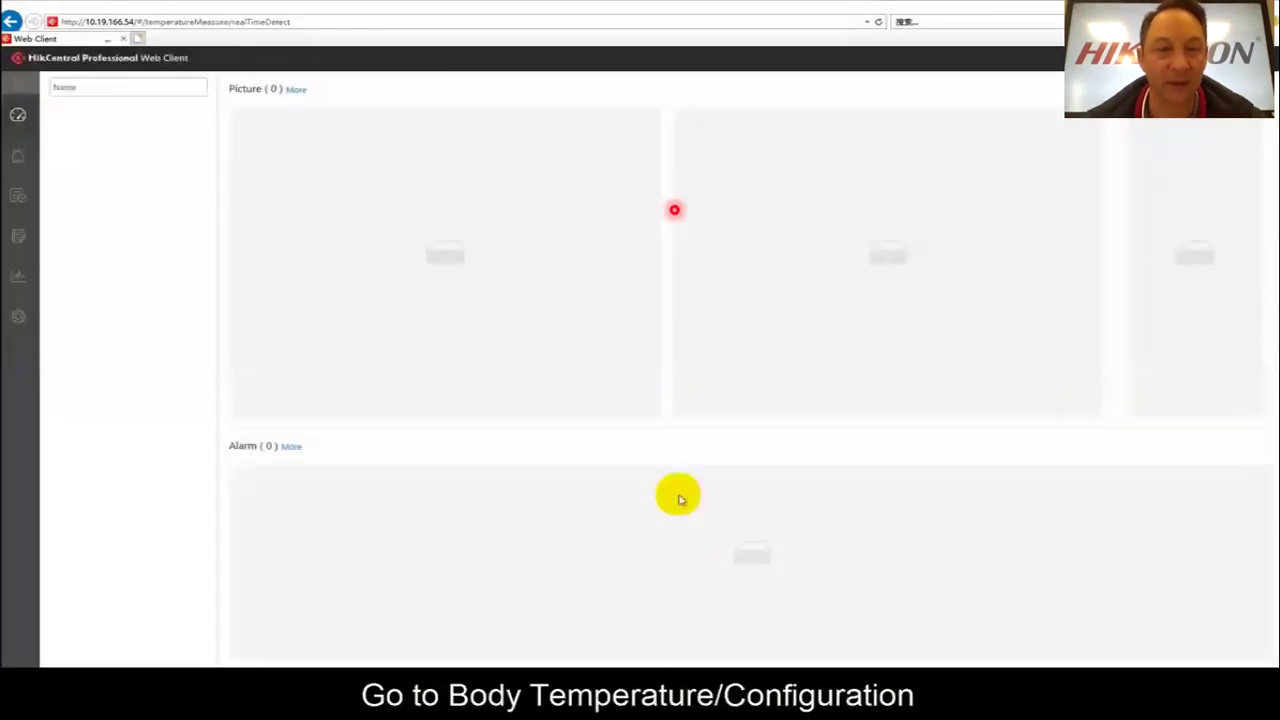
mouse_move(18, 316)
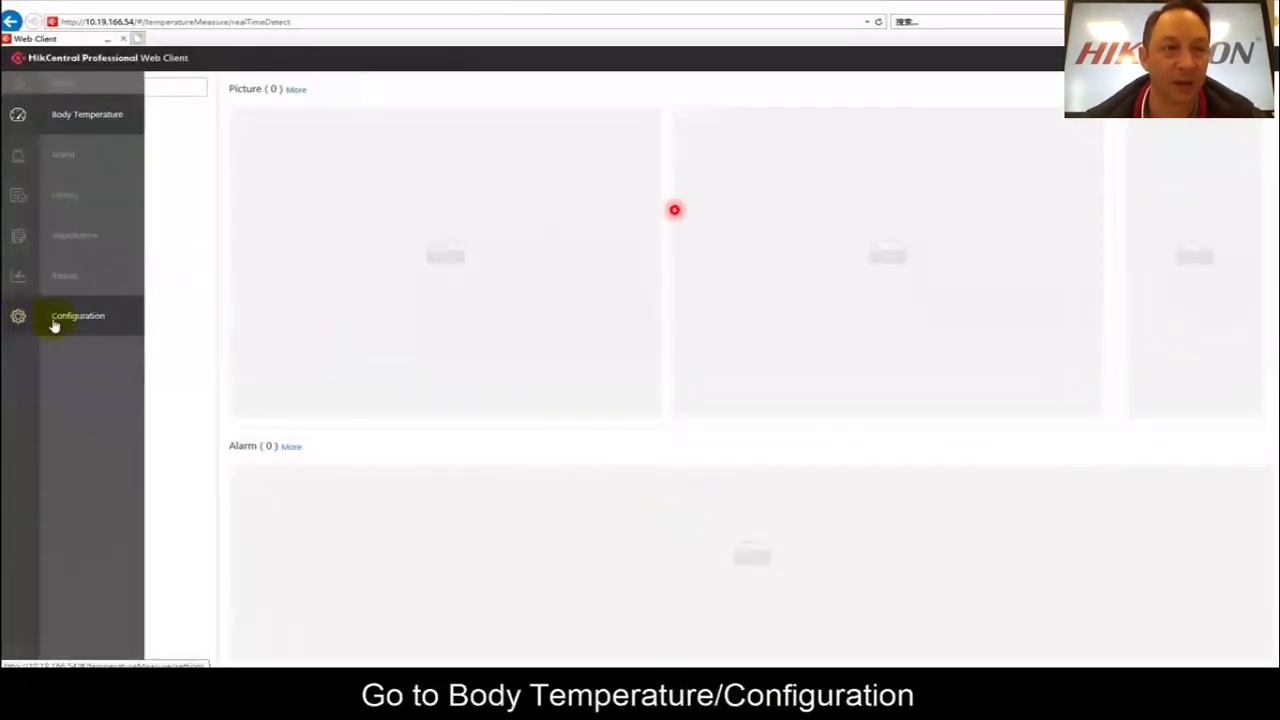
click(84, 318)
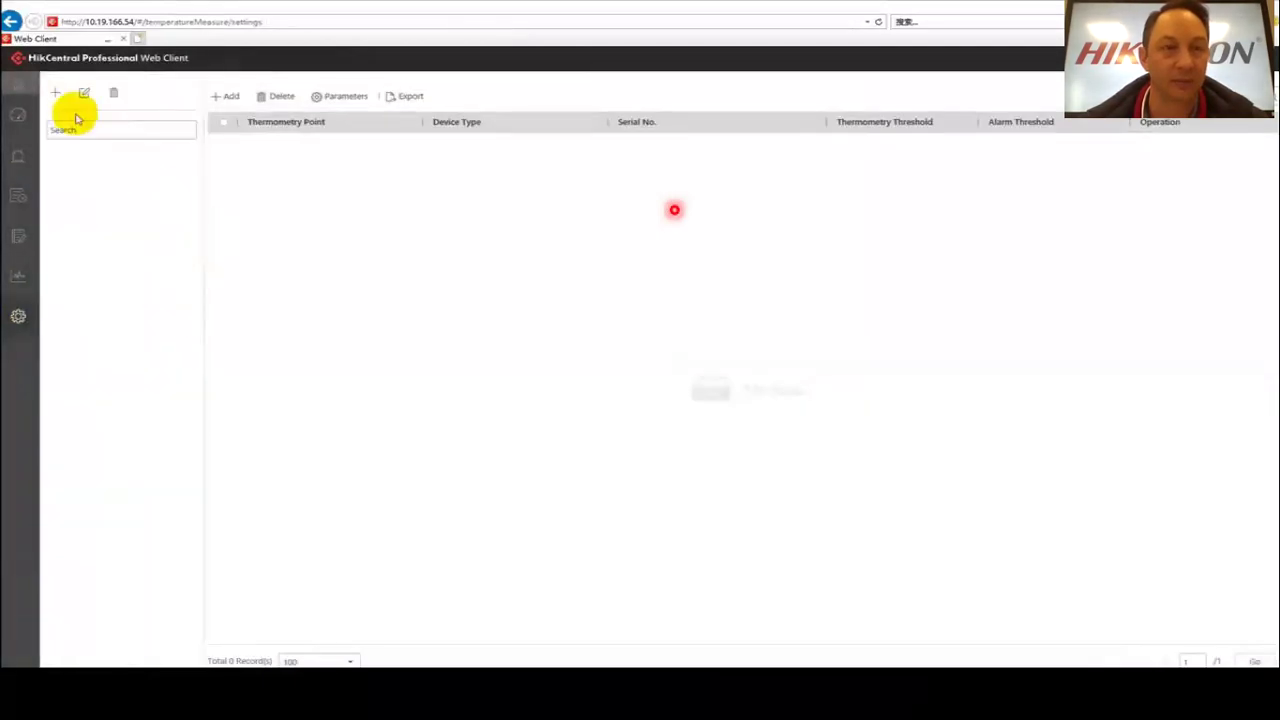
click(57, 94)
click(158, 127)
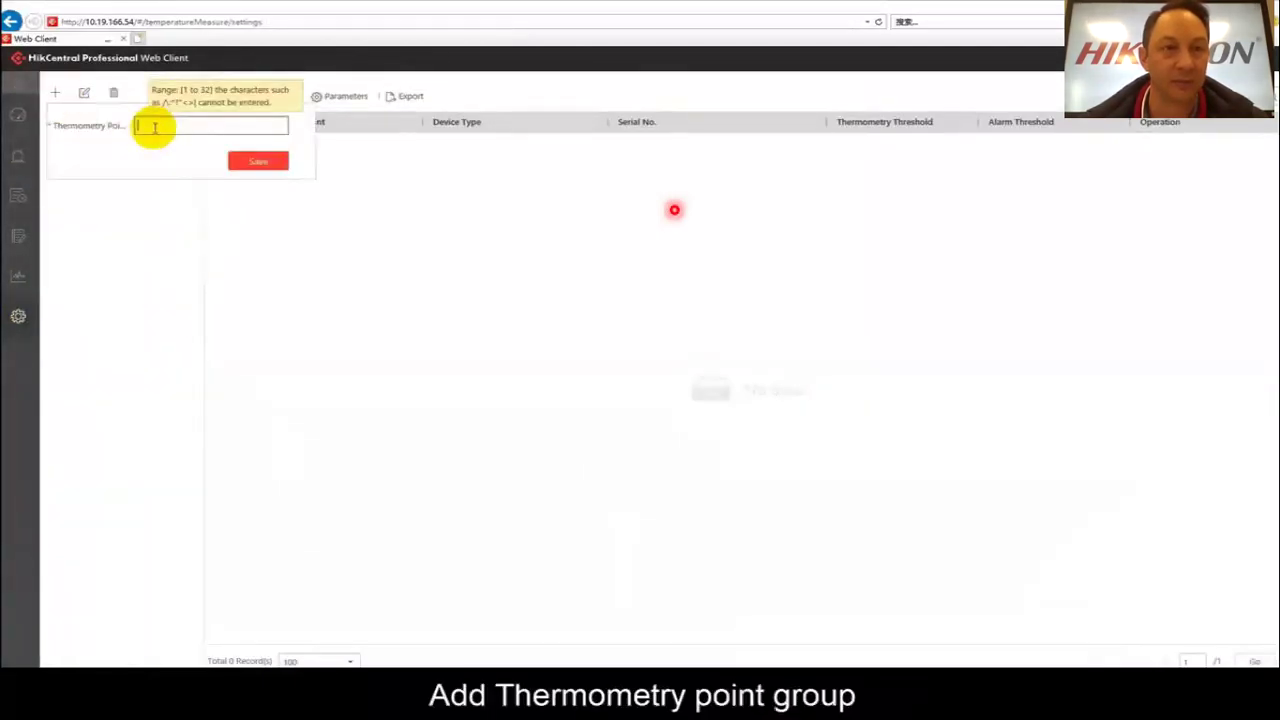
text(test)
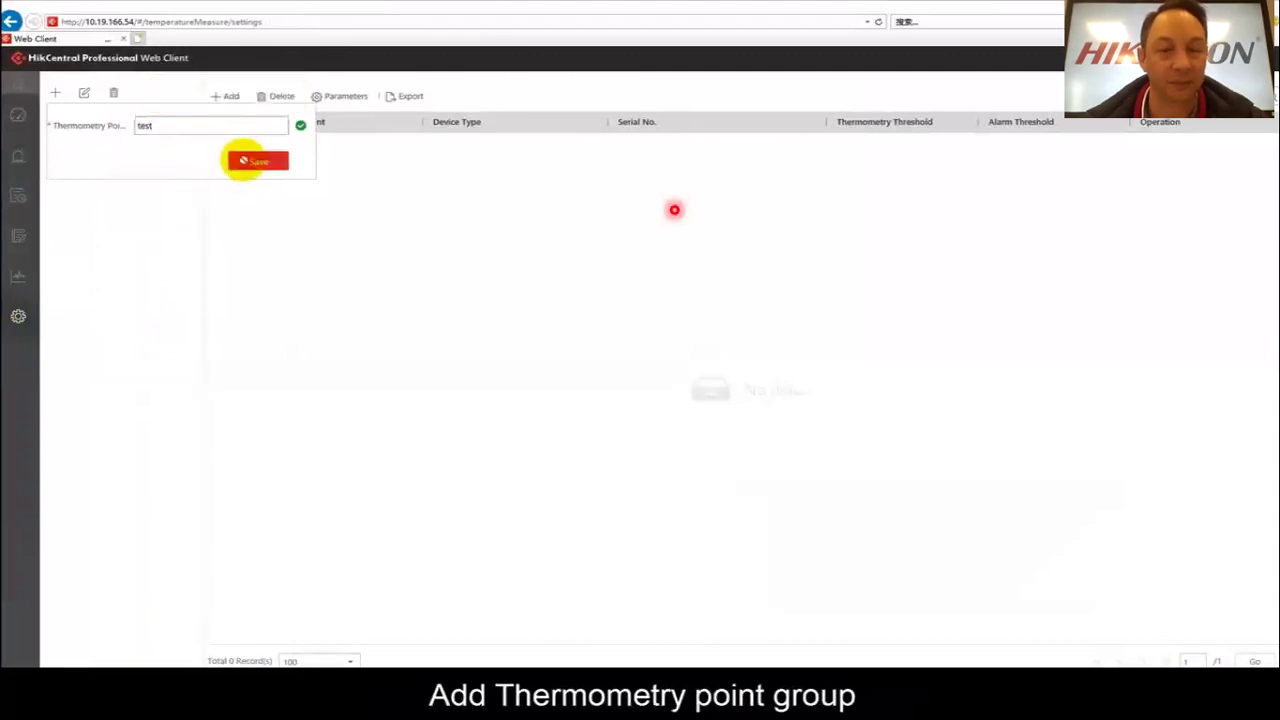
click(252, 160)
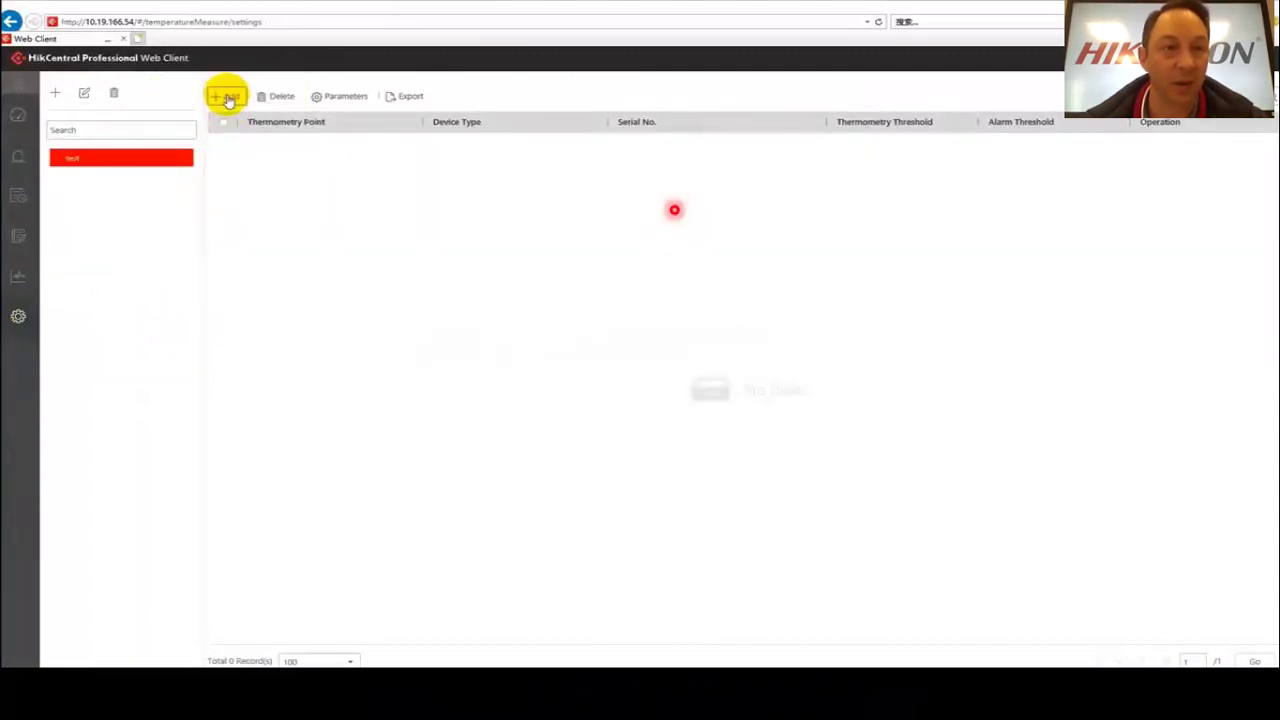
Add terminal 5604's Door 01 to group 'test' and advance to the Q&A slide.
click(224, 96)
click(225, 205)
click(252, 224)
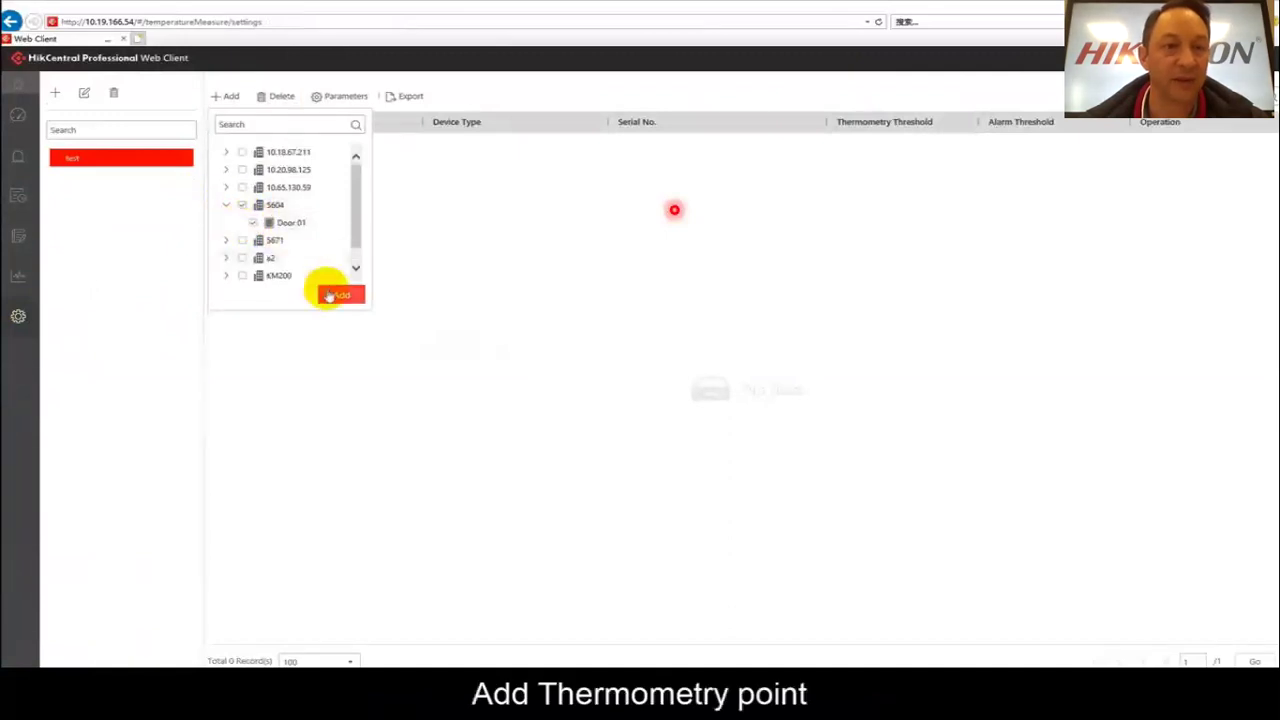
click(338, 294)
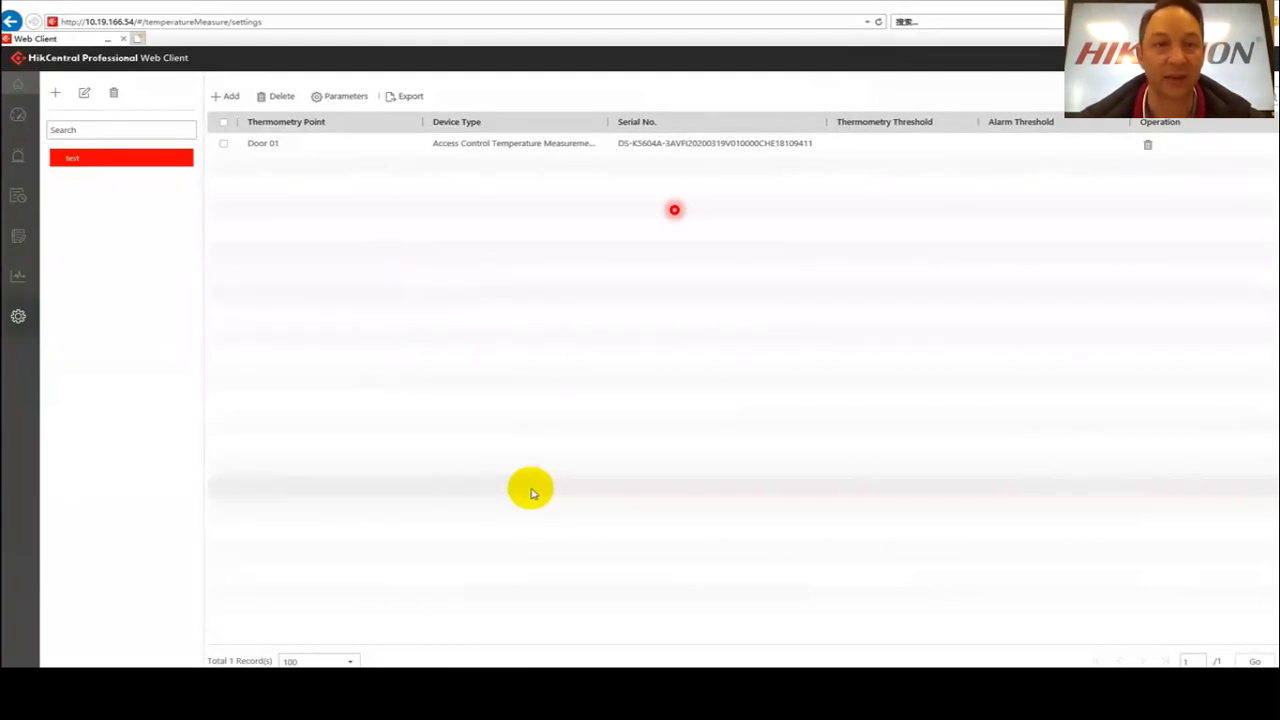
key(Right)
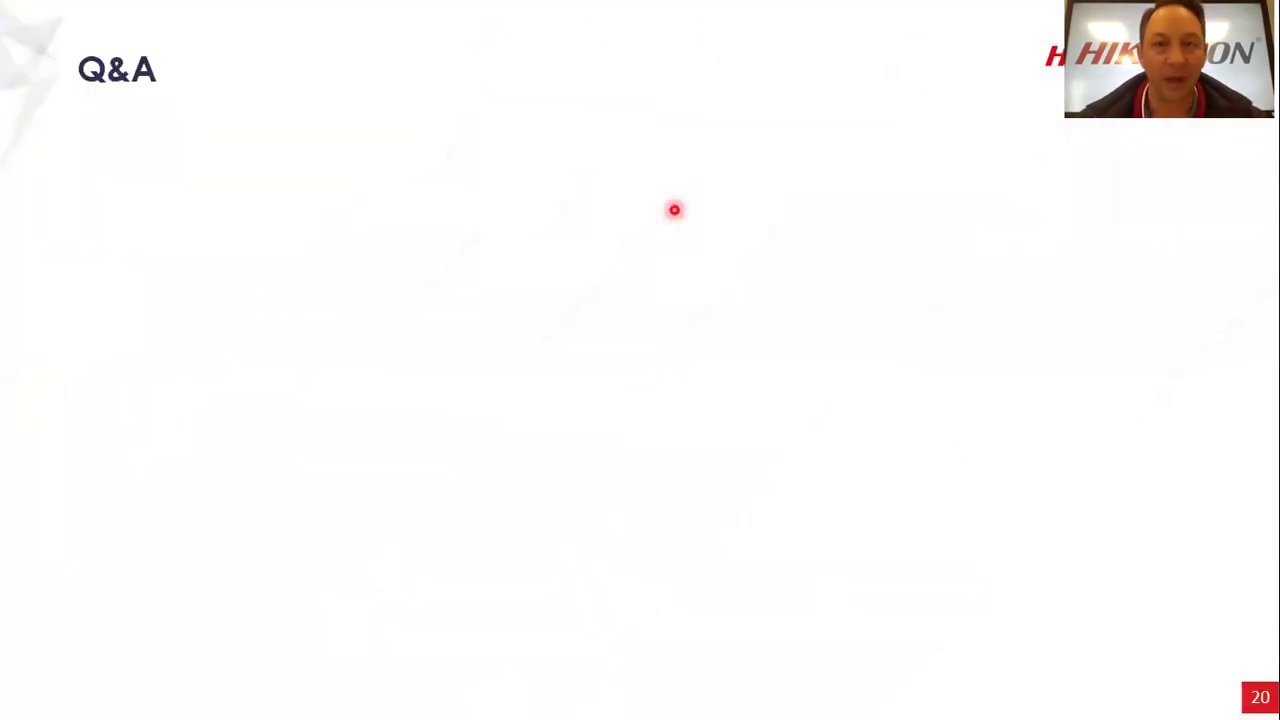
key(Right)
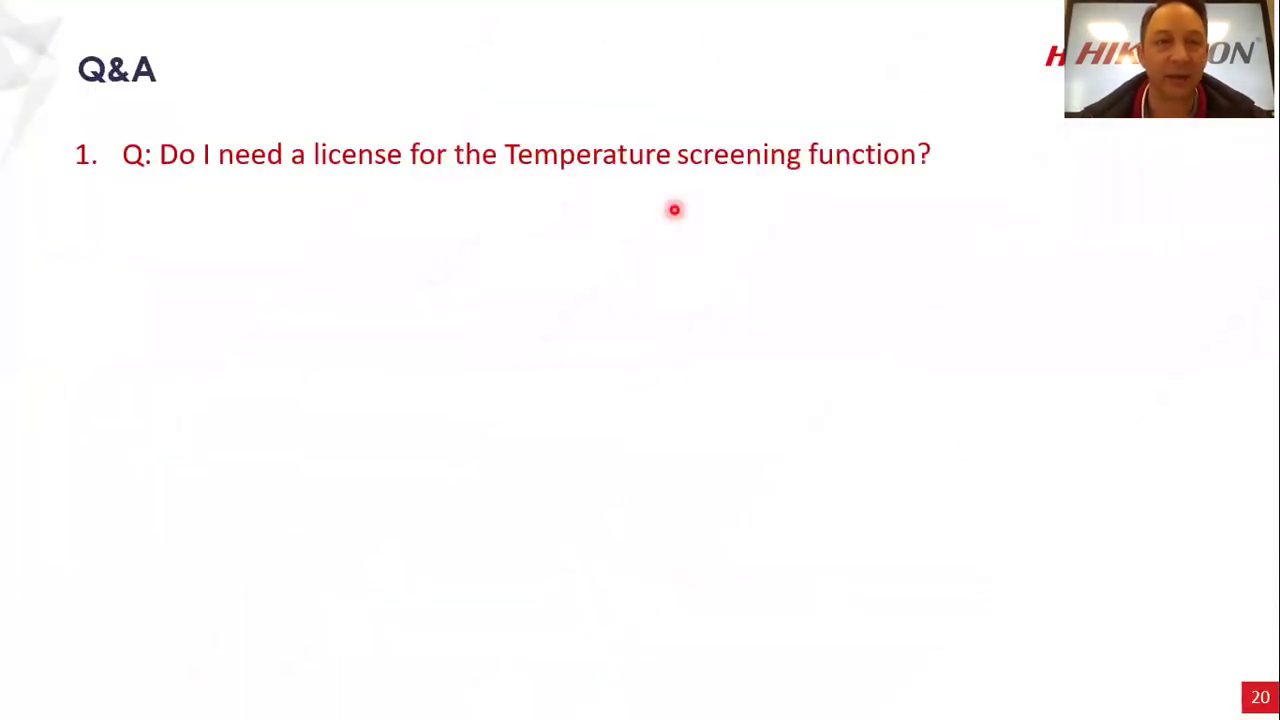
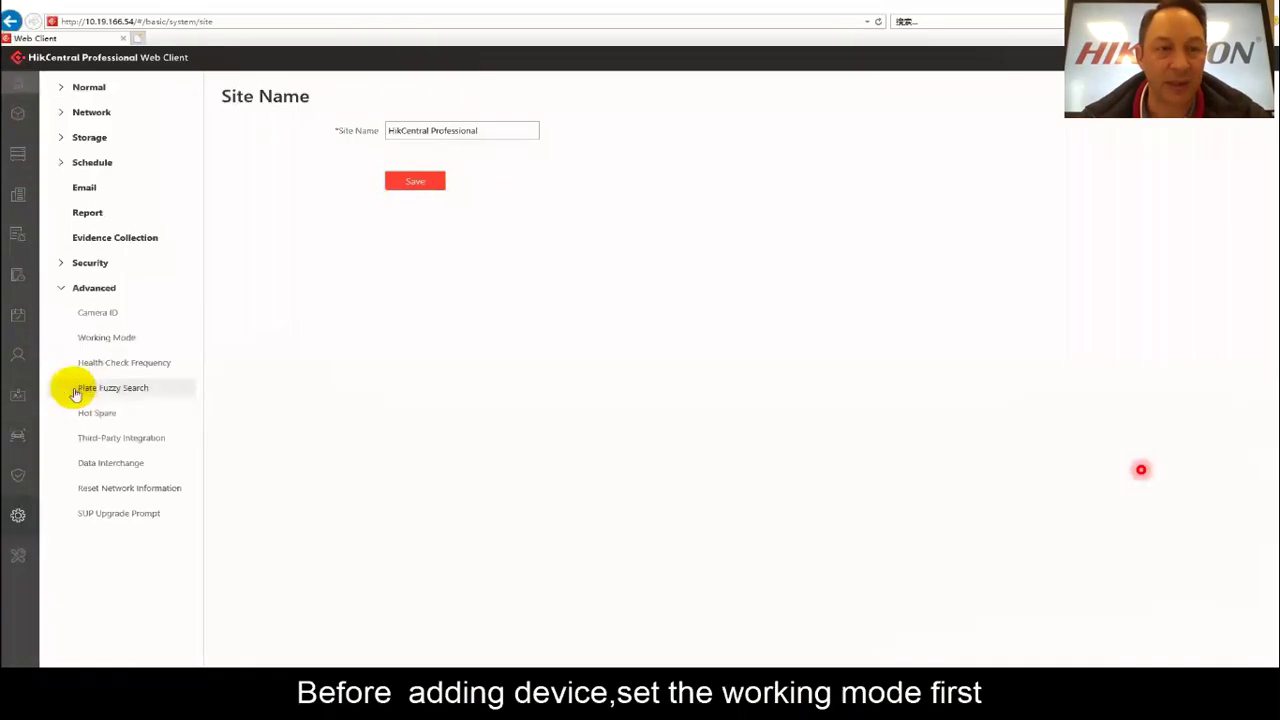
Save Access Control Terminal as working mode, then add device 5604 at 10.9.99.29 with its password.
click(105, 340)
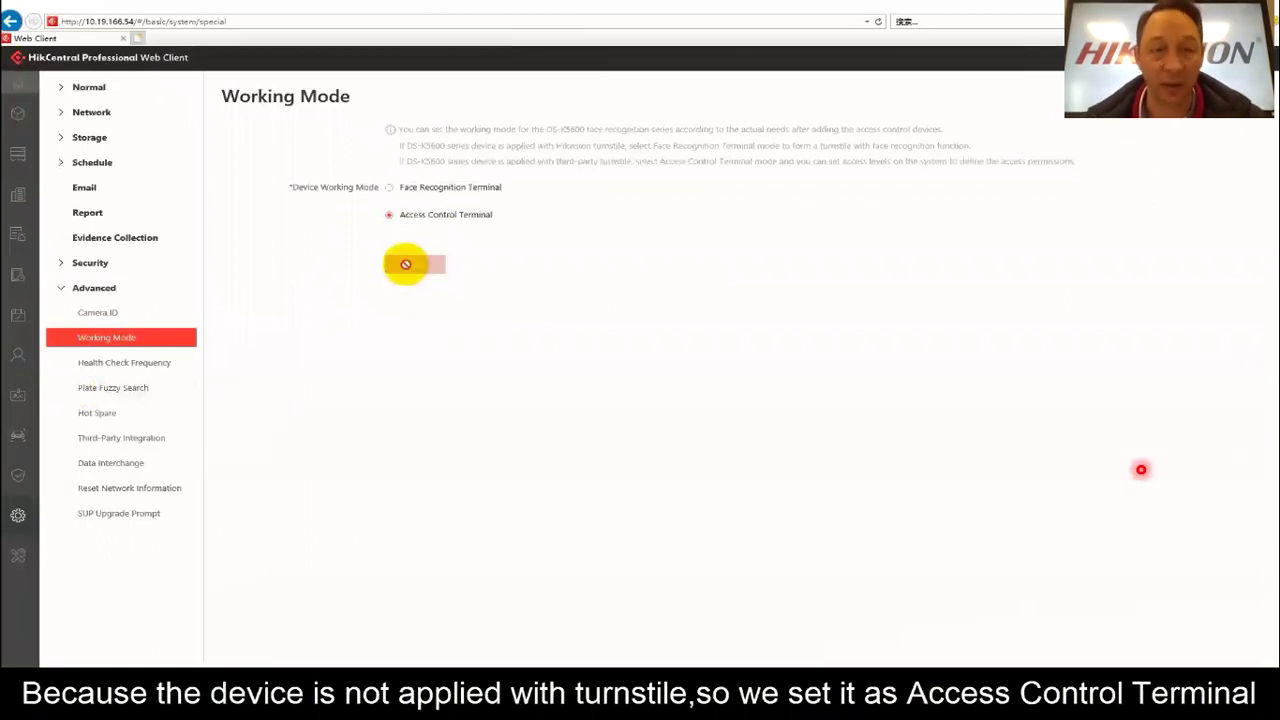
click(405, 264)
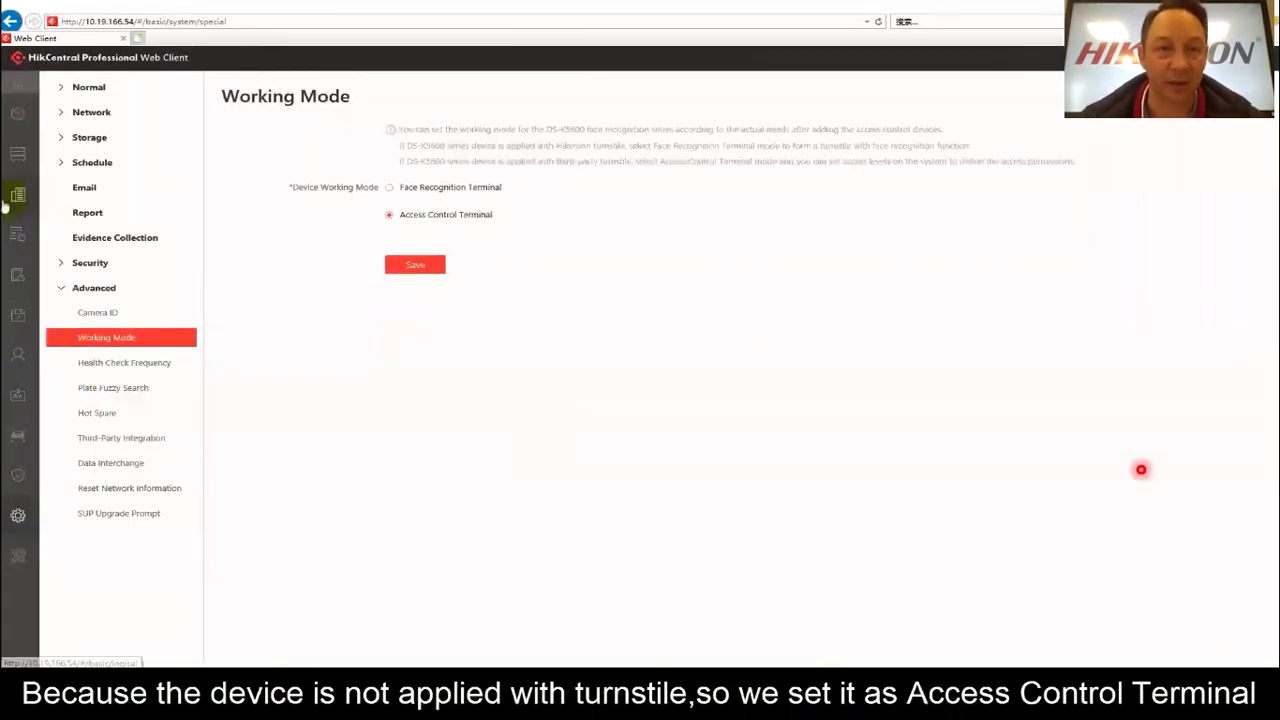
mouse_move(57, 168)
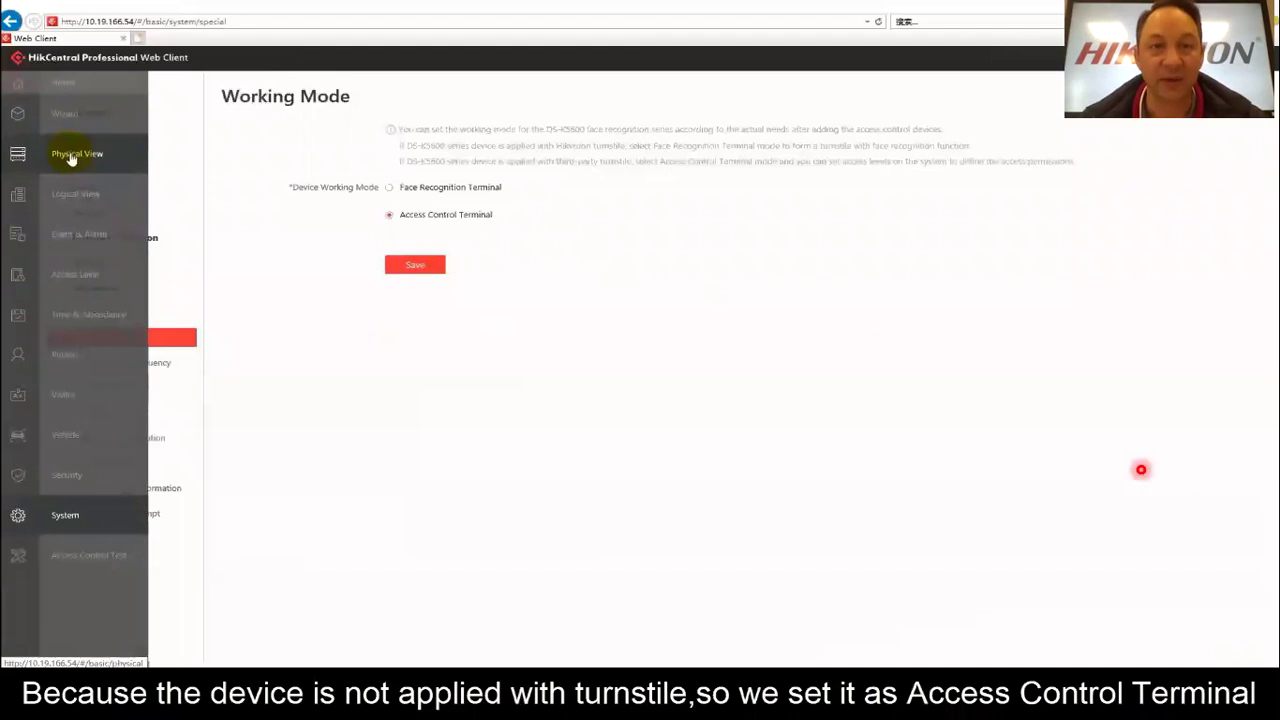
click(69, 155)
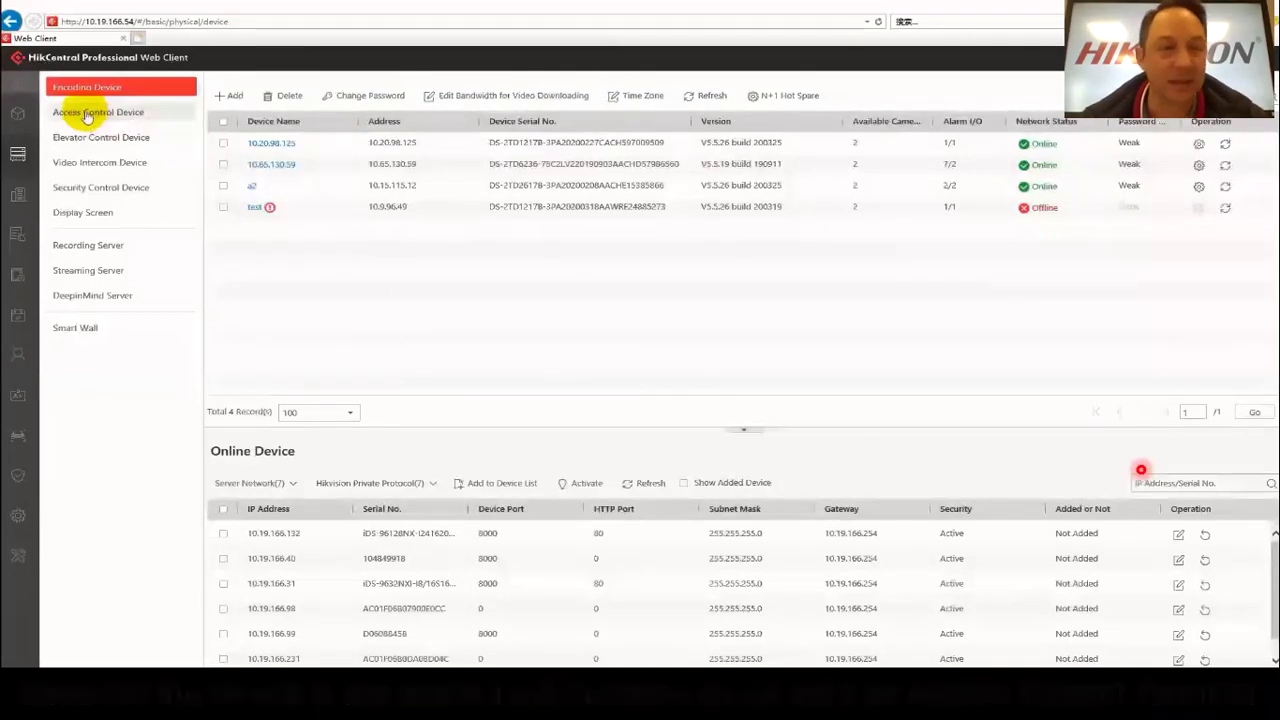
click(92, 115)
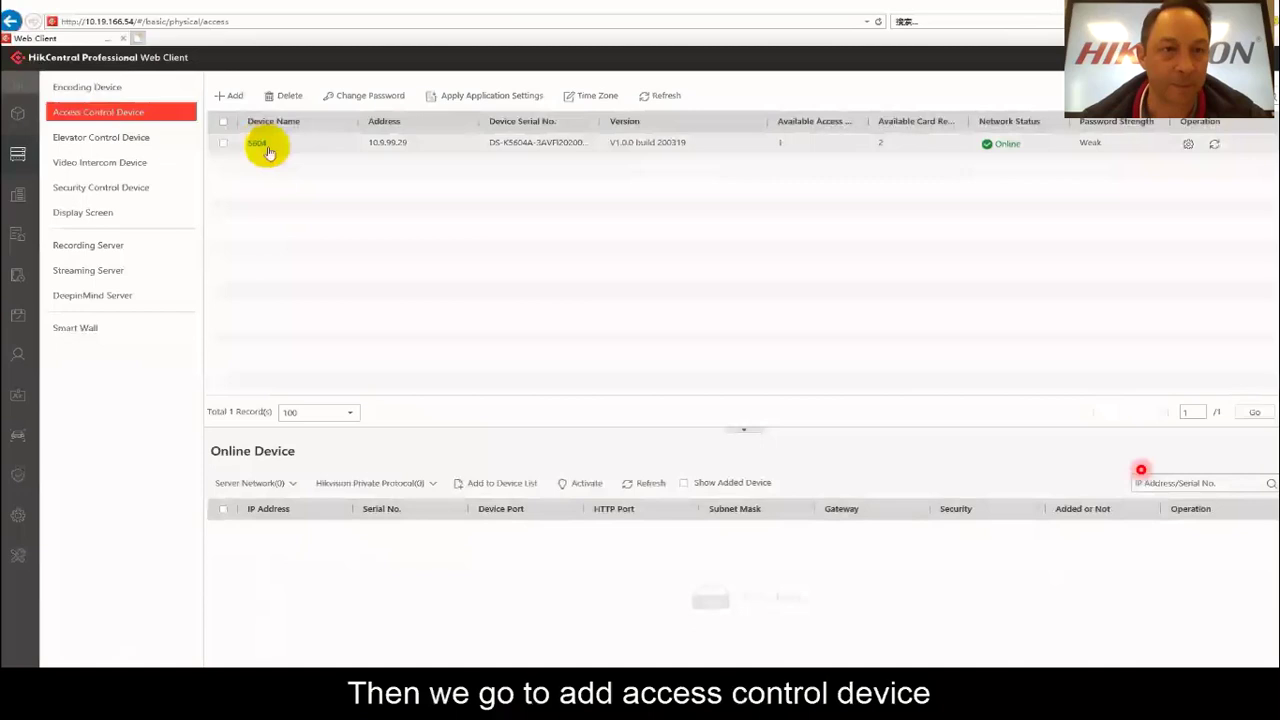
click(229, 95)
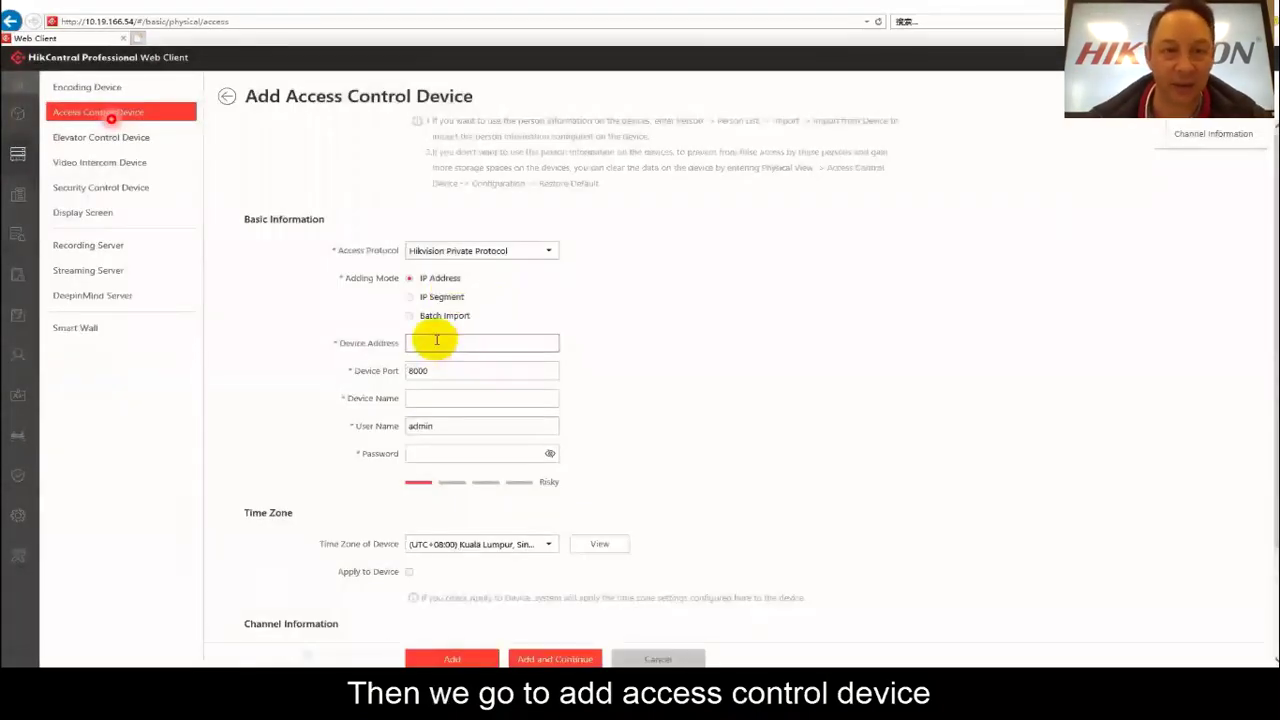
click(437, 340)
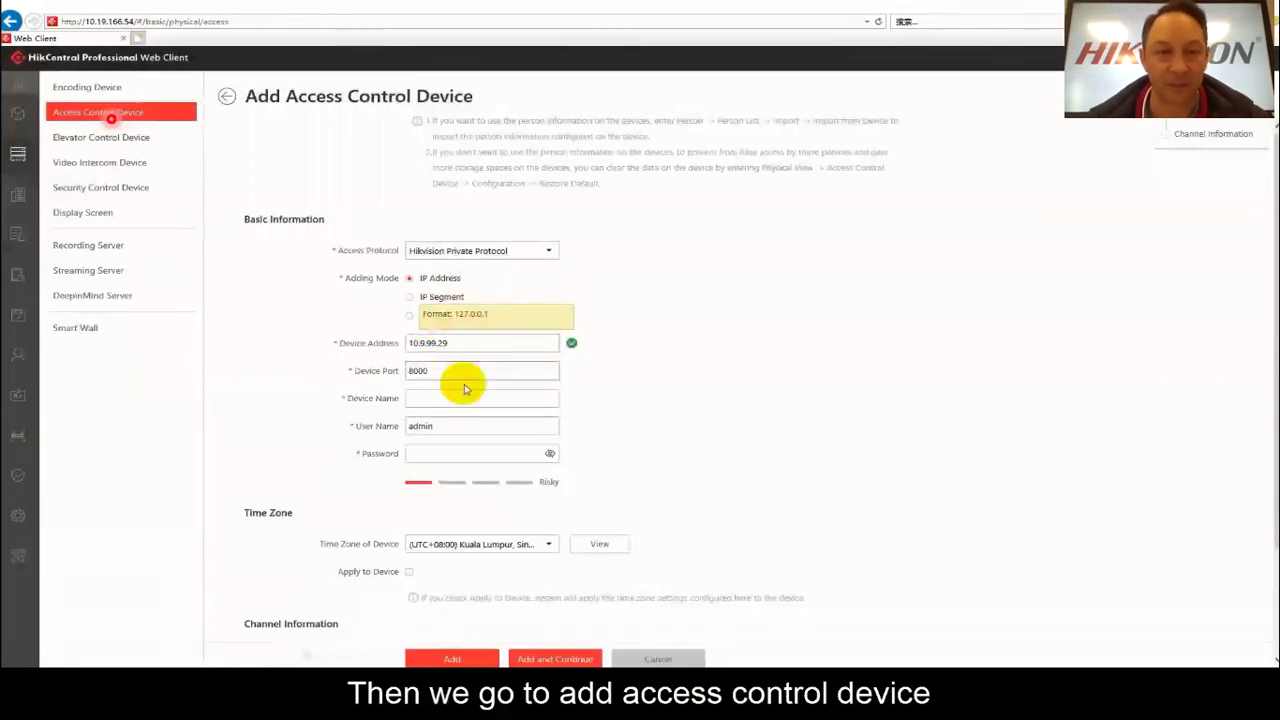
click(447, 397)
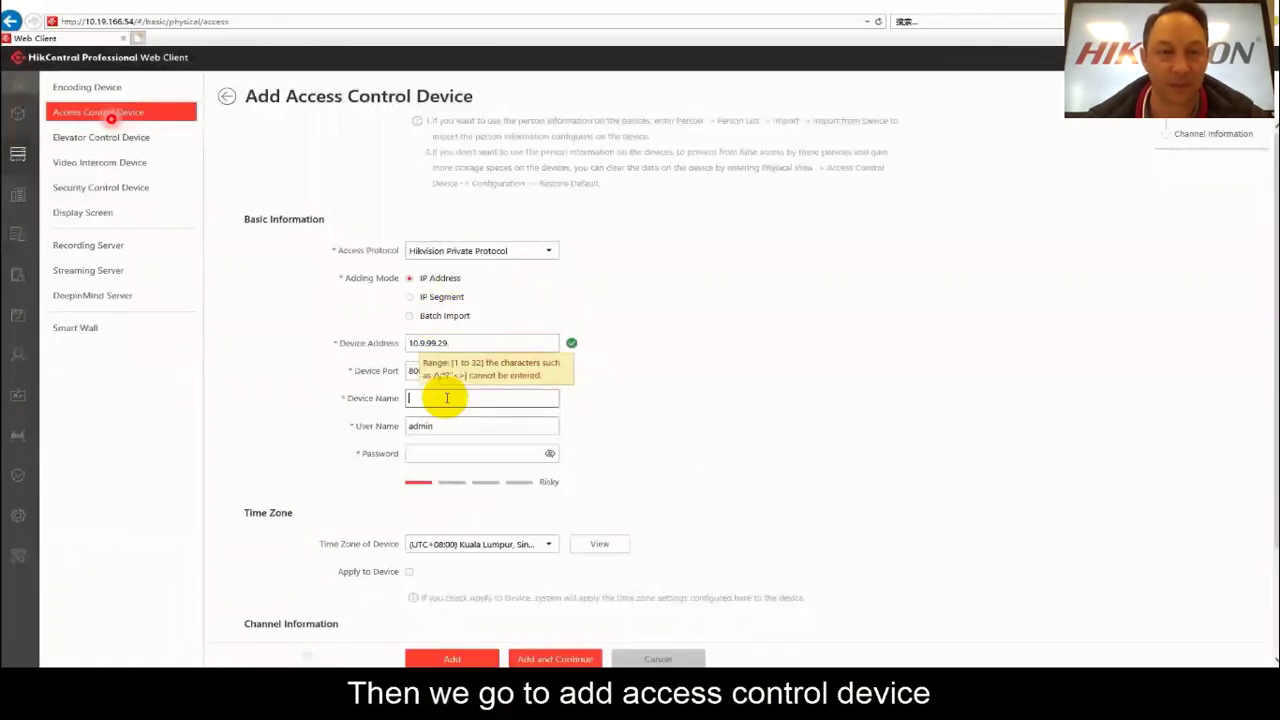
click(433, 453)
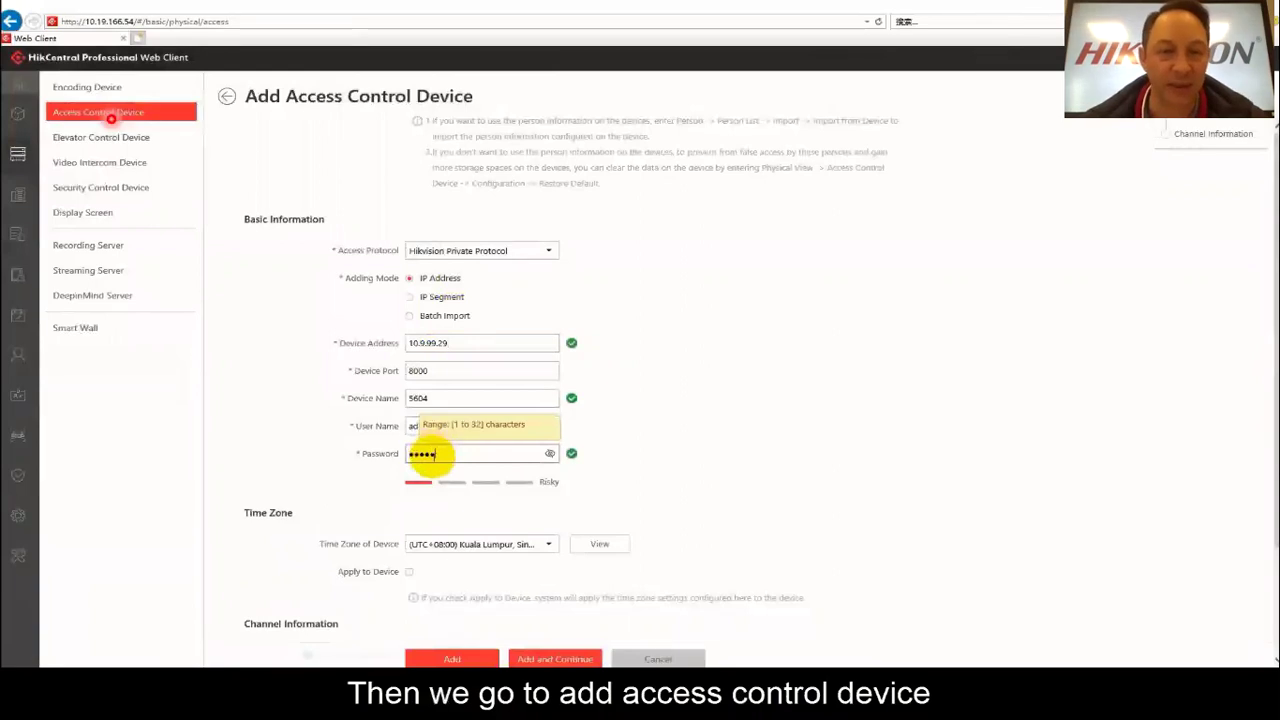
click(440, 657)
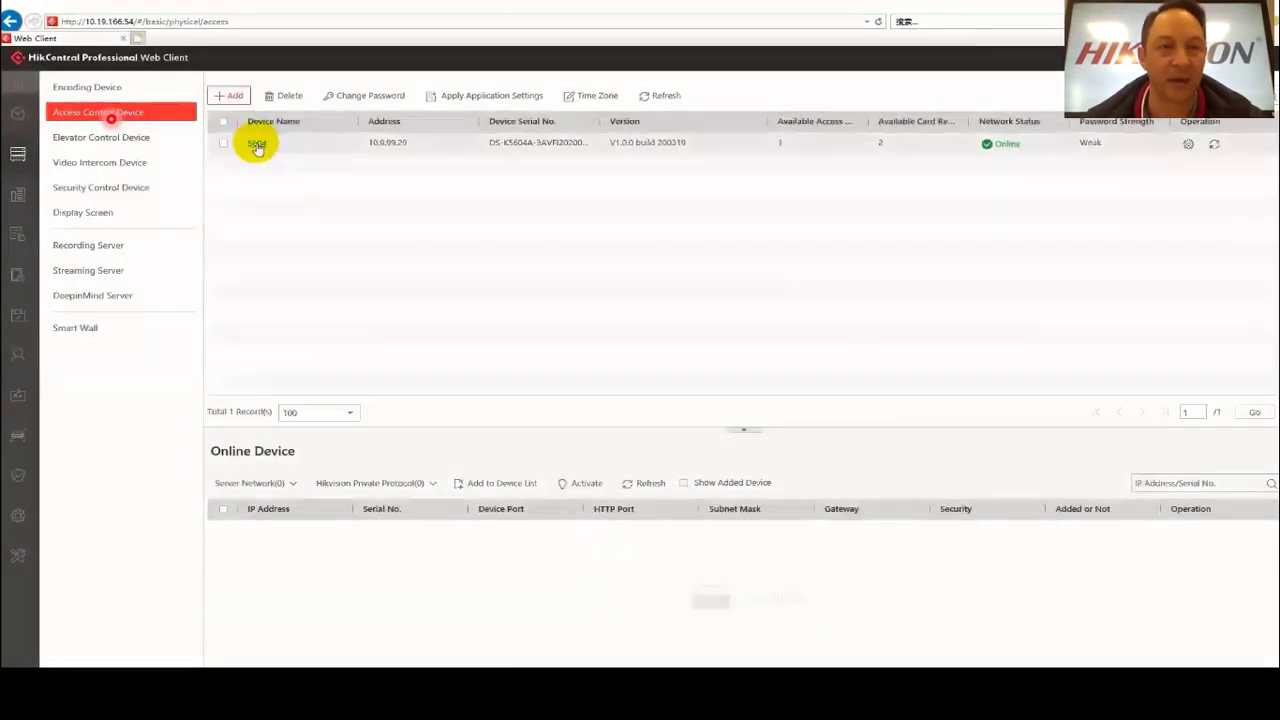
Set 5604's temperature threshold to 30.30–36.70, link thermal camera 10.9.99.31, and save.
click(1188, 146)
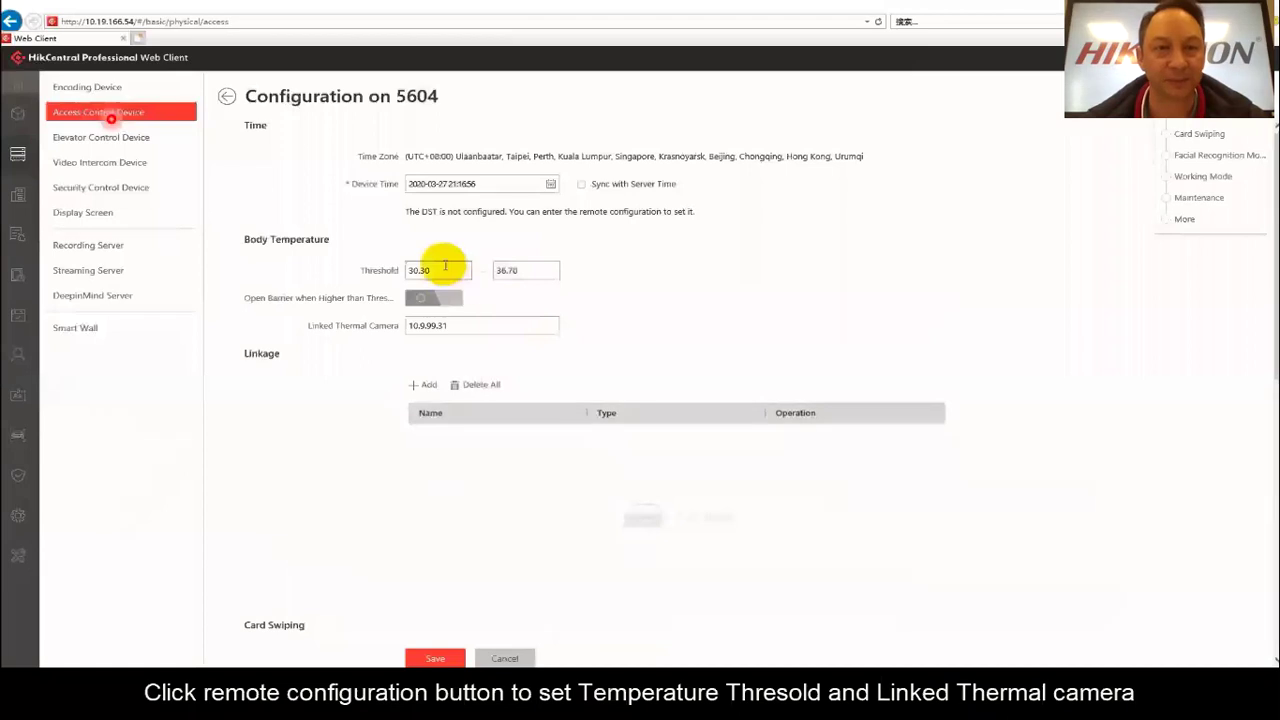
scroll(440, 268, down, 3)
scroll(493, 325, up, 3)
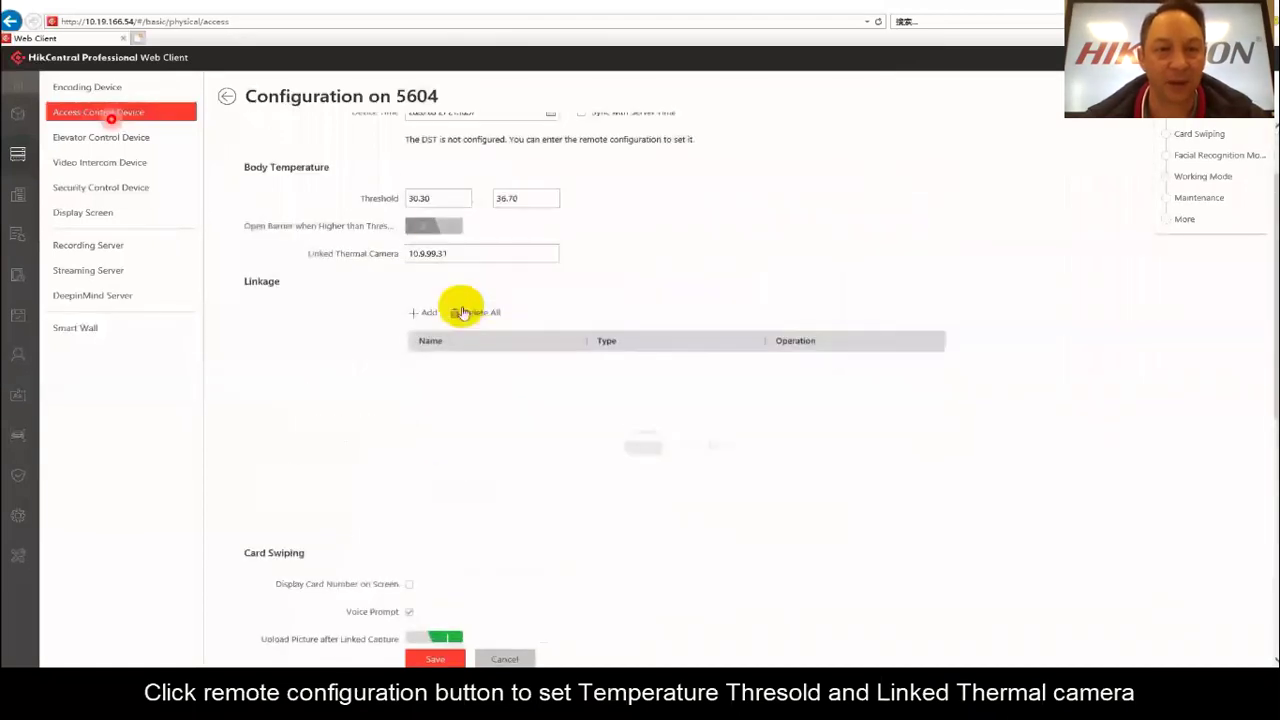
click(430, 198)
click(546, 204)
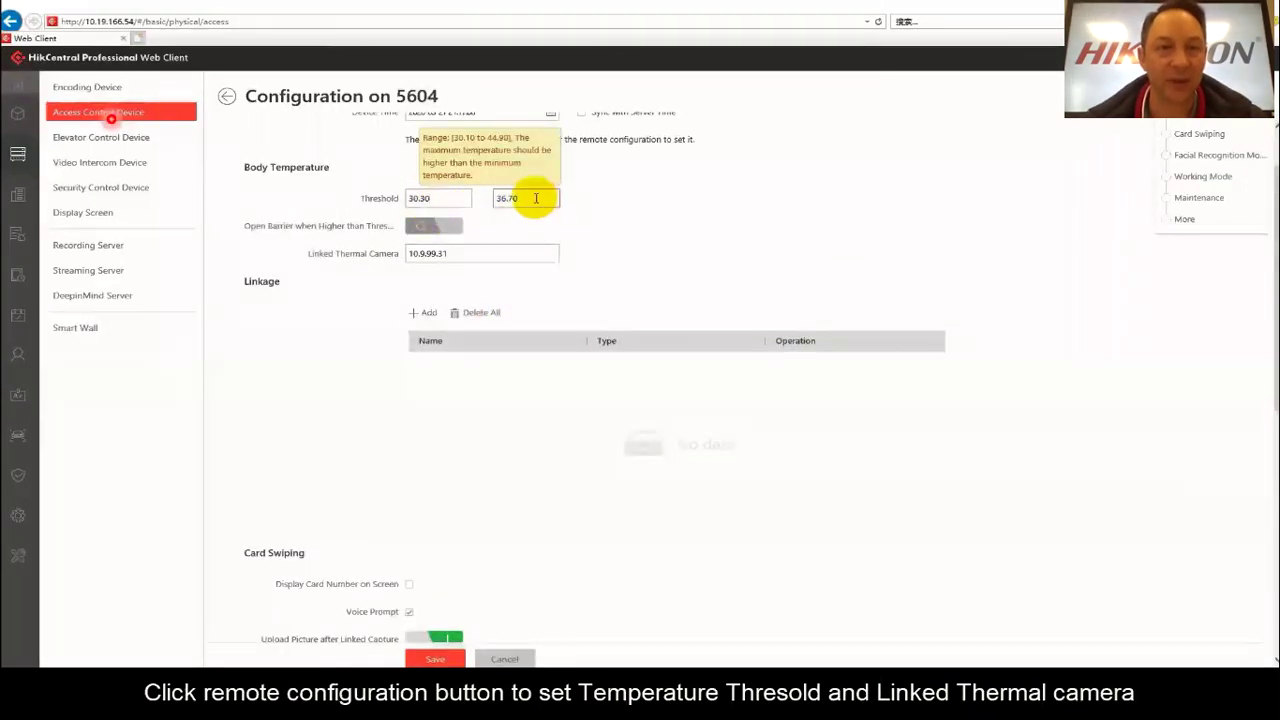
click(467, 255)
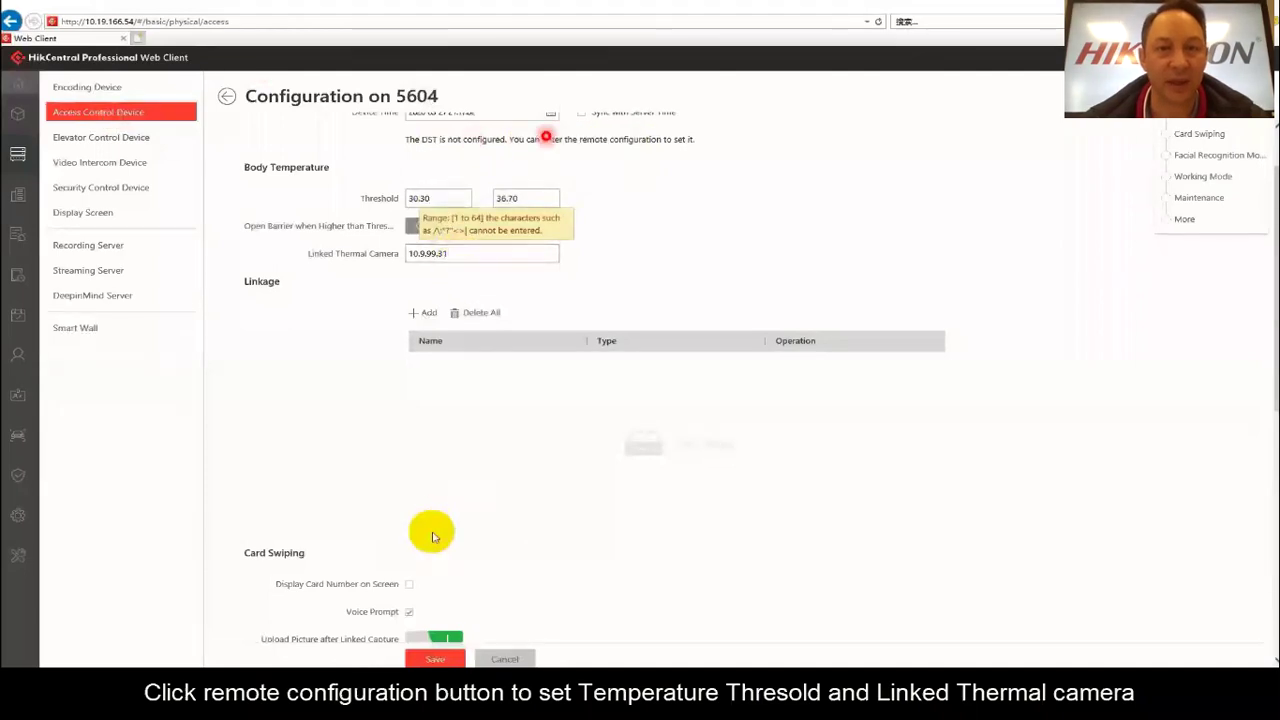
click(424, 659)
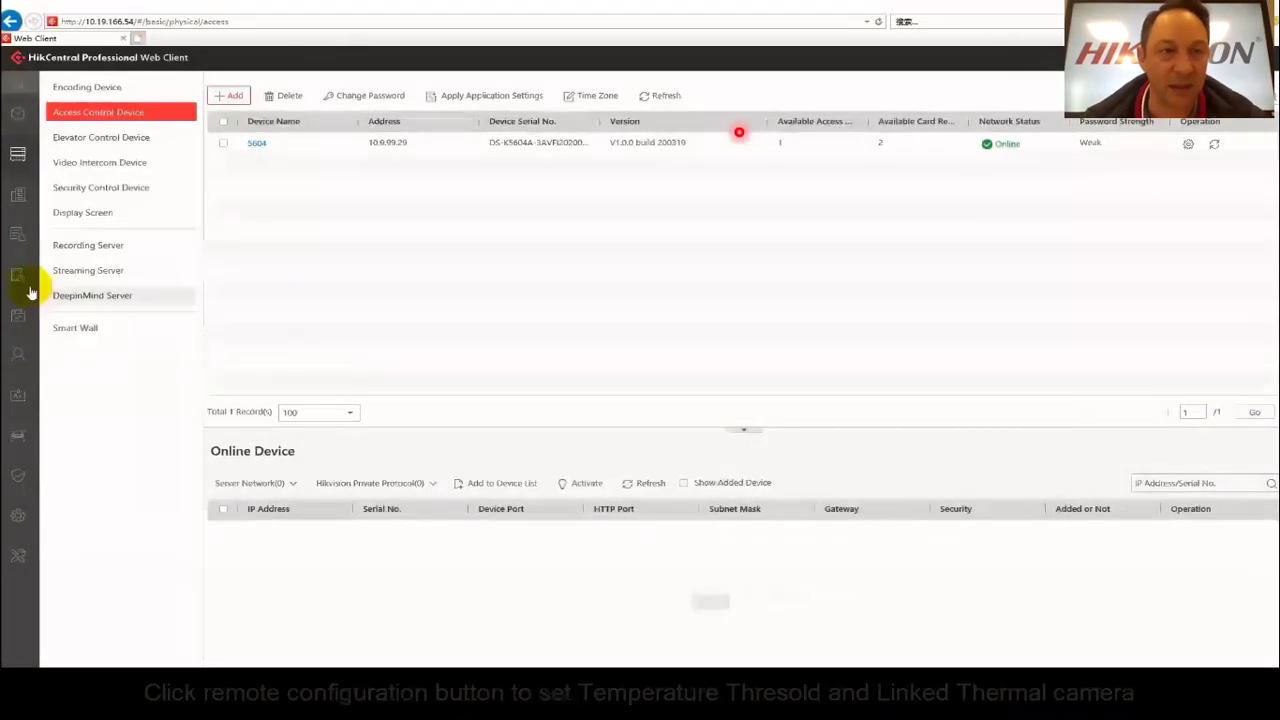
mouse_move(16, 313)
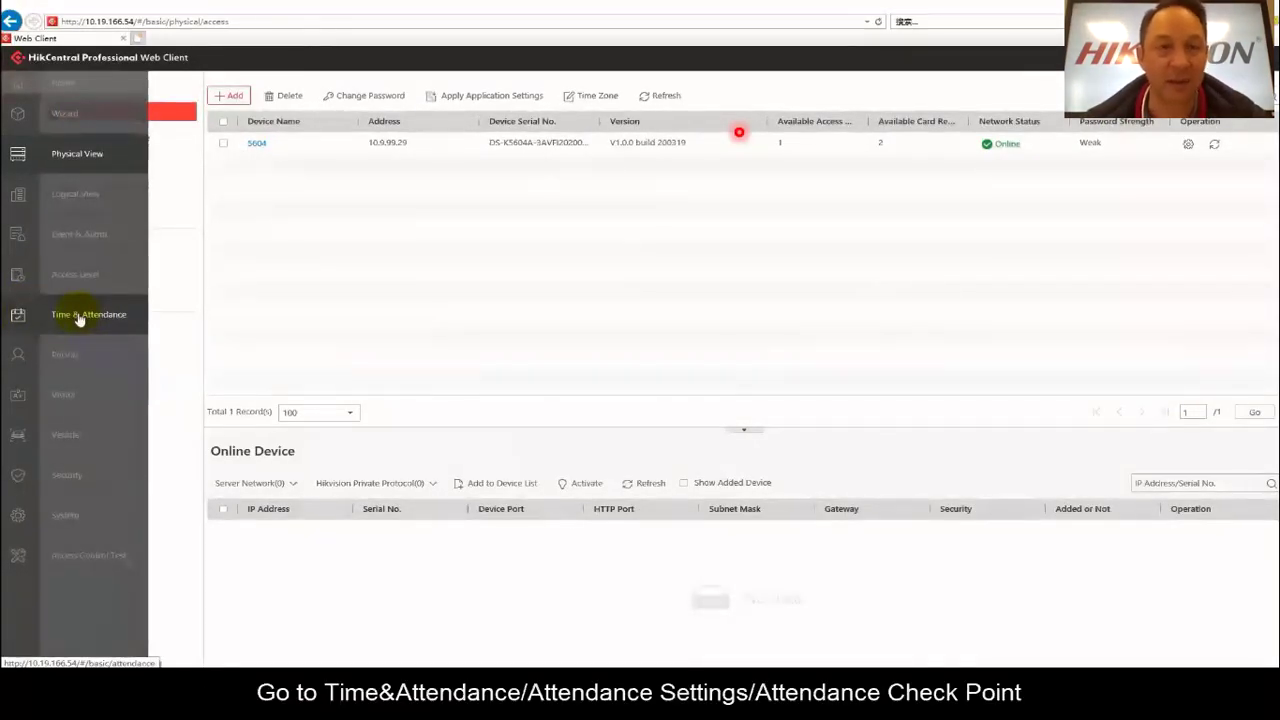
View the Time & Attendance check points, opening the Add Check Point form and returning to the list.
click(79, 316)
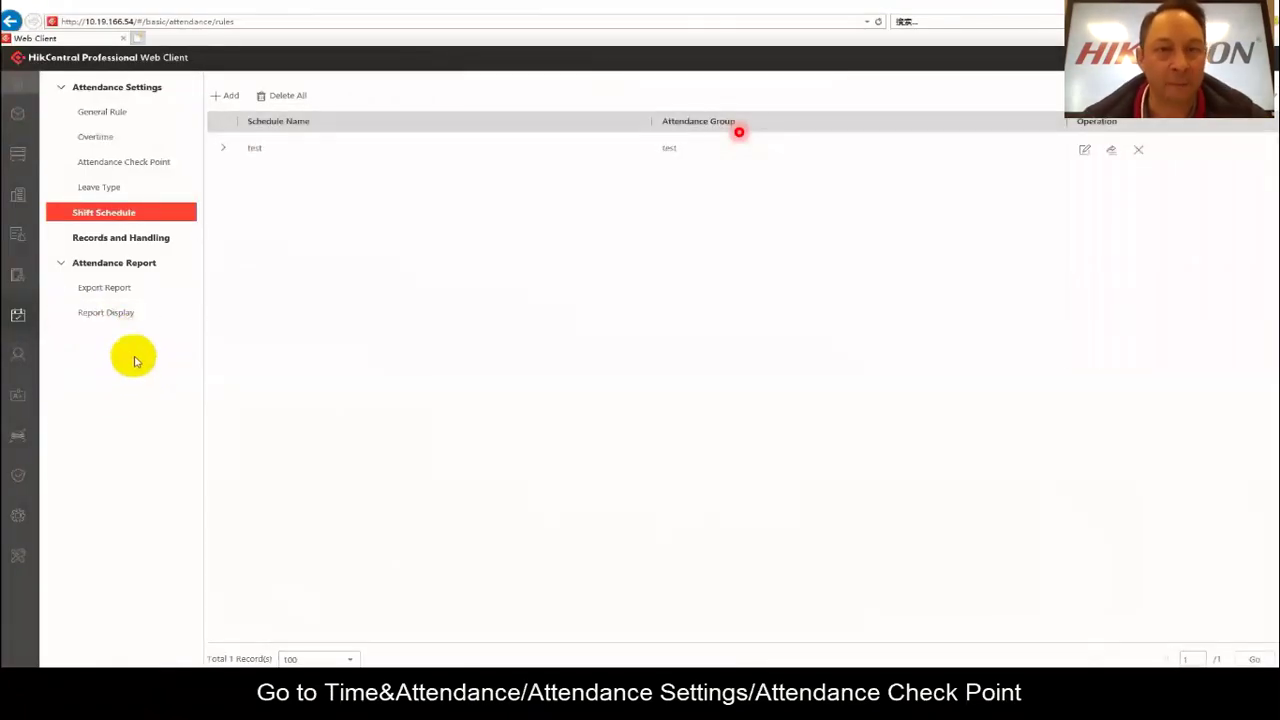
click(111, 165)
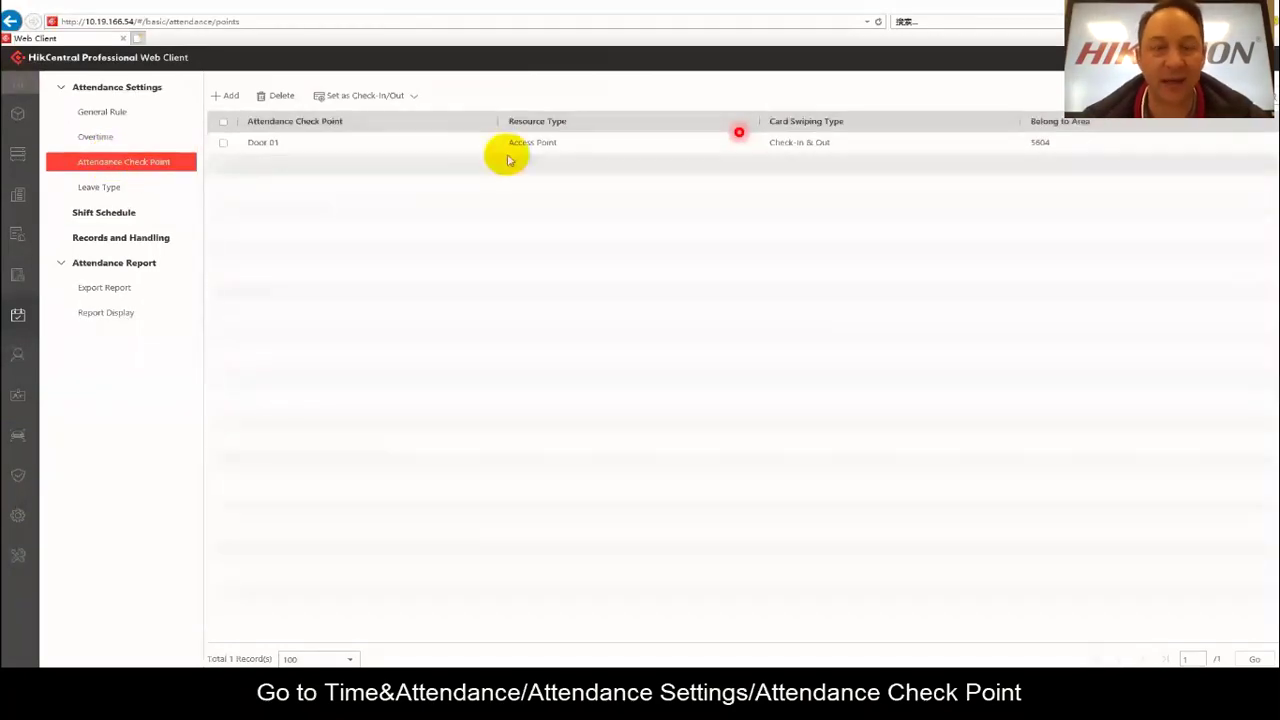
click(229, 97)
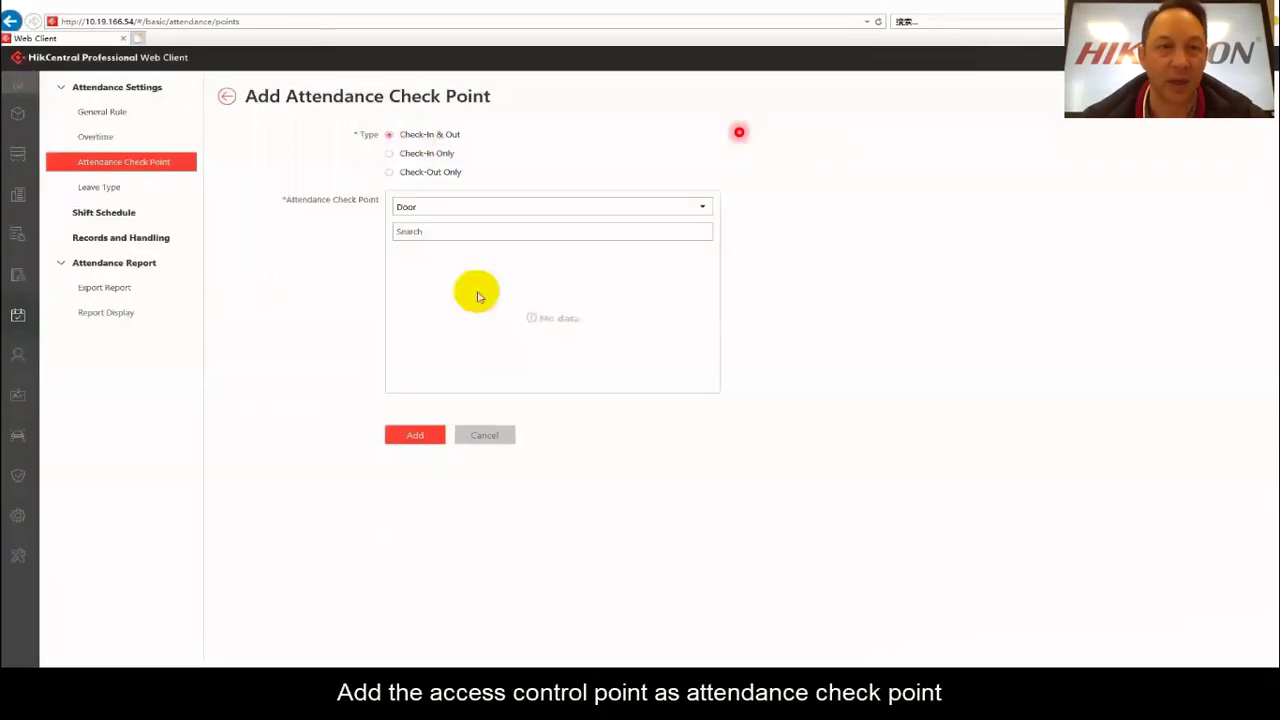
click(226, 96)
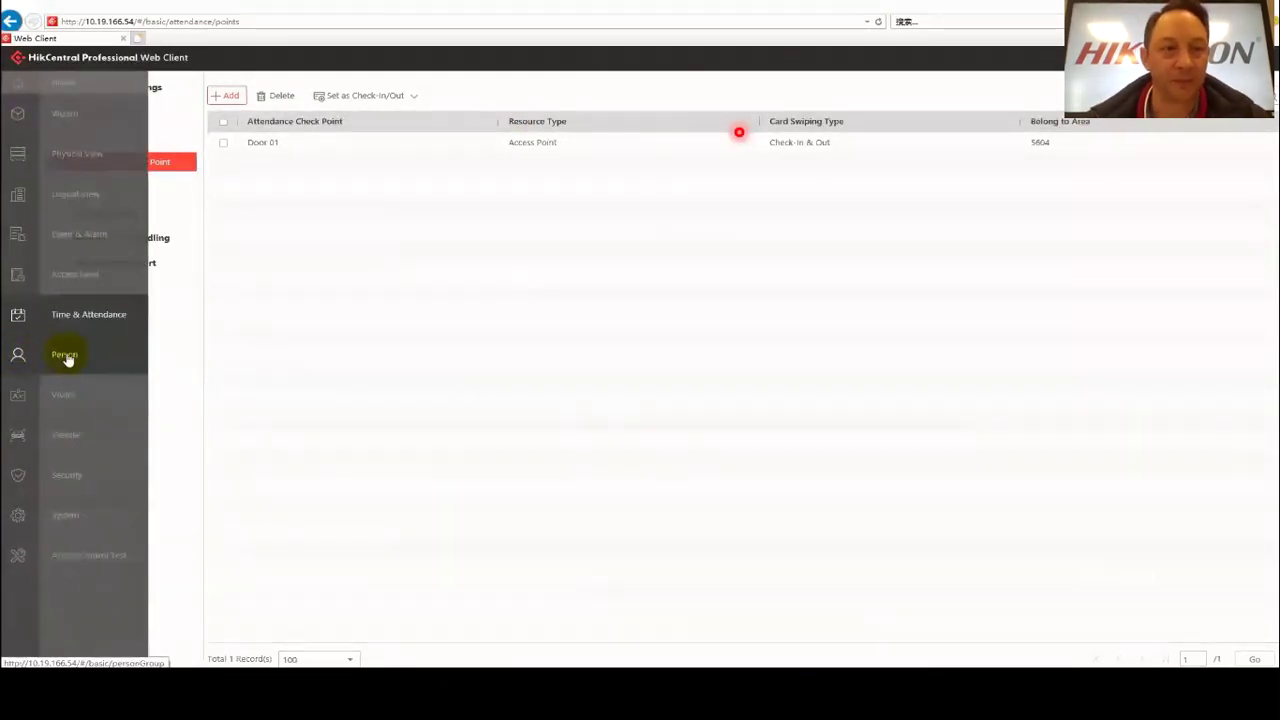
Start a new male person with first and last name and save an uploaded face photo.
click(66, 358)
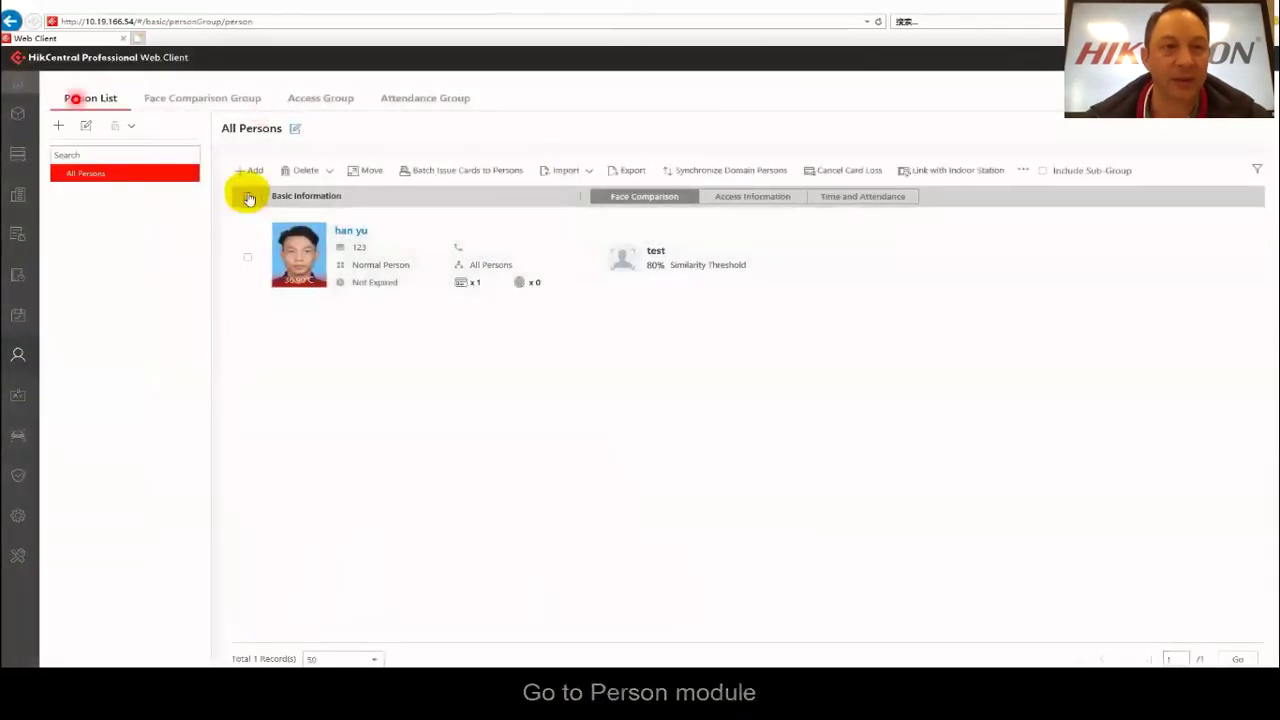
click(246, 172)
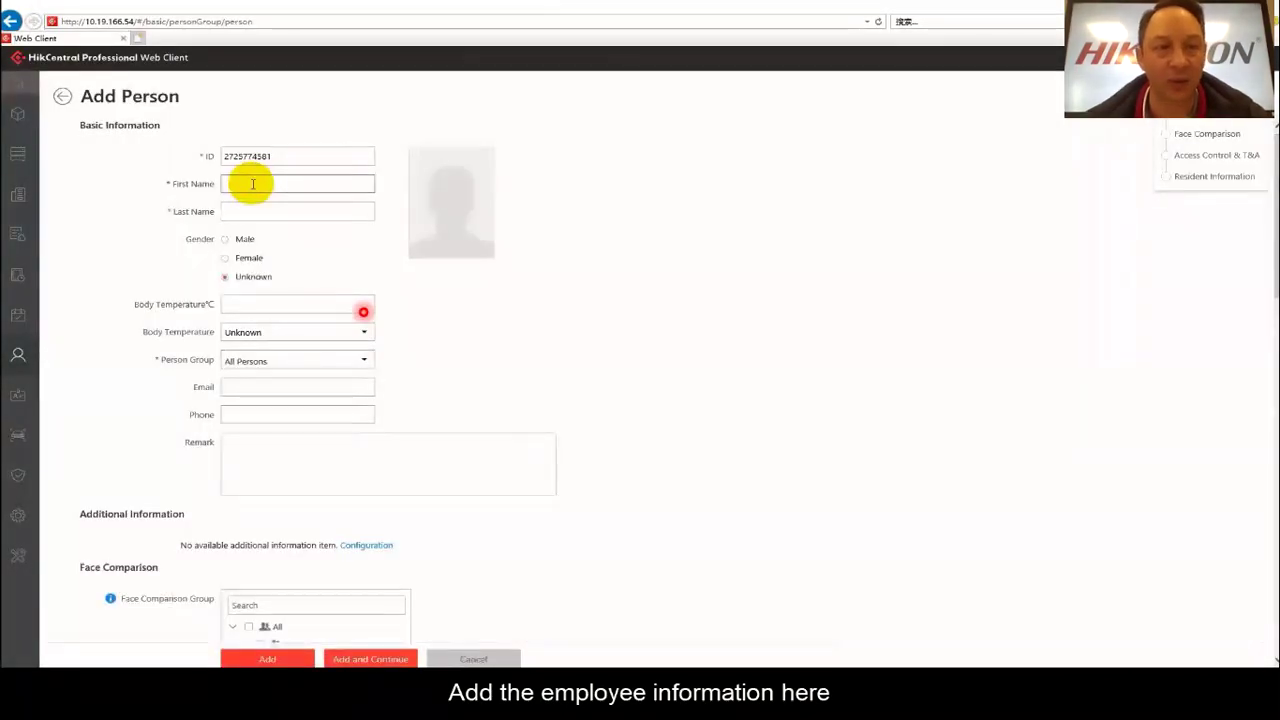
click(262, 184)
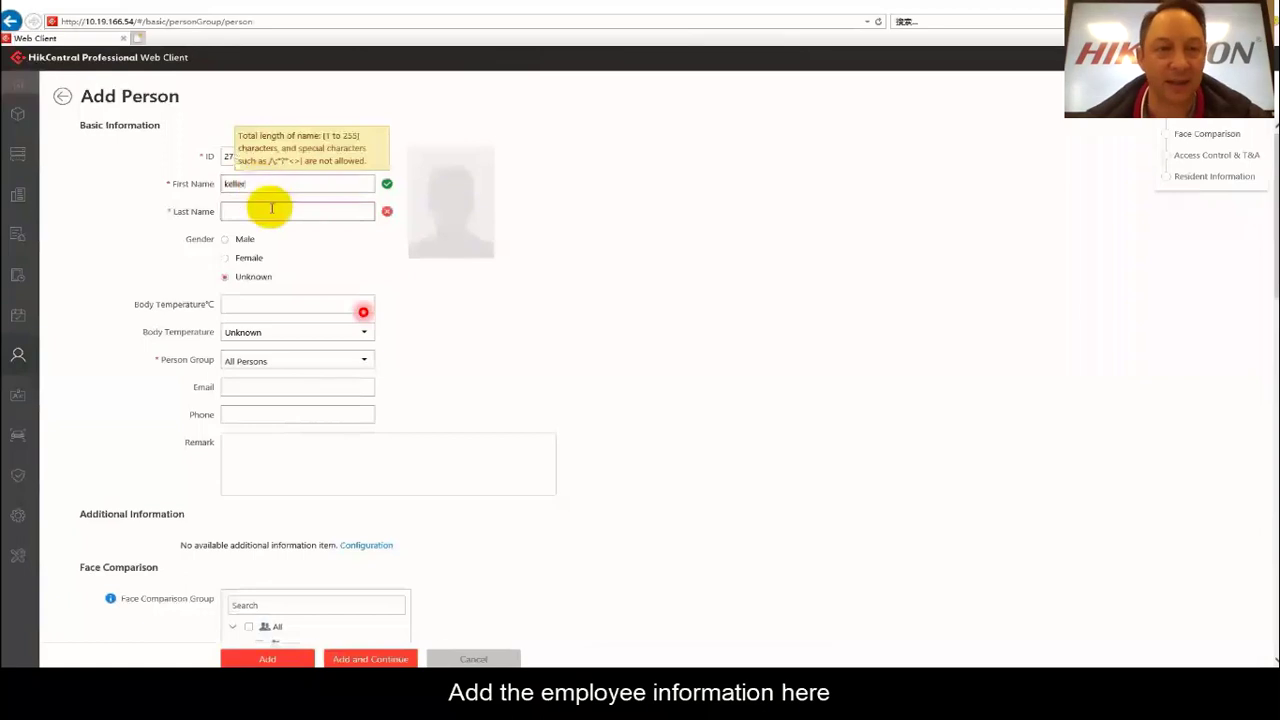
click(275, 211)
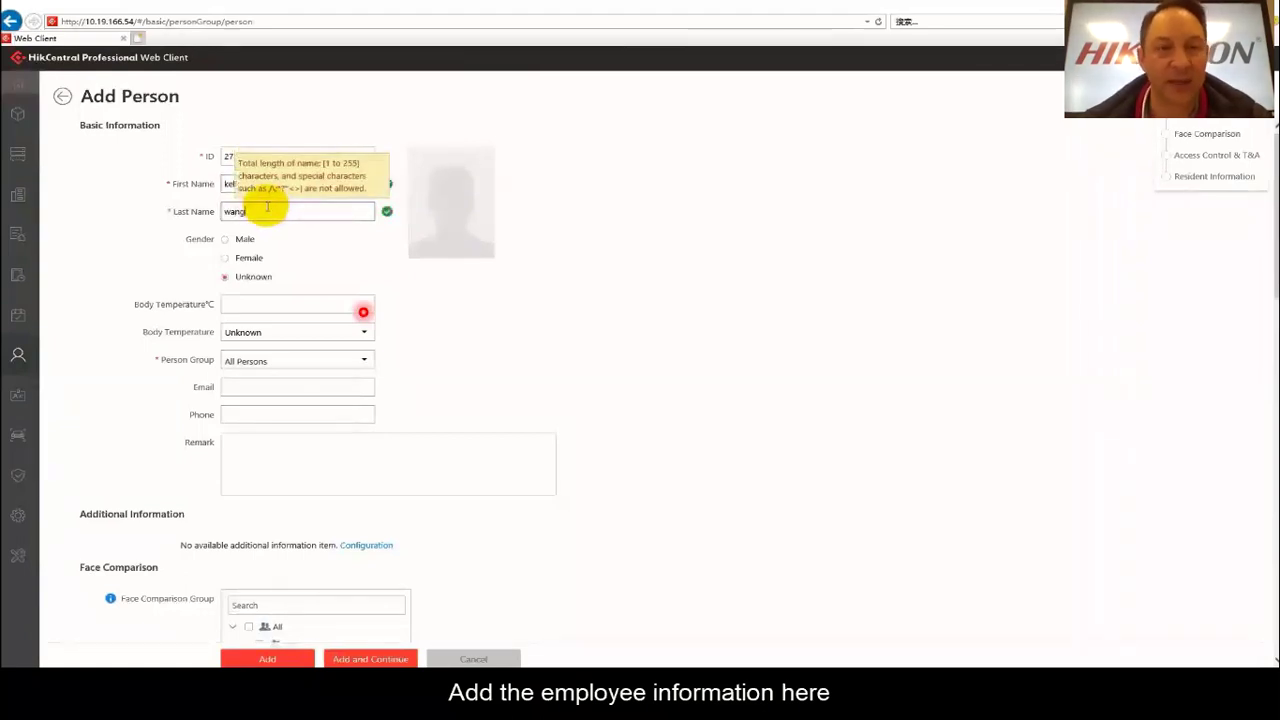
click(226, 240)
mouse_move(457, 206)
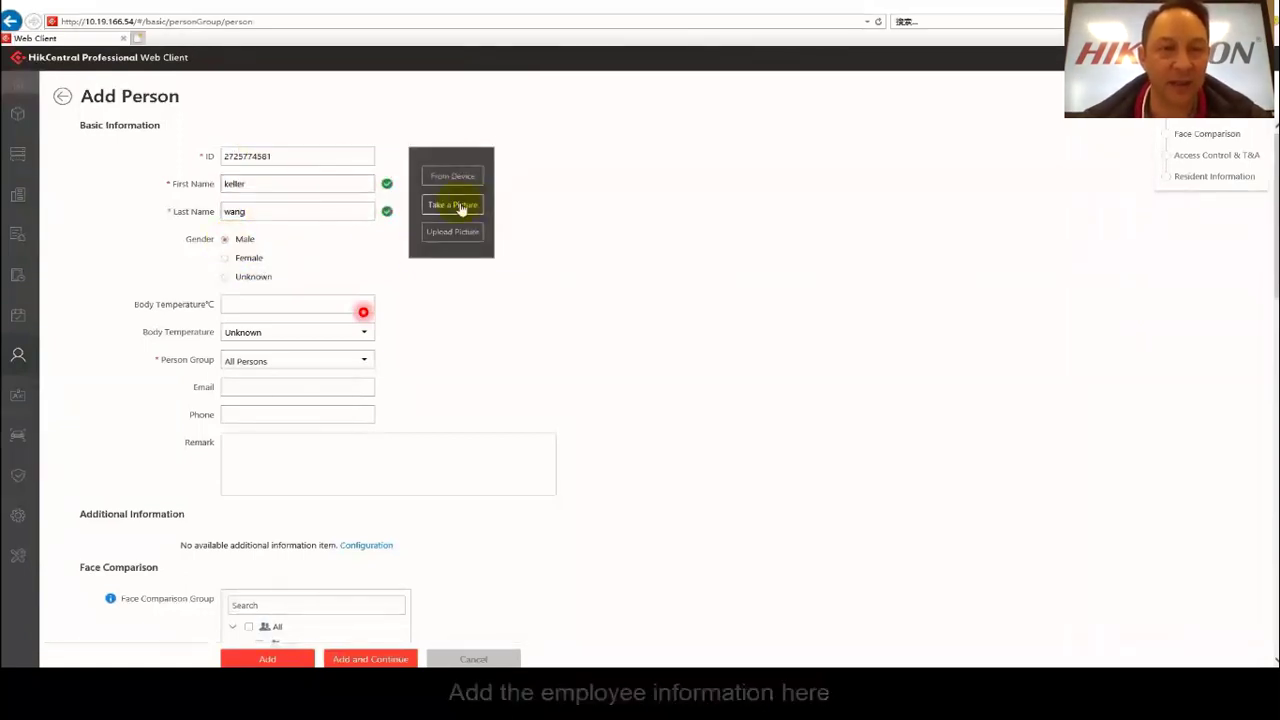
click(453, 232)
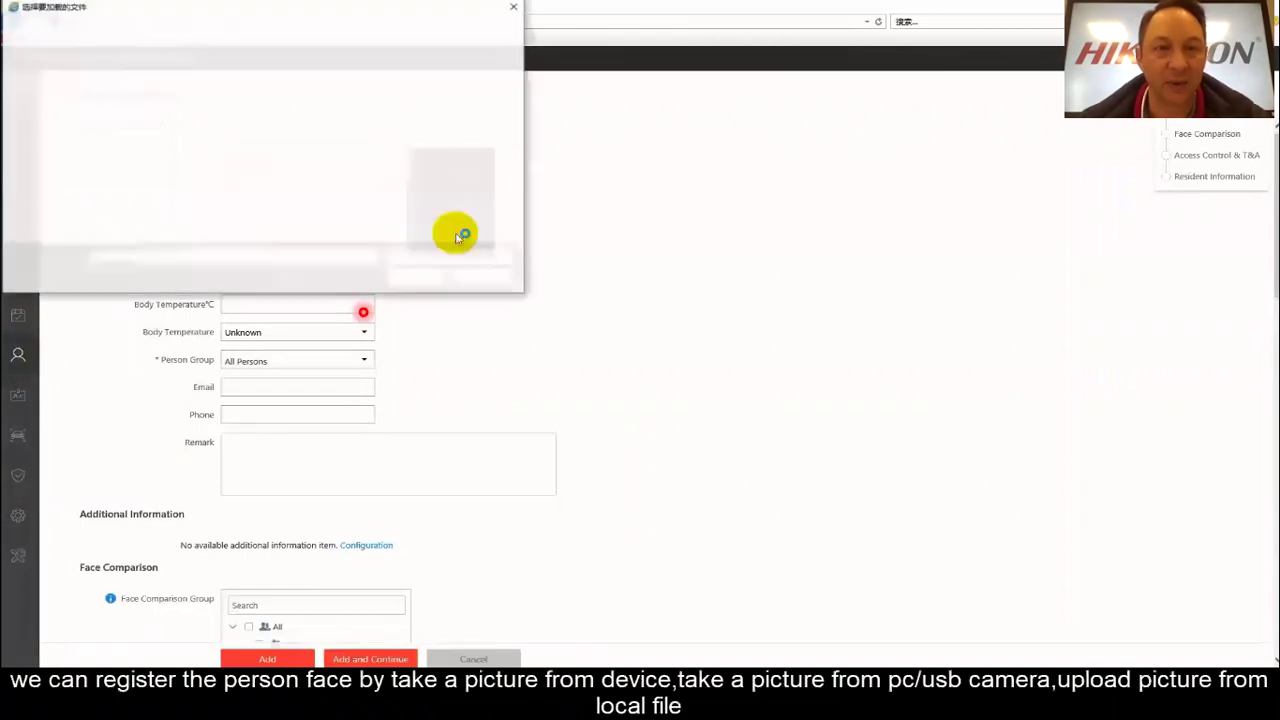
click(414, 277)
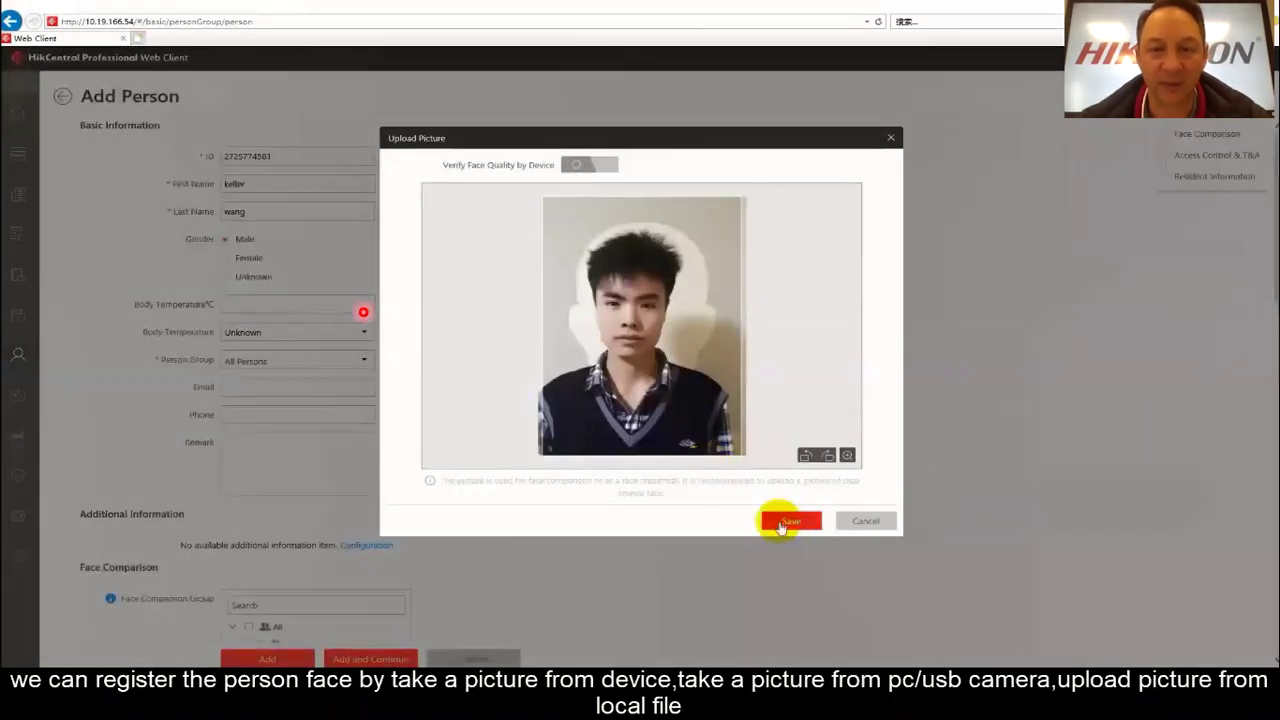
click(782, 524)
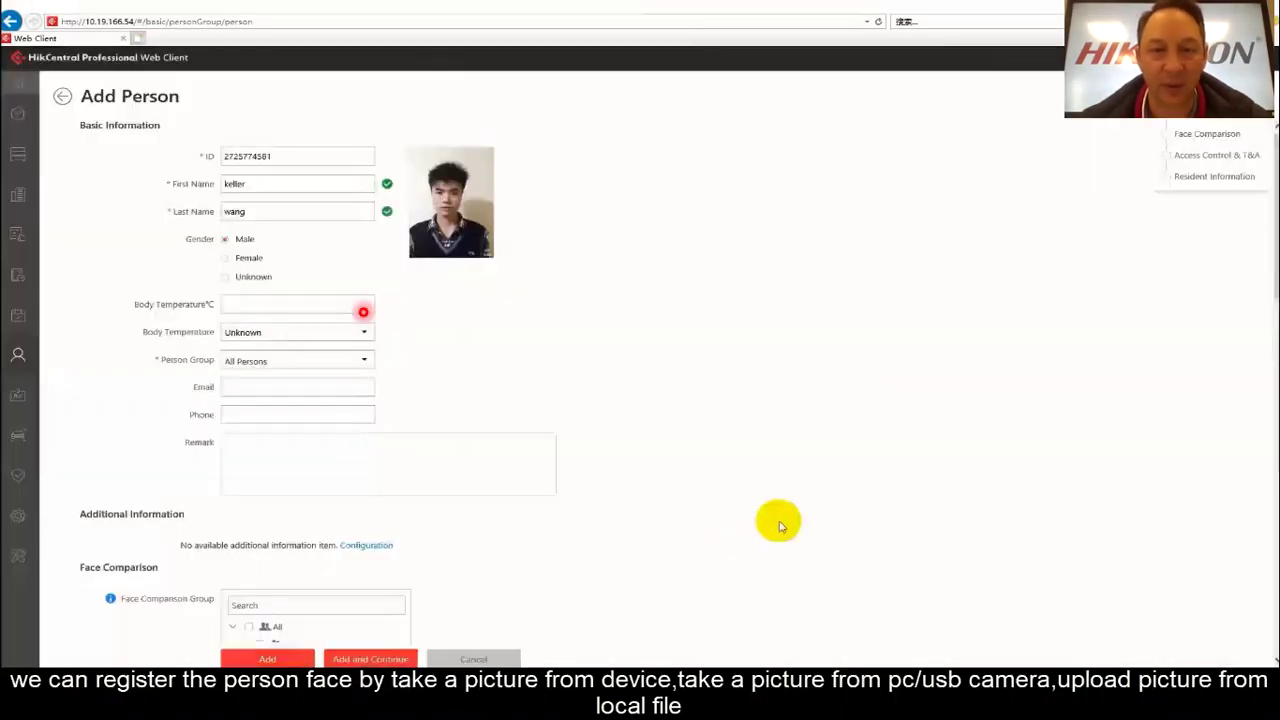
Issue card 12345678 to the person and save the person record.
scroll(409, 551, down, 7)
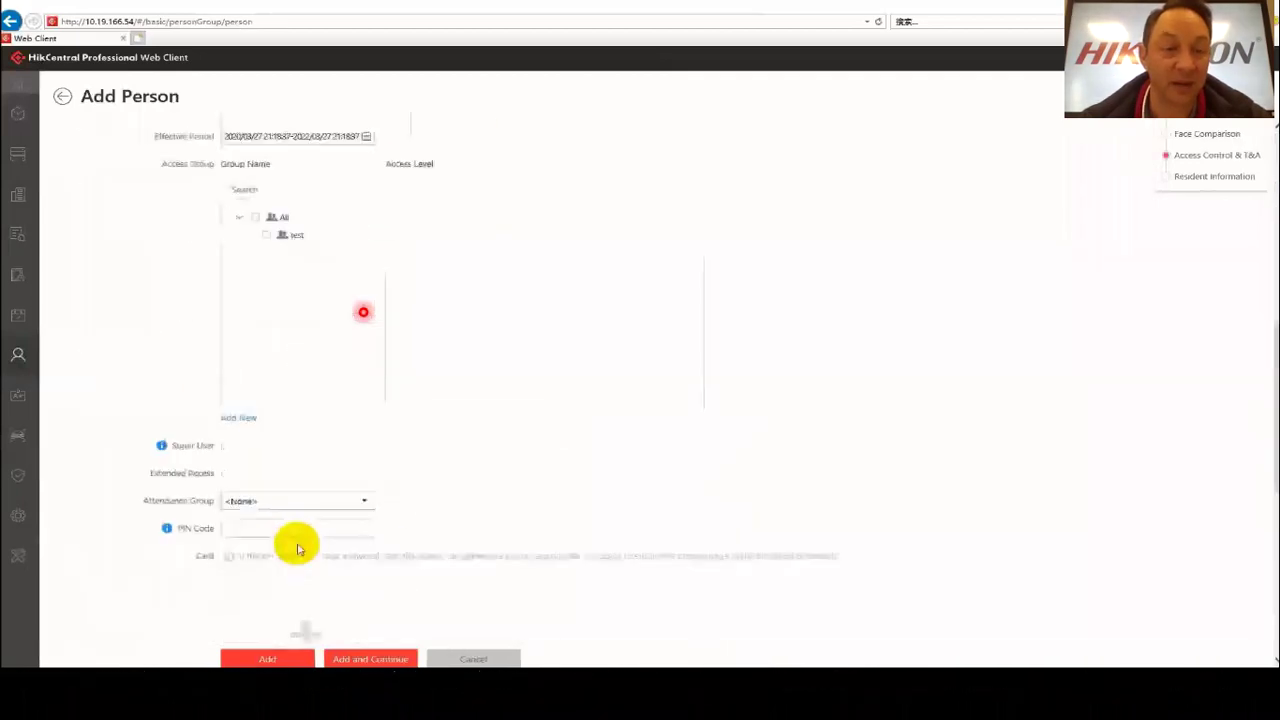
scroll(302, 535, down, 3)
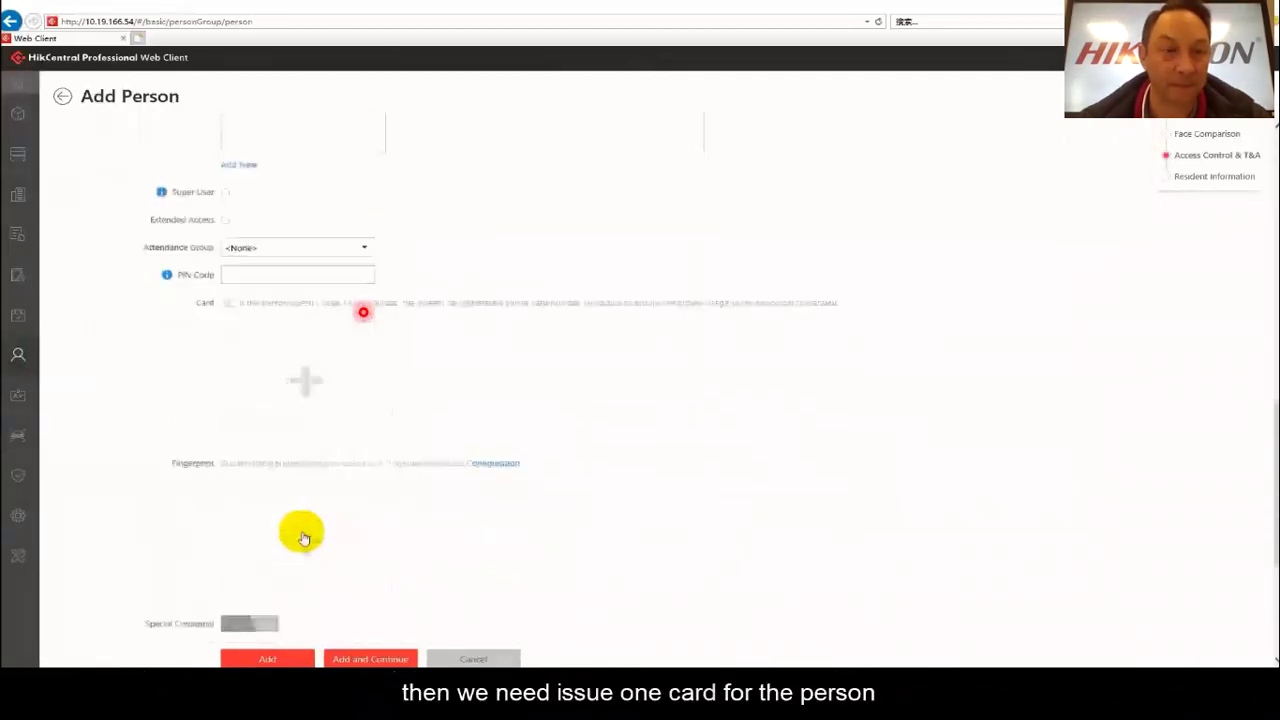
click(308, 371)
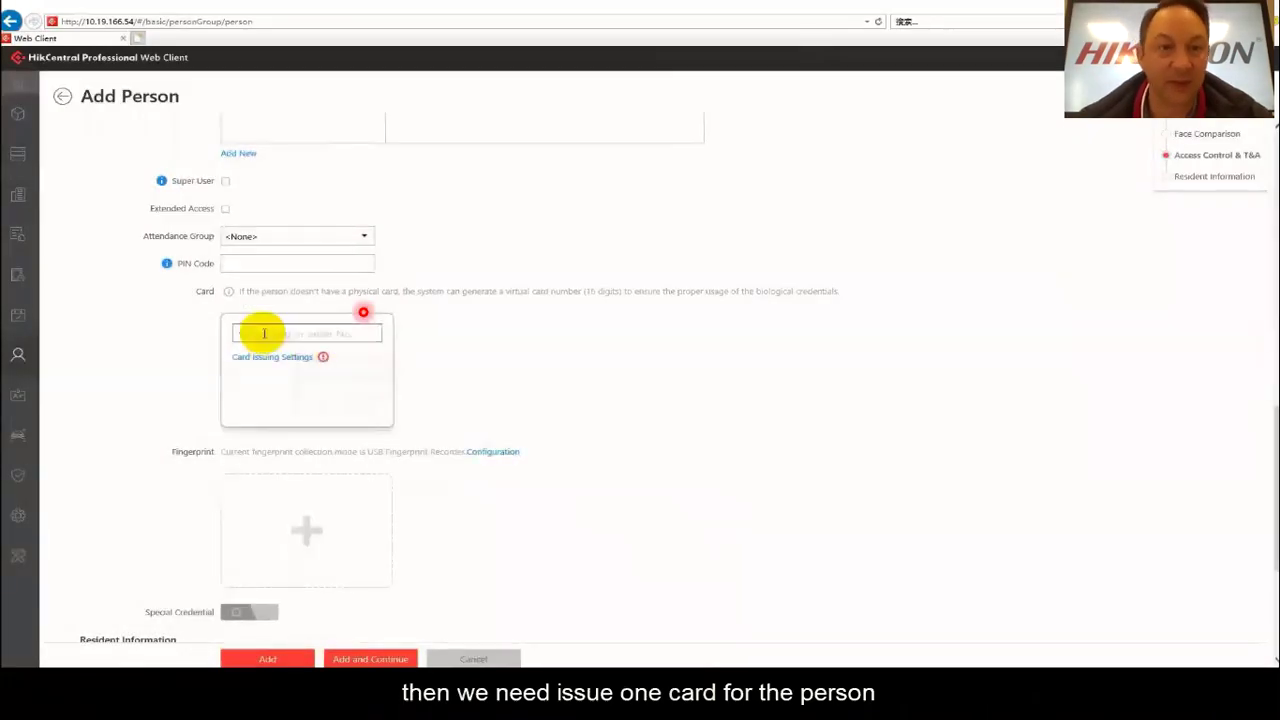
click(258, 330)
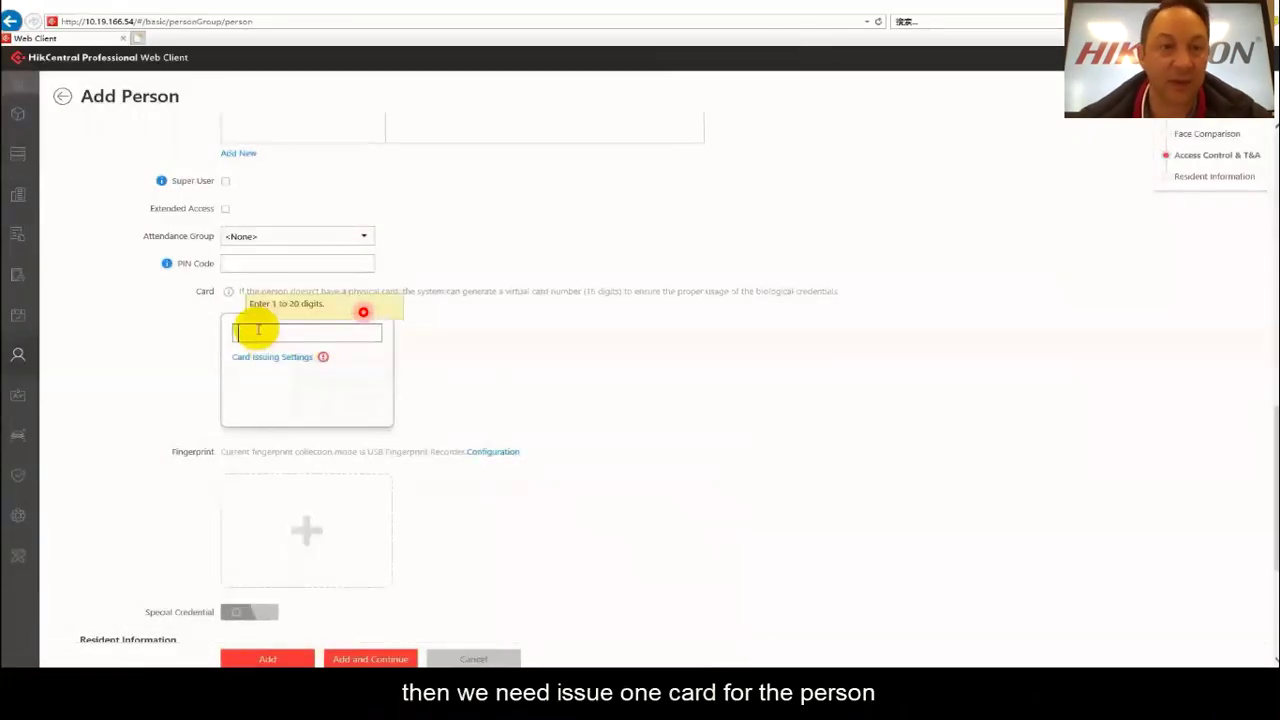
text(123456)
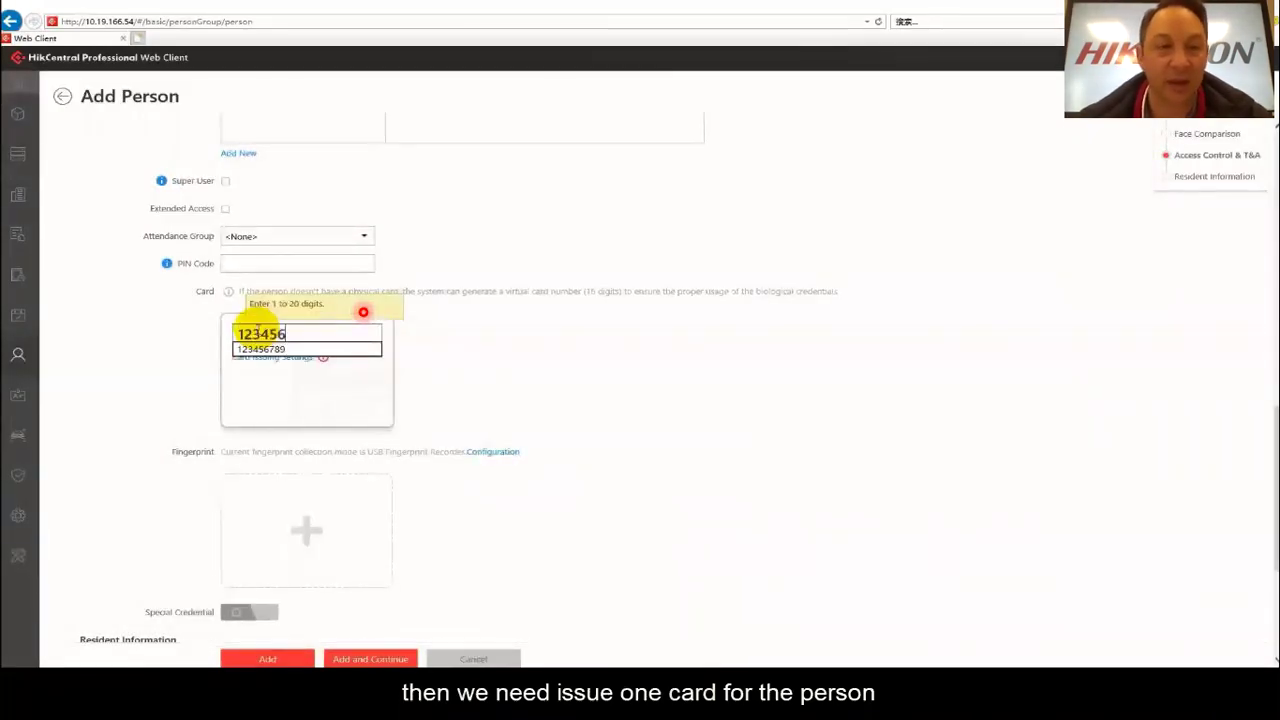
text(78)
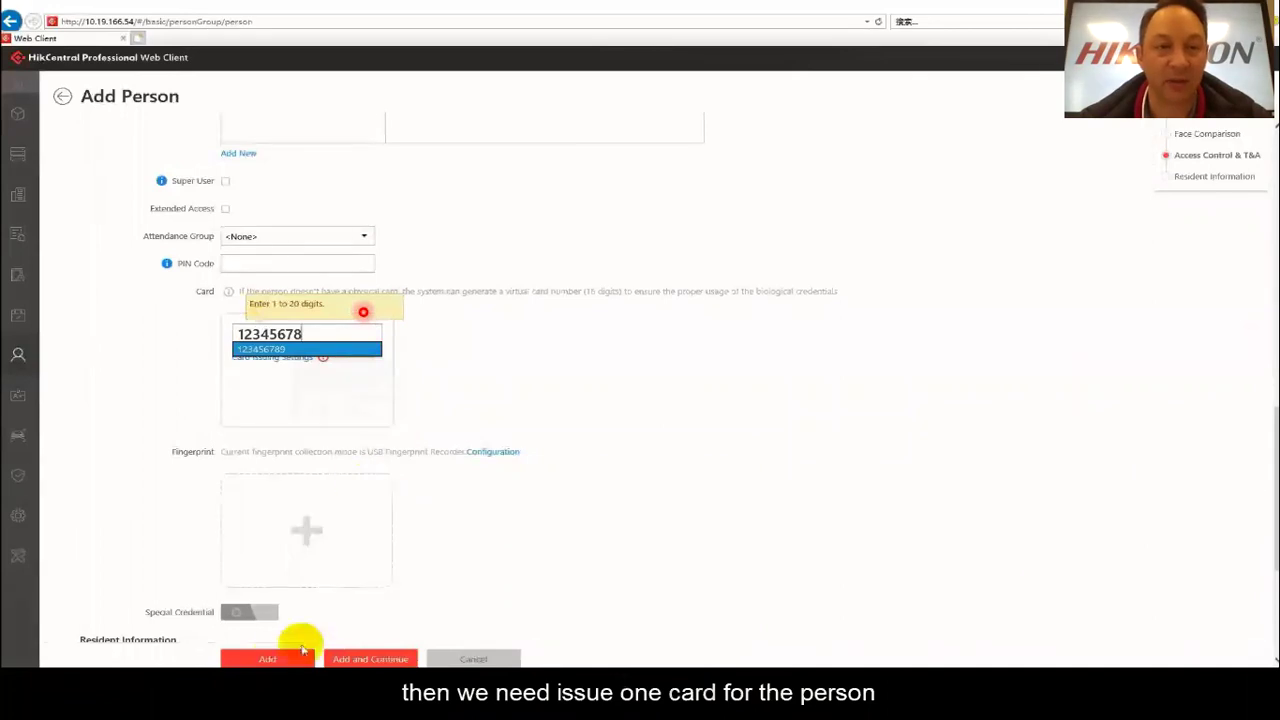
click(255, 659)
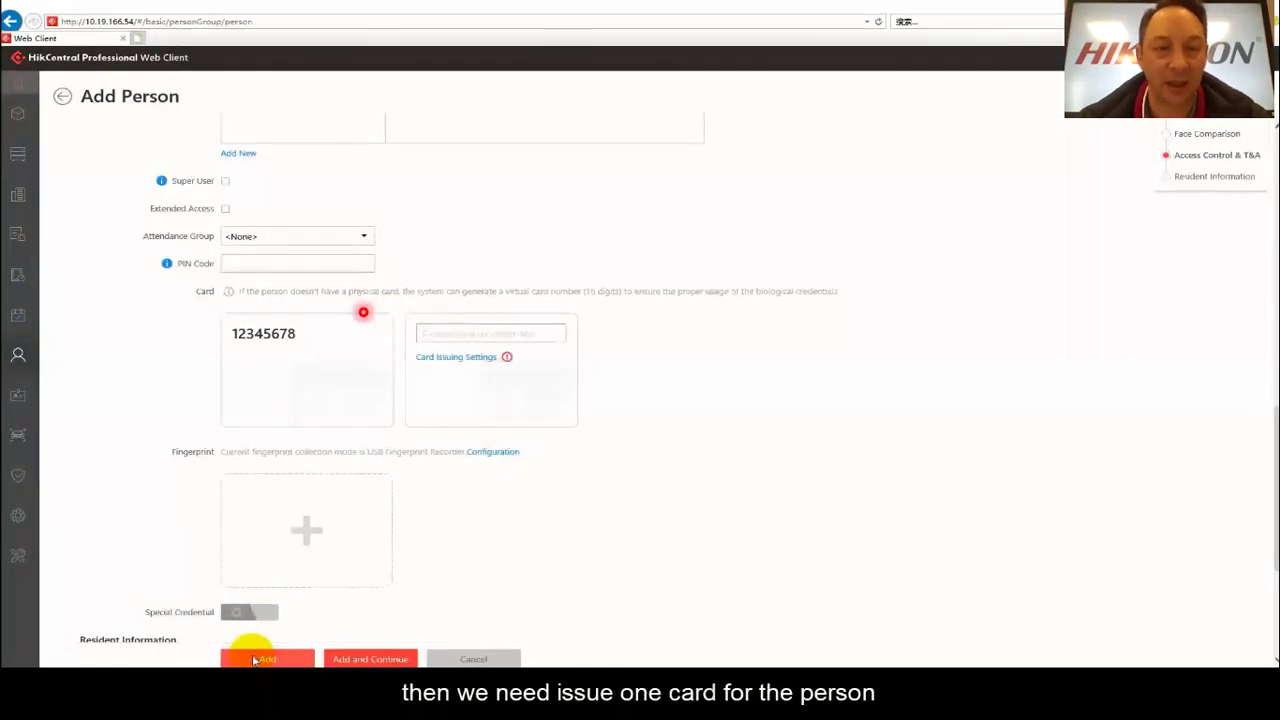
click(265, 660)
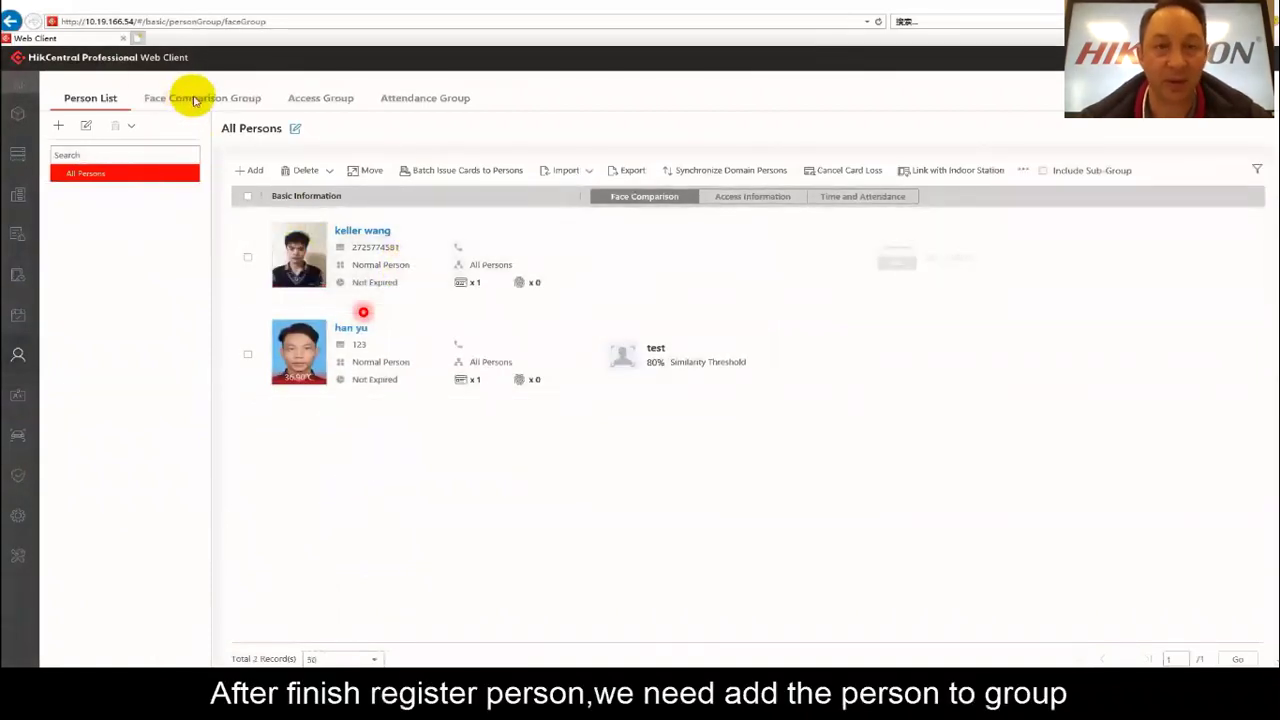
Create face comparison group 'test2' and add the new existing person to it.
click(191, 101)
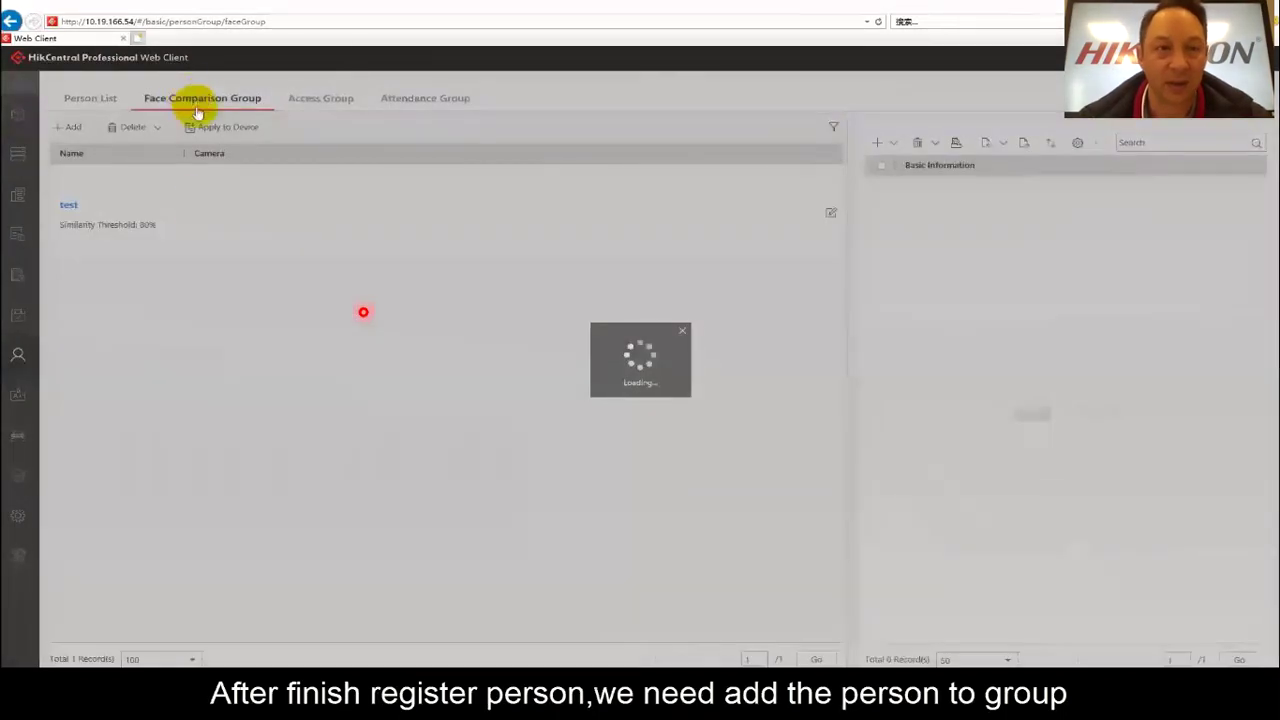
click(65, 130)
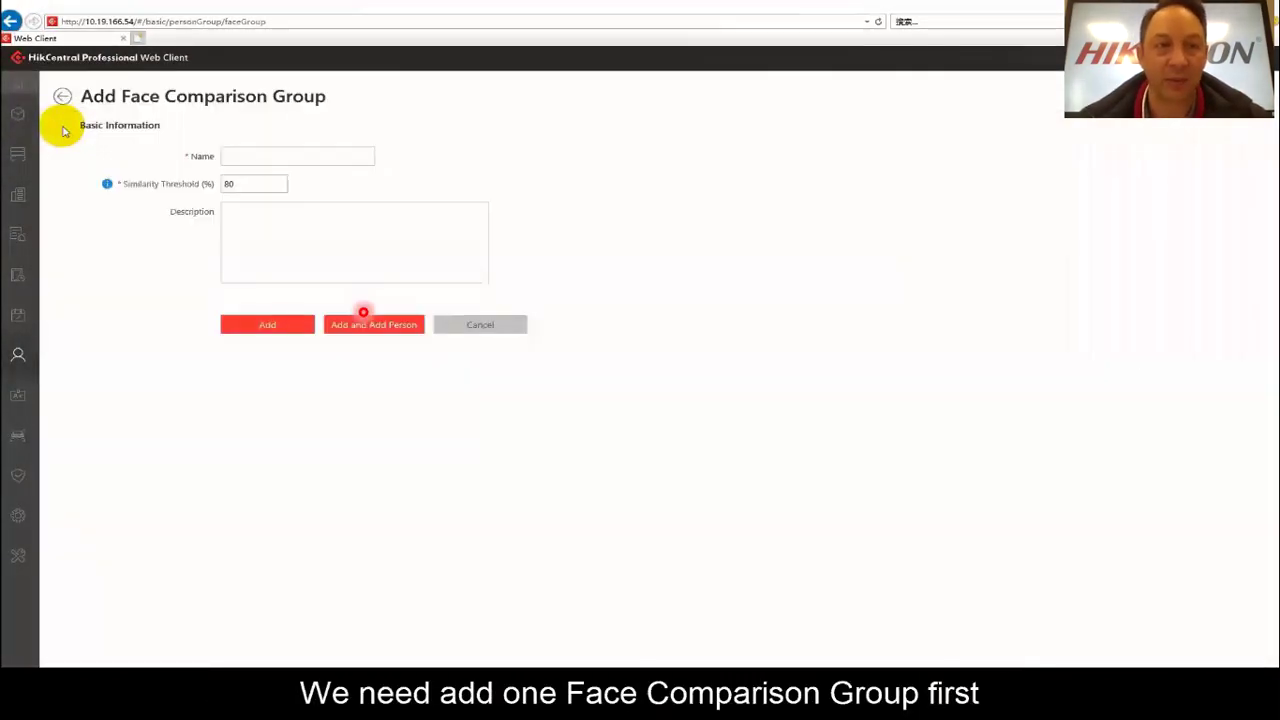
click(260, 158)
text(test2)
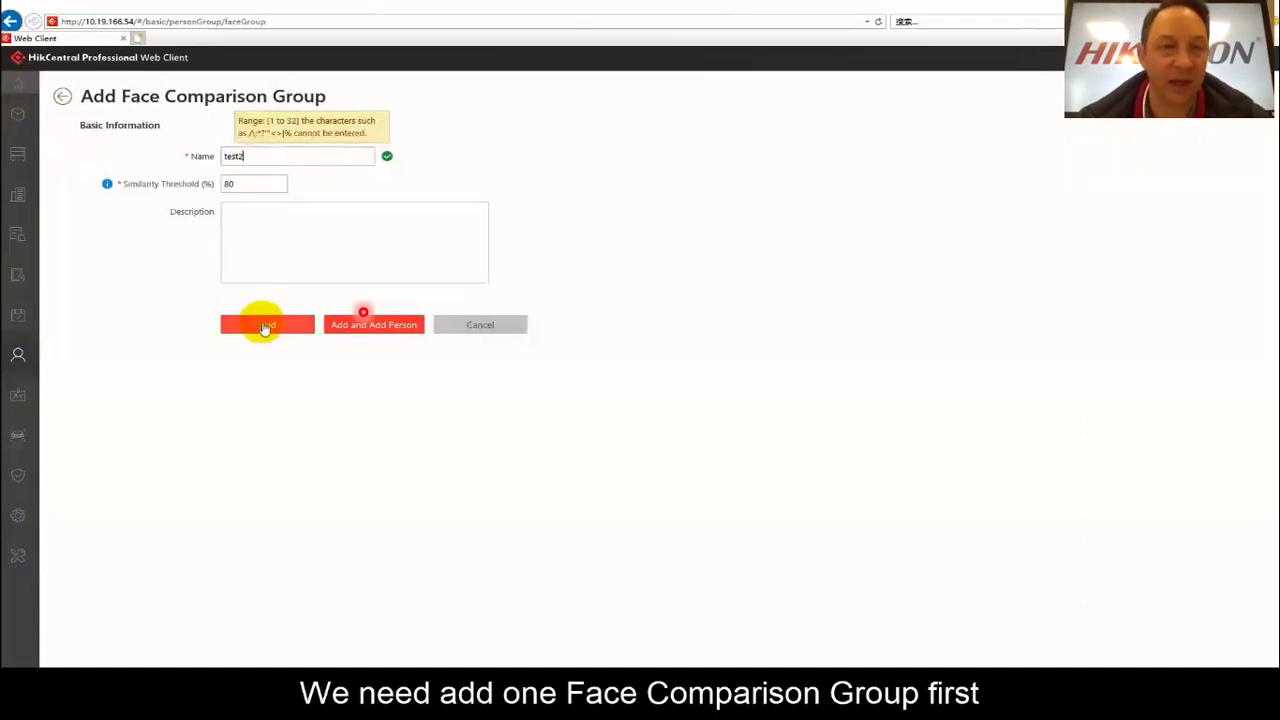
click(265, 328)
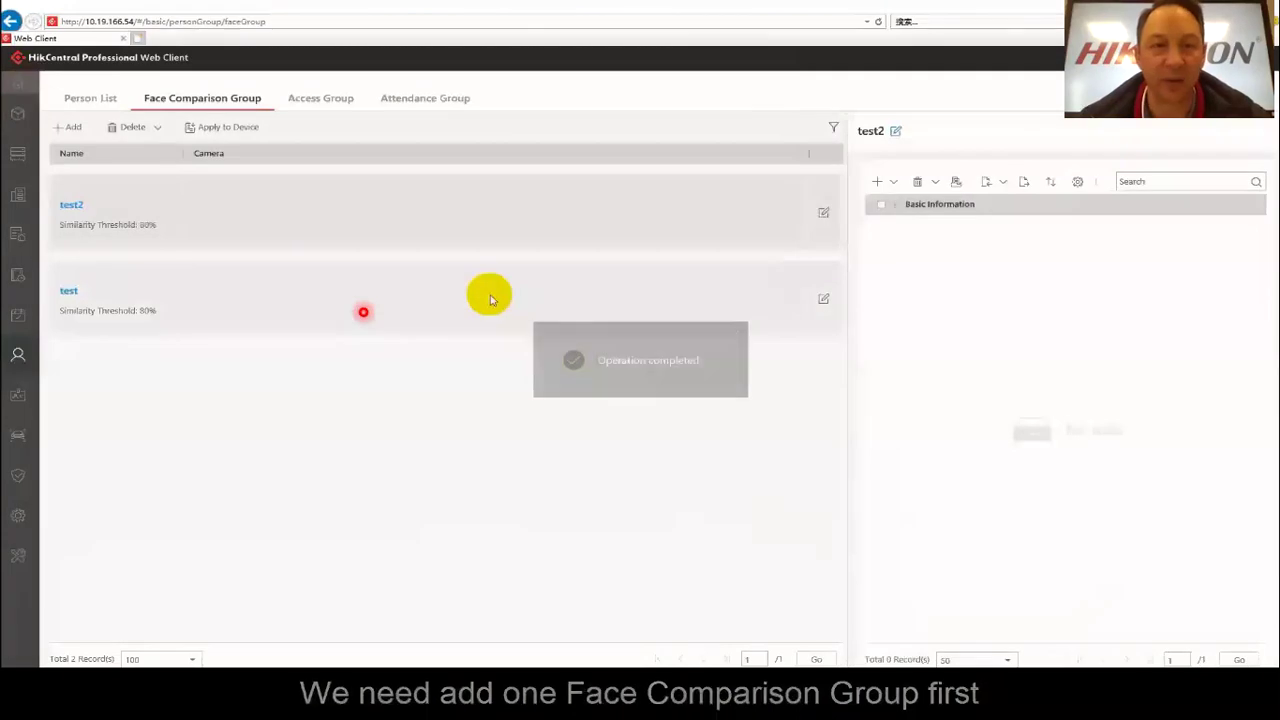
click(878, 183)
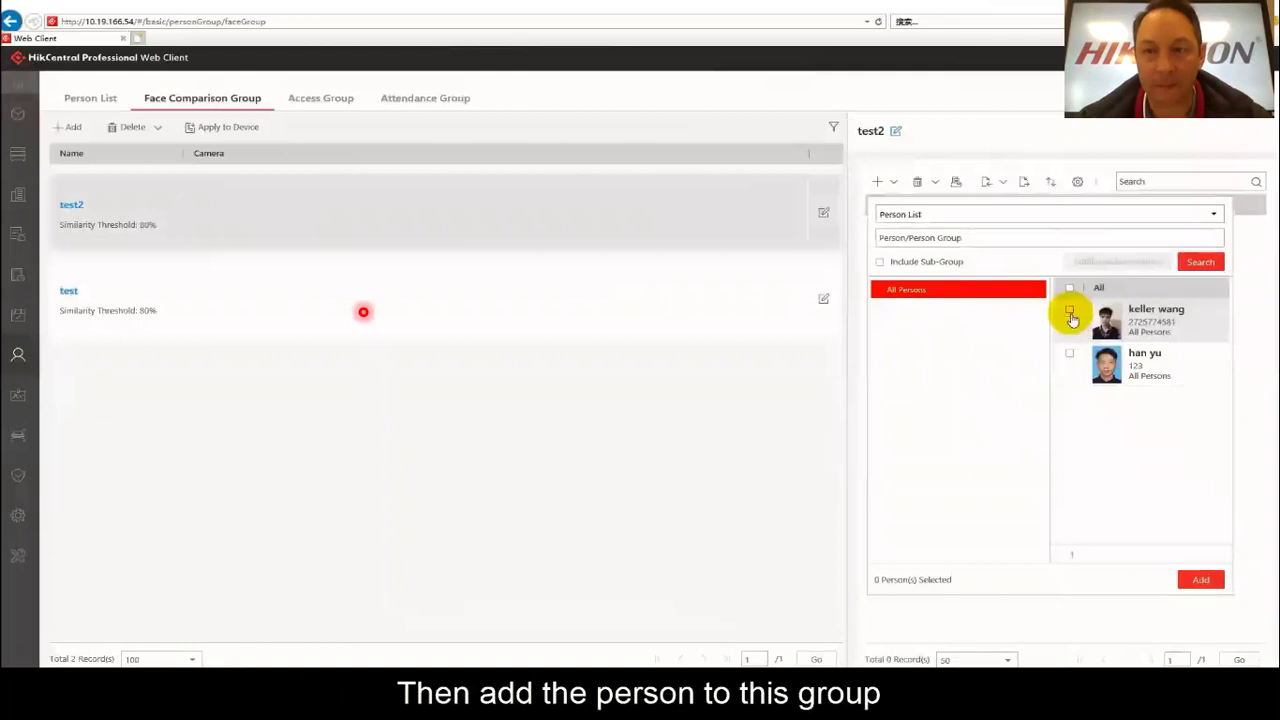
click(1070, 311)
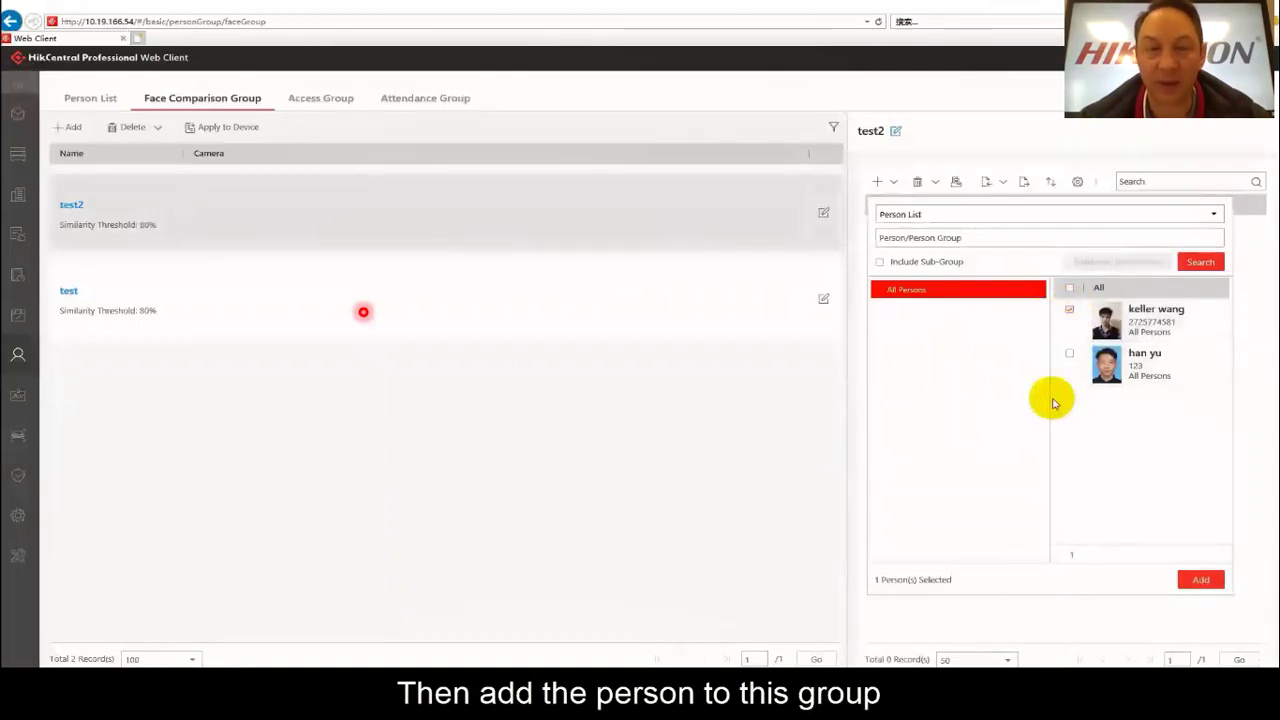
click(1192, 582)
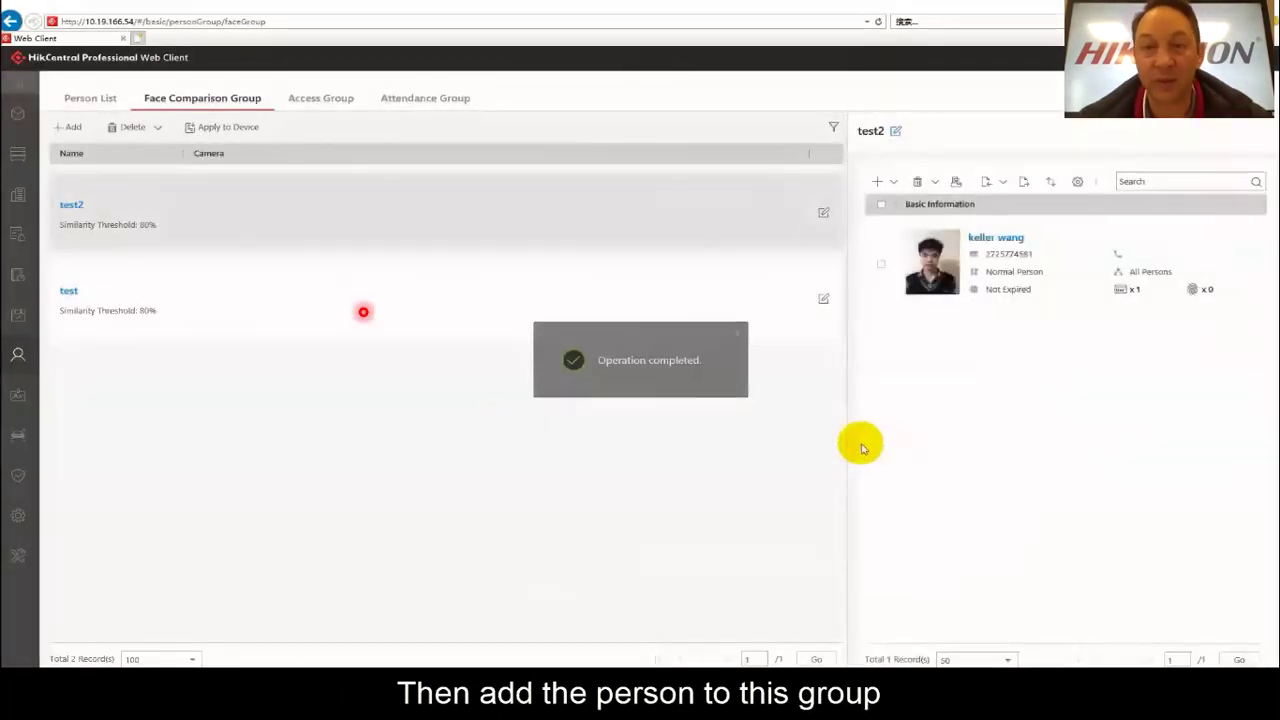
Create access group 'test2' with a new access level 'test2' covering 5604's Door 01.
click(316, 99)
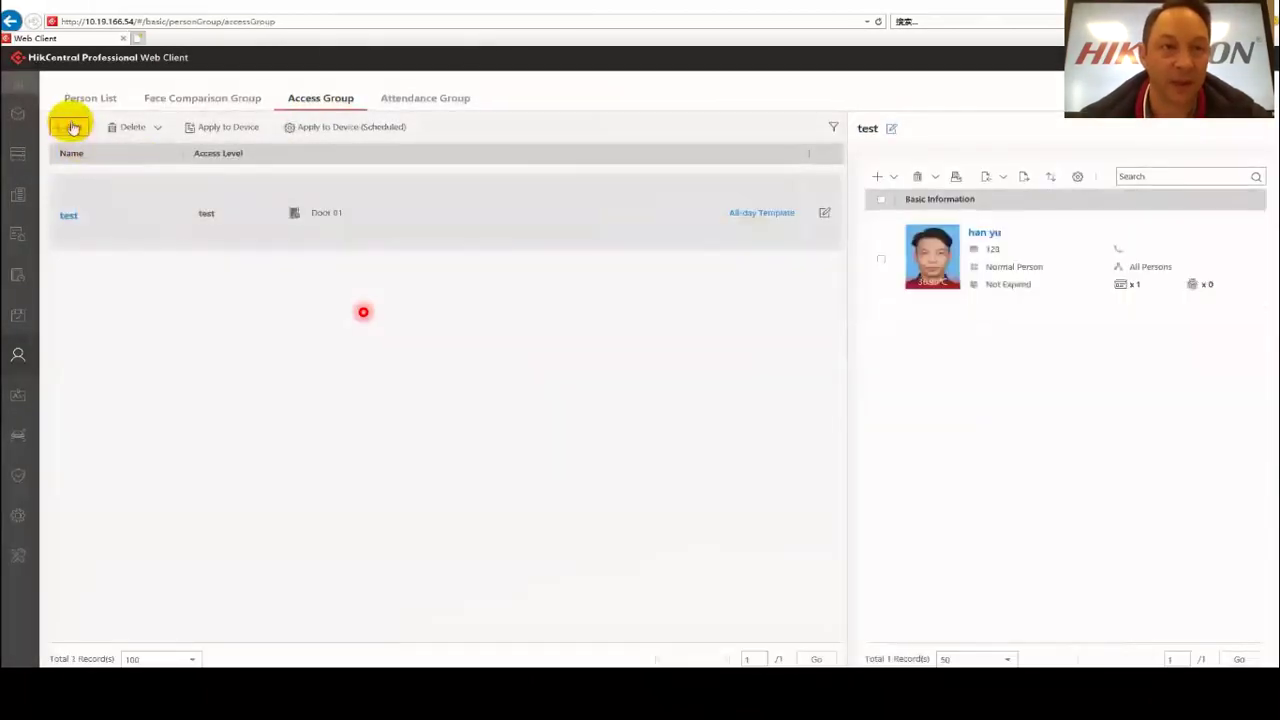
click(68, 128)
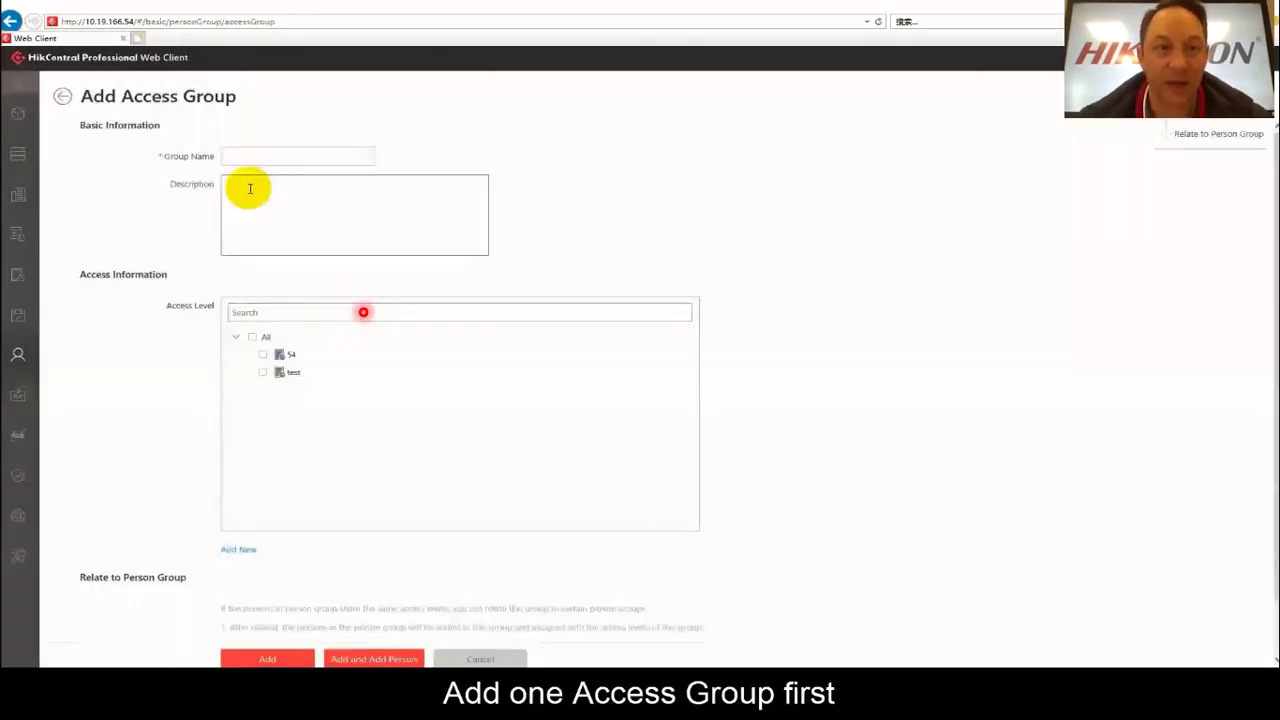
click(242, 155)
text(test2)
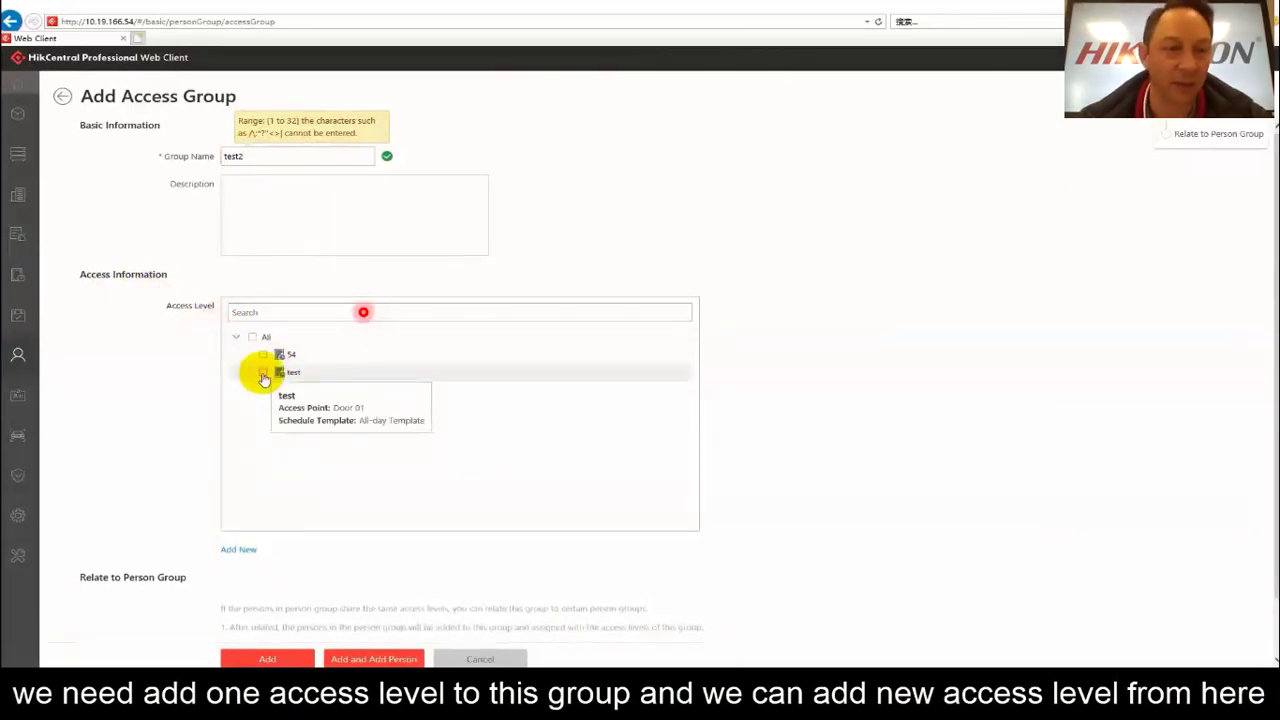
click(237, 550)
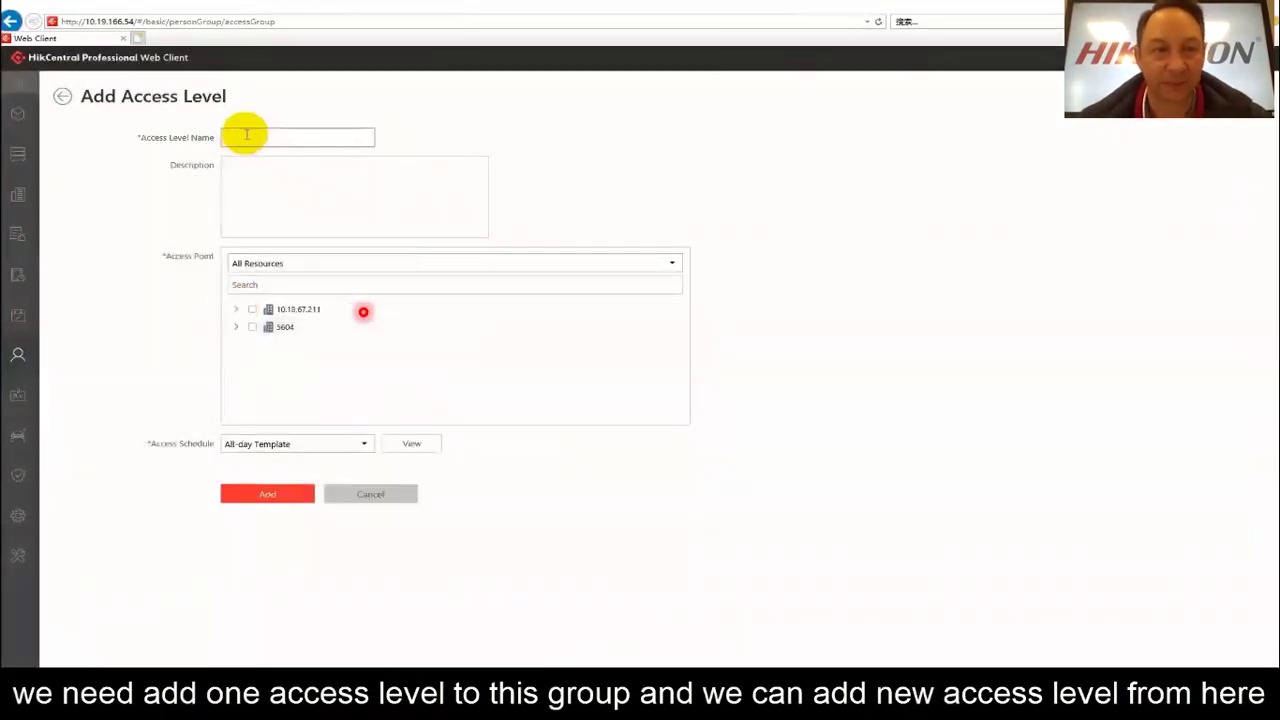
click(246, 136)
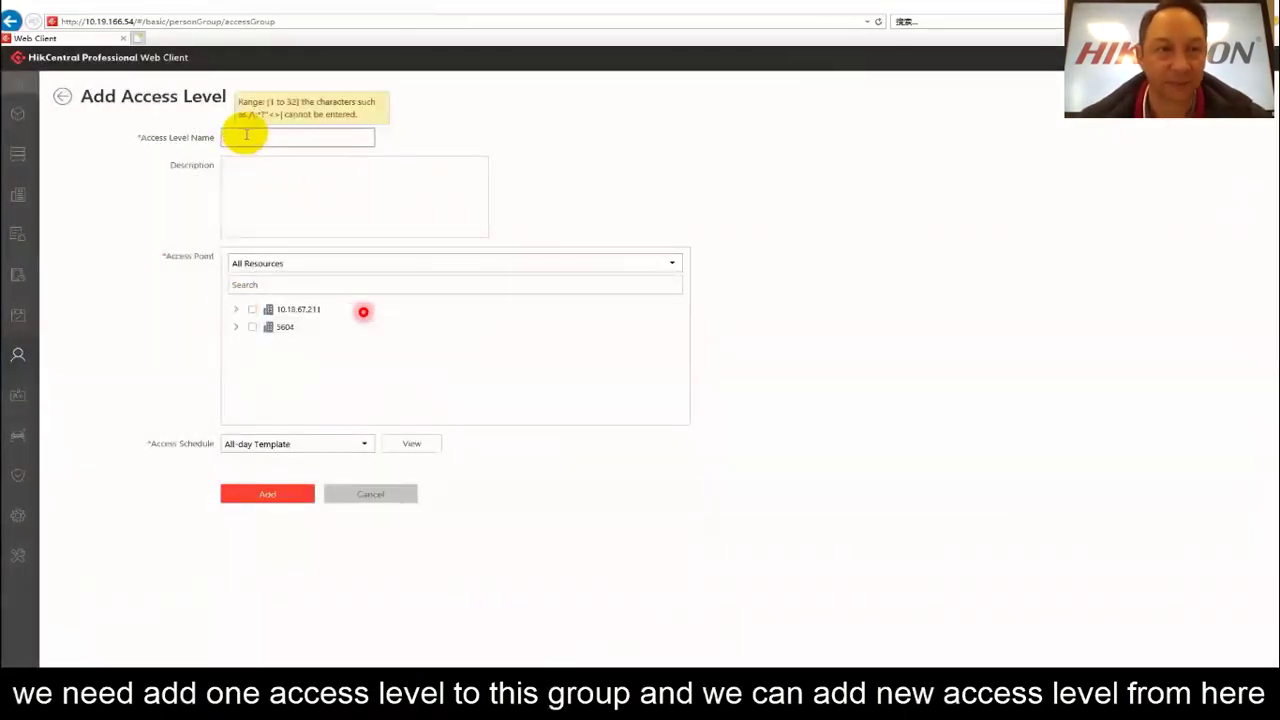
text(test2)
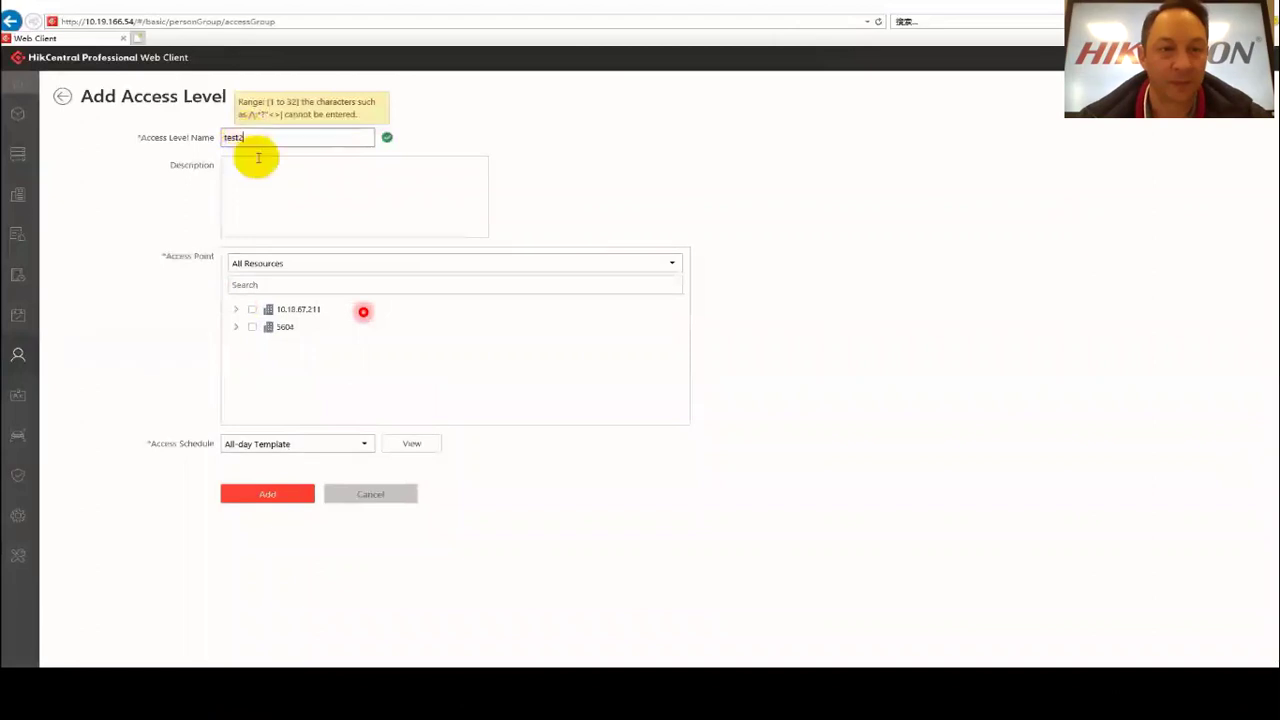
click(244, 329)
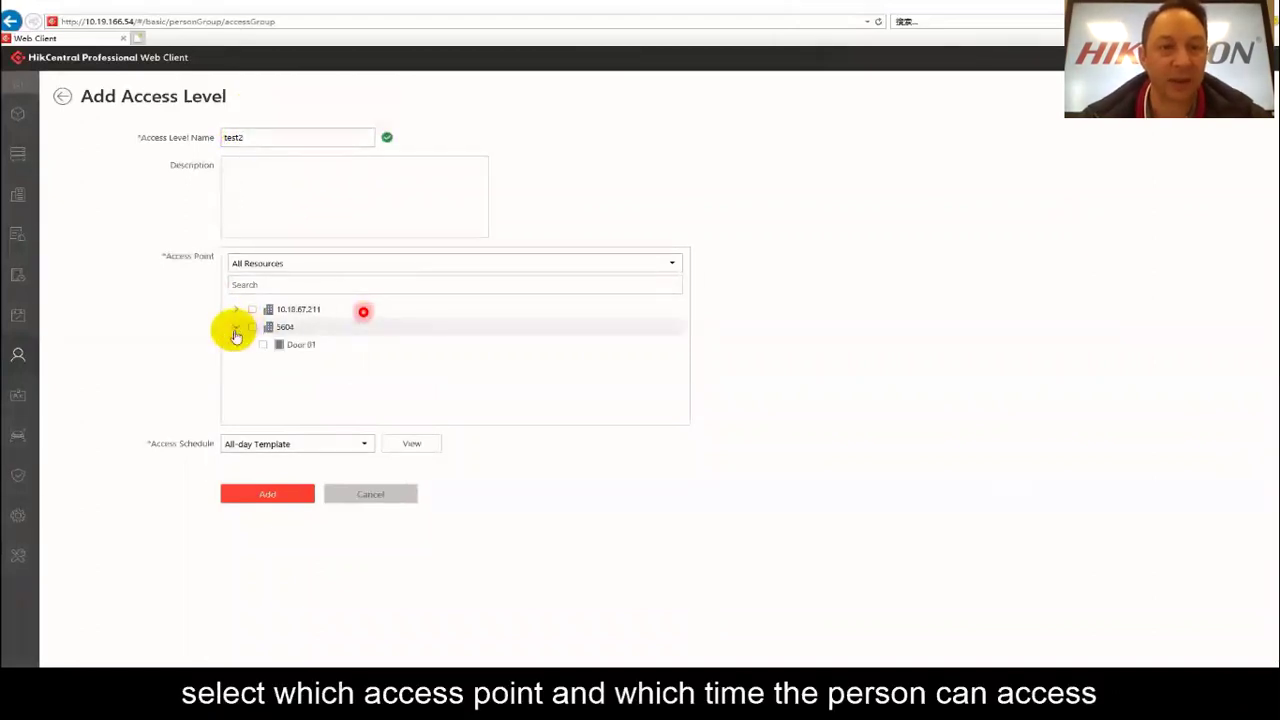
click(263, 345)
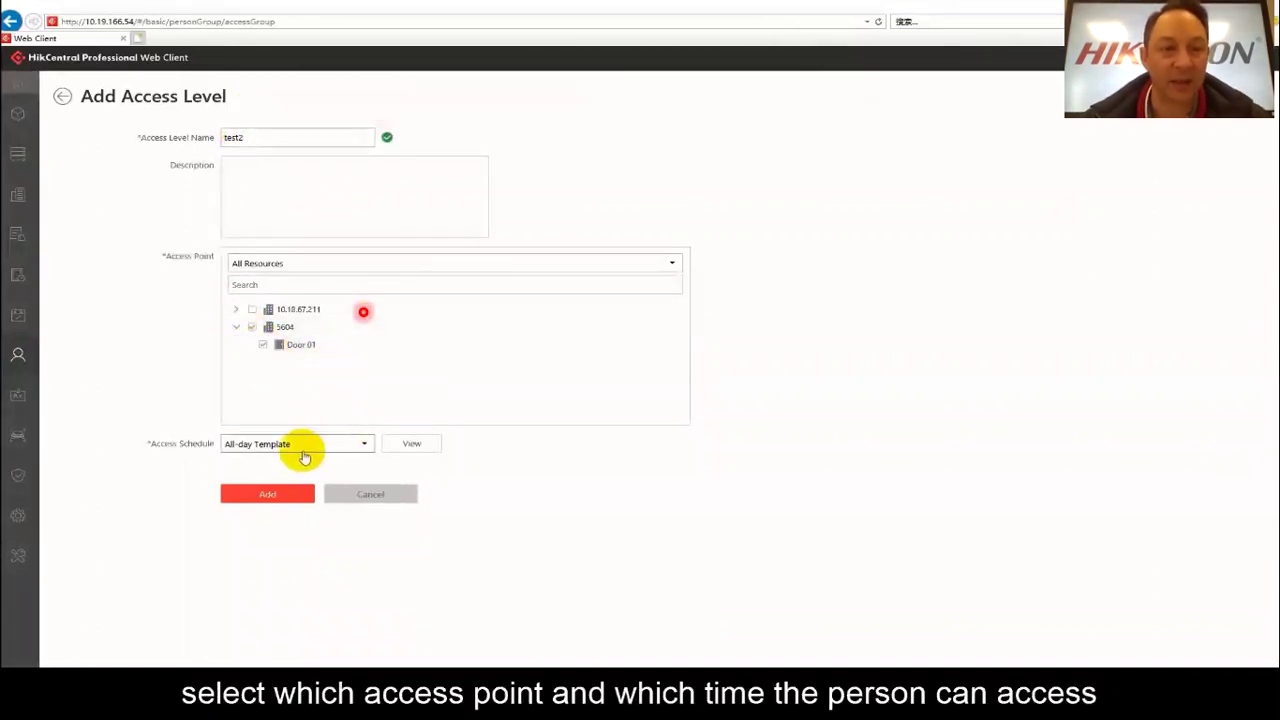
click(262, 494)
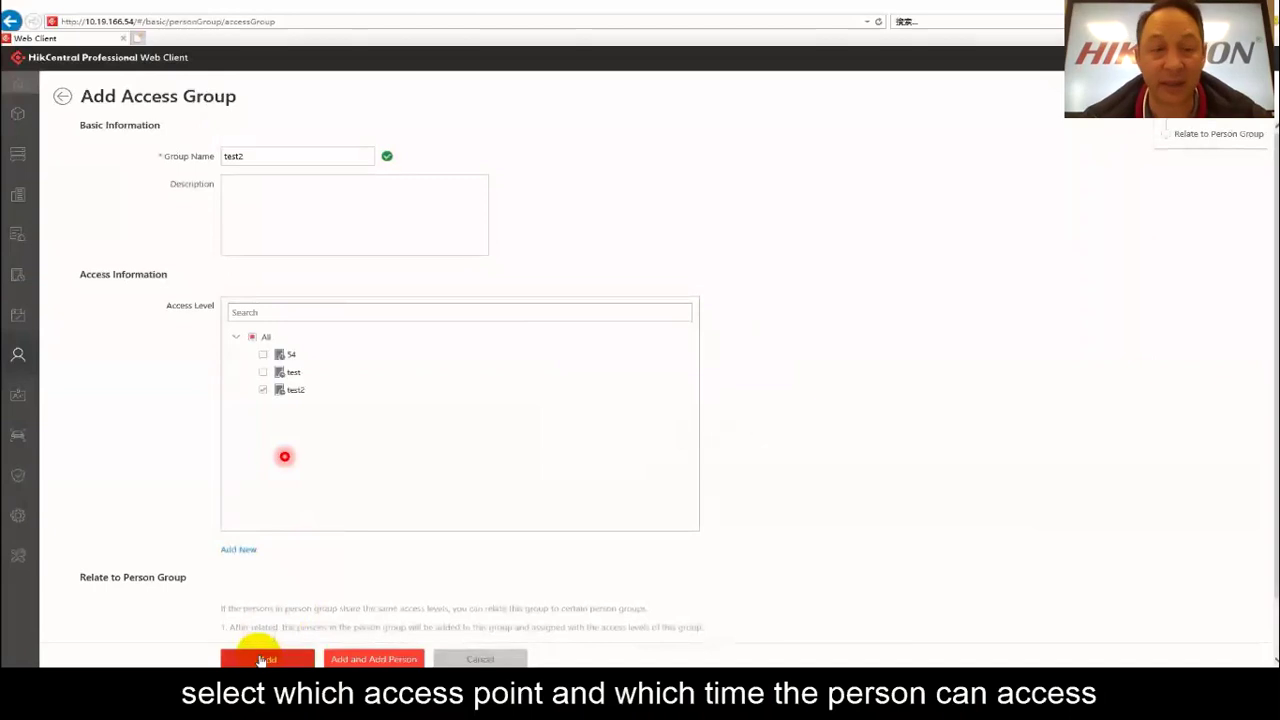
click(262, 660)
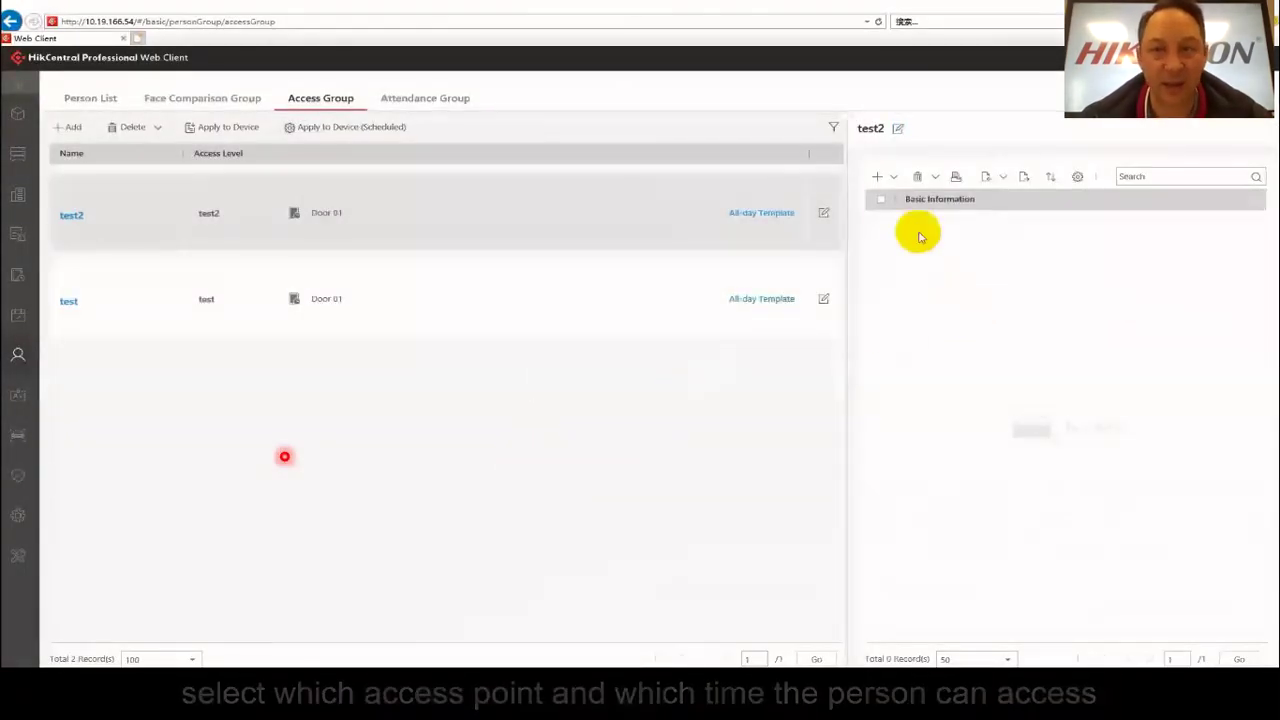
Add the existing person to access group test2 and apply the permissions to the device now.
click(879, 177)
click(910, 201)
click(1069, 308)
click(1199, 575)
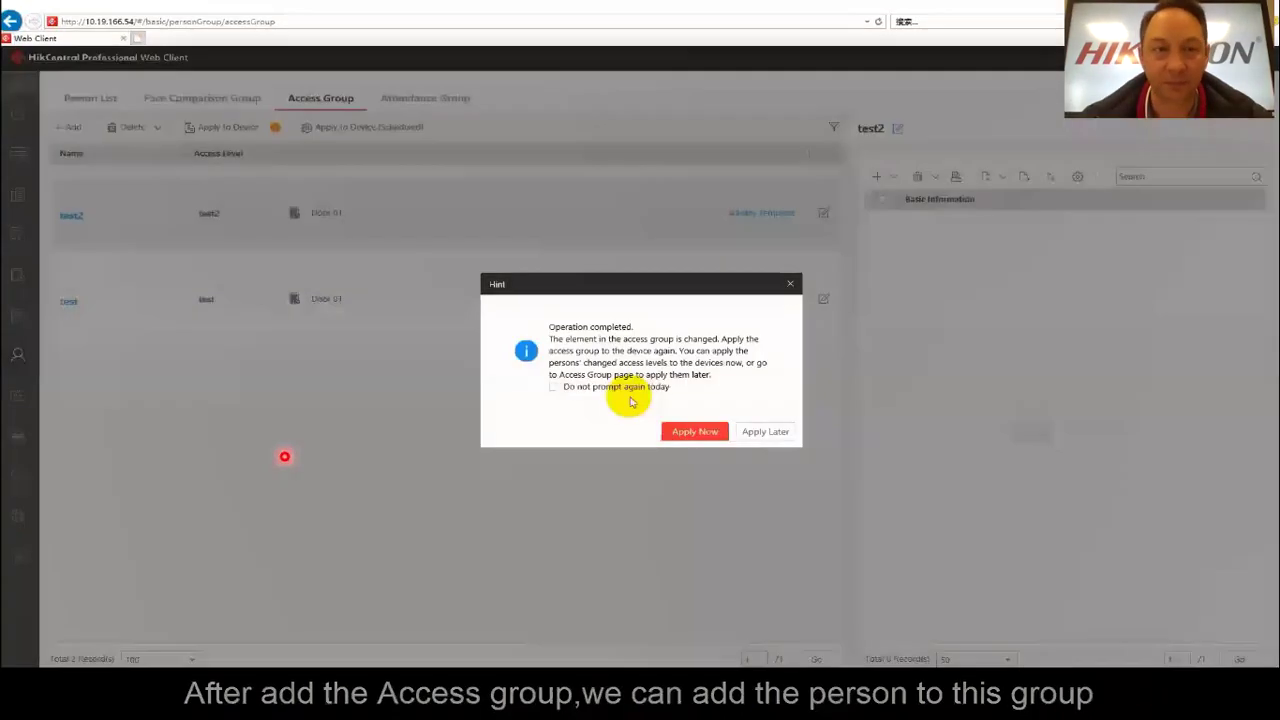
click(686, 432)
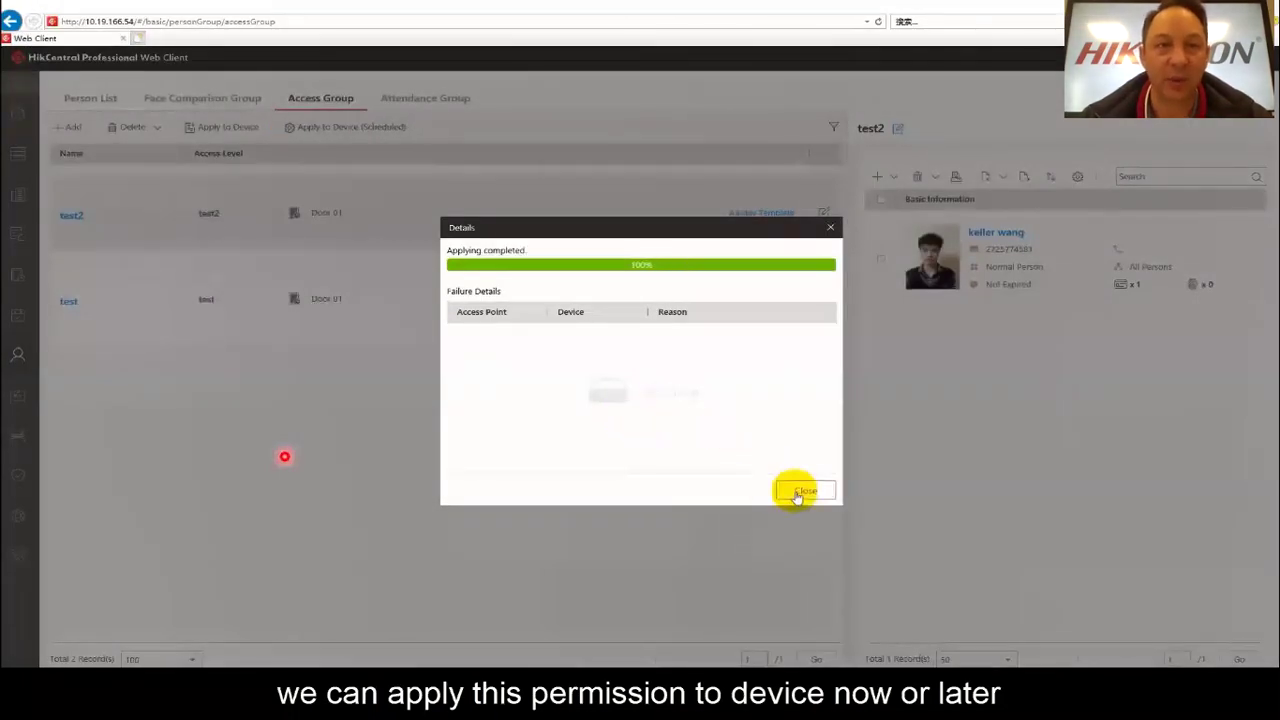
click(802, 490)
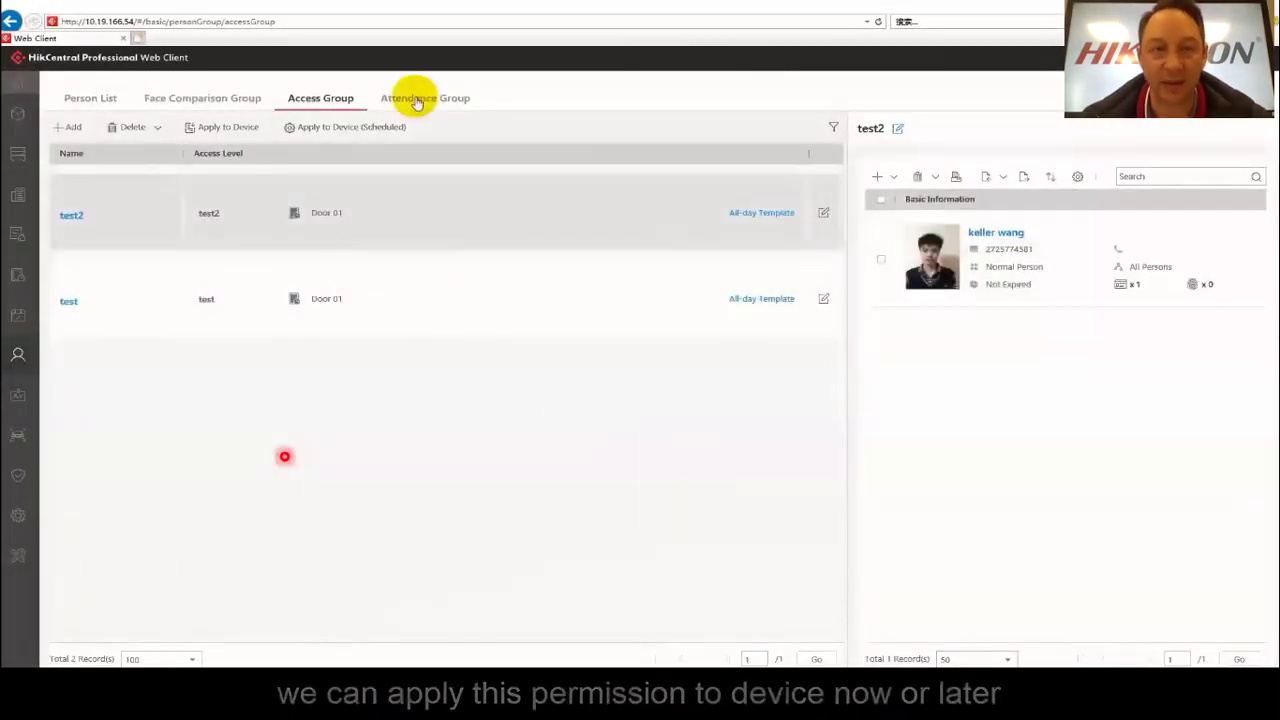
Start attendance group 'test2' and choose Add New for its shift schedule.
click(417, 100)
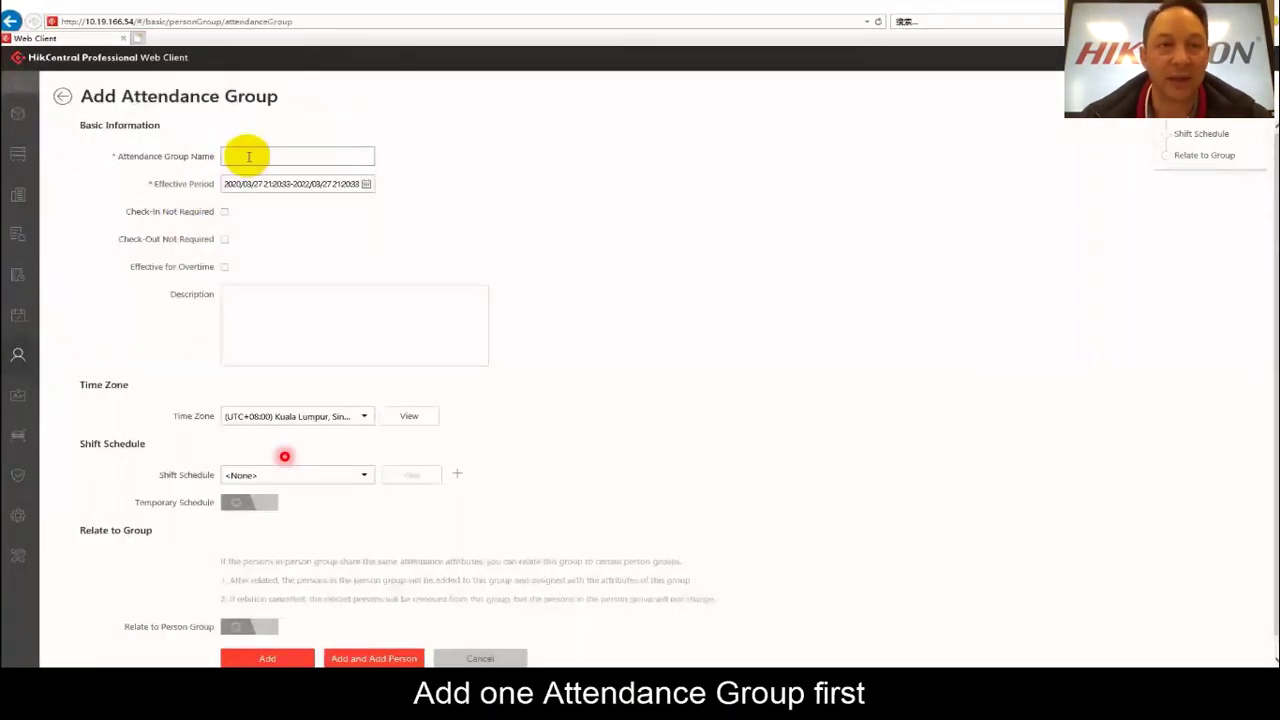
click(249, 156)
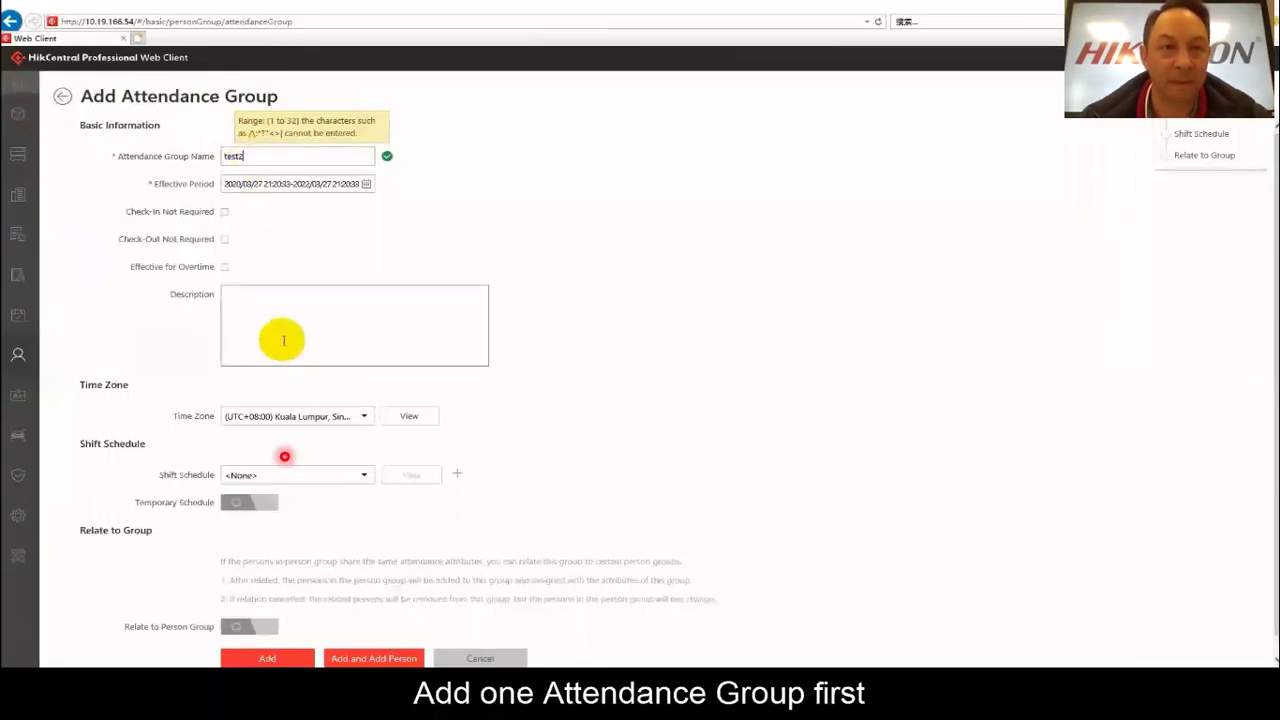
click(363, 476)
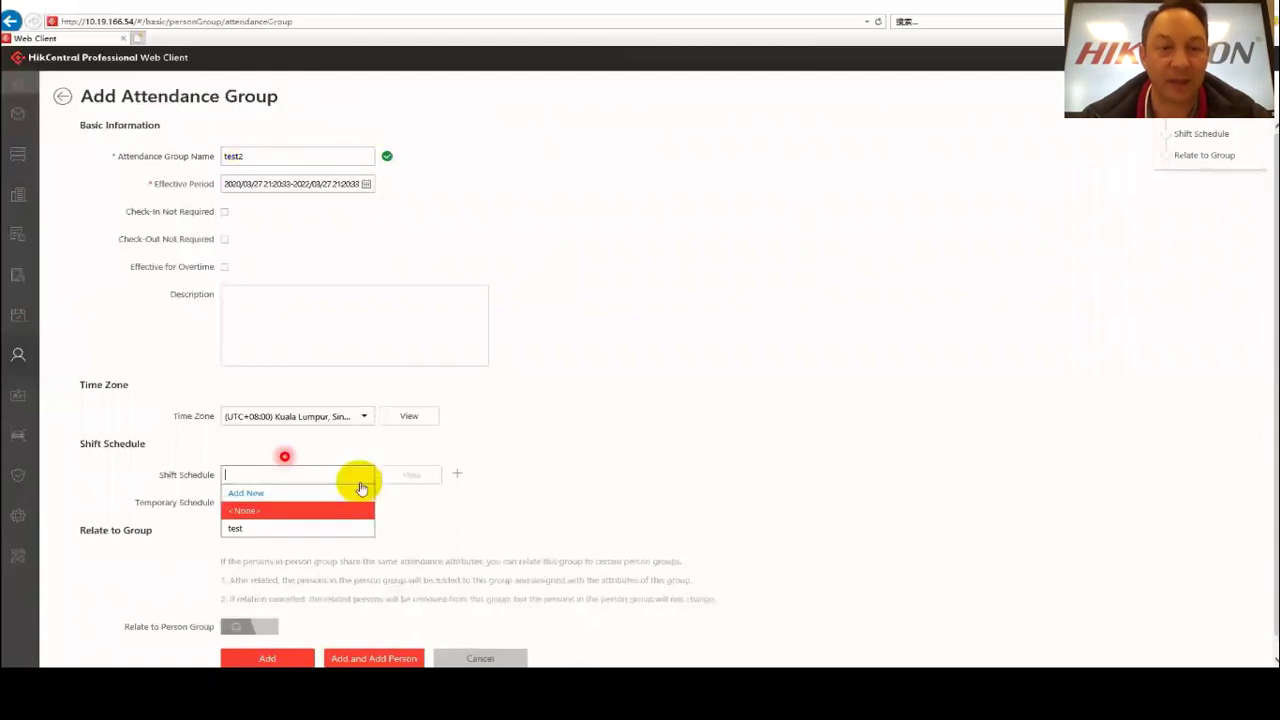
click(244, 494)
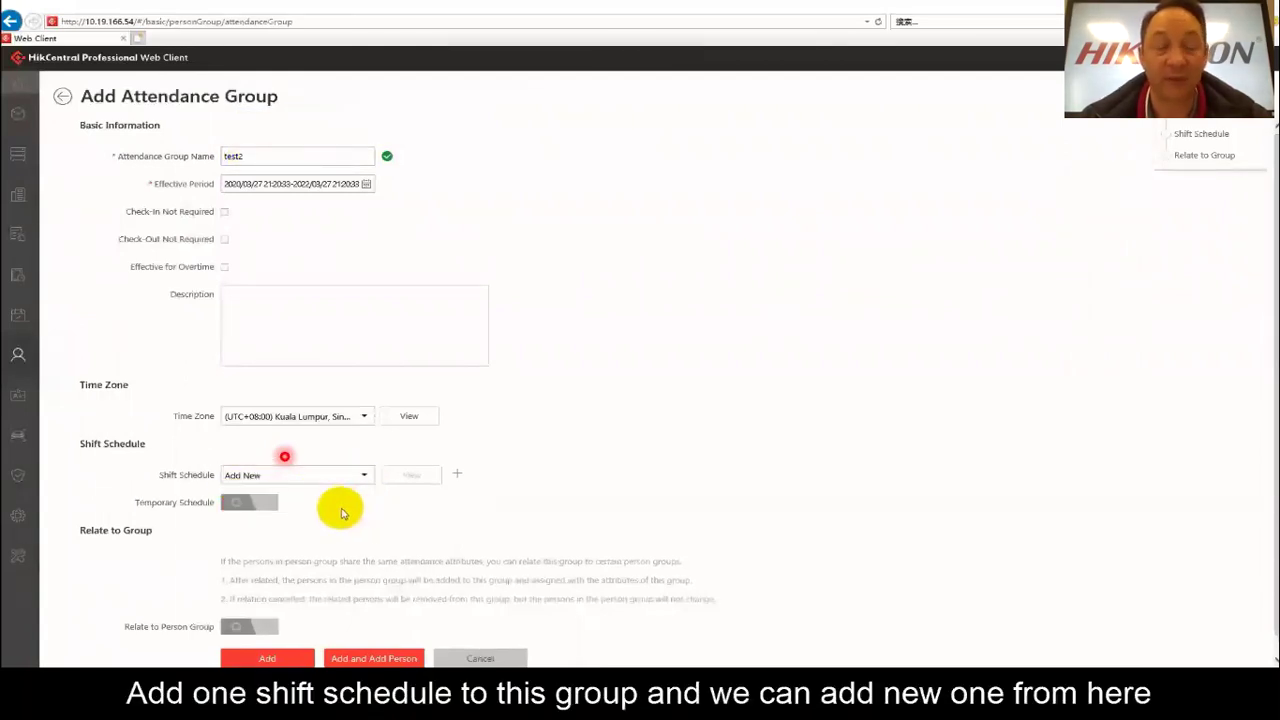
click(288, 481)
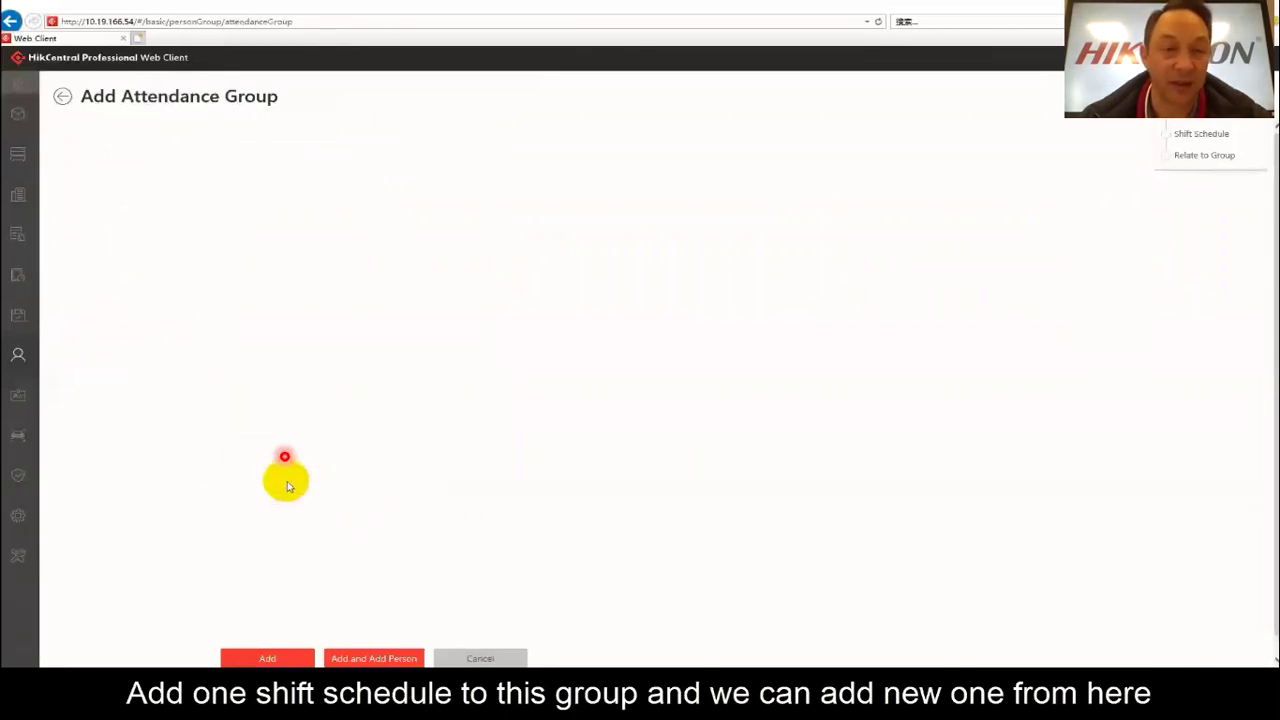
Name the schedule 'test2' and give Sunday a 09:00–18:00 shift with 08 minimum work hours.
click(251, 154)
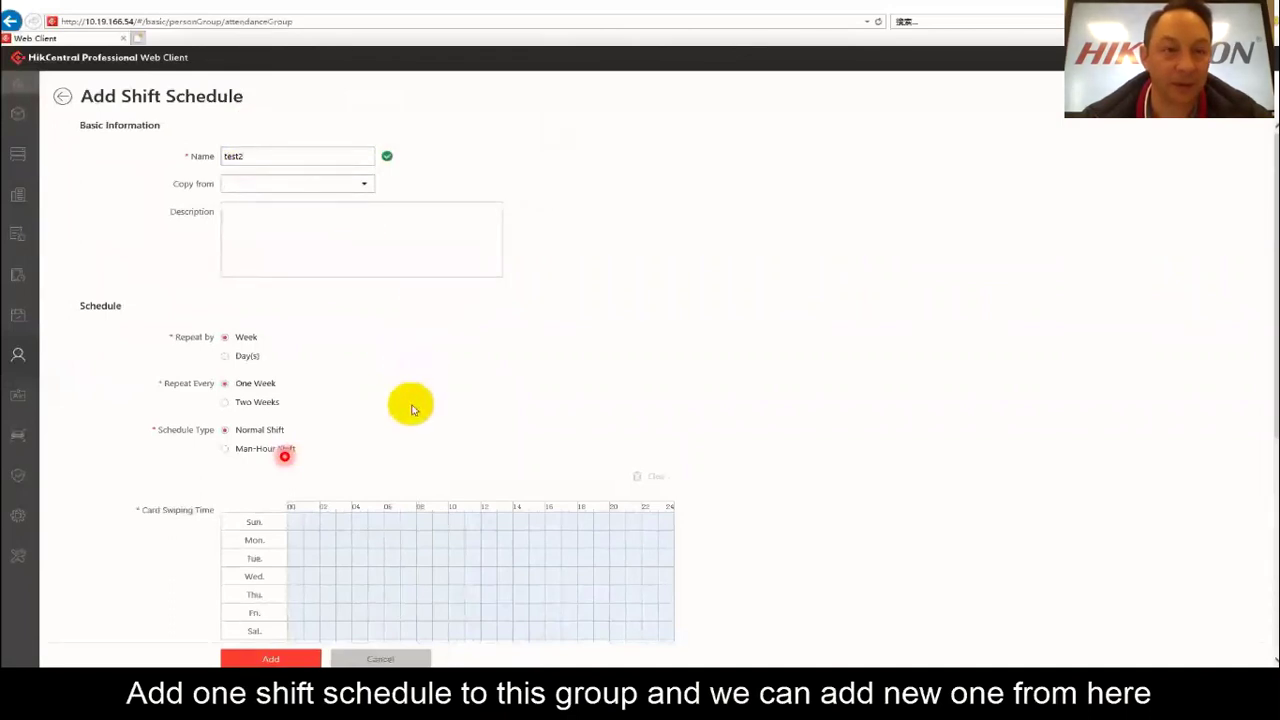
scroll(411, 409, down, 2)
mouse_move(419, 440)
mouse_down()
mouse_move(537, 437)
mouse_move(576, 450)
mouse_up()
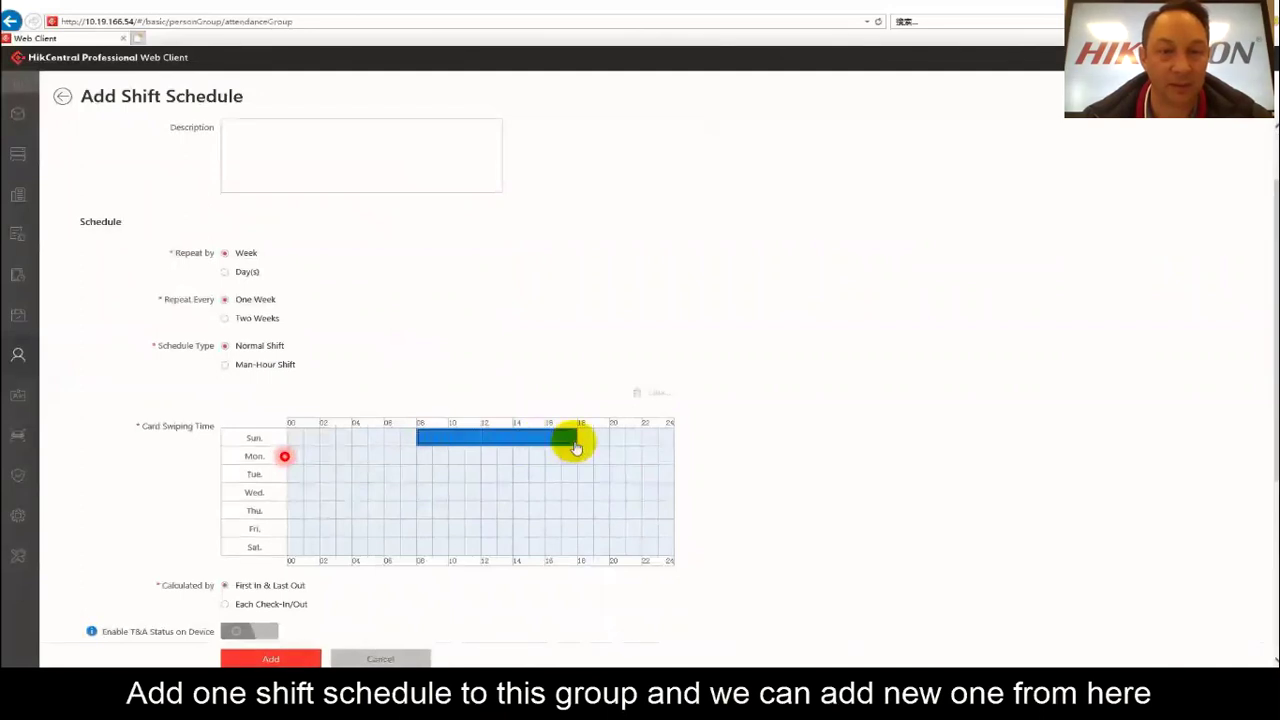
click(503, 441)
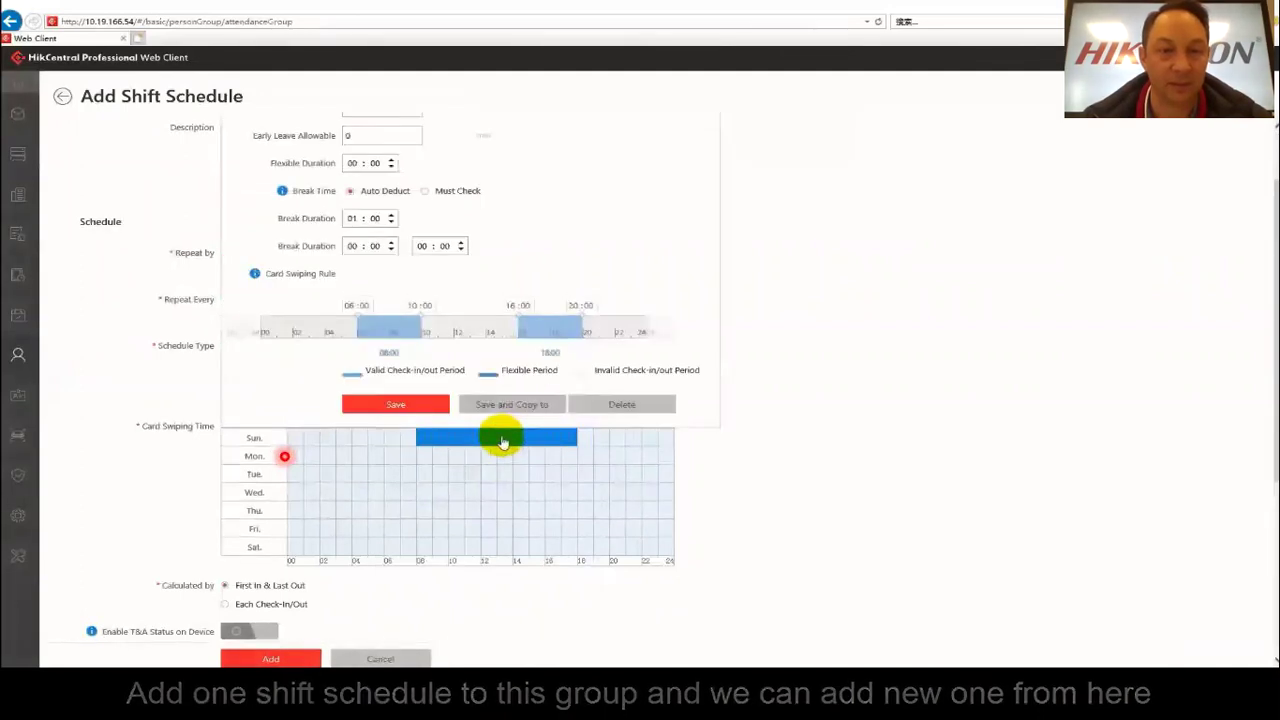
key(Delete)
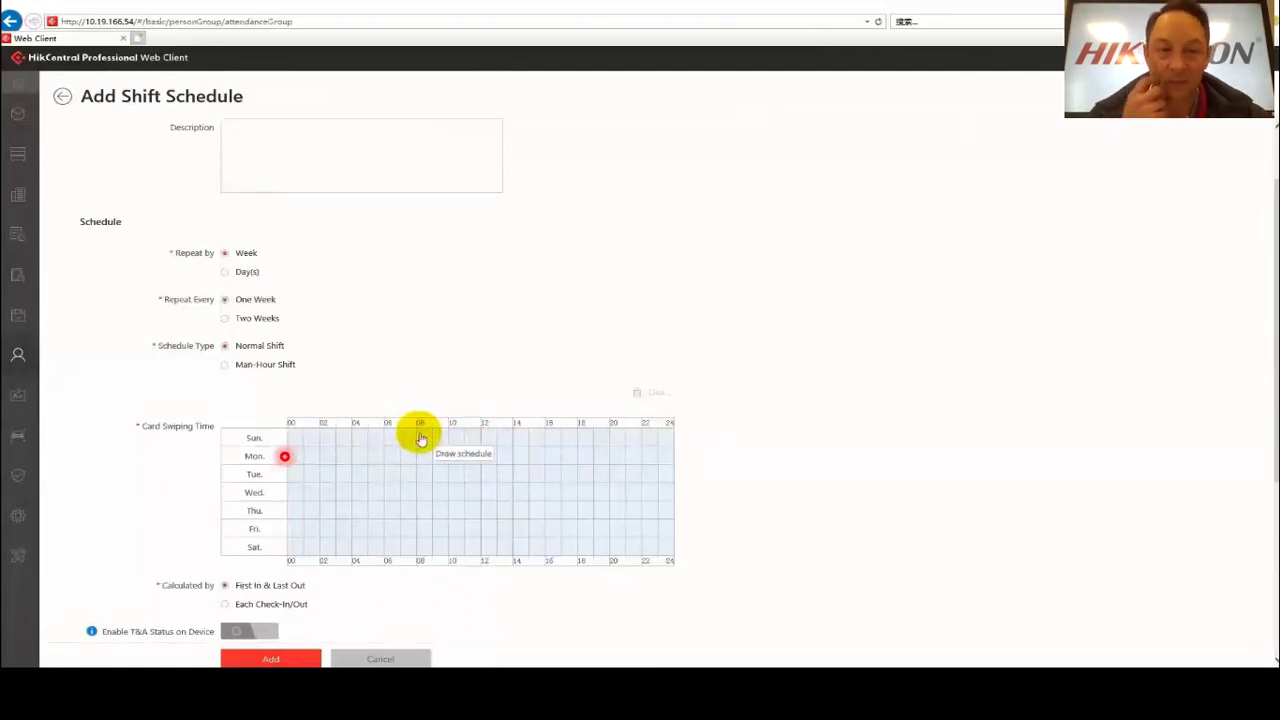
drag(418, 437, 575, 440)
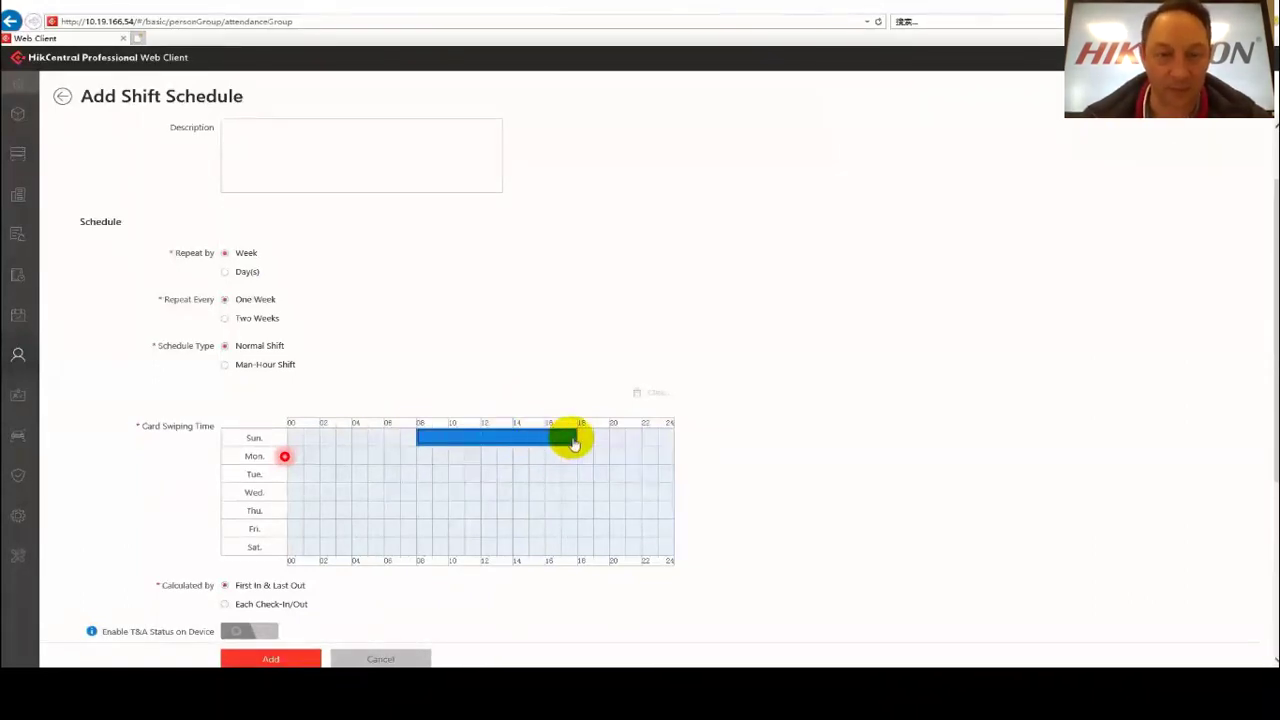
click(484, 438)
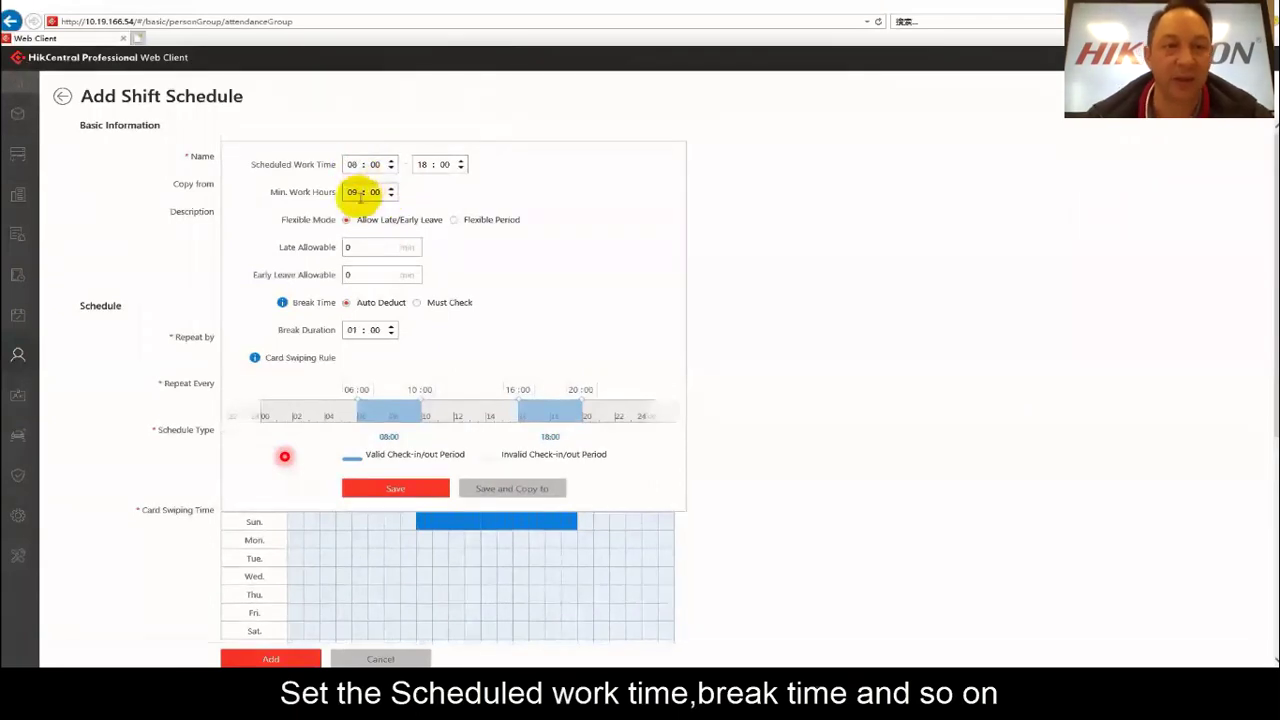
click(356, 191)
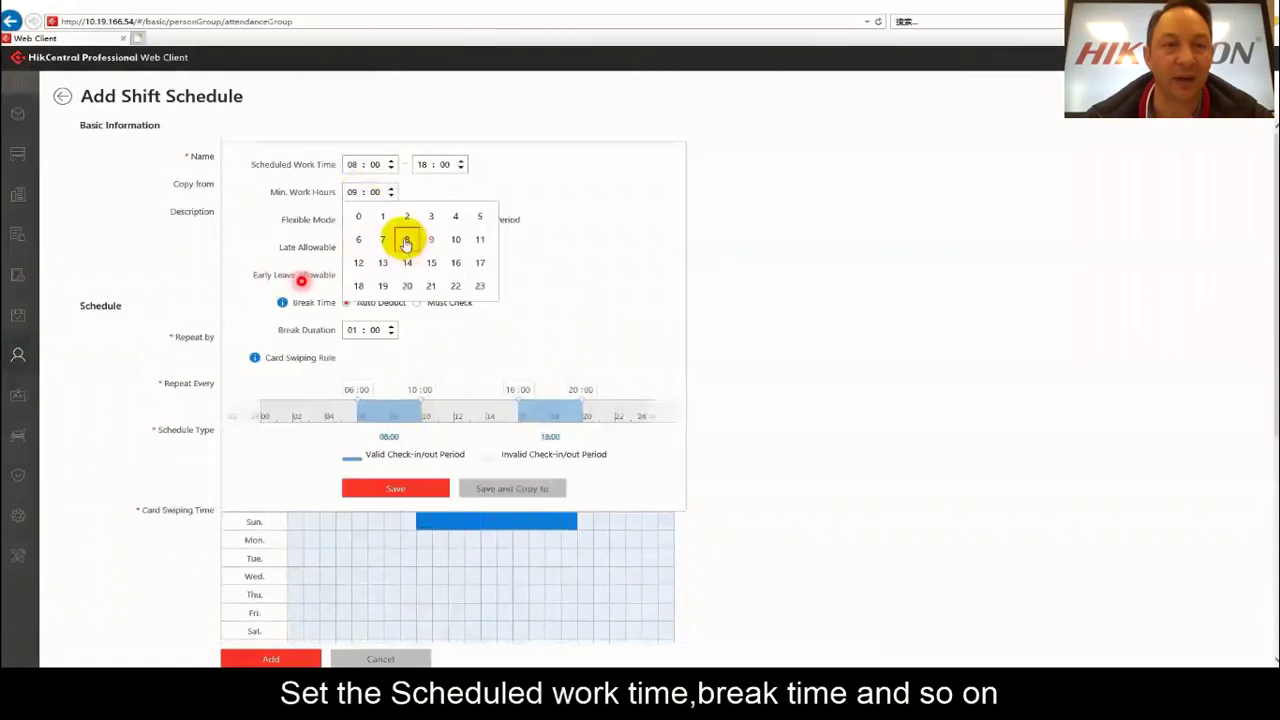
click(406, 240)
click(352, 164)
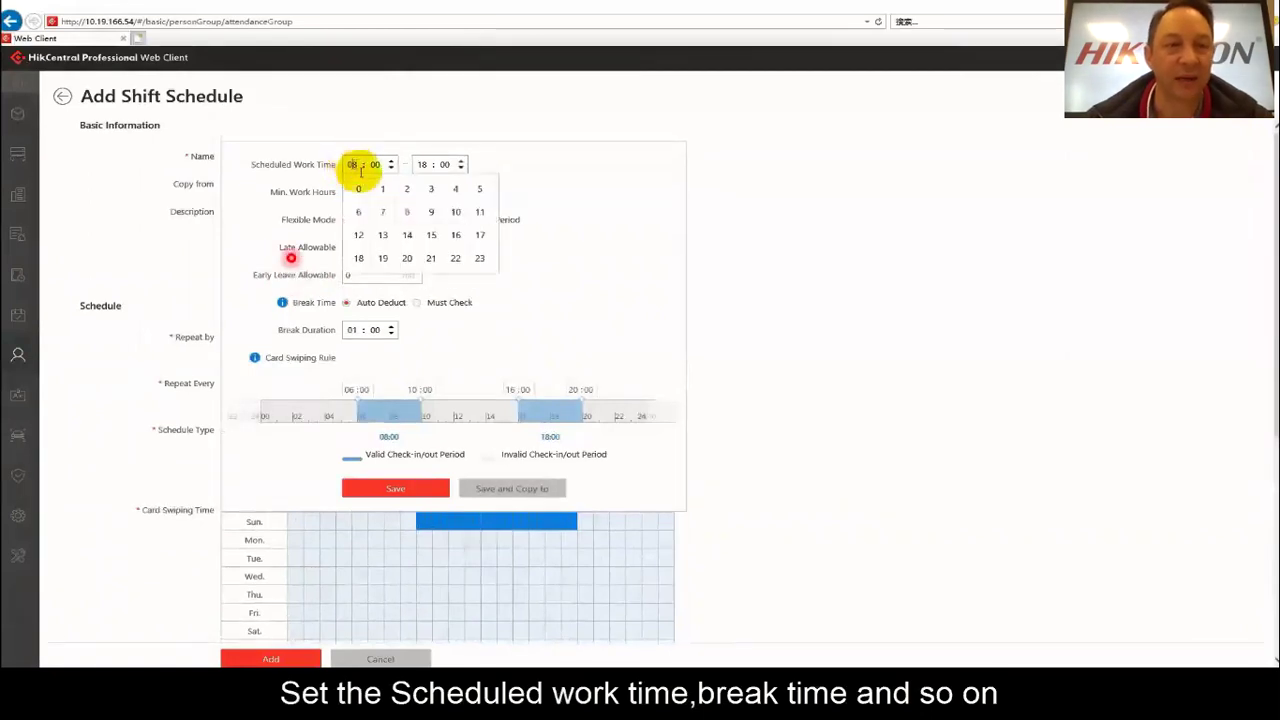
click(429, 214)
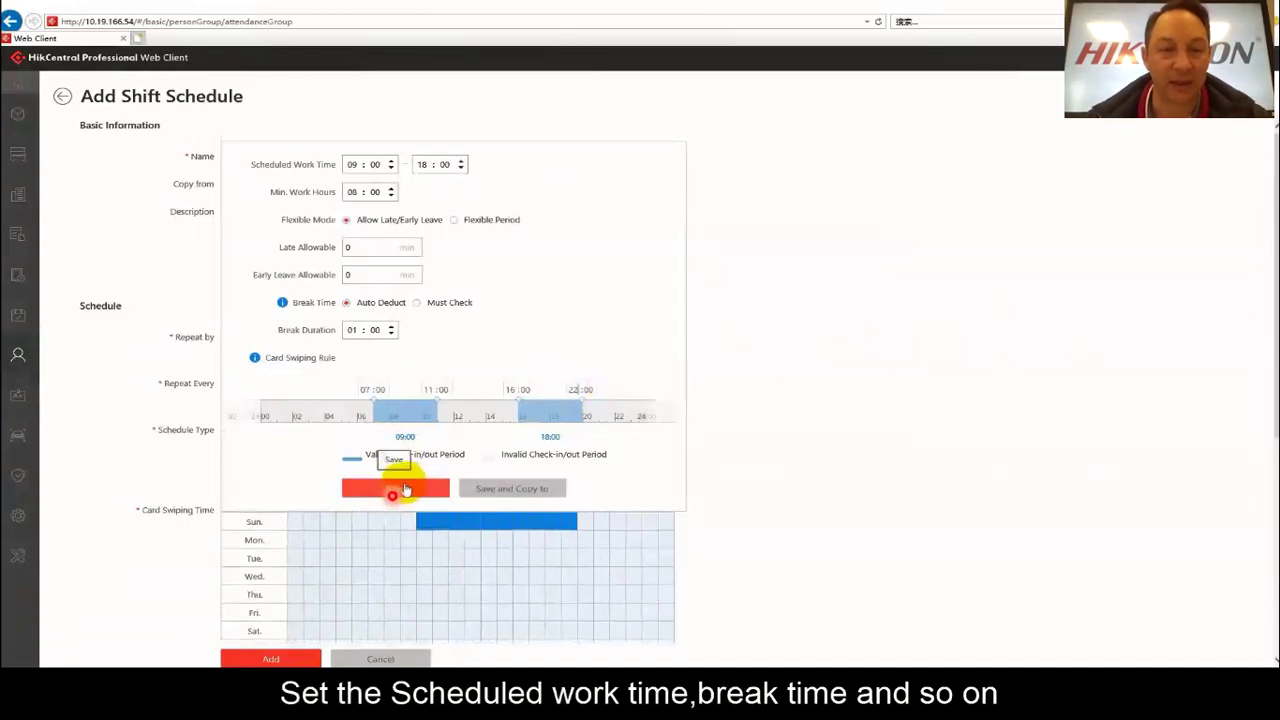
click(410, 490)
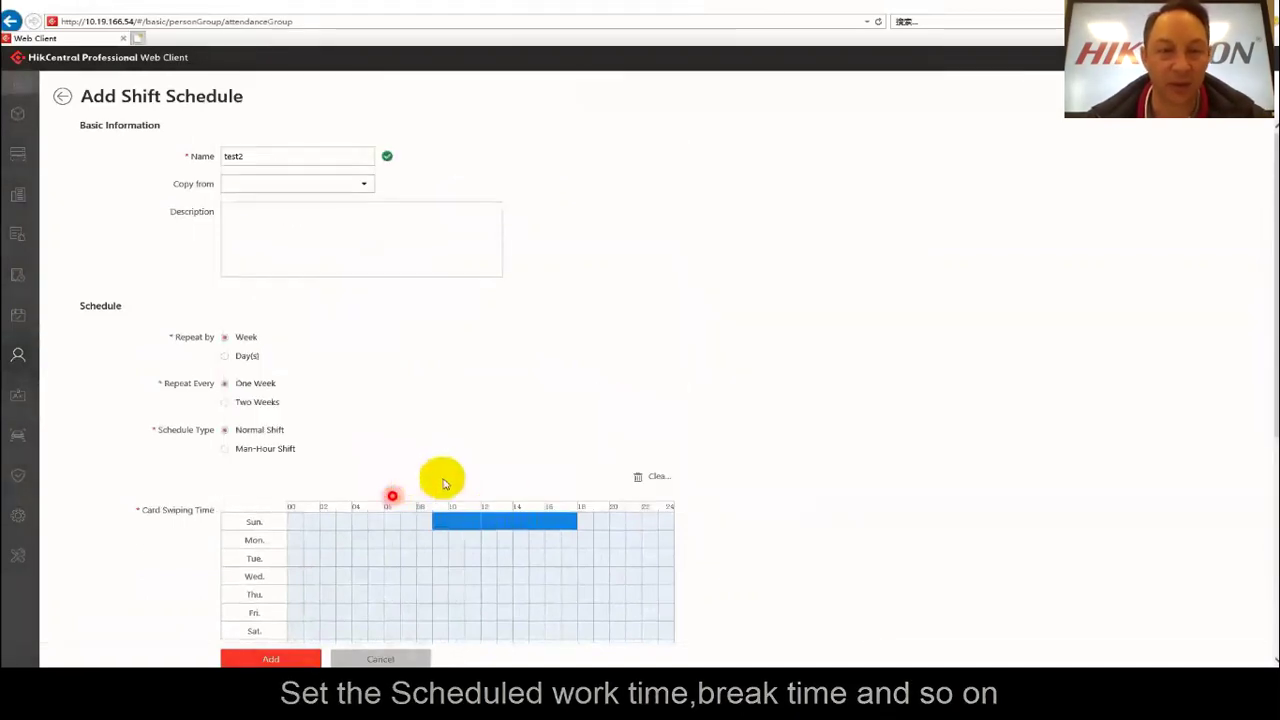
Copy the Sunday 09:00–18:00 shift to every day of the week.
click(500, 521)
click(512, 490)
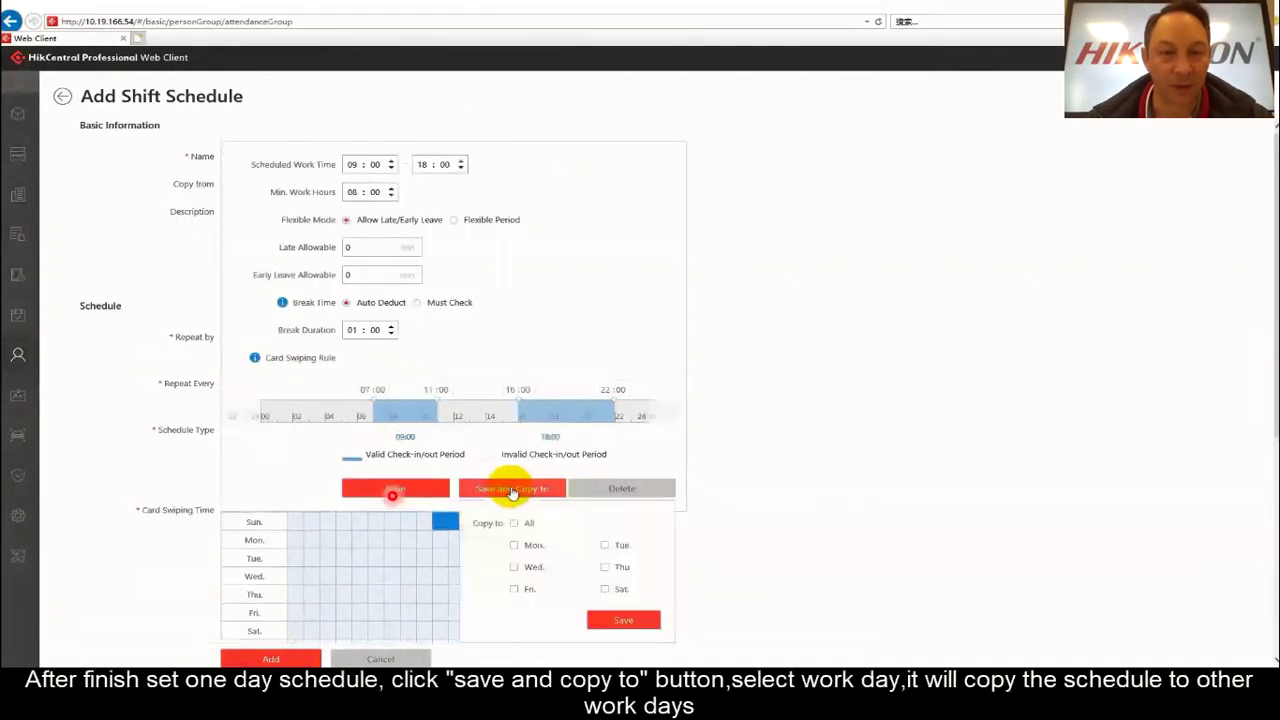
click(514, 523)
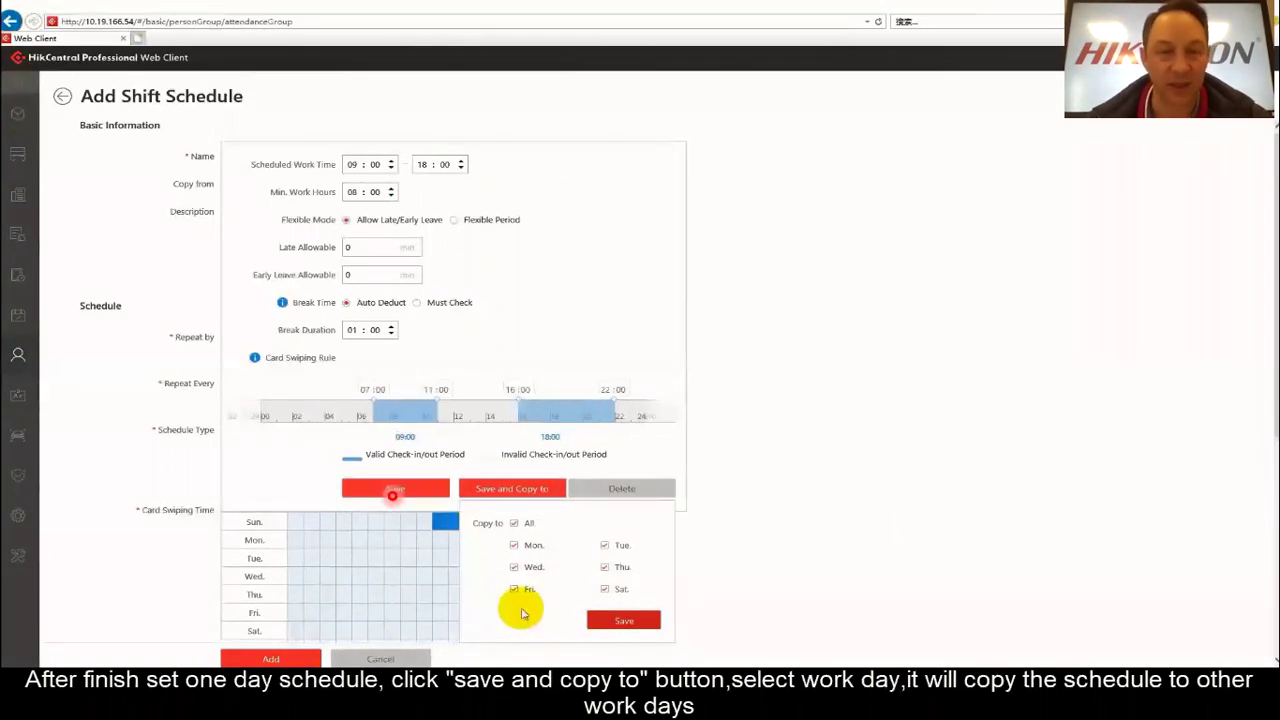
click(518, 614)
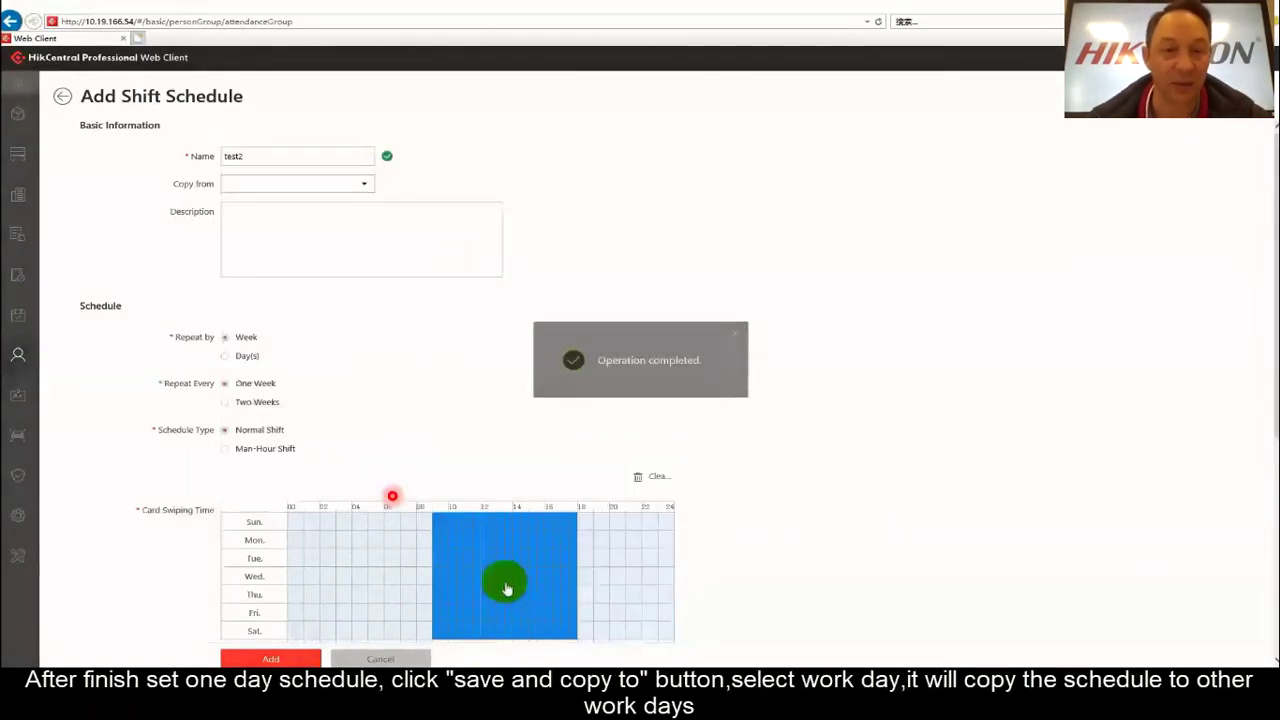
click(491, 601)
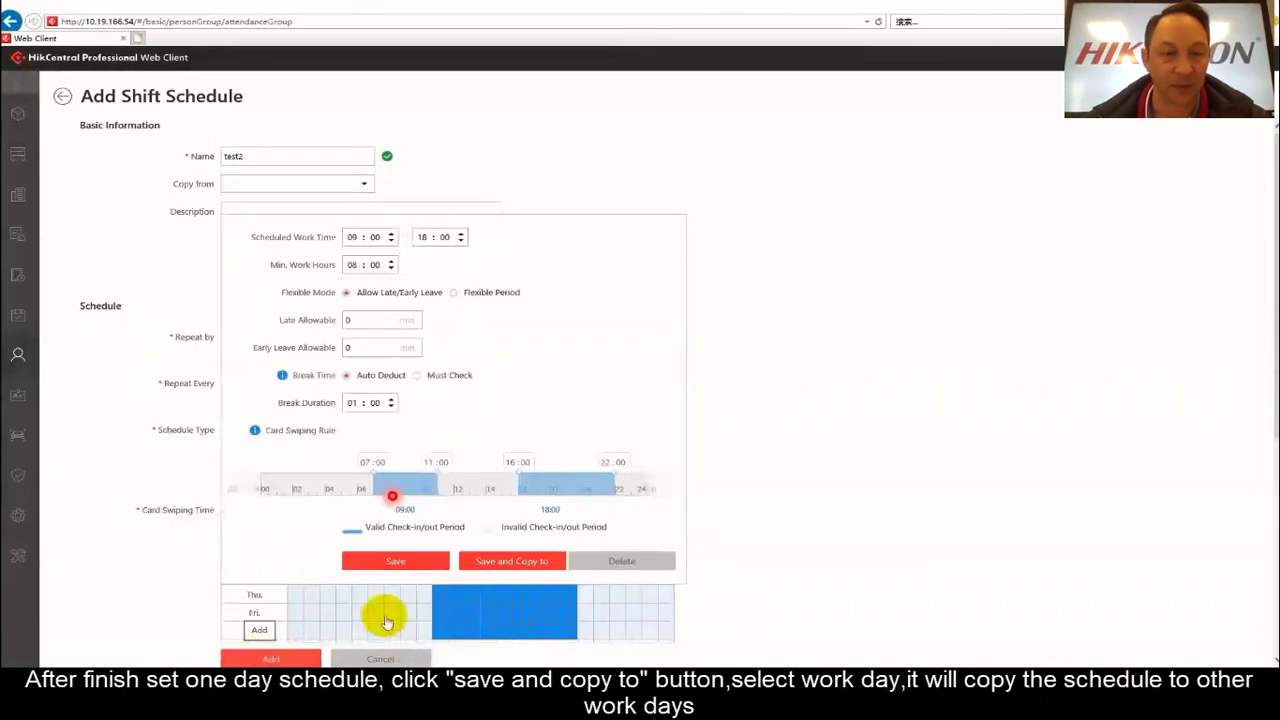
click(470, 607)
Save shift schedule test2 and add the selected person to attendance group test2.
click(268, 660)
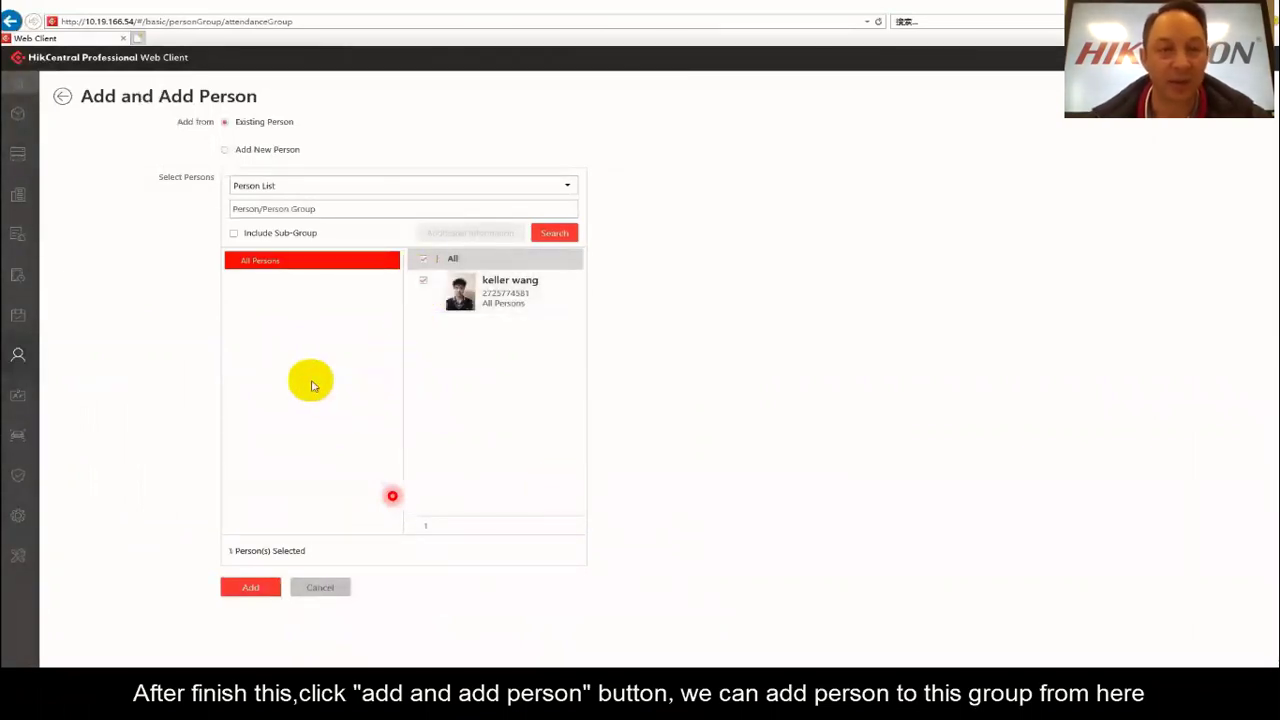
click(249, 591)
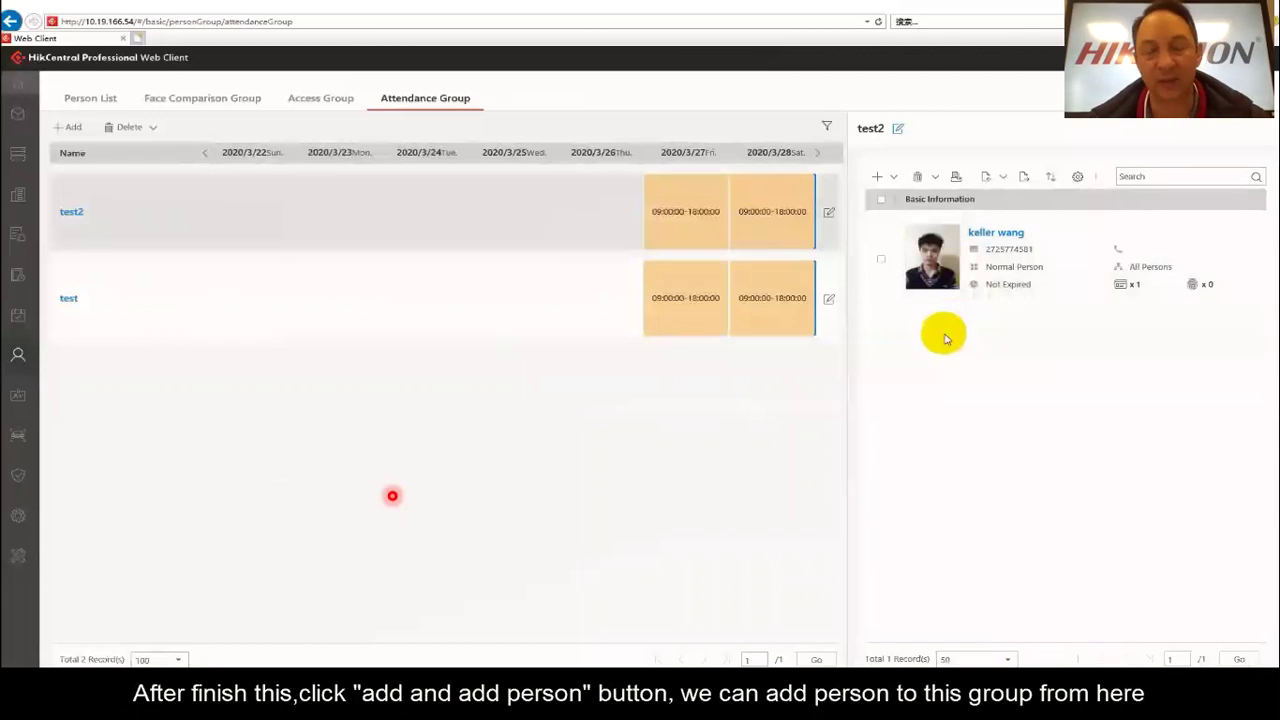
Set up a Door event for Abnormal body temperature with 5604's Door 01 as source.
mouse_move(26, 275)
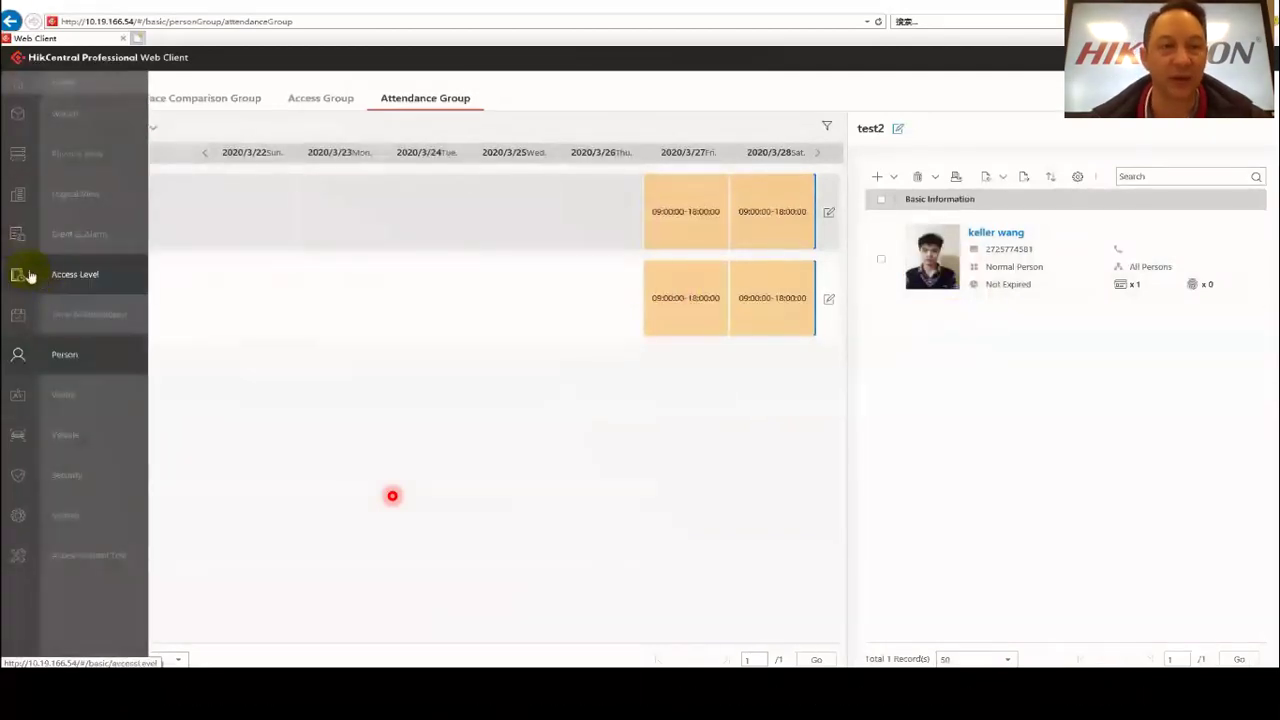
click(68, 236)
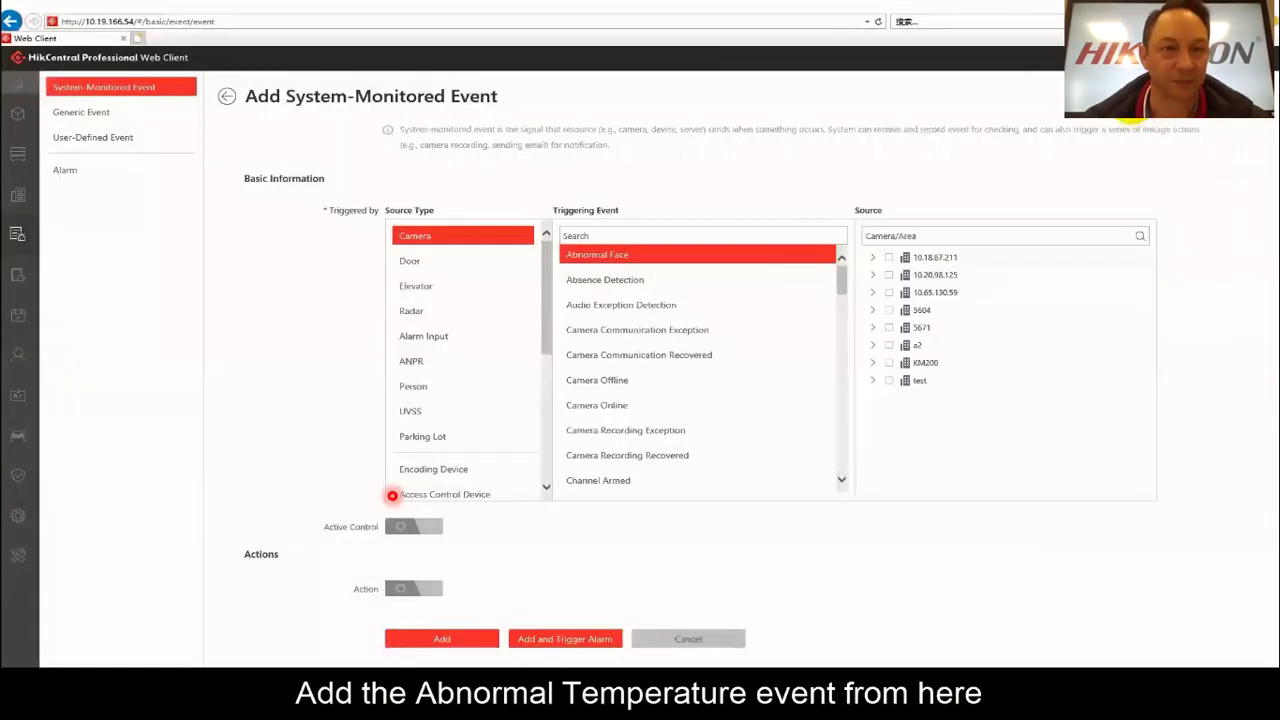
click(413, 263)
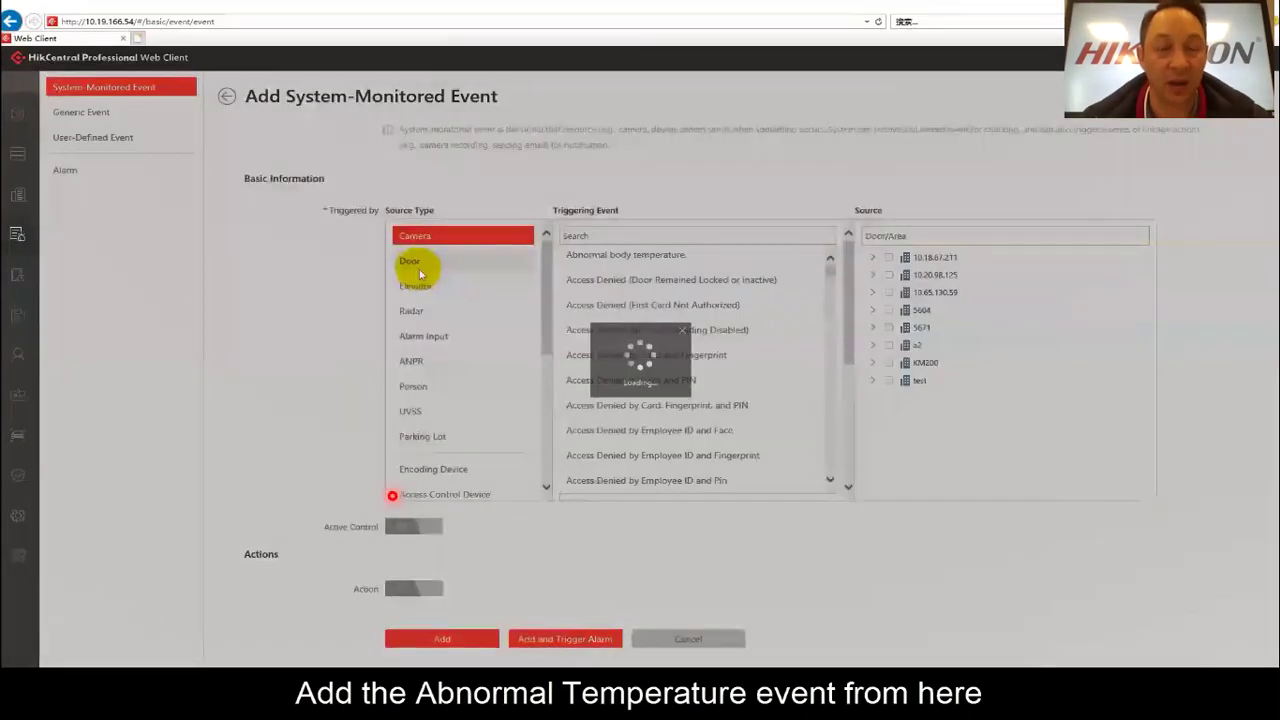
click(571, 257)
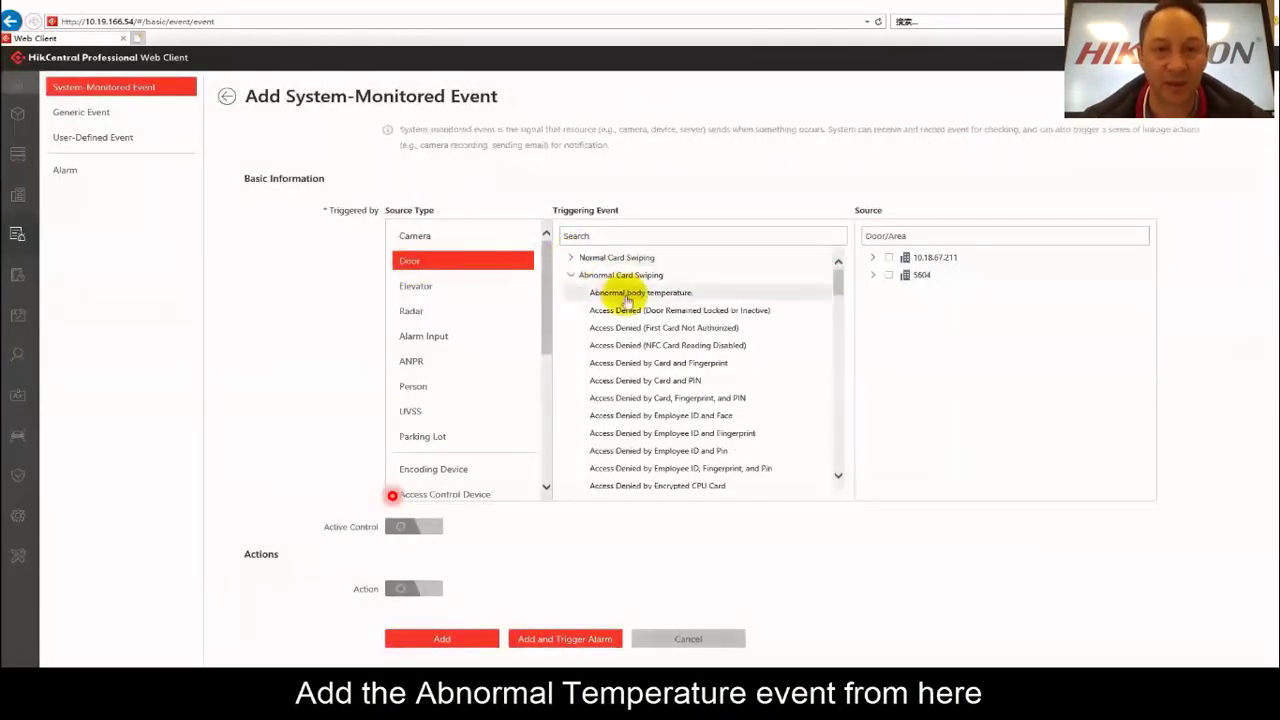
click(612, 293)
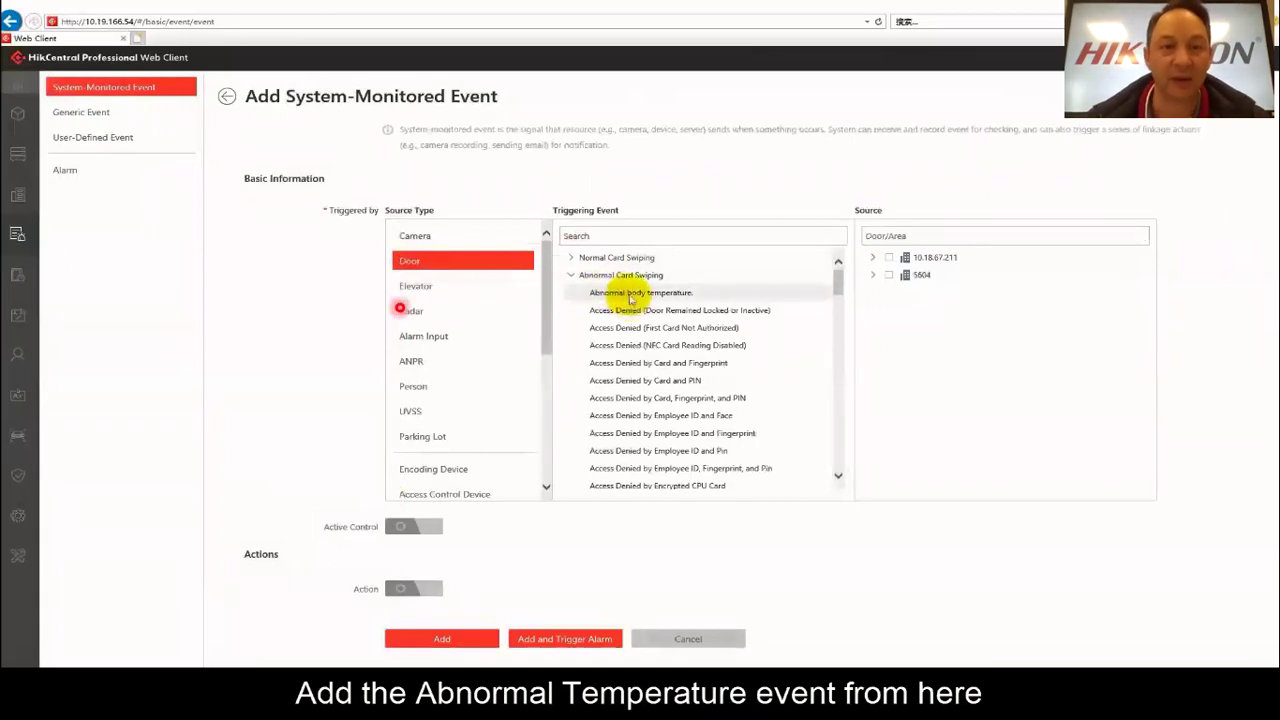
click(872, 258)
click(888, 257)
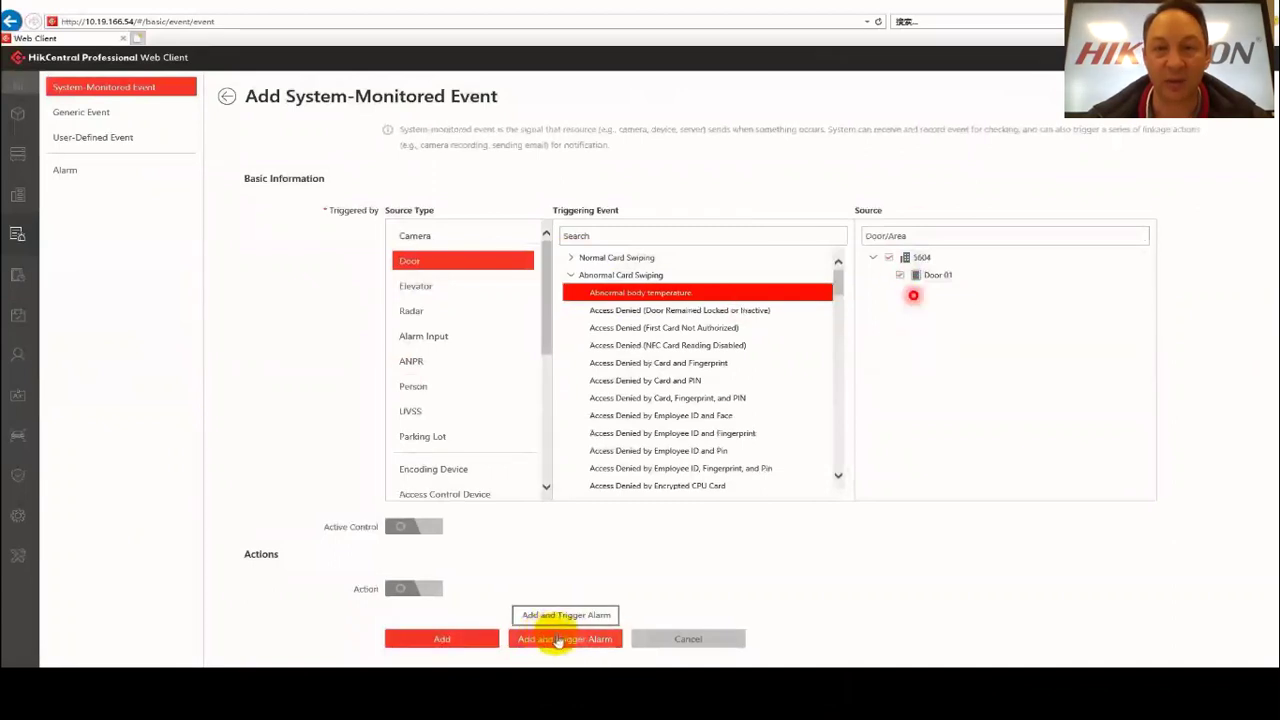
Enable Action and Link Access Point for the abnormal body temperature event.
click(428, 588)
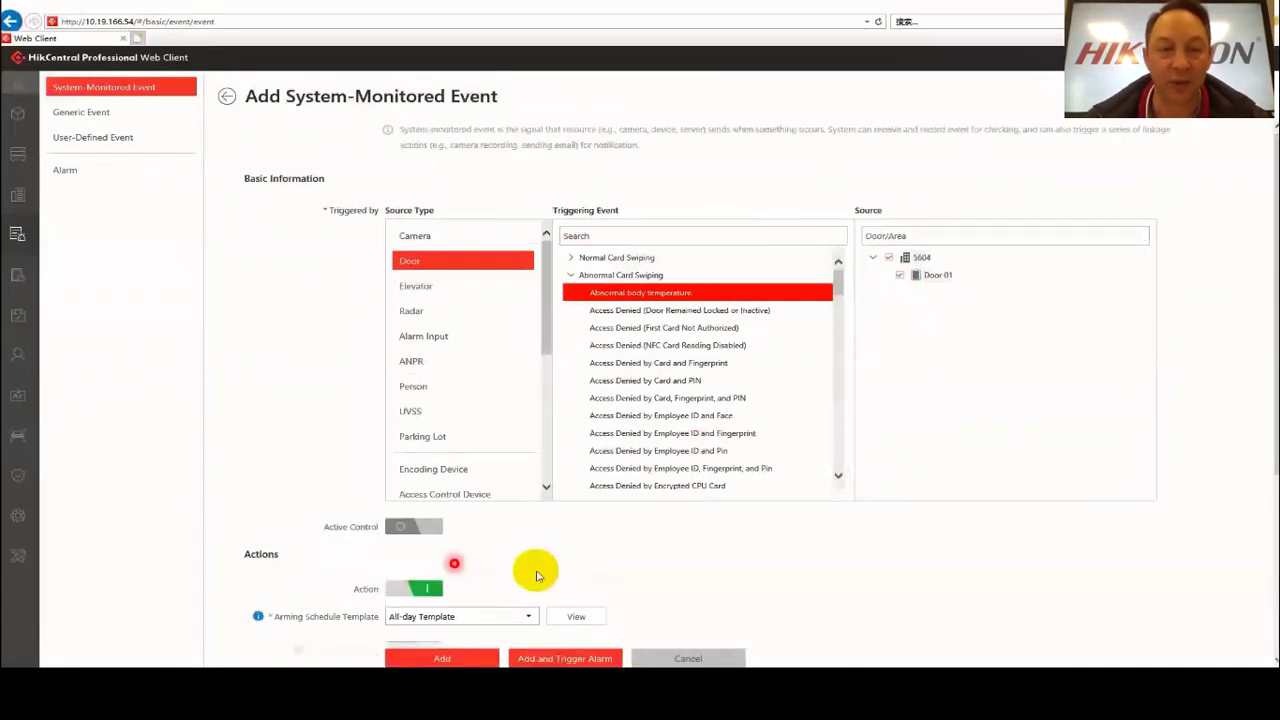
scroll(536, 576, down, 2)
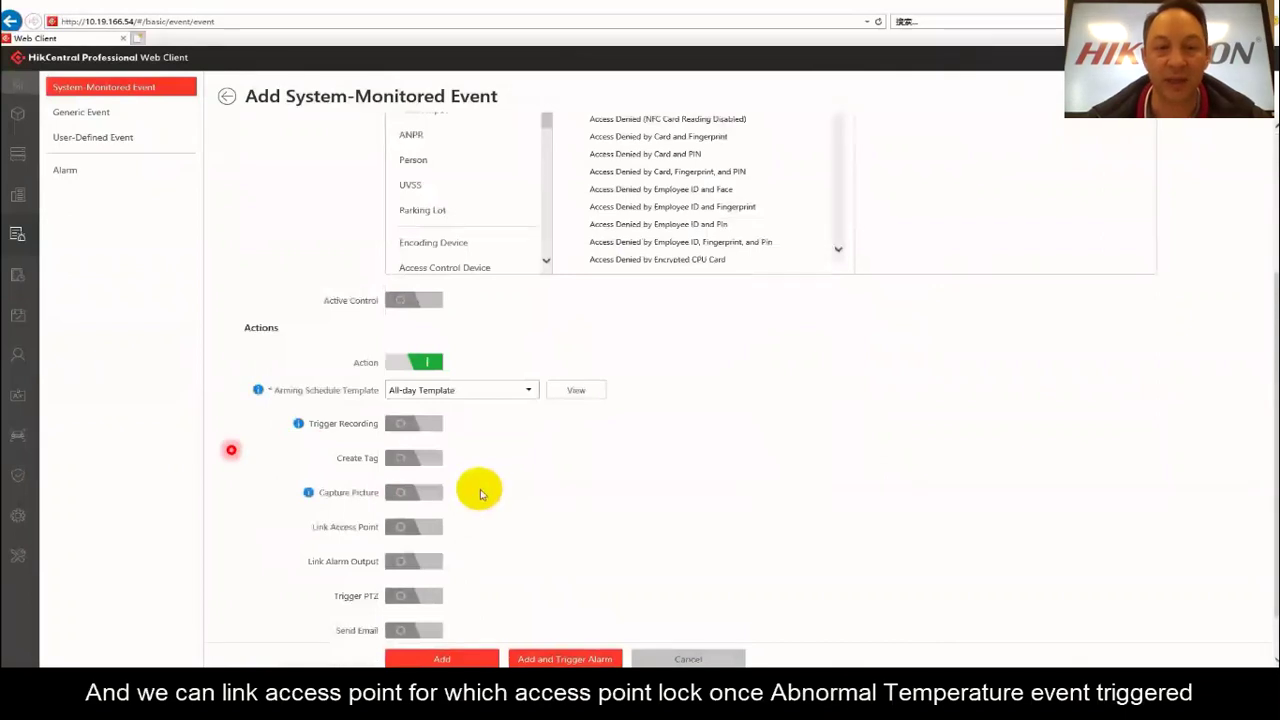
scroll(480, 493, down, 1)
click(400, 472)
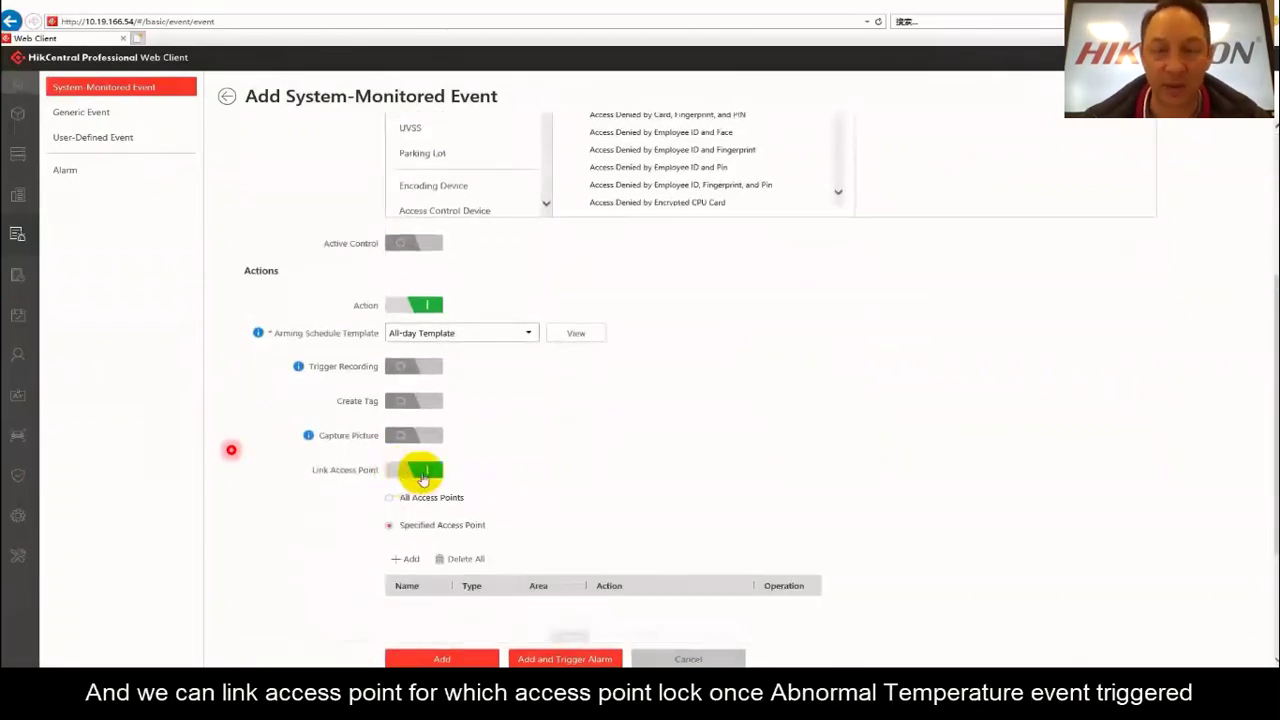
Link Door 01 under device 5604 as the access point, with its action set to Lock.
scroll(510, 535, down, 1)
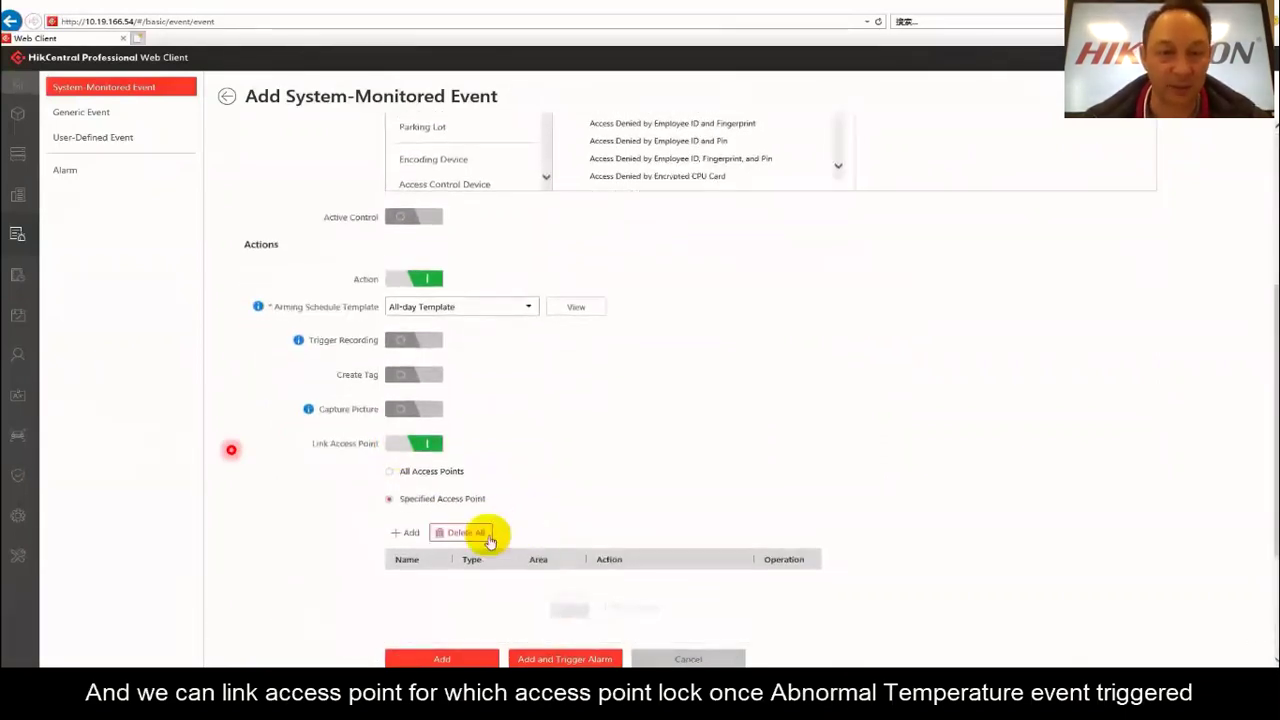
click(402, 533)
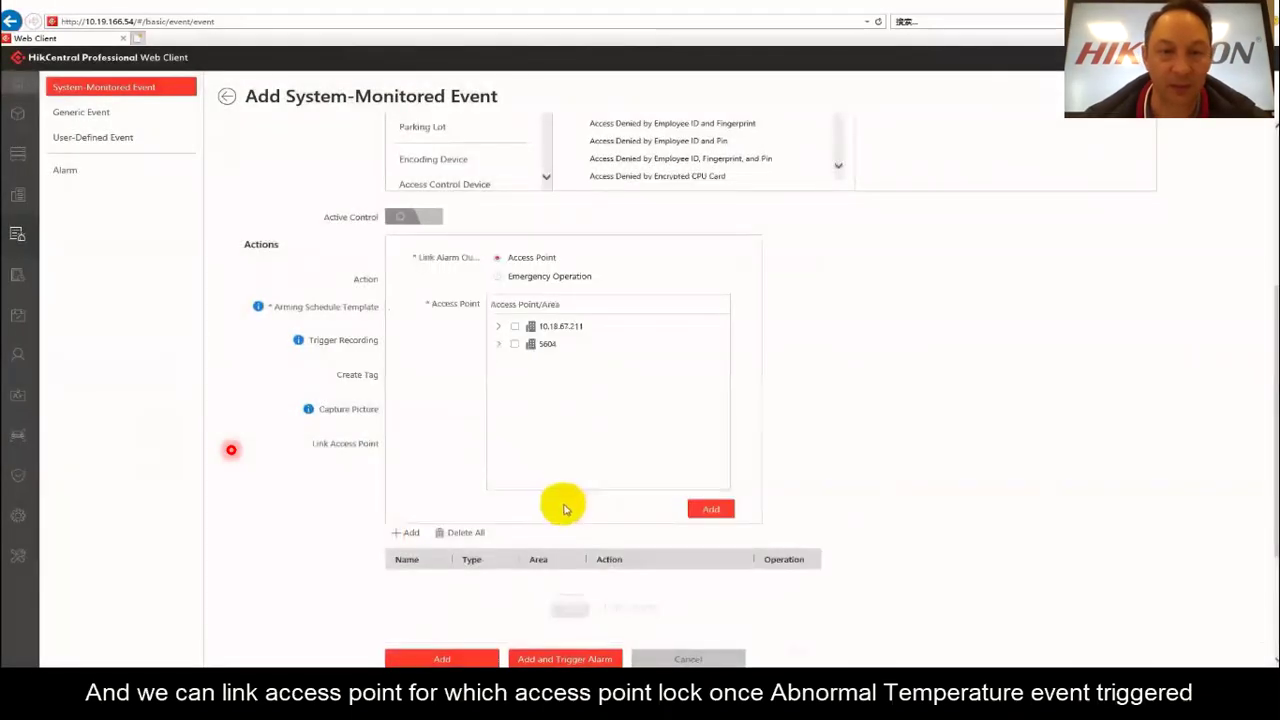
click(499, 344)
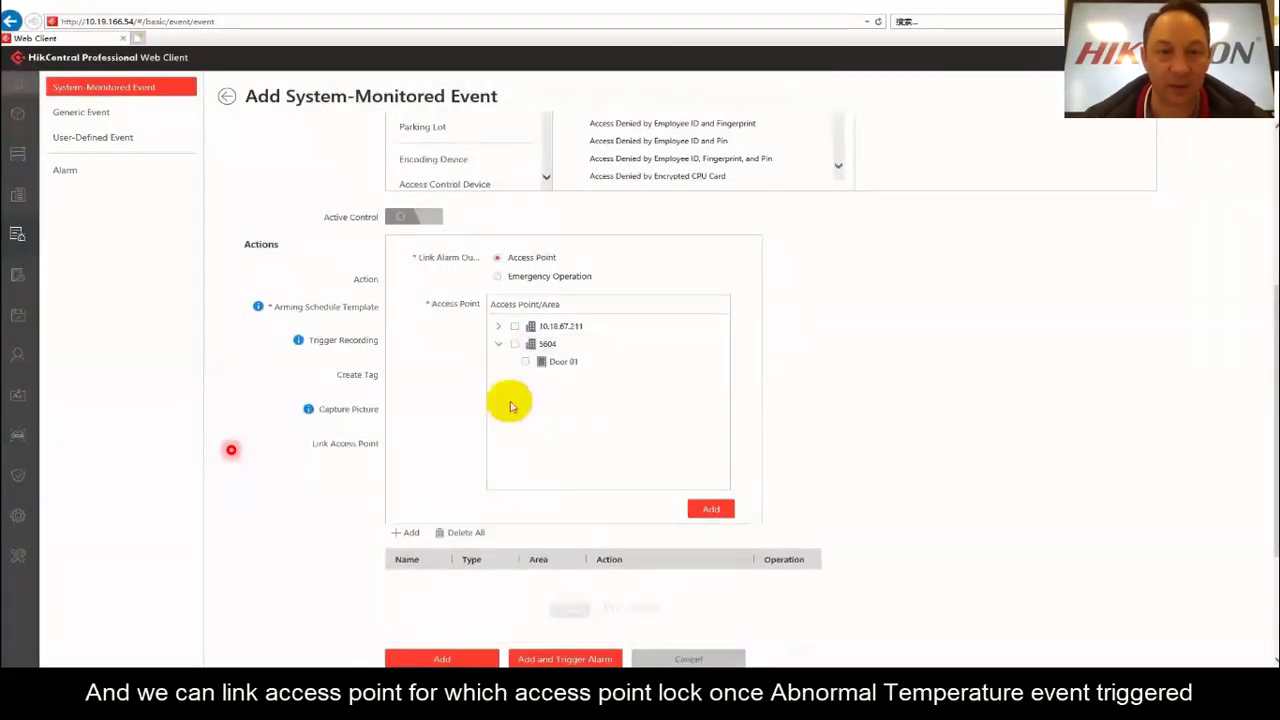
click(525, 361)
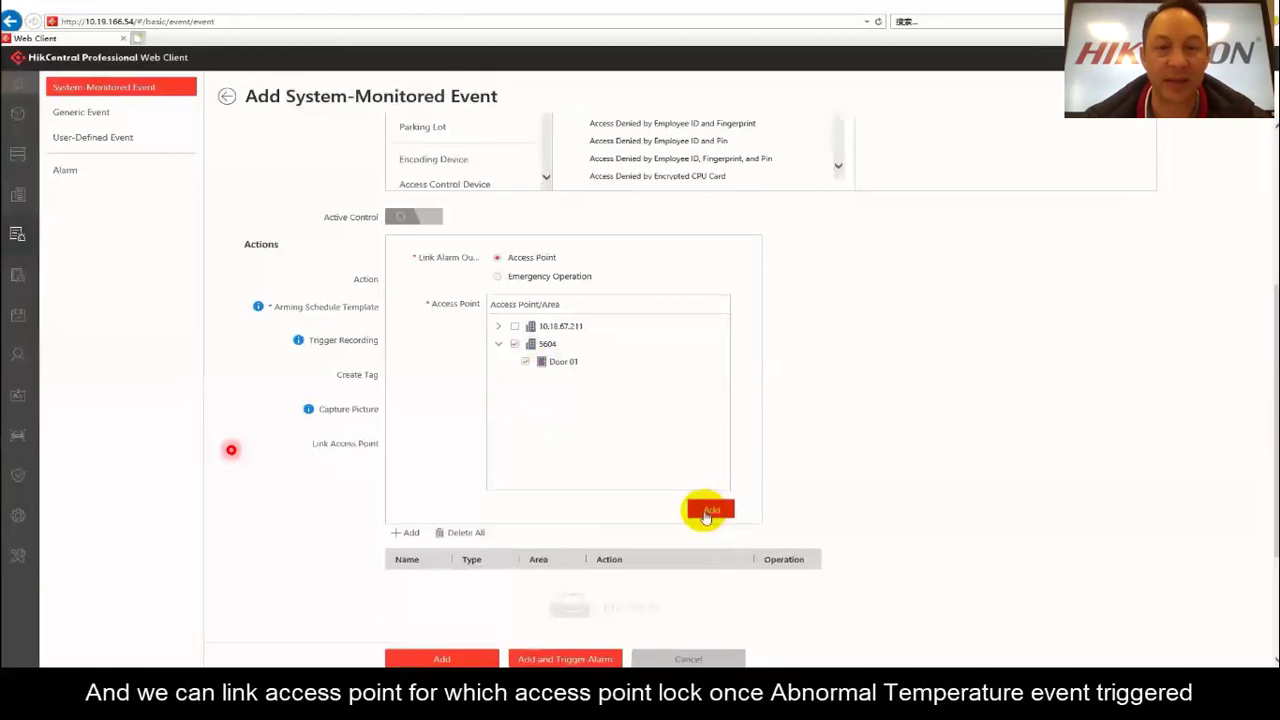
click(710, 509)
click(737, 582)
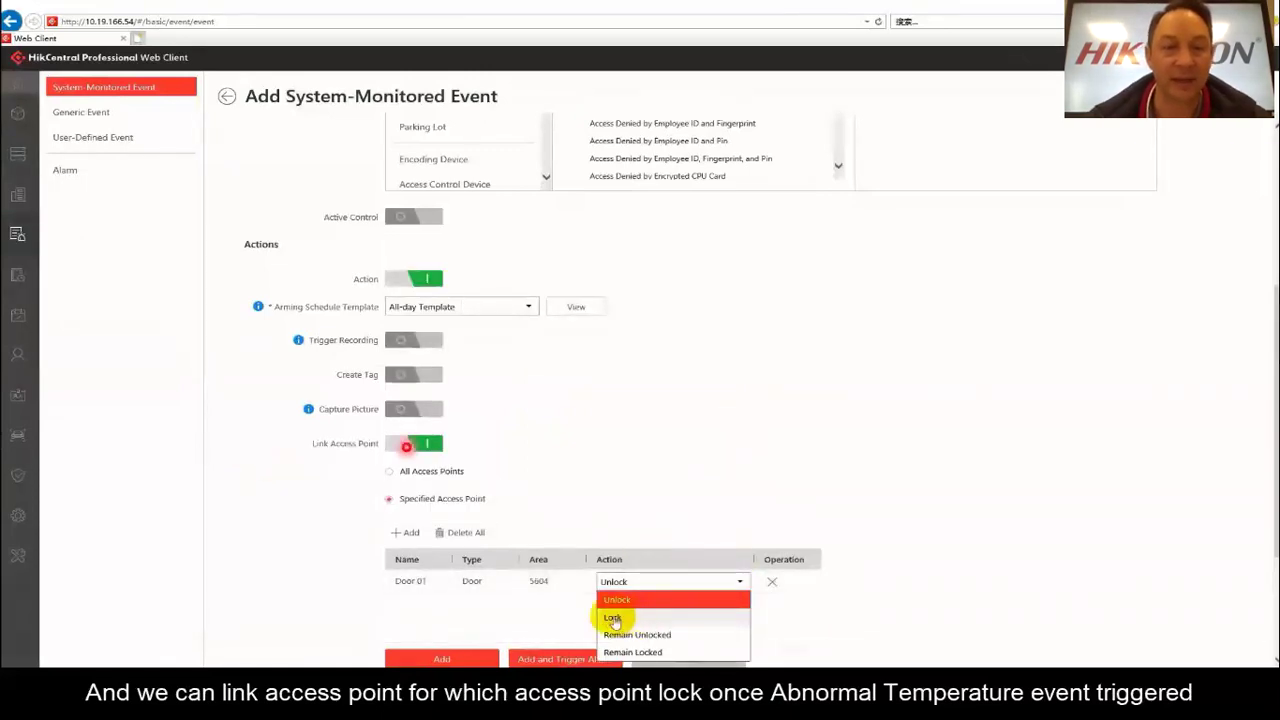
click(613, 620)
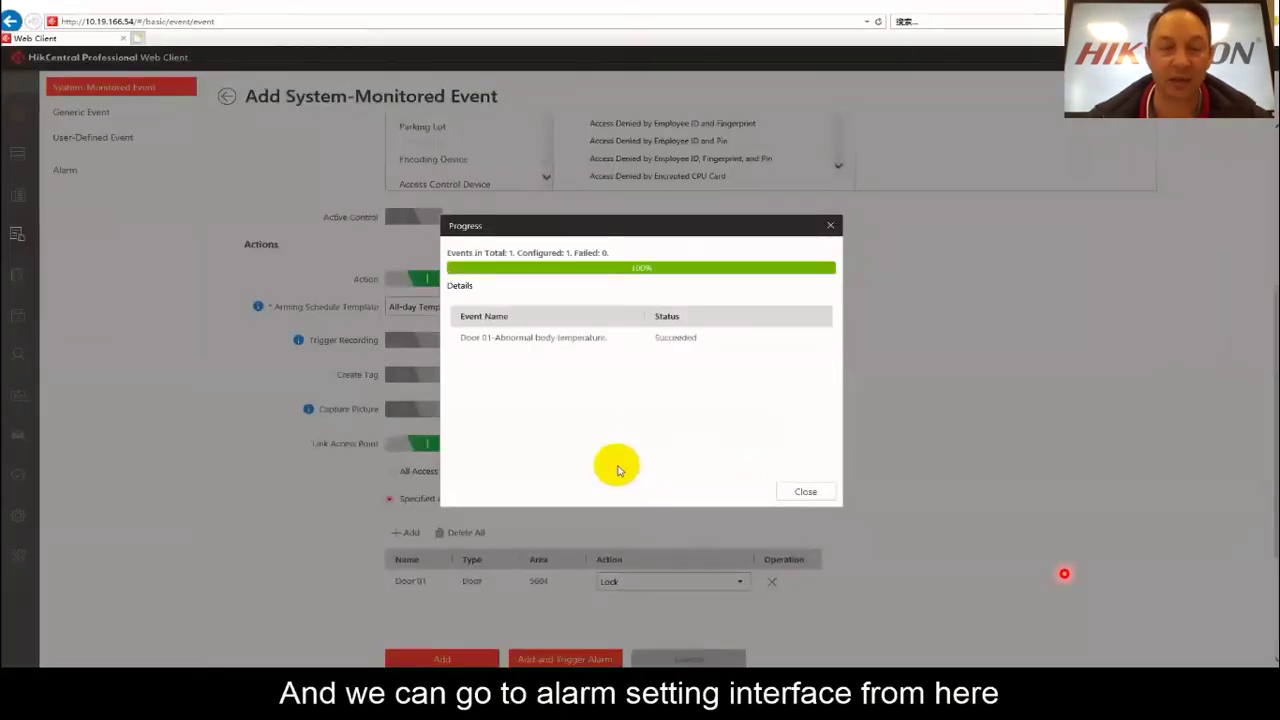
Add the Door 01 temperature alarm with Trigger Pop-up Window checked, dismissing both progress reports.
click(806, 491)
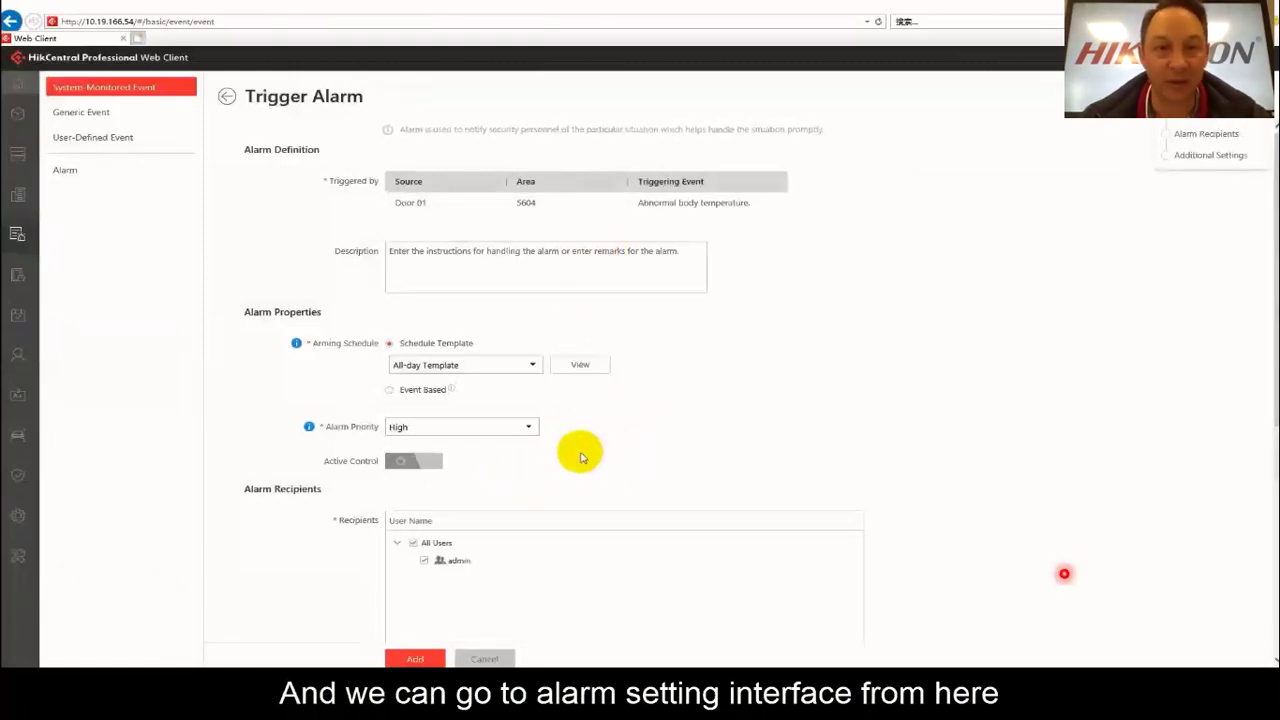
scroll(575, 475, down, 3)
scroll(575, 475, down, 3)
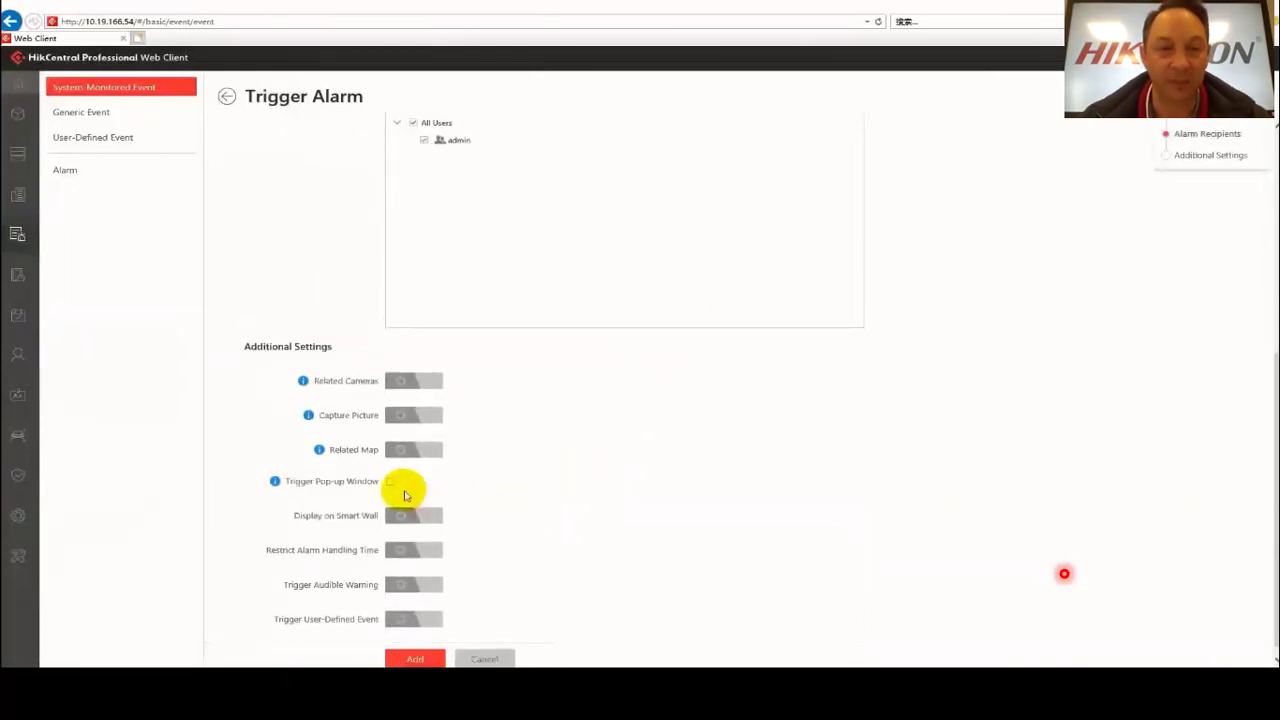
click(390, 482)
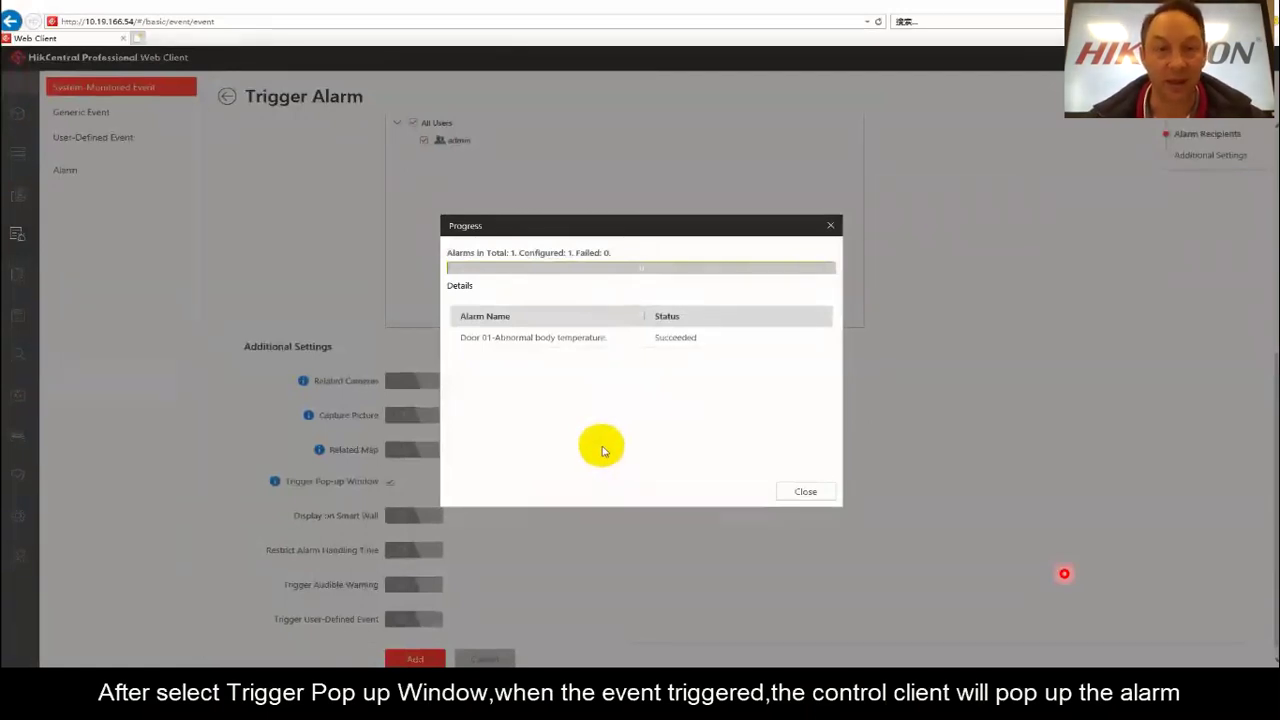
click(802, 493)
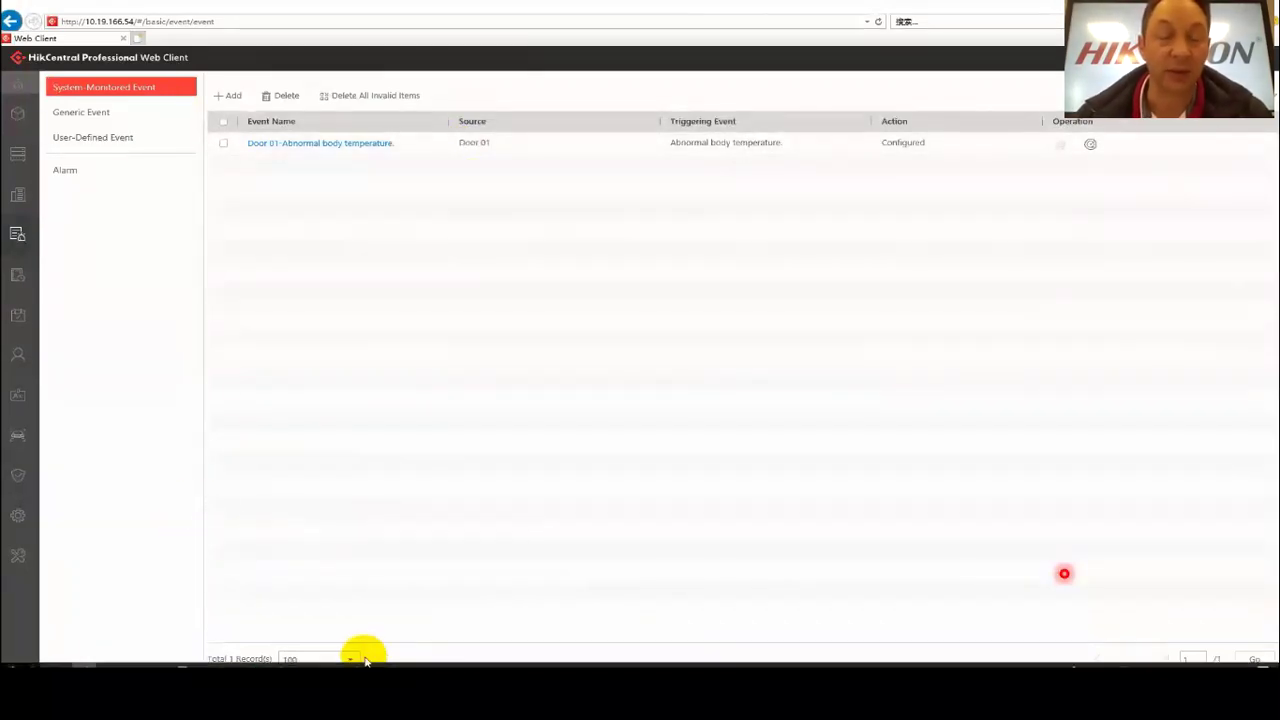
Switch to the Control Client and open the Door module from the home page.
click(482, 655)
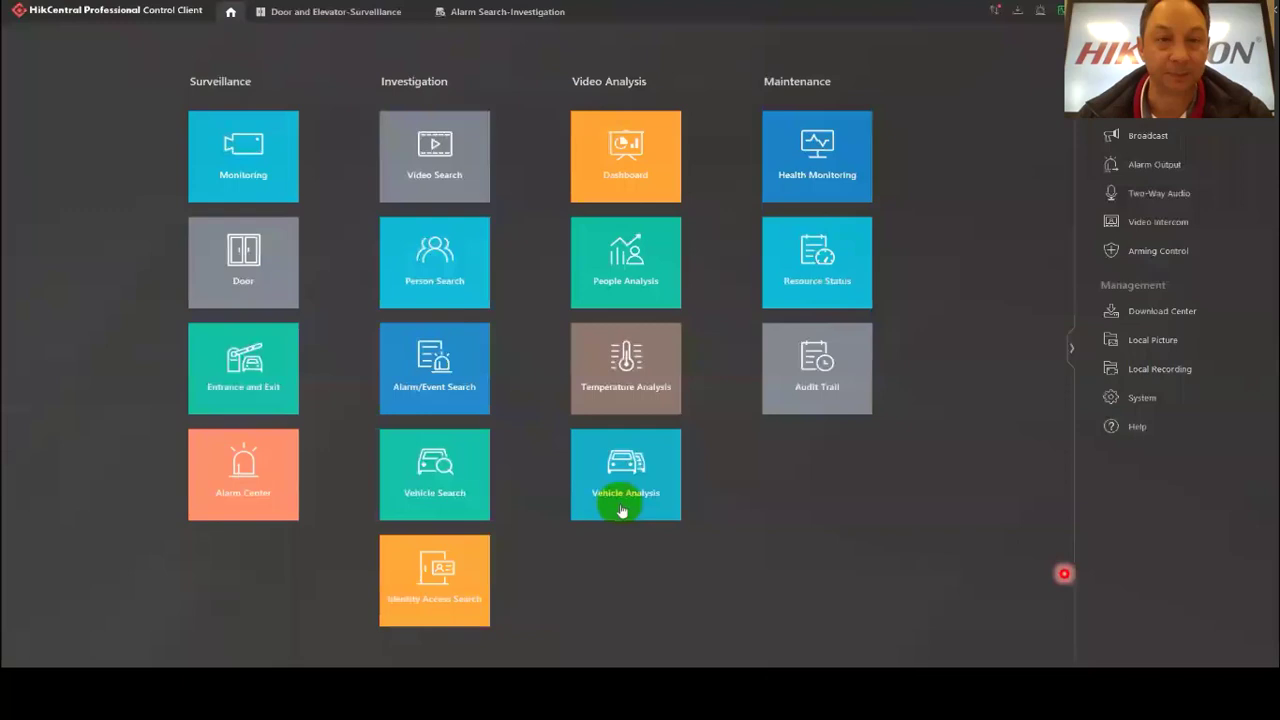
click(244, 262)
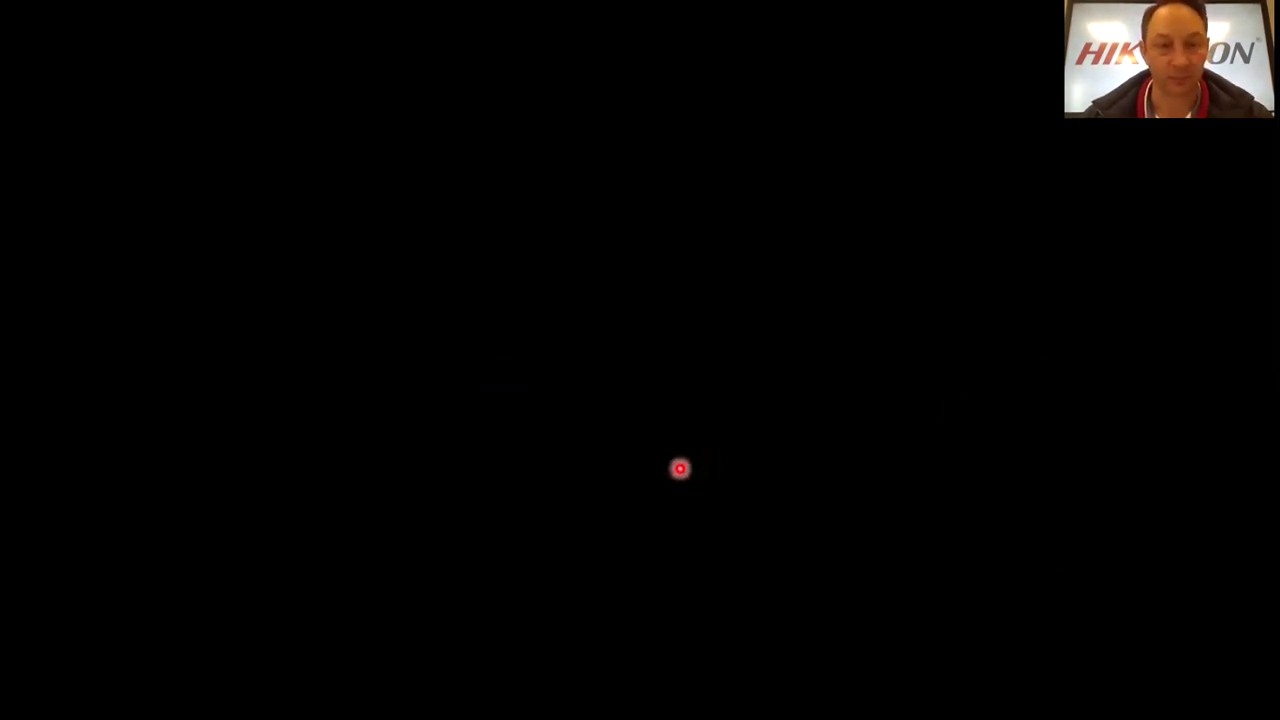
Leave laser pointer mode and seek the demo video near its end, to the Control Client home screen.
key(ctrl+l)
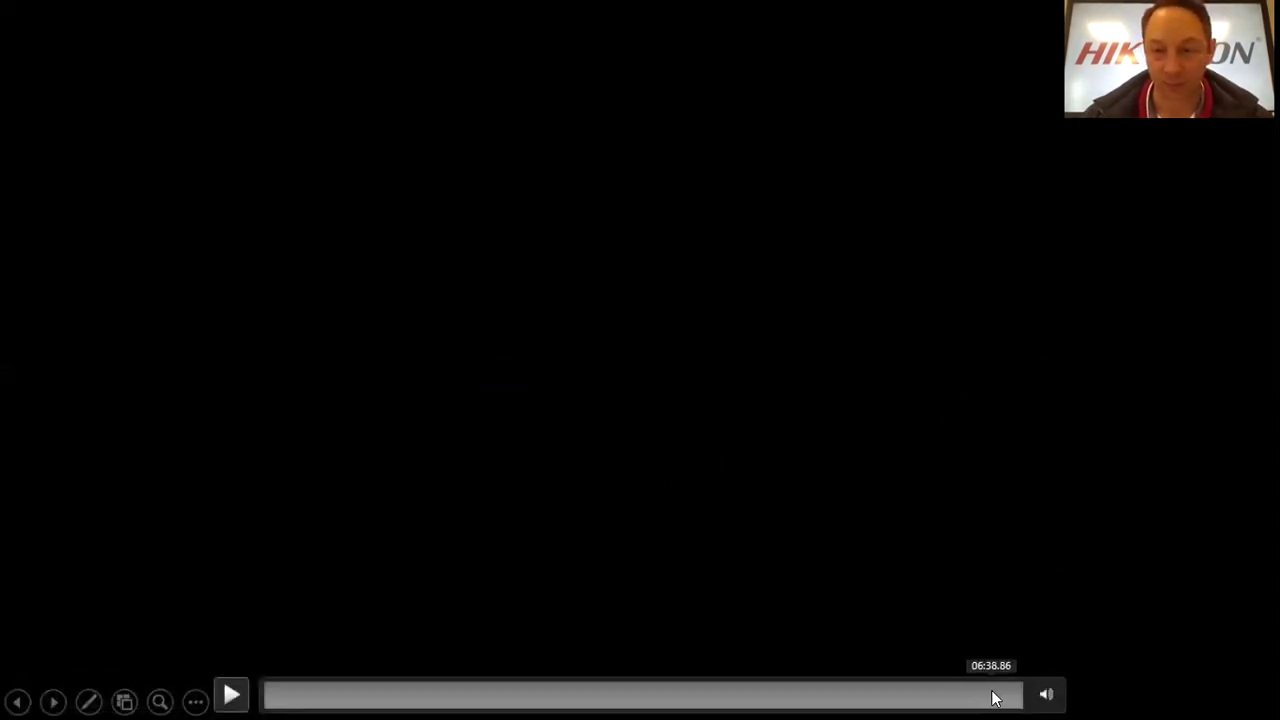
click(1004, 697)
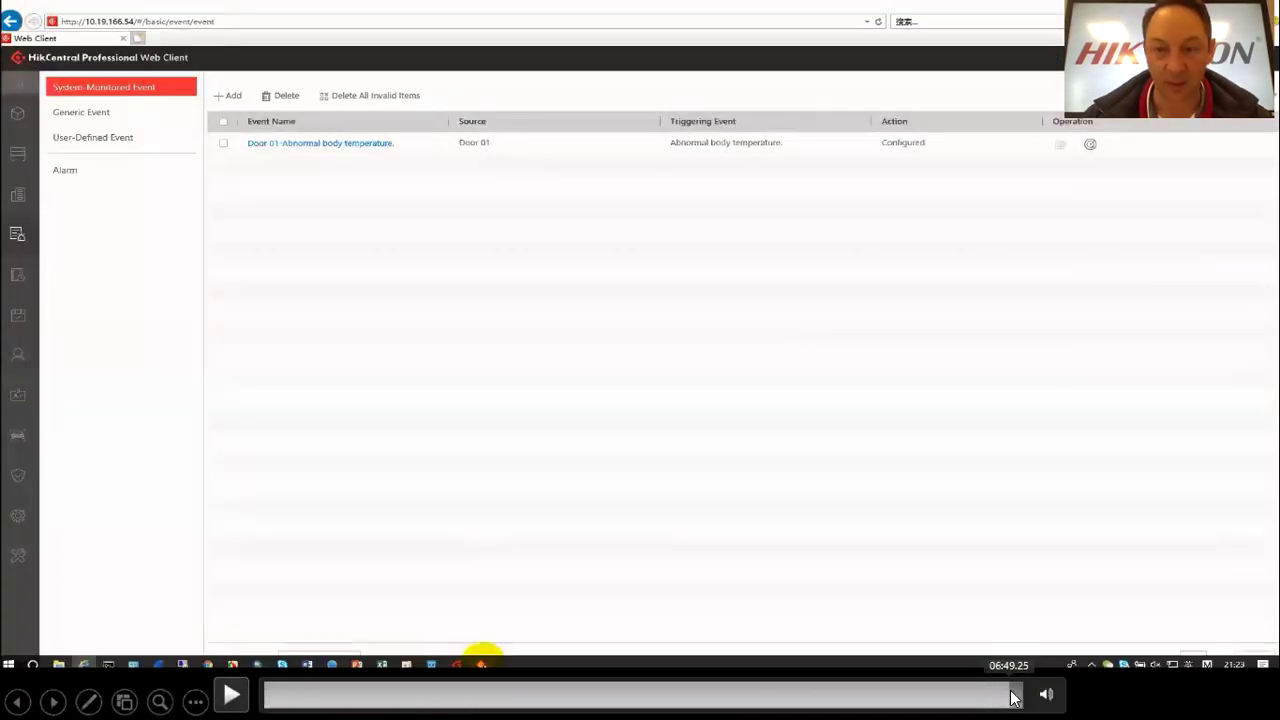
click(1018, 697)
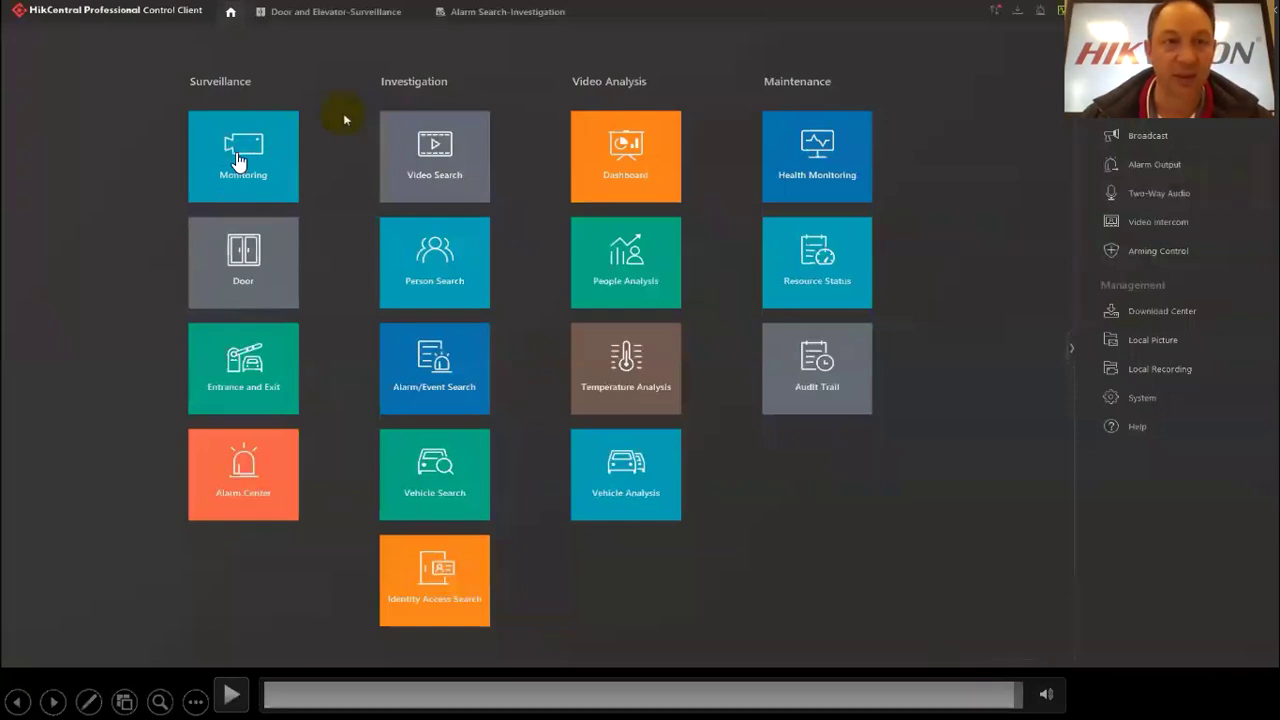
click(88, 700)
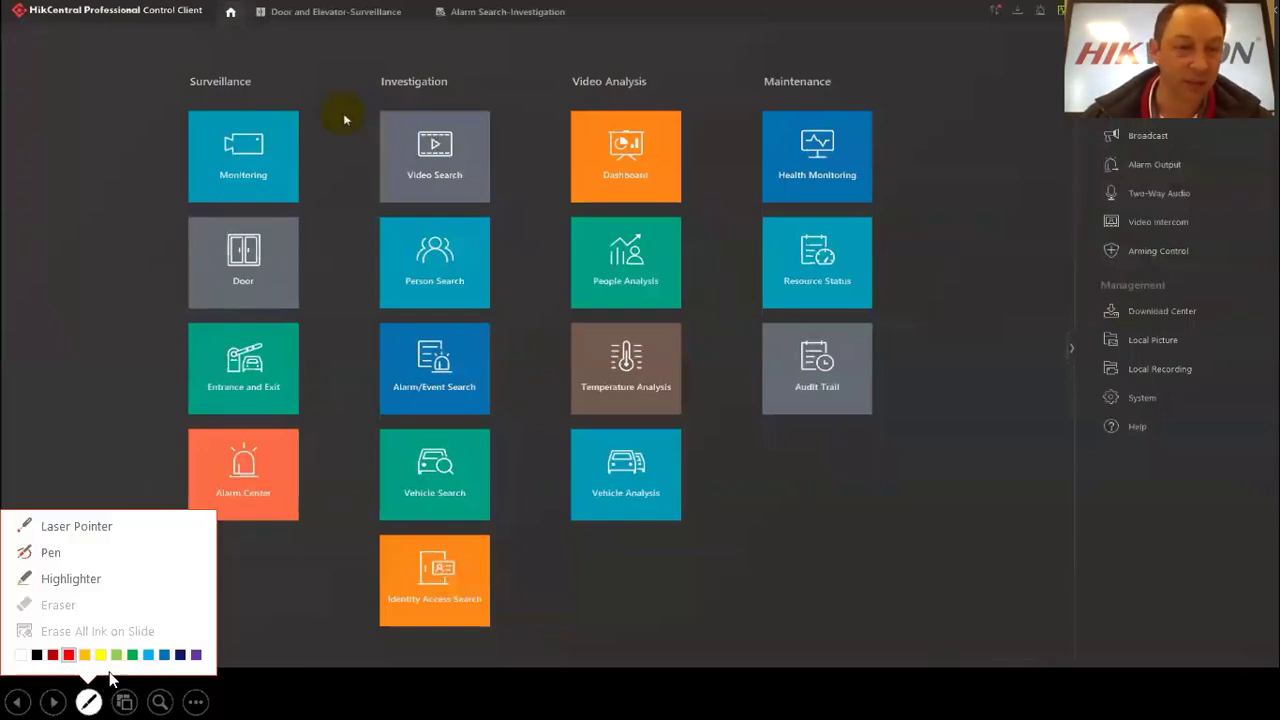
Use the slideshow Laser Pointer while the demo shows Door 01's locked state and temperature events.
click(77, 525)
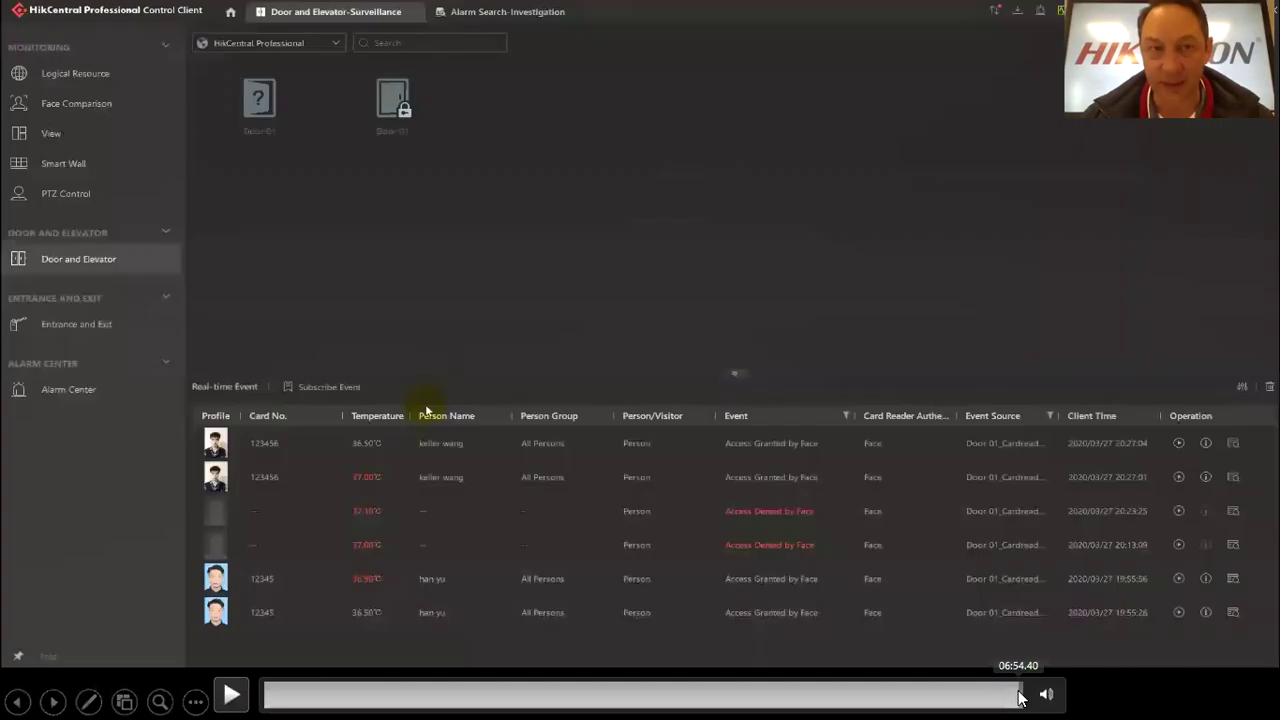
click(98, 700)
click(96, 528)
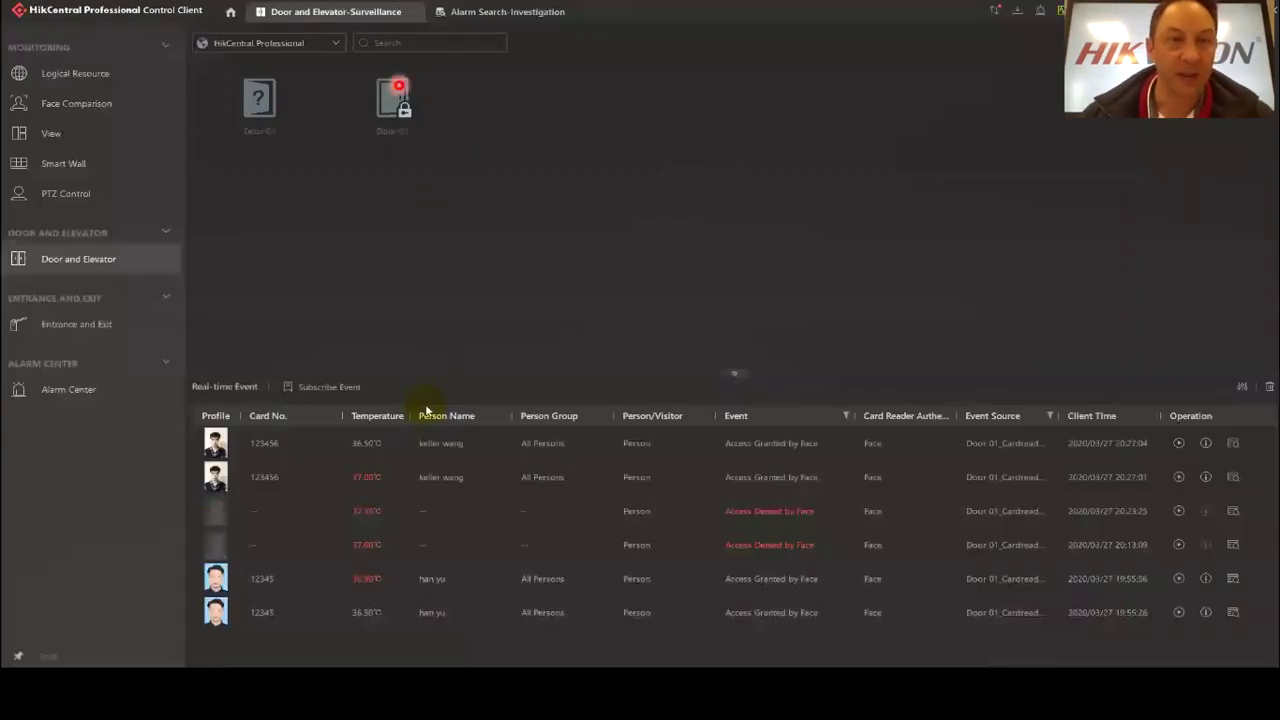
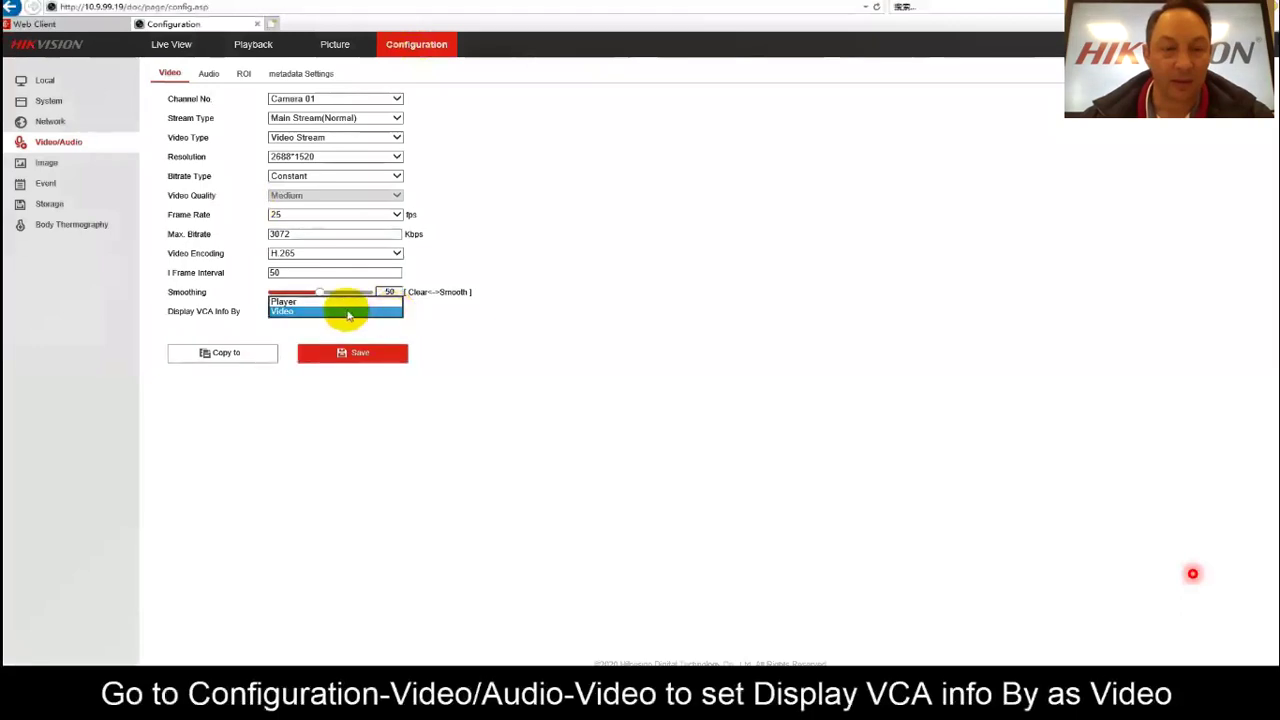
Save Video as the VCA info display source on the thermal camera.
click(343, 330)
click(358, 354)
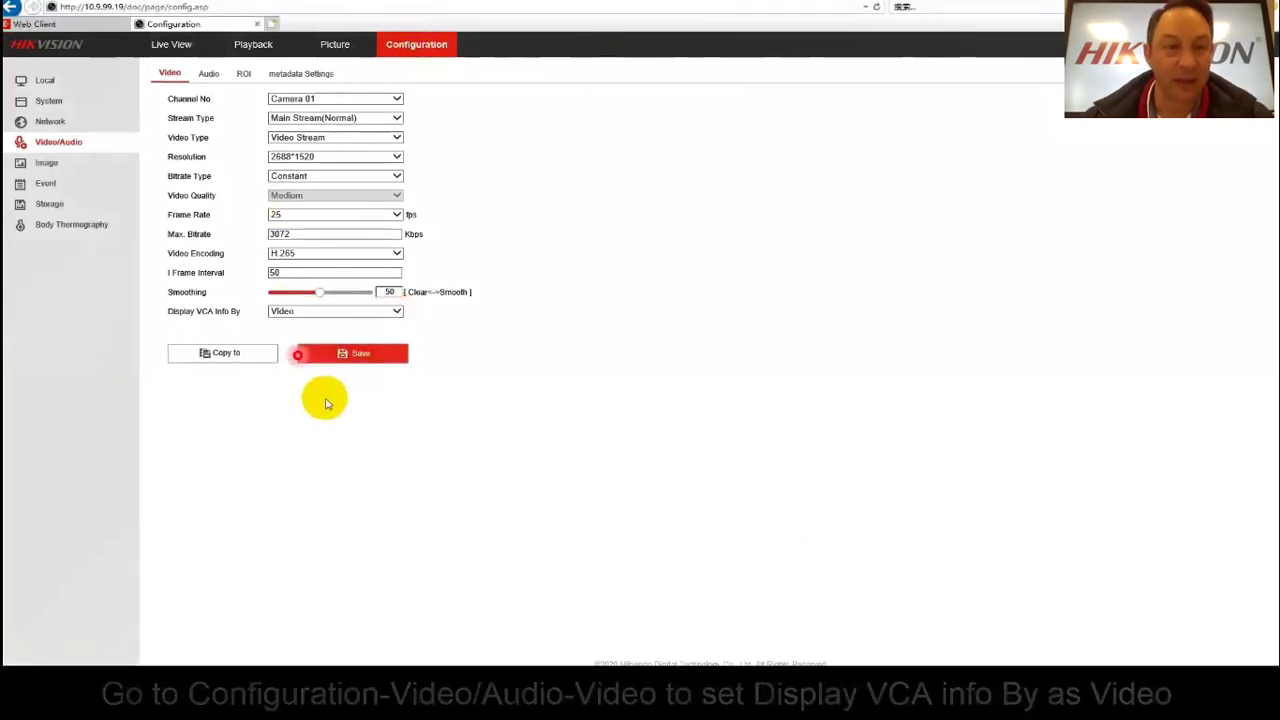
click(52, 225)
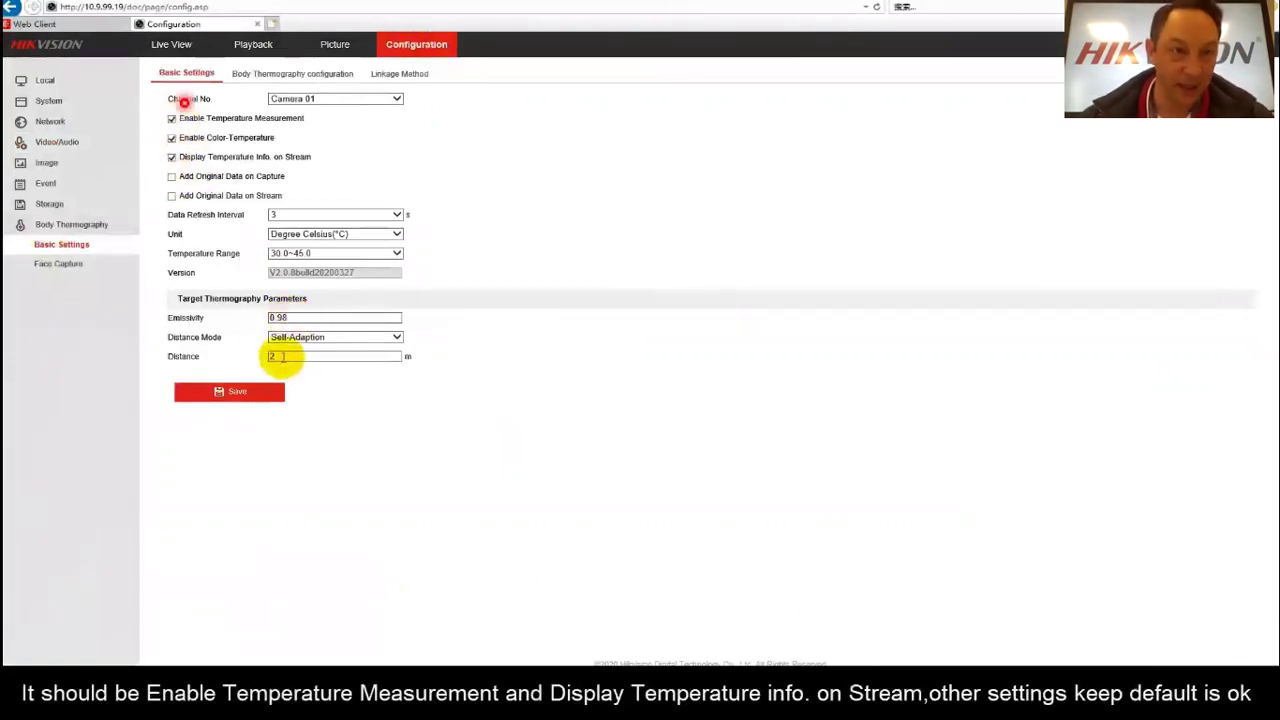
click(274, 78)
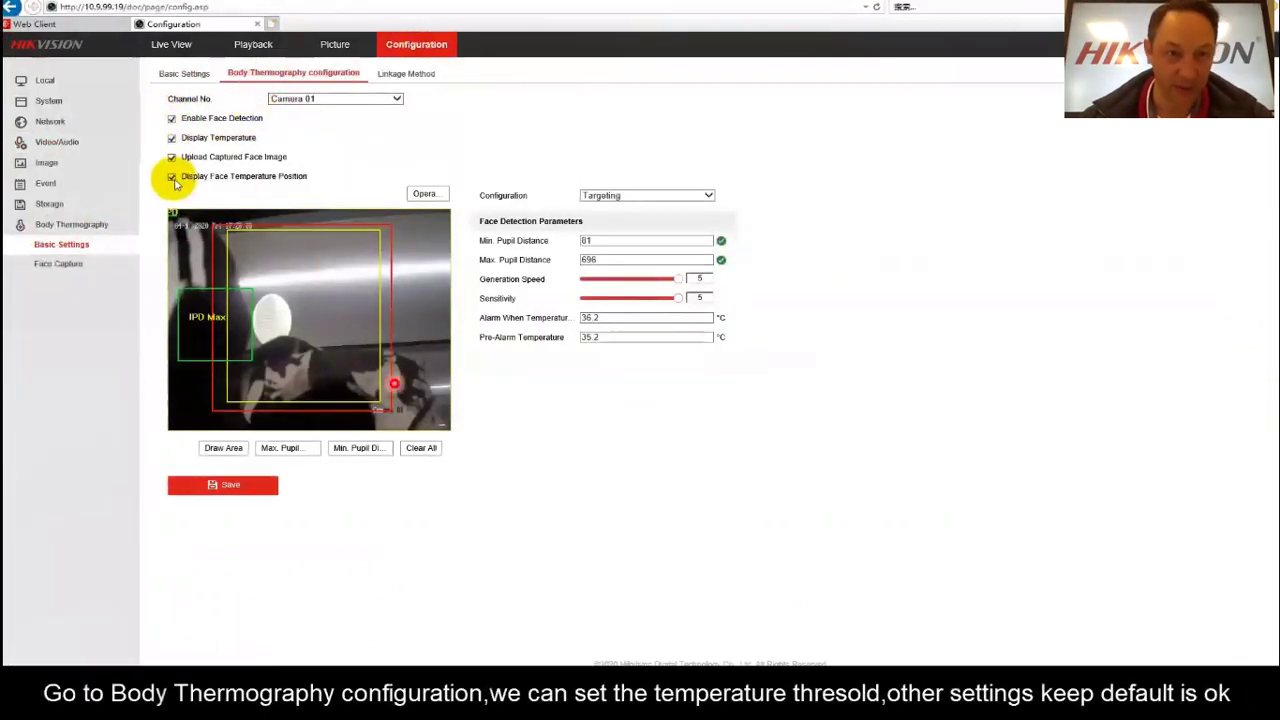
Set body thermography alarm to 36.1 °C and pre-alarm to 35.1 °C, then select Camera 02.
click(607, 318)
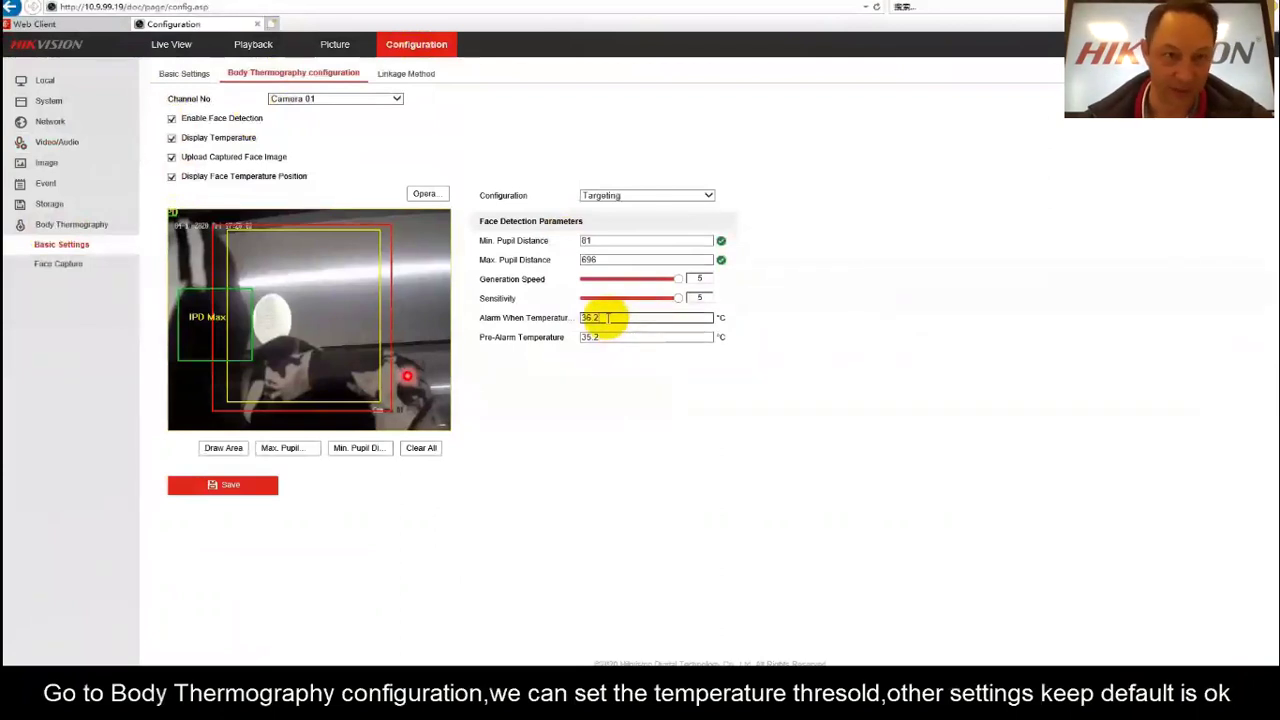
key(BackSpace)
text(1)
click(621, 338)
key(BackSpace)
text(1)
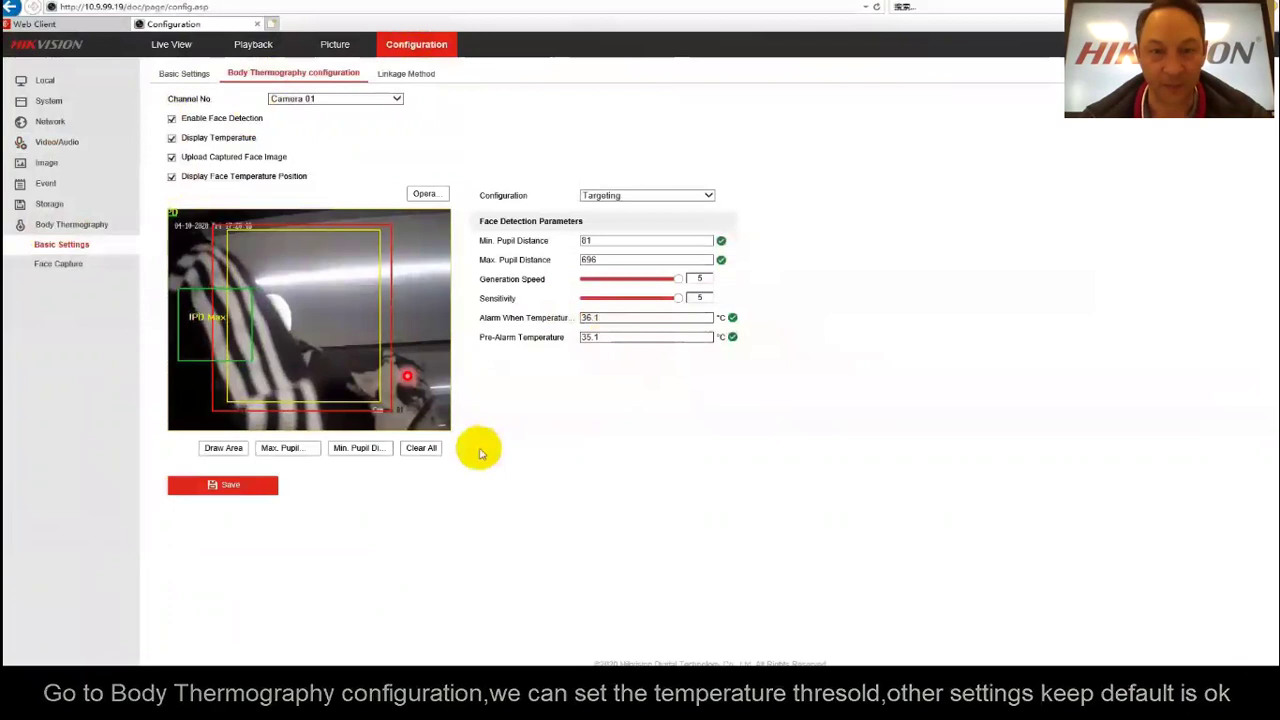
click(396, 101)
click(305, 112)
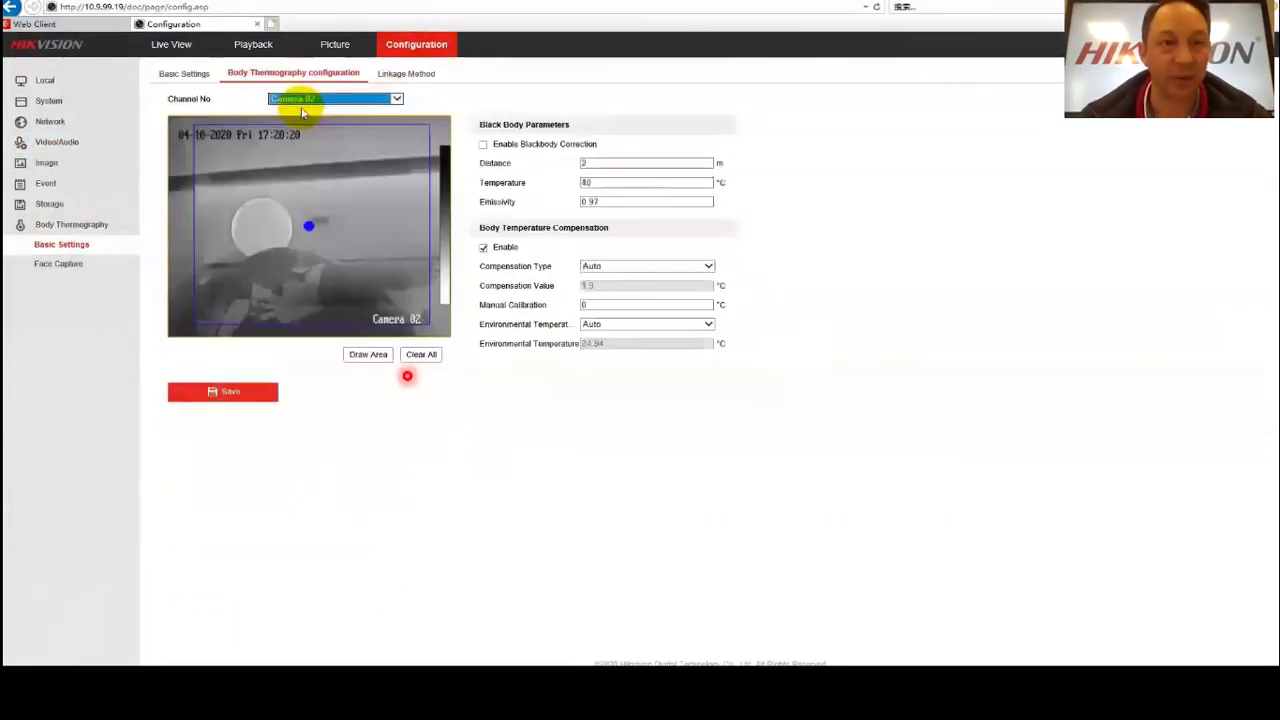
Enable body temperature compensation and save the Notify Surveillance Center linkage.
click(484, 247)
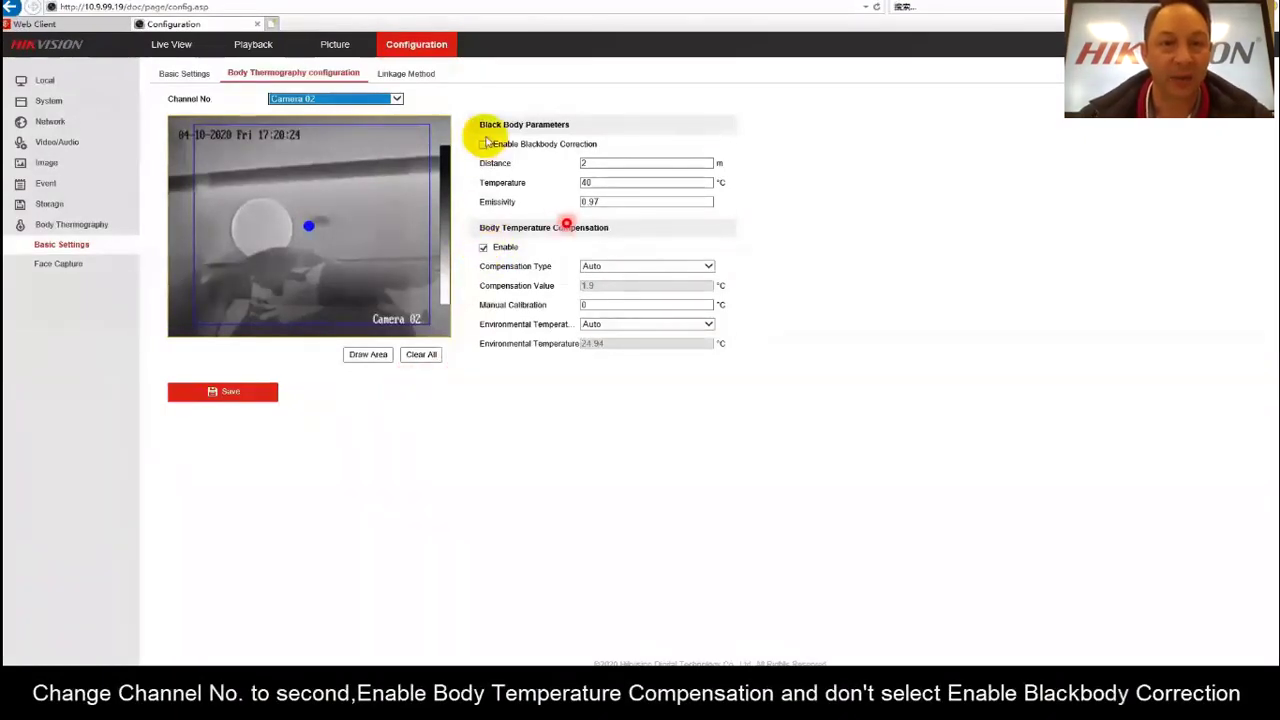
click(403, 73)
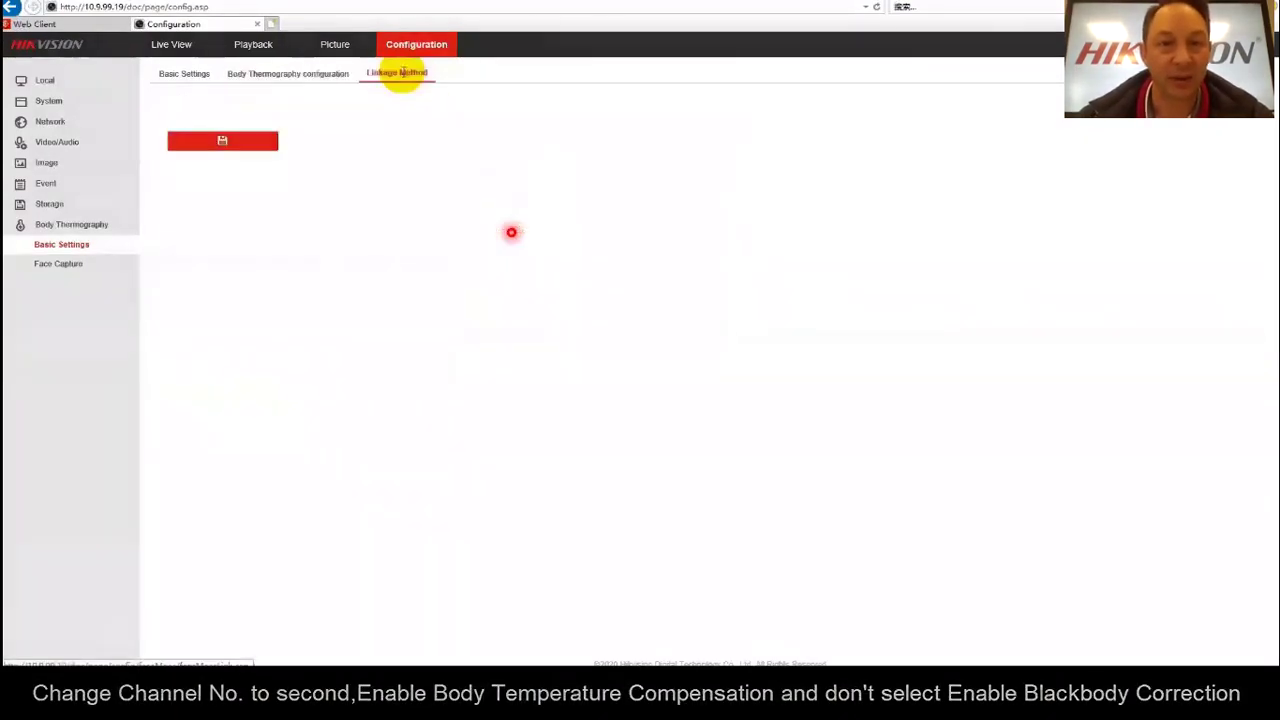
click(286, 120)
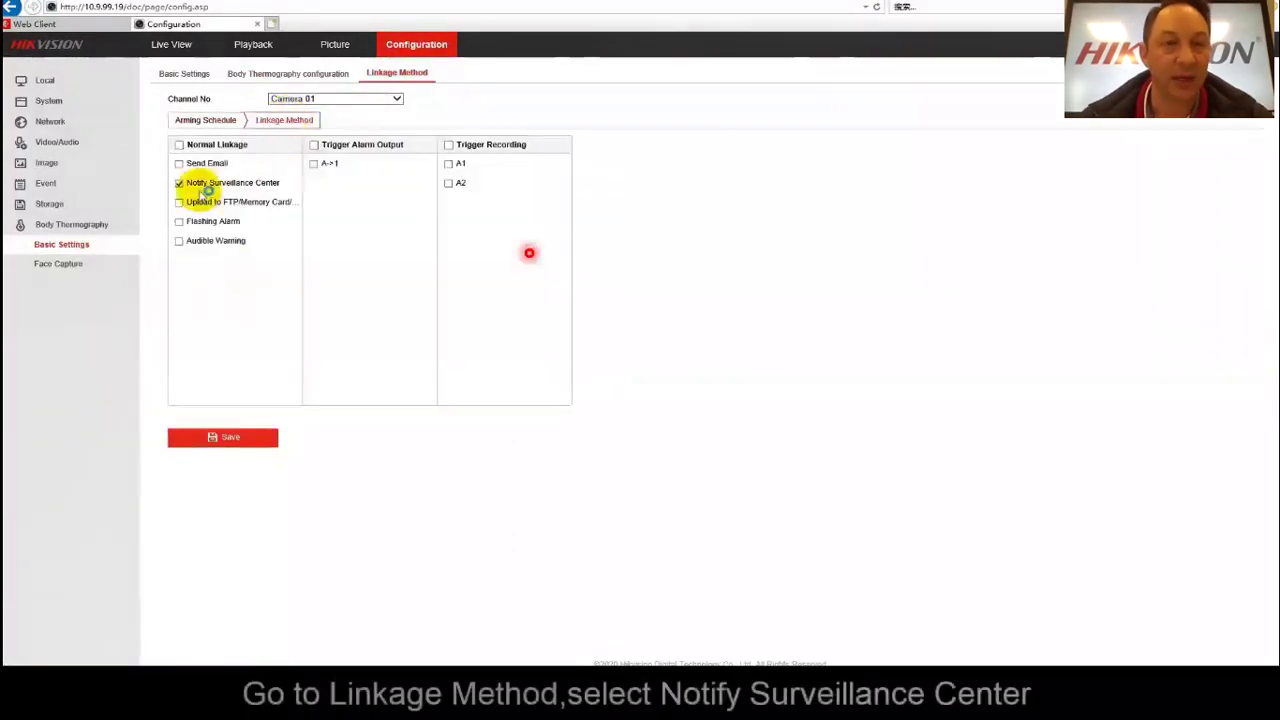
click(180, 183)
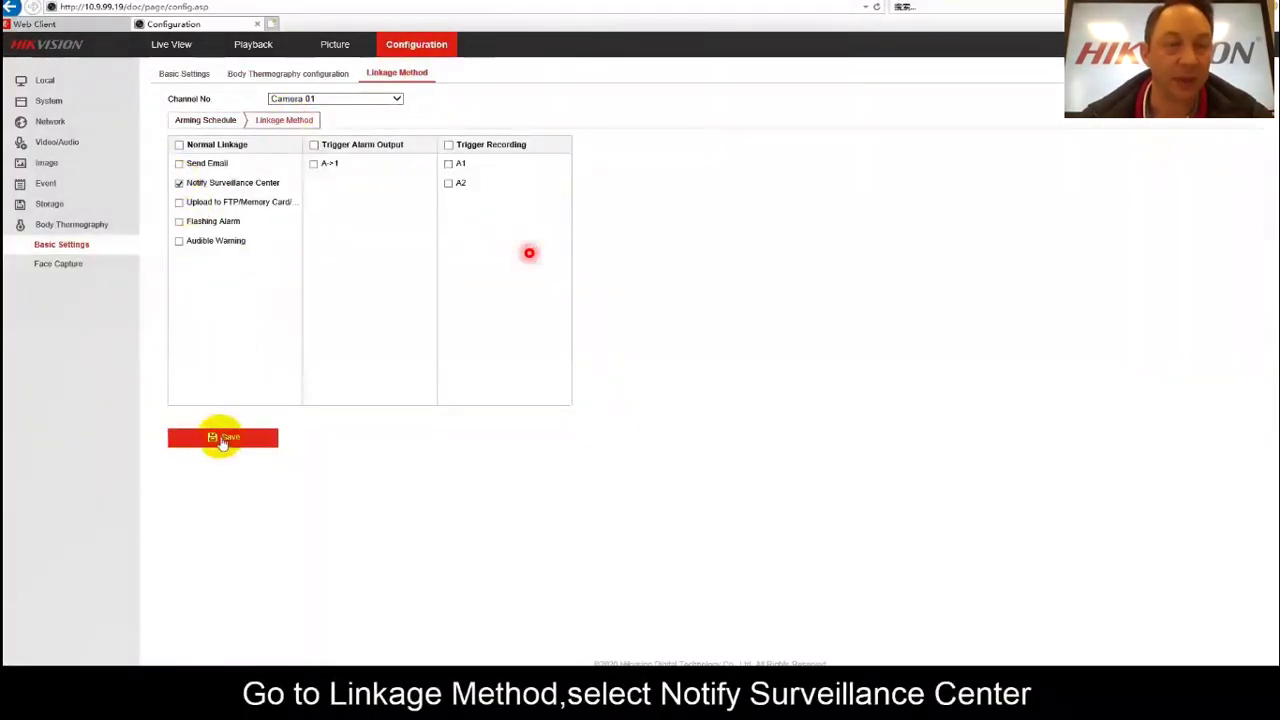
click(225, 437)
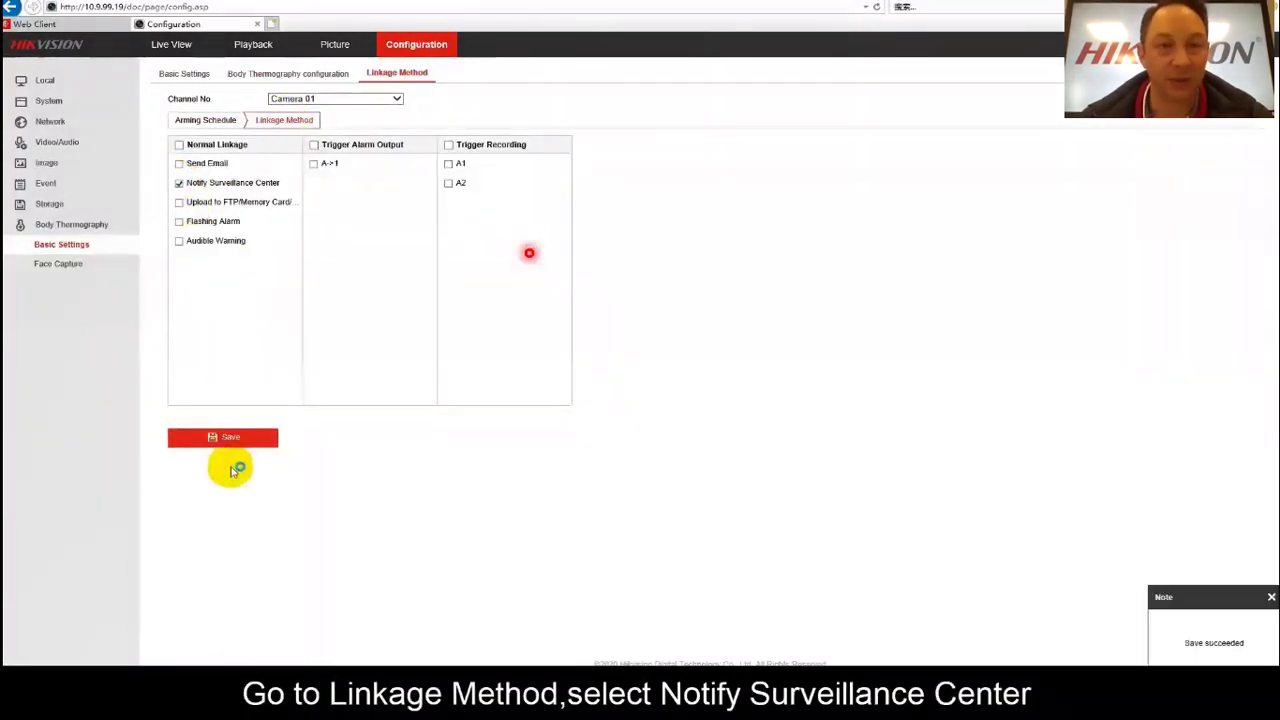
Save the Face Capture settings with background upload, then start a new browser tab.
click(58, 263)
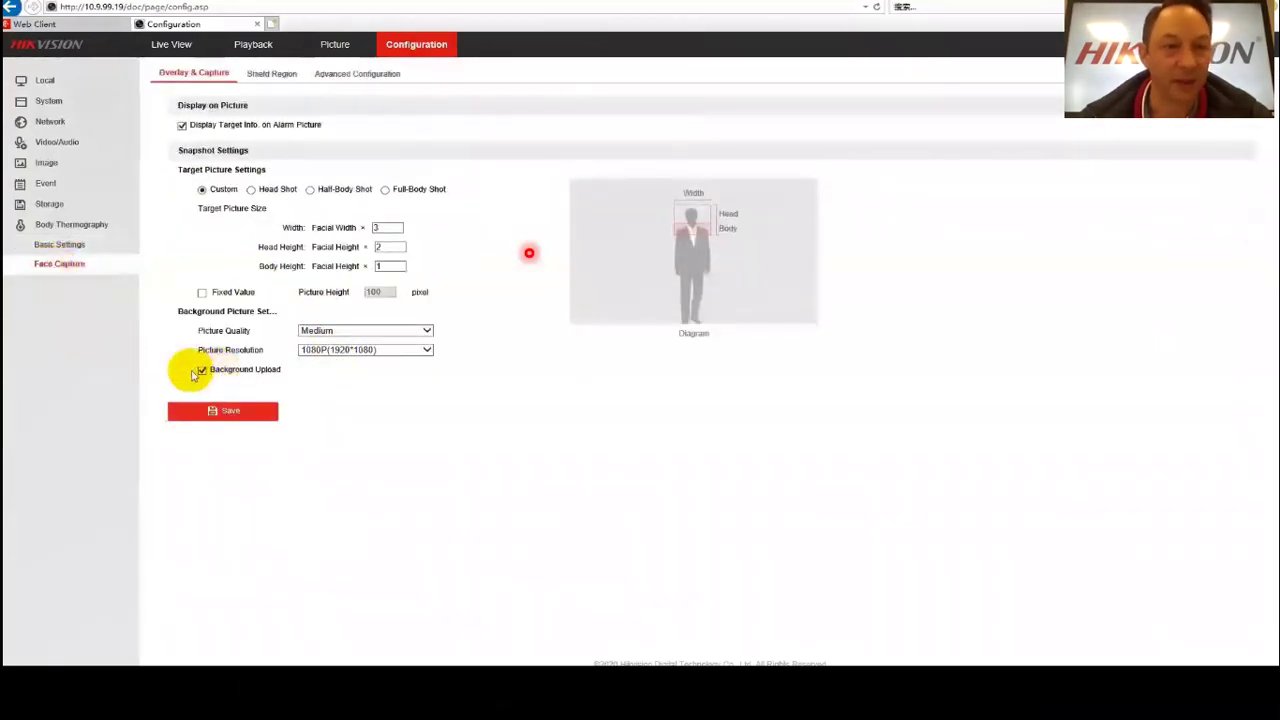
click(223, 412)
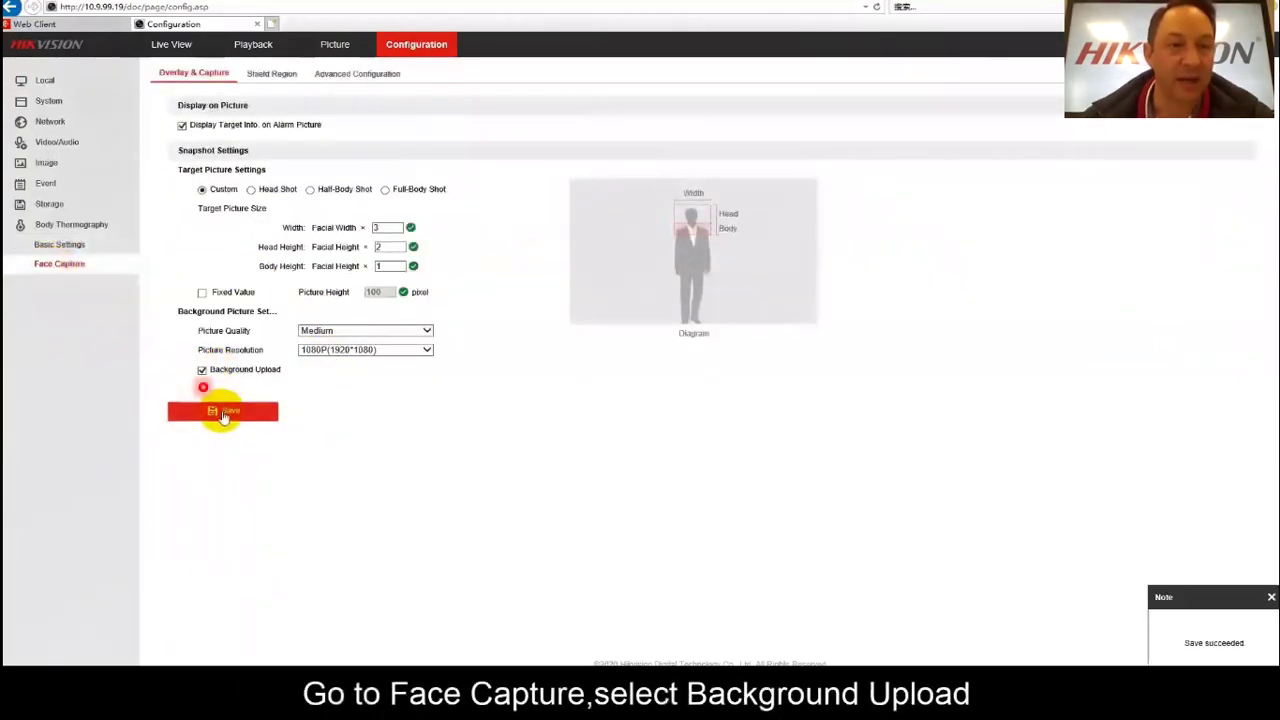
click(273, 24)
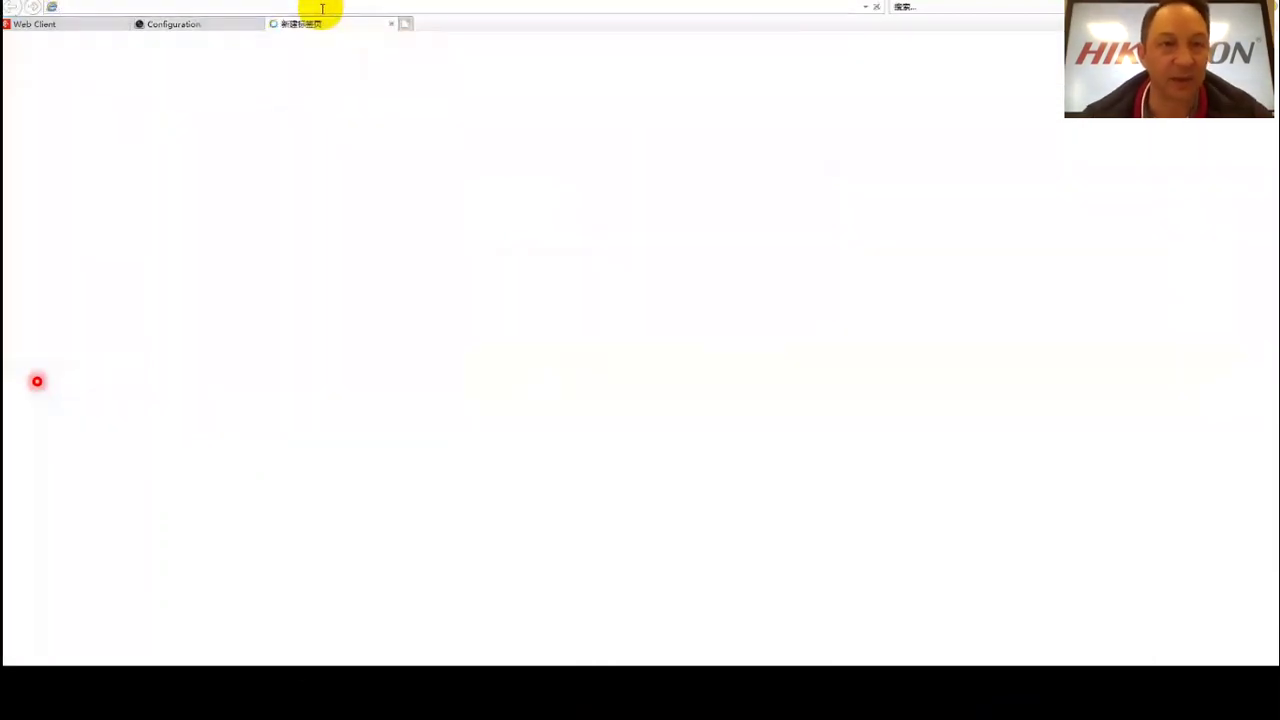
Log in to the NVR at 10.9.97.29 as admin and open its Configuration pages.
text(10)
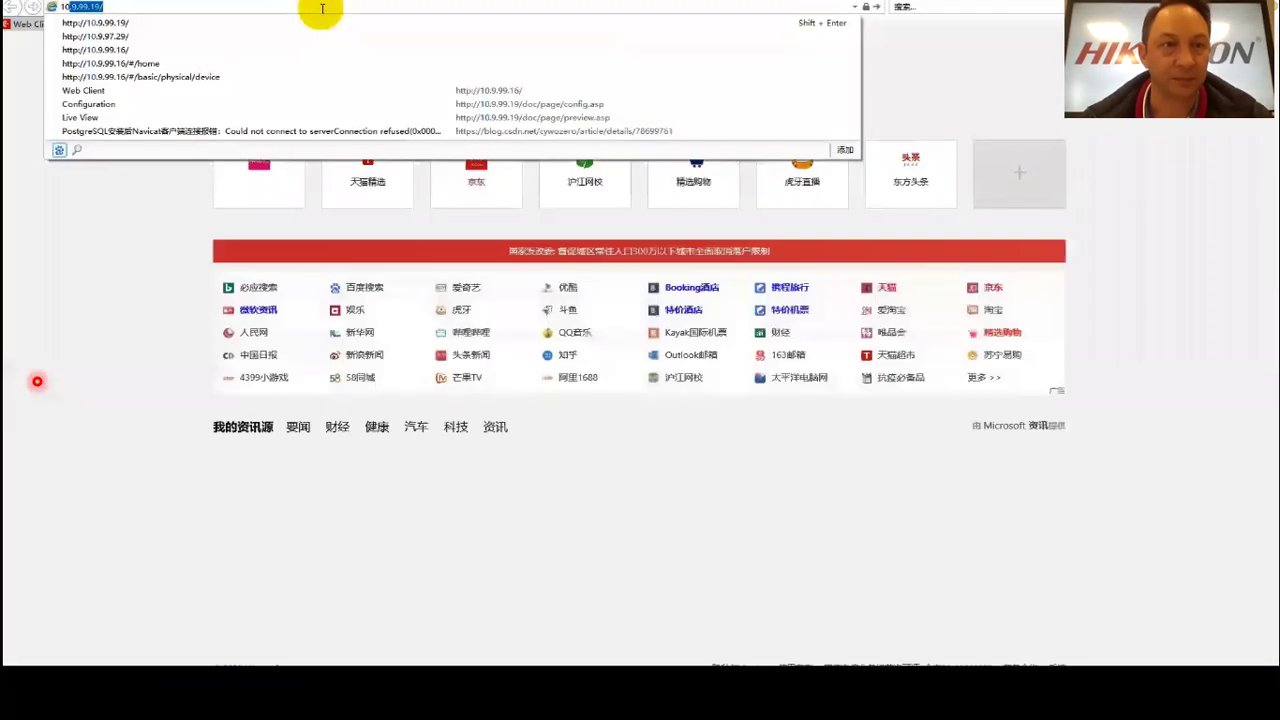
text(.9.97.29)
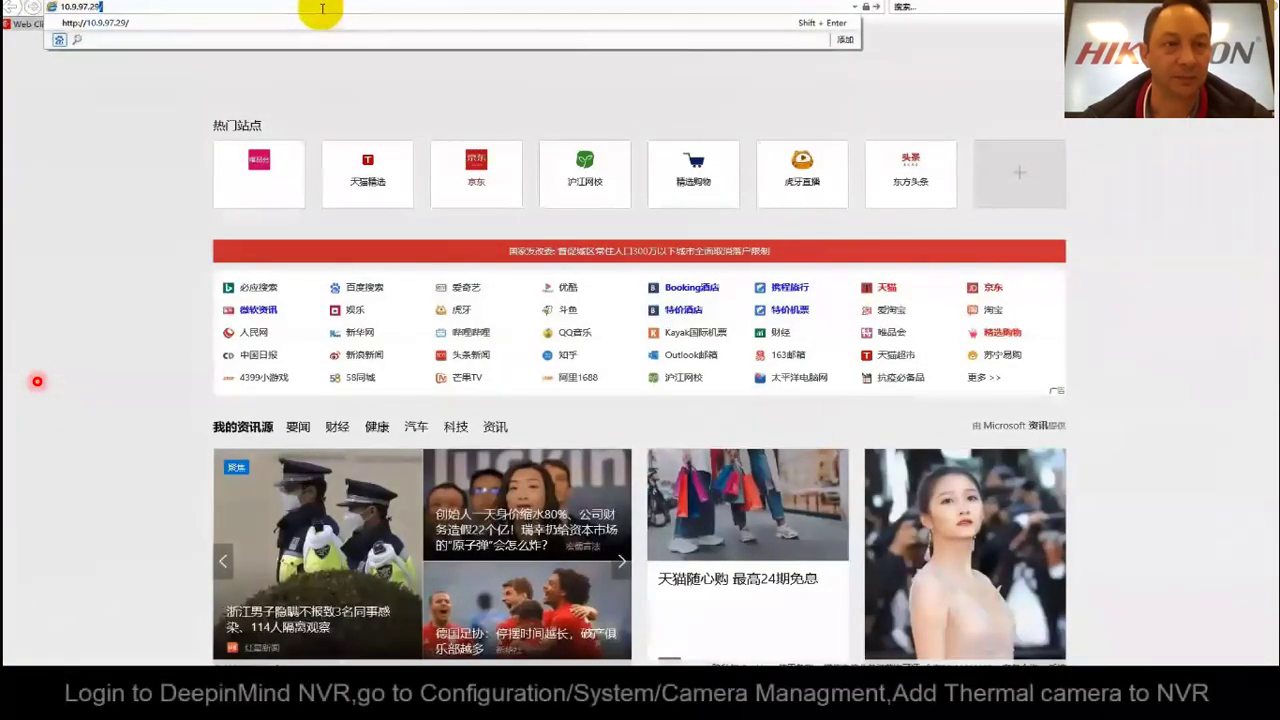
key(Return)
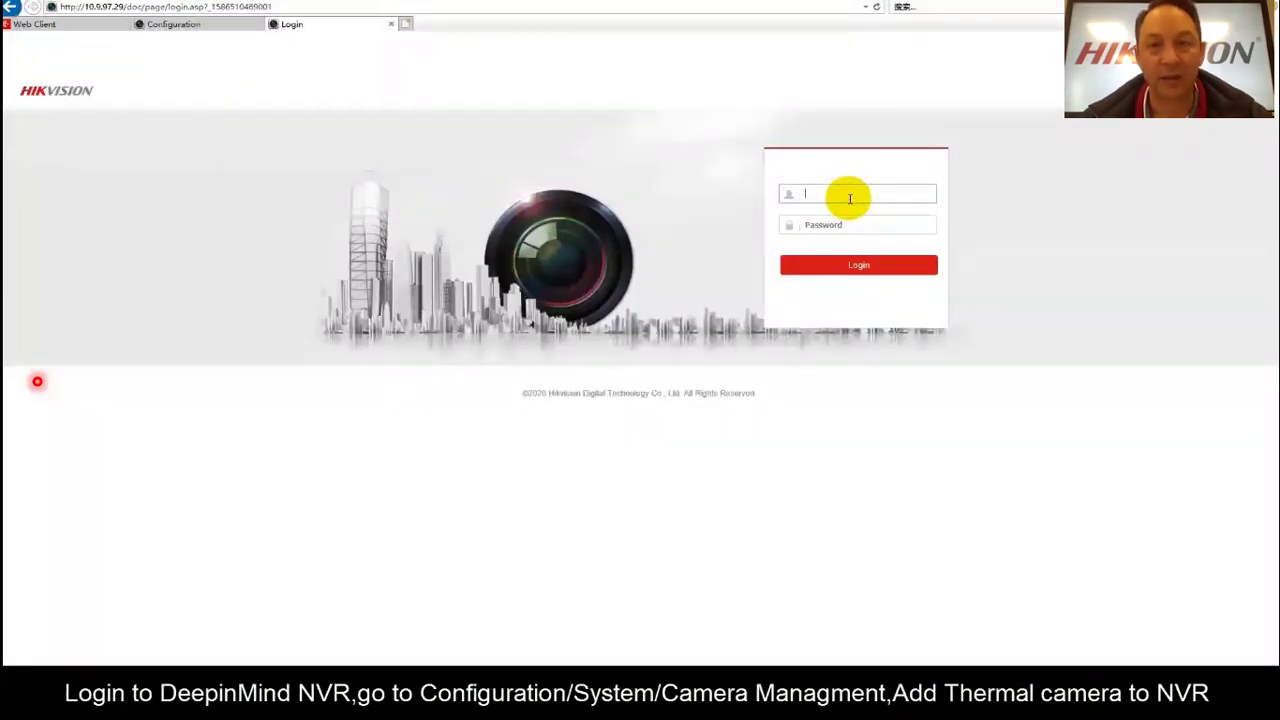
text(admin)
key(Tab)
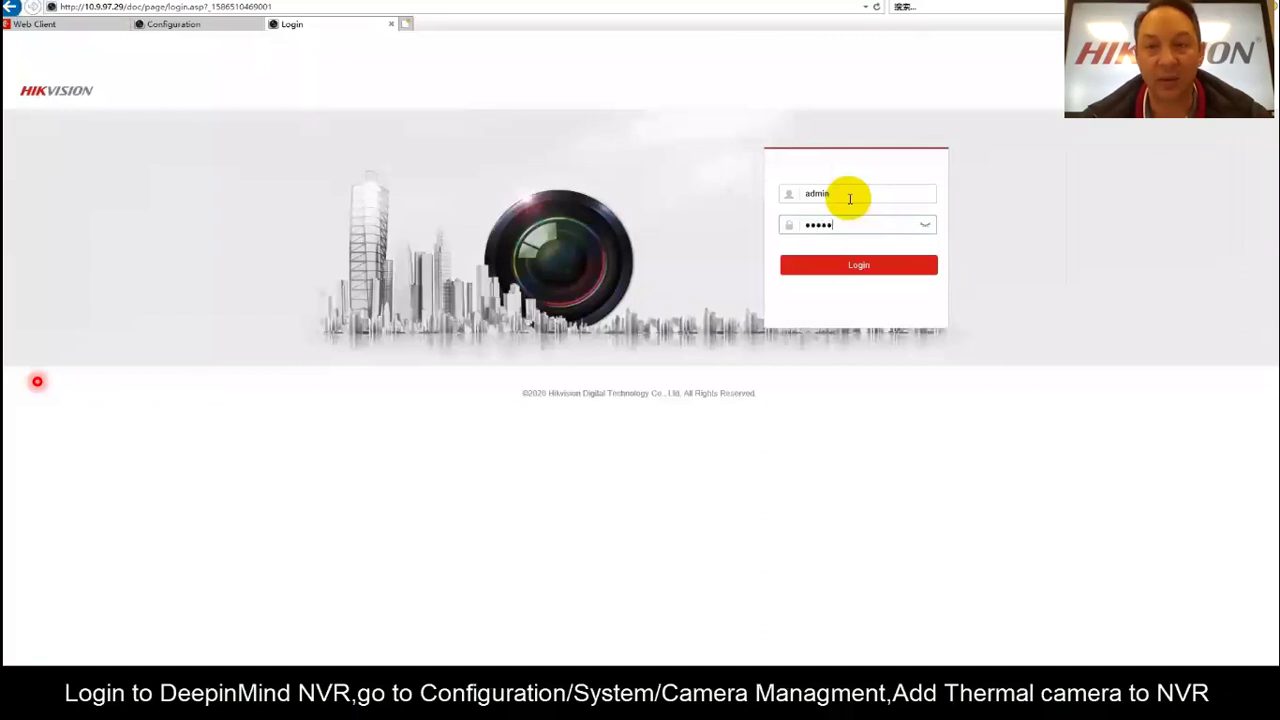
key(Return)
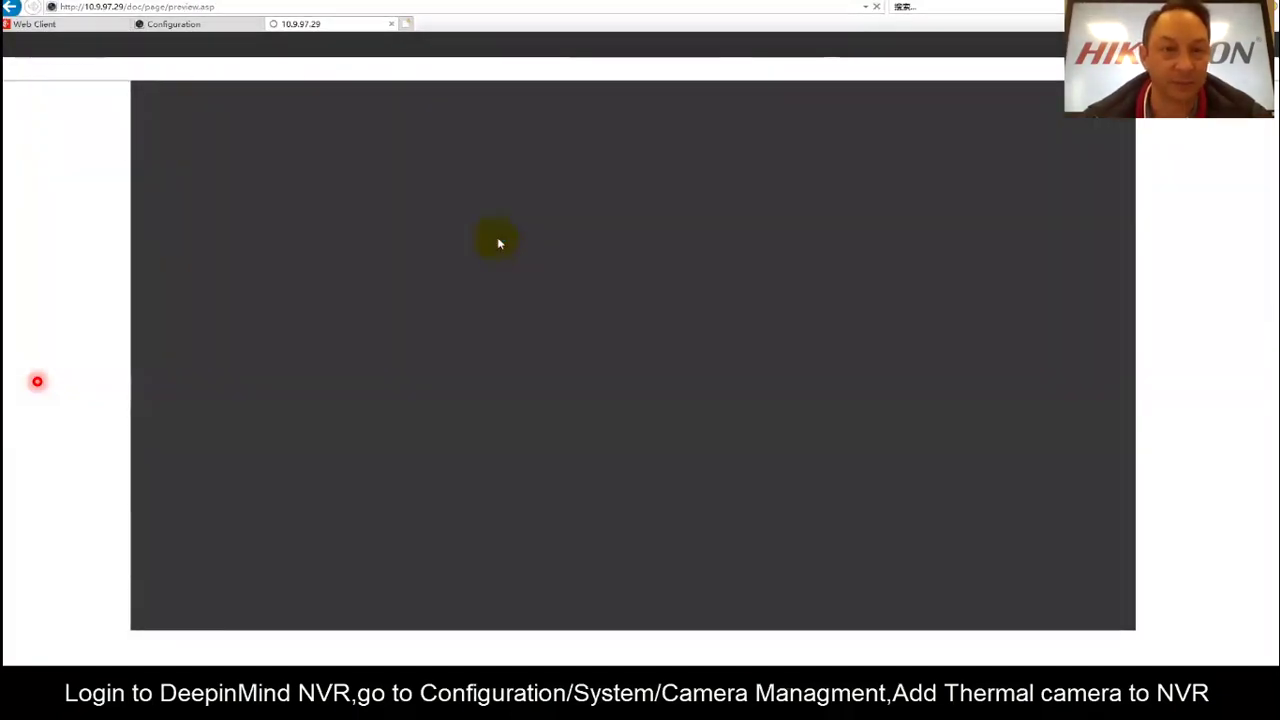
click(498, 46)
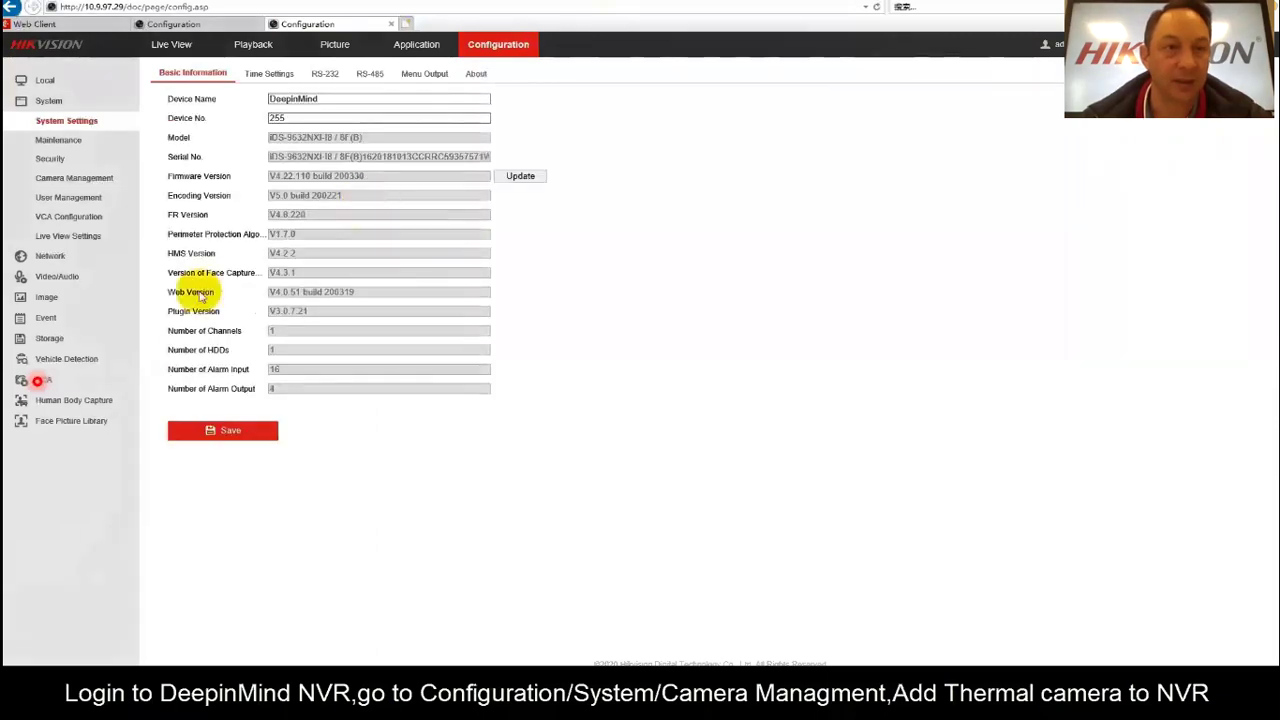
Add the thermal camera to the NVR as an IP camera using its IP address and password.
click(66, 179)
click(436, 106)
click(647, 272)
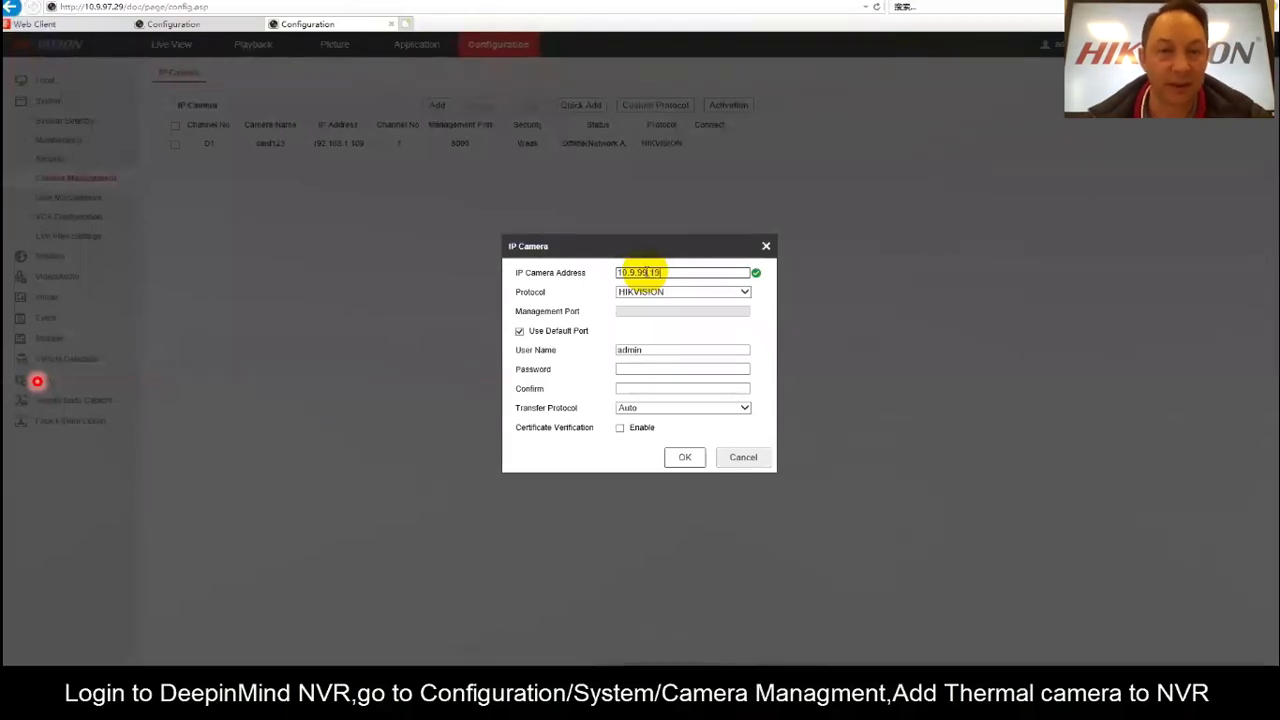
click(635, 369)
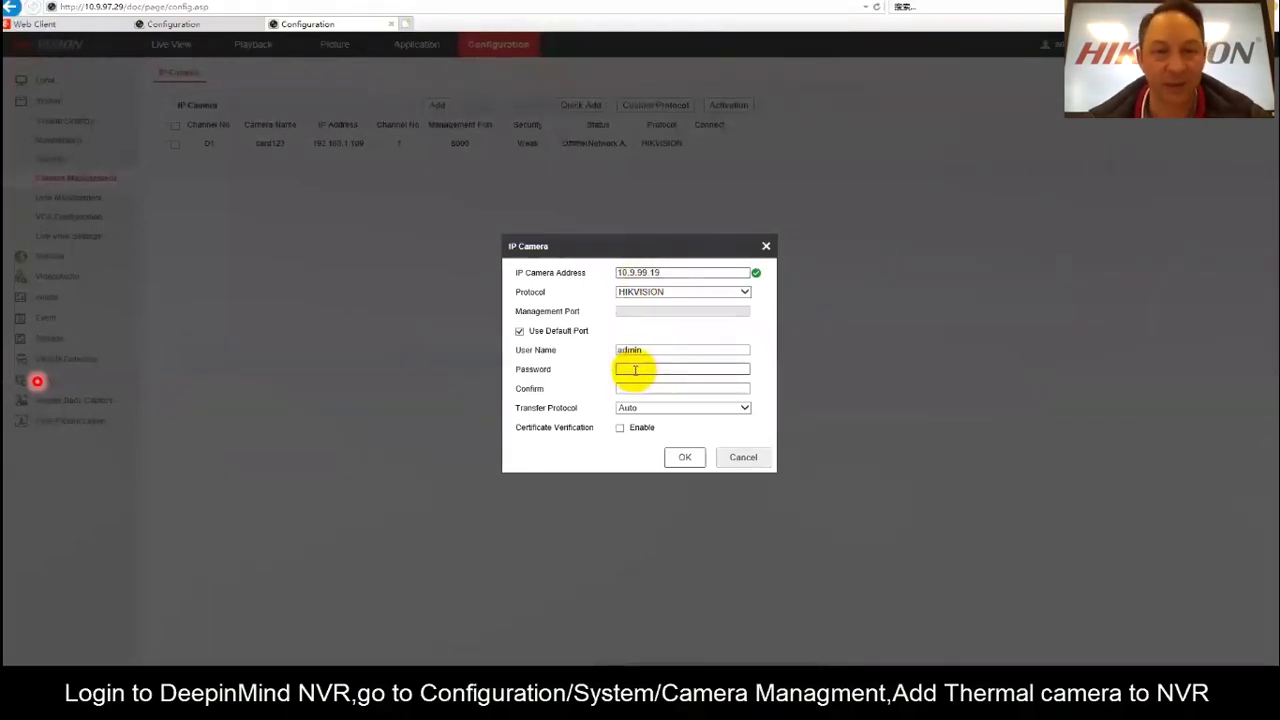
text(•••••••)
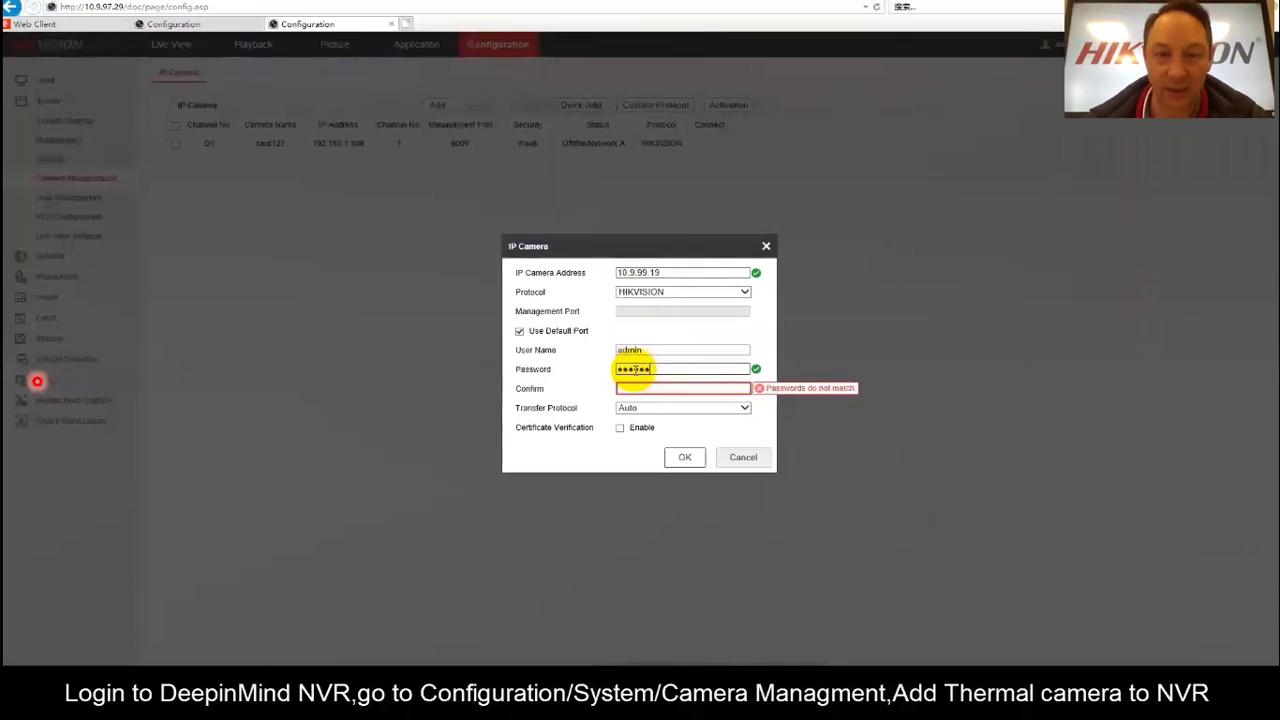
text(••)
click(640, 389)
text(•••••)
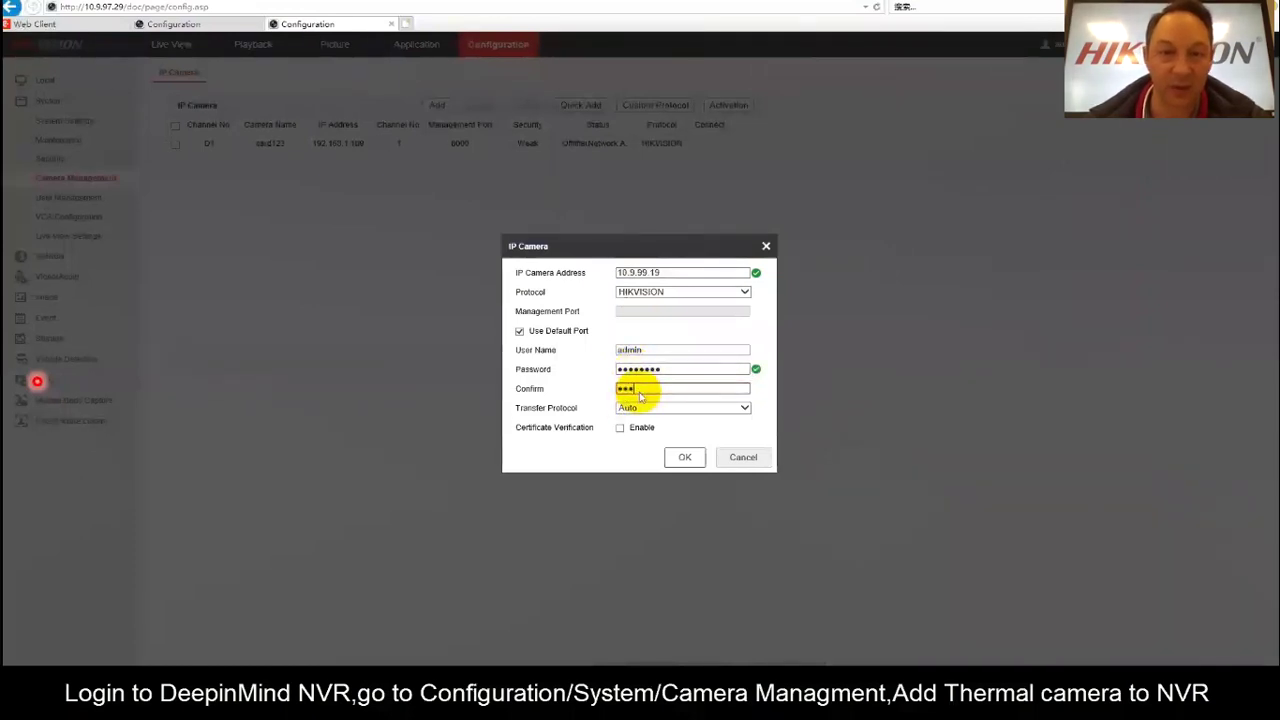
click(684, 460)
click(681, 301)
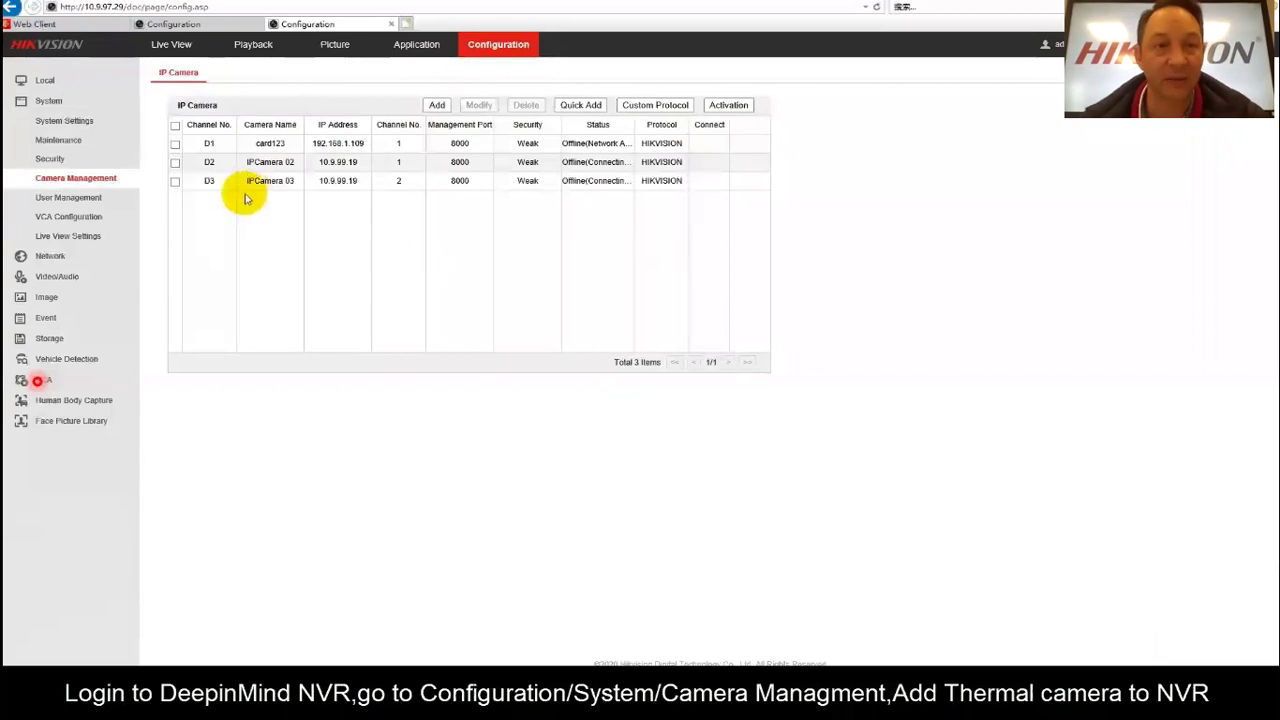
Reload the IP camera list until Camera 01 and Camera 02 show Online.
click(50, 157)
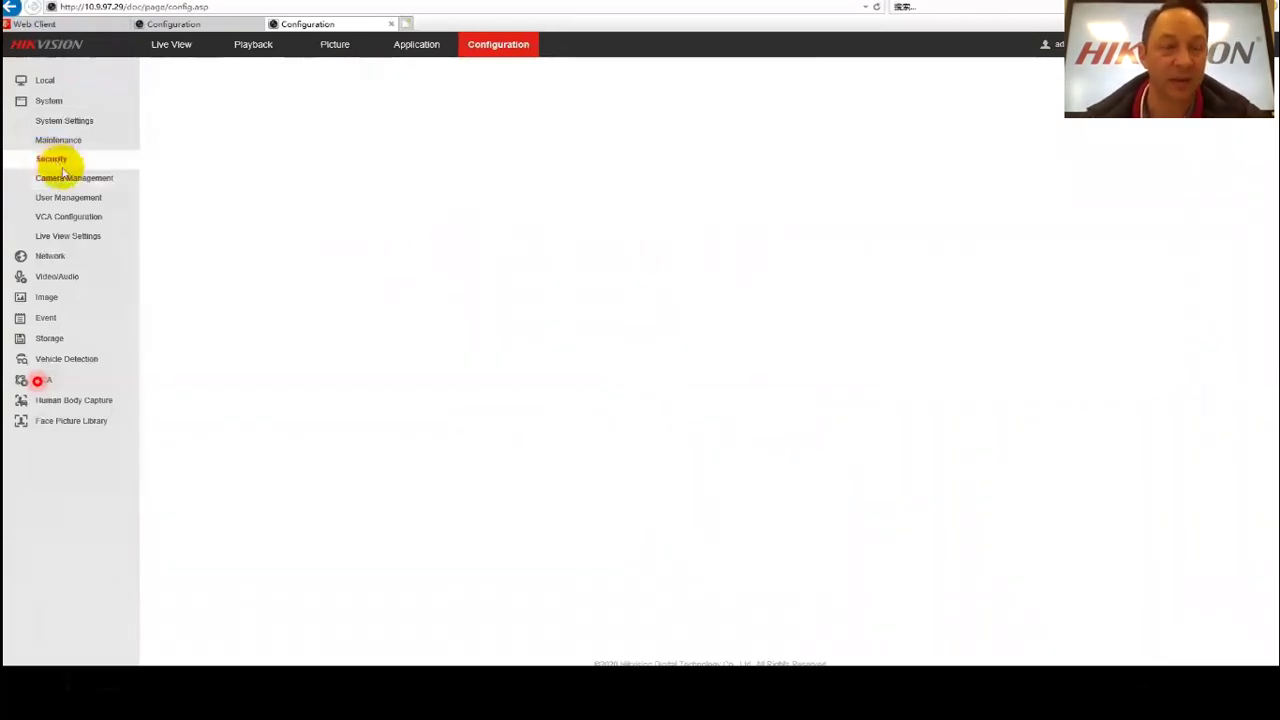
click(82, 179)
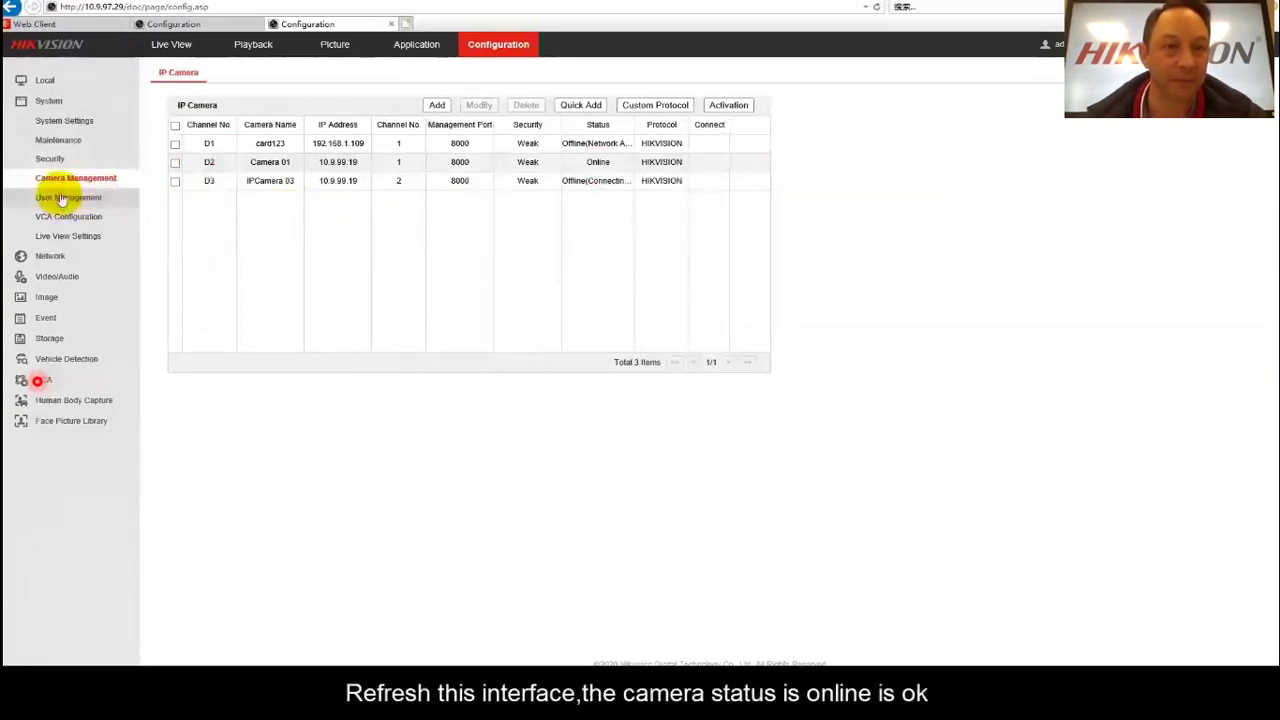
click(50, 159)
click(62, 178)
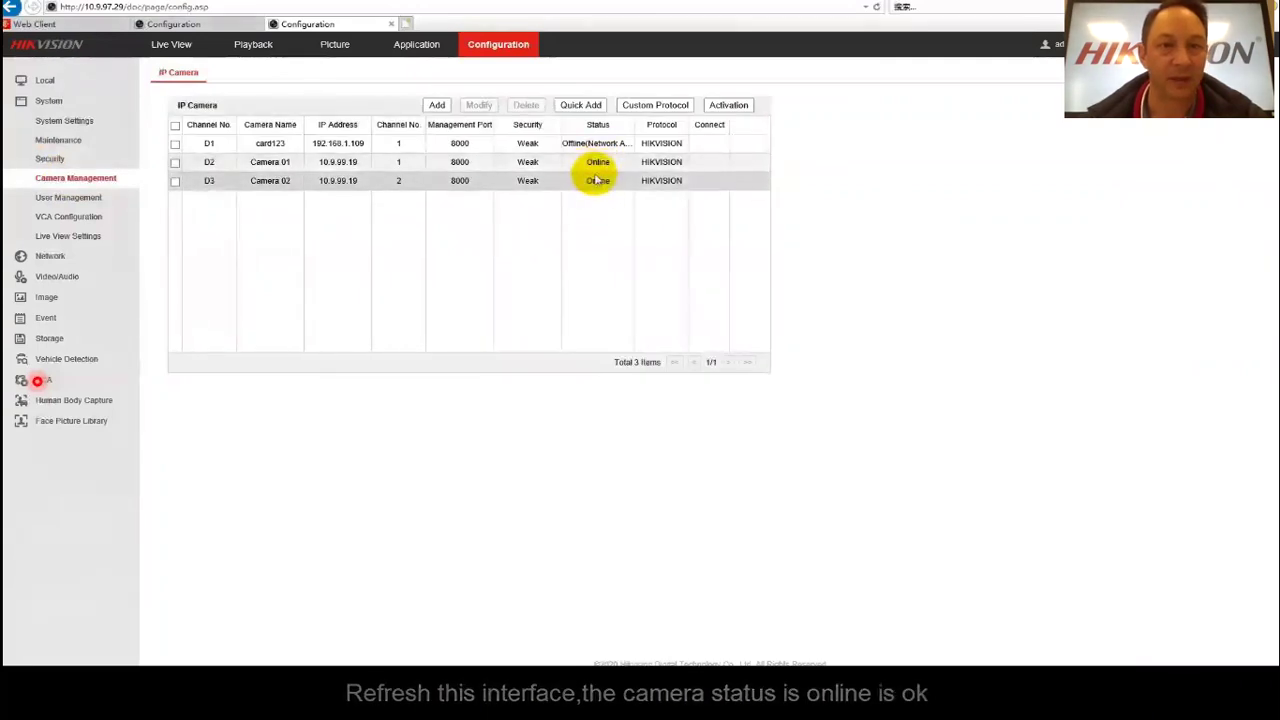
Add the NVR at 10.9.97.29 as encoding device 'NVR' with its login password.
click(82, 27)
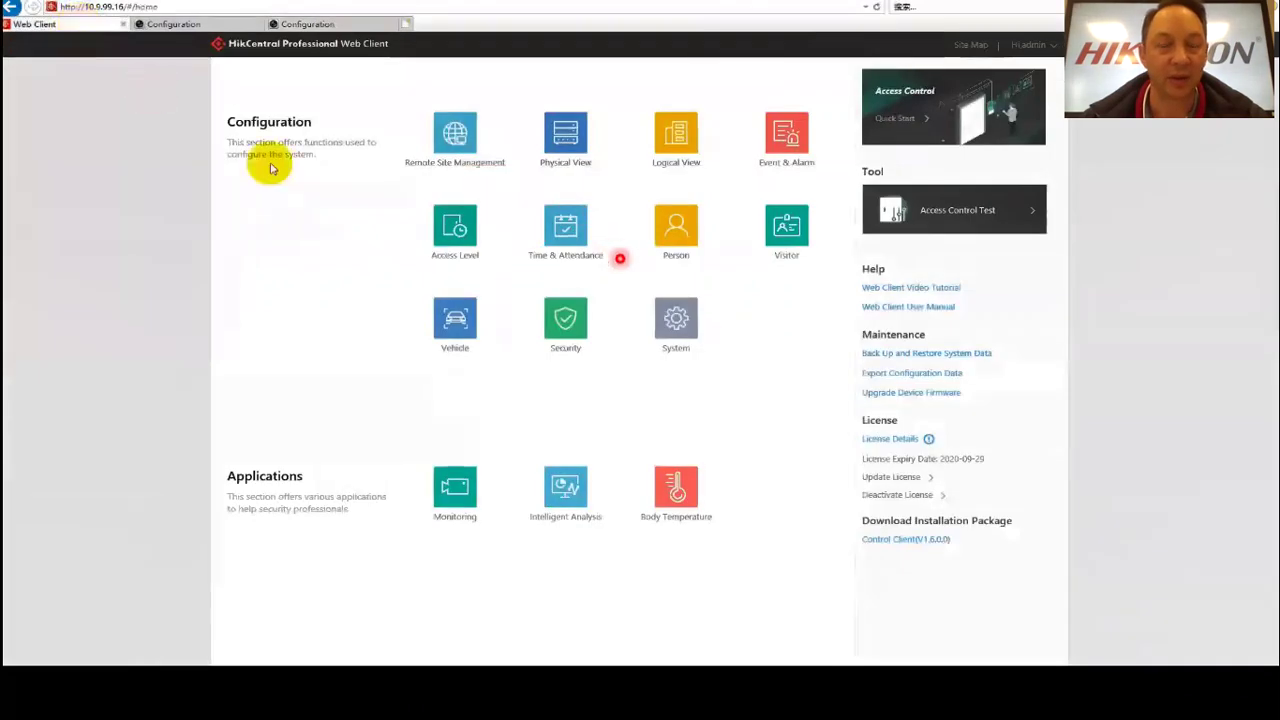
click(563, 158)
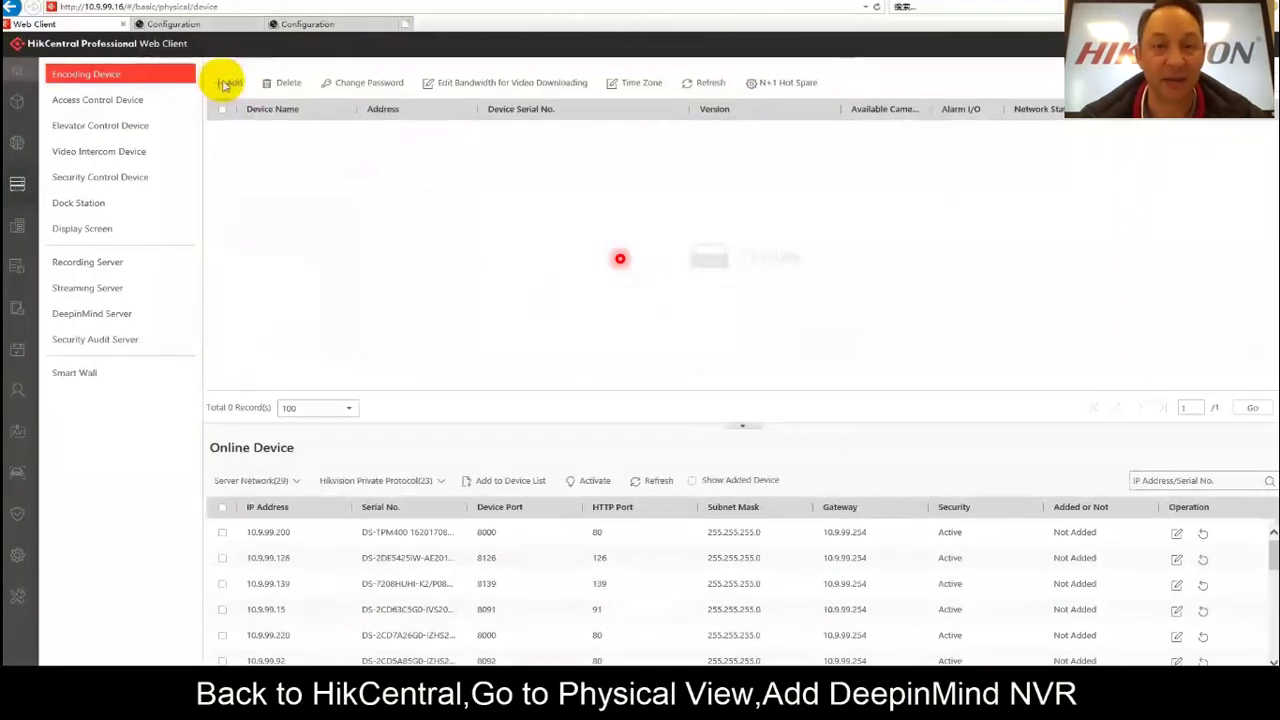
click(226, 84)
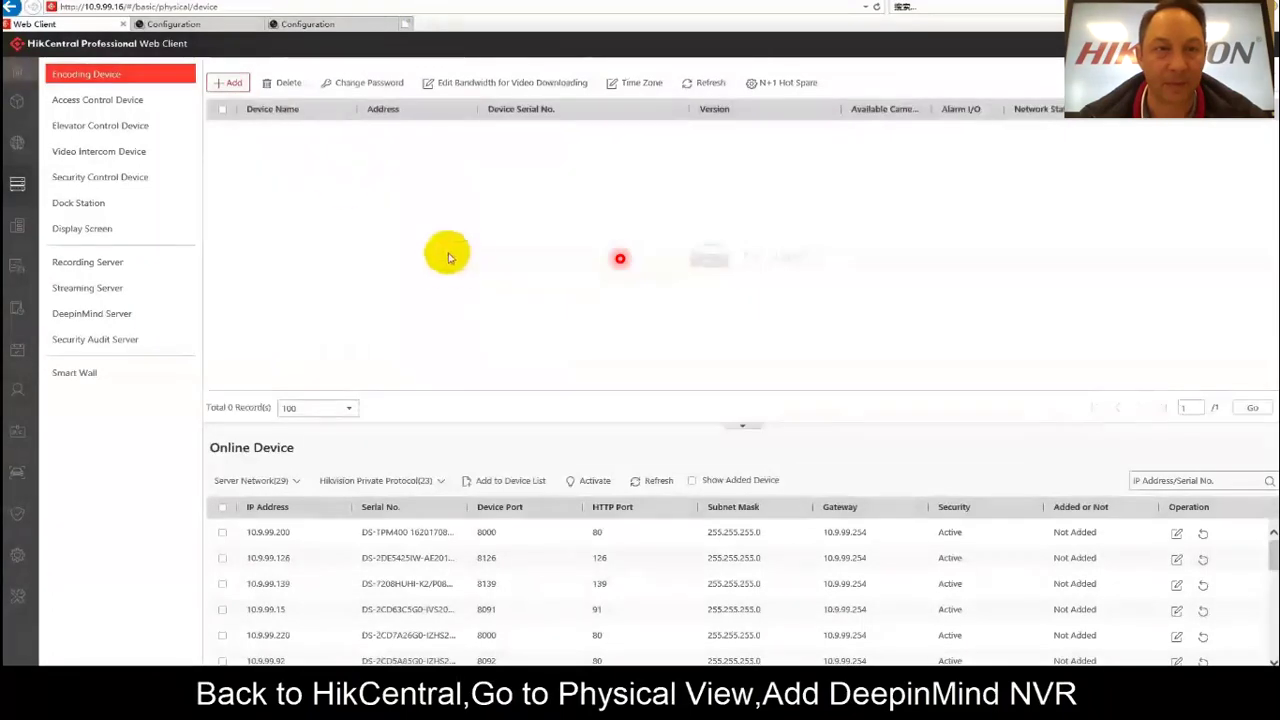
click(220, 86)
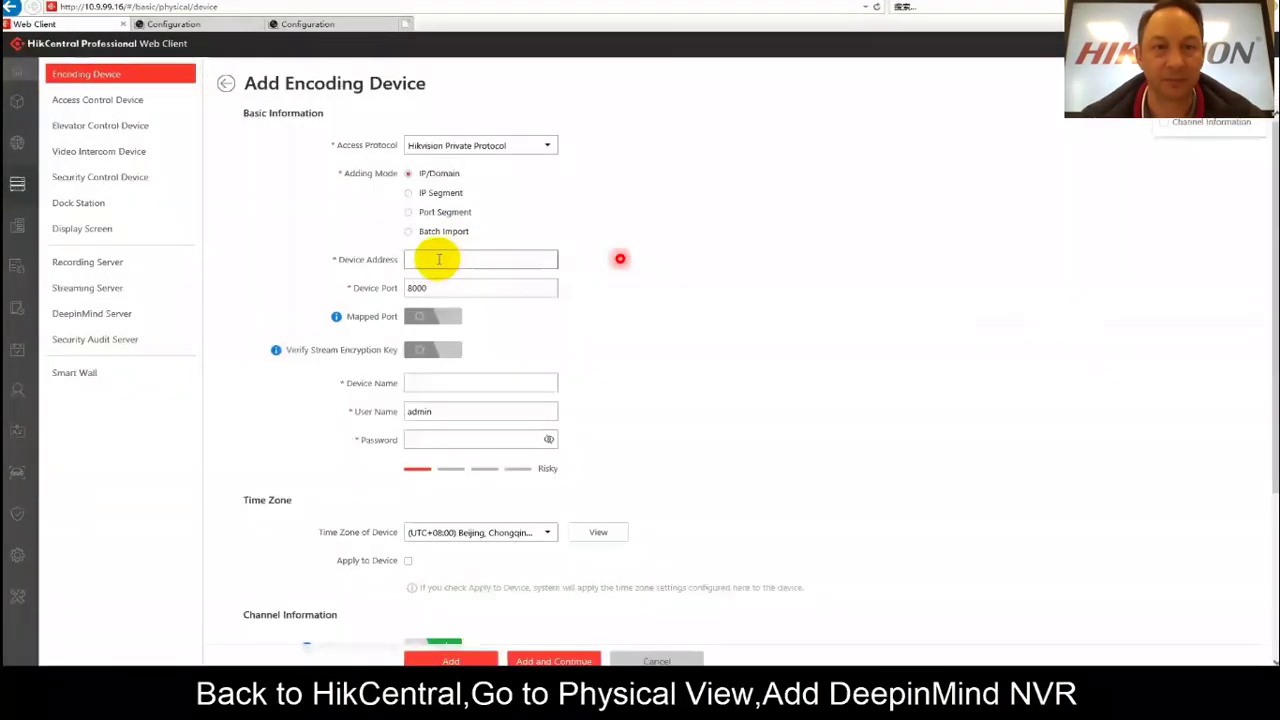
click(438, 259)
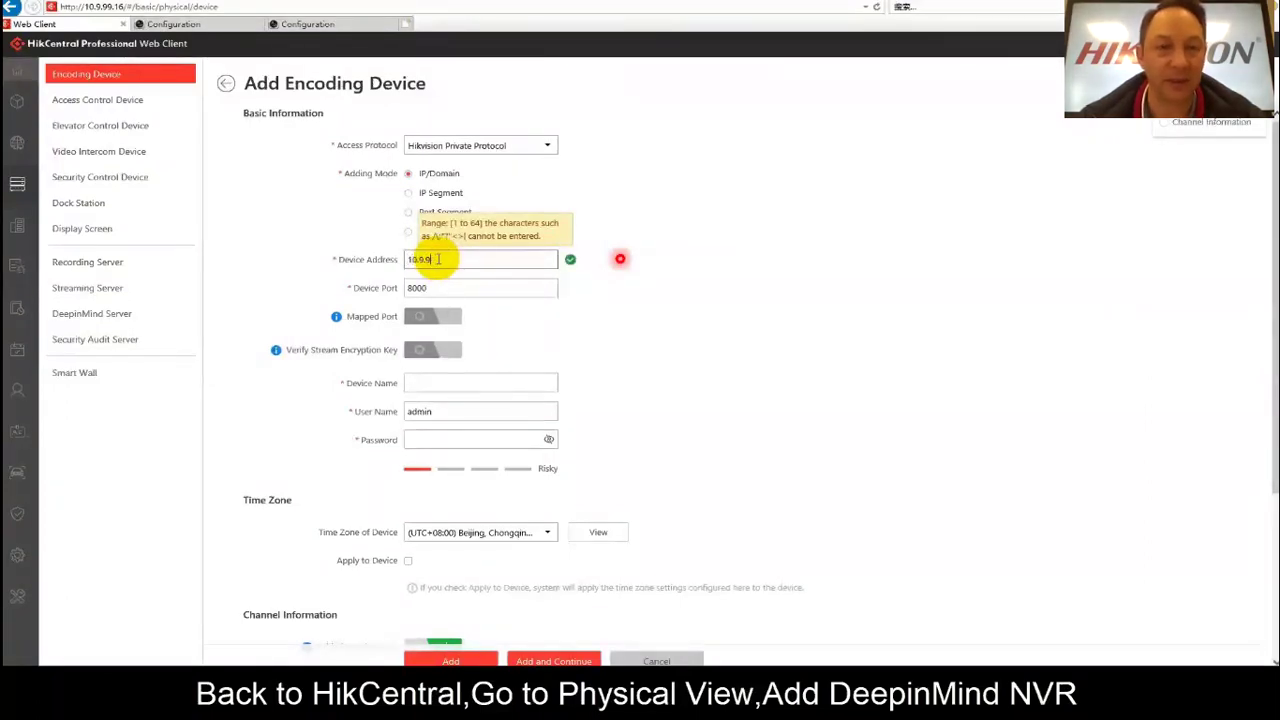
click(449, 383)
text(NVR)
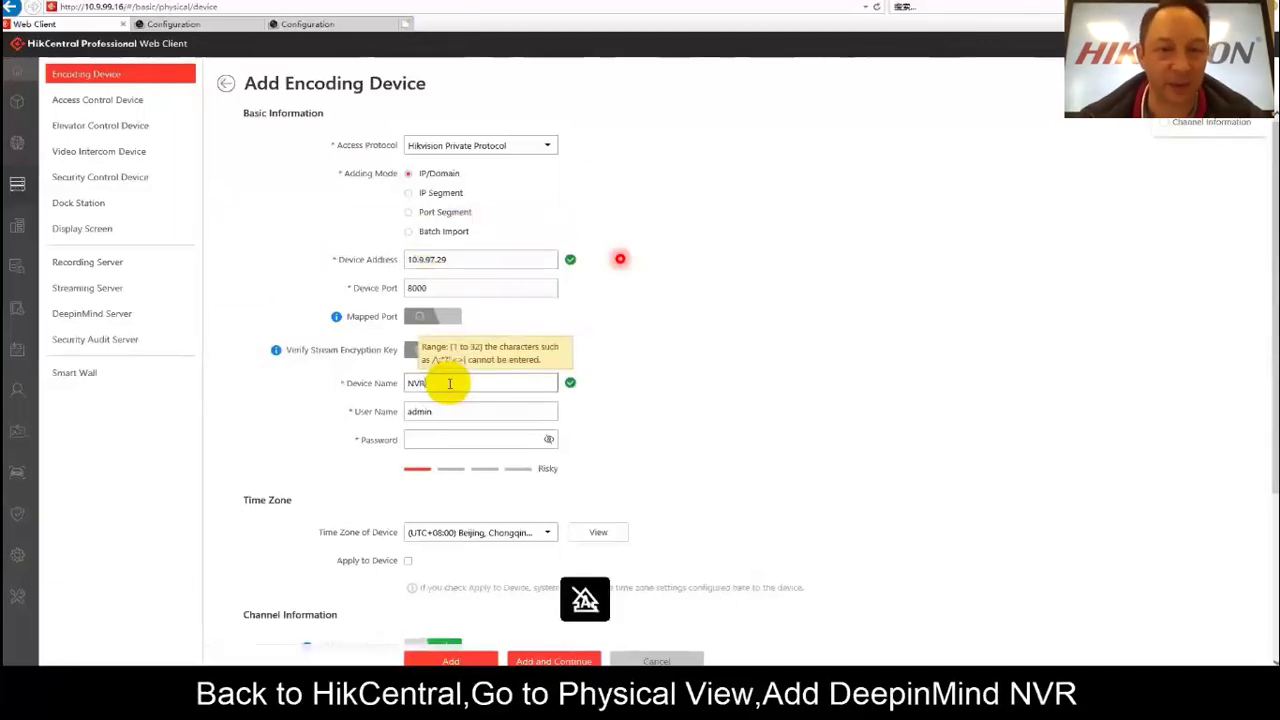
click(439, 437)
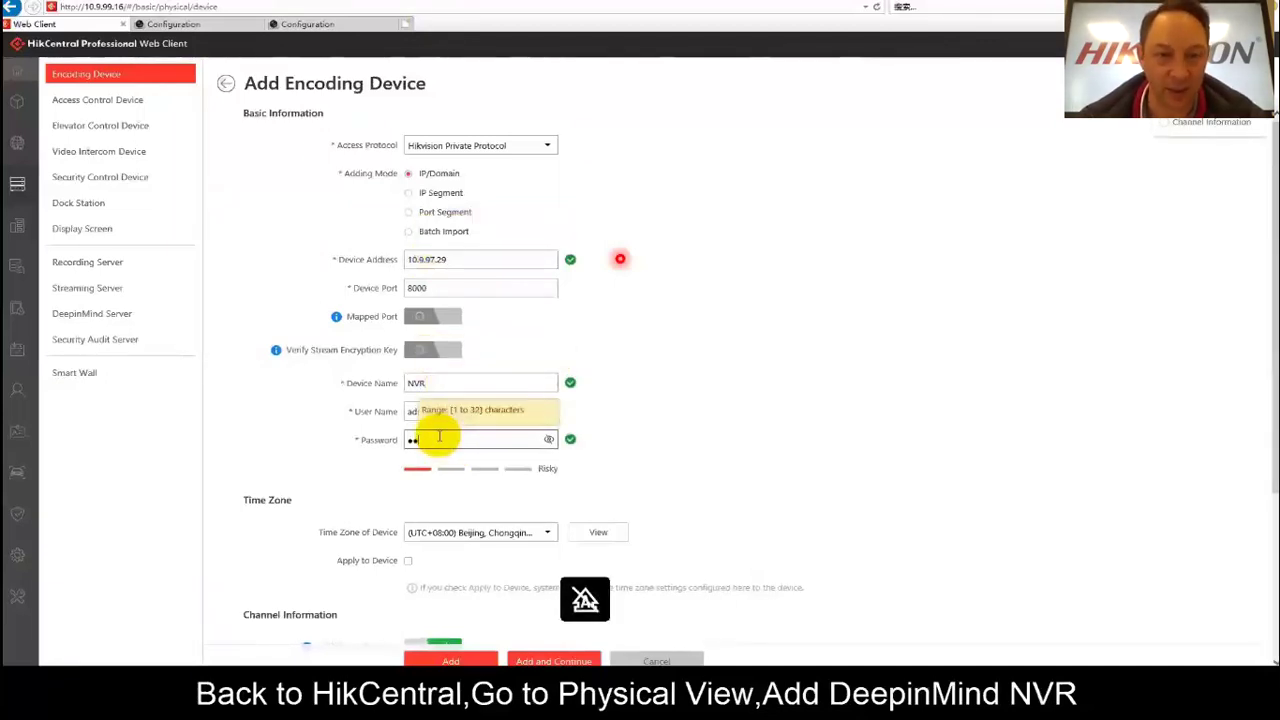
text(34)
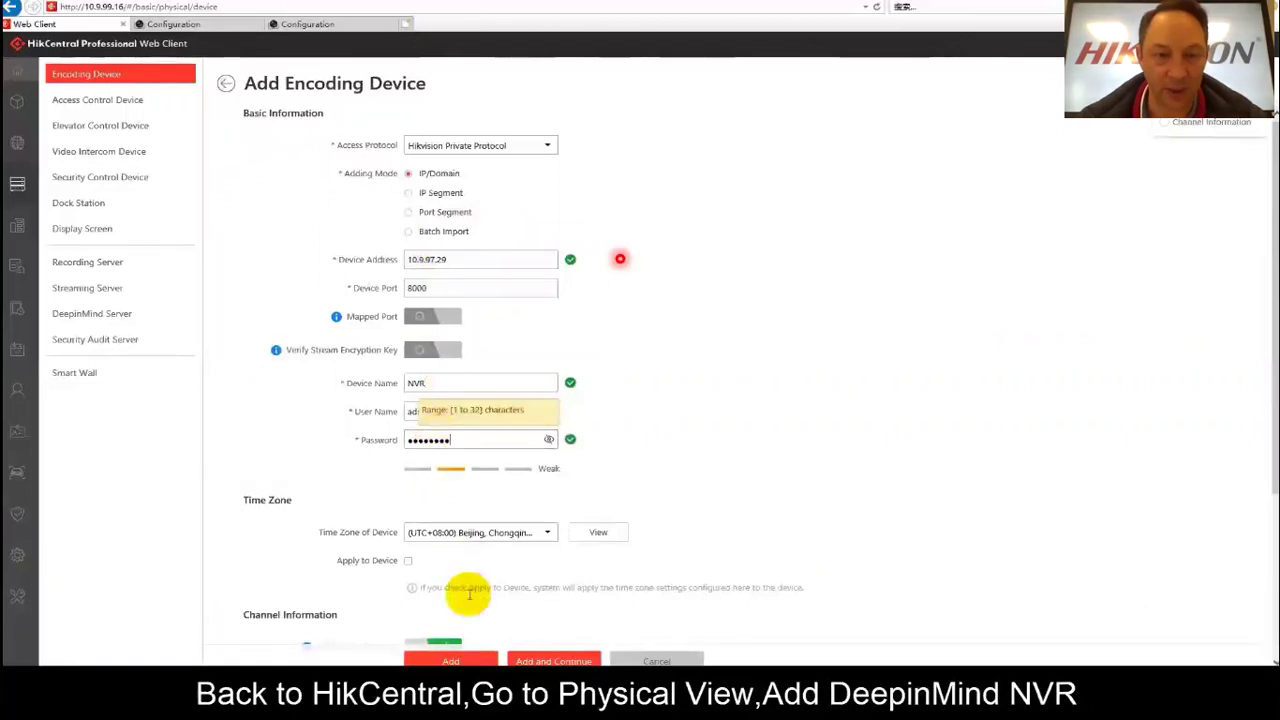
click(440, 660)
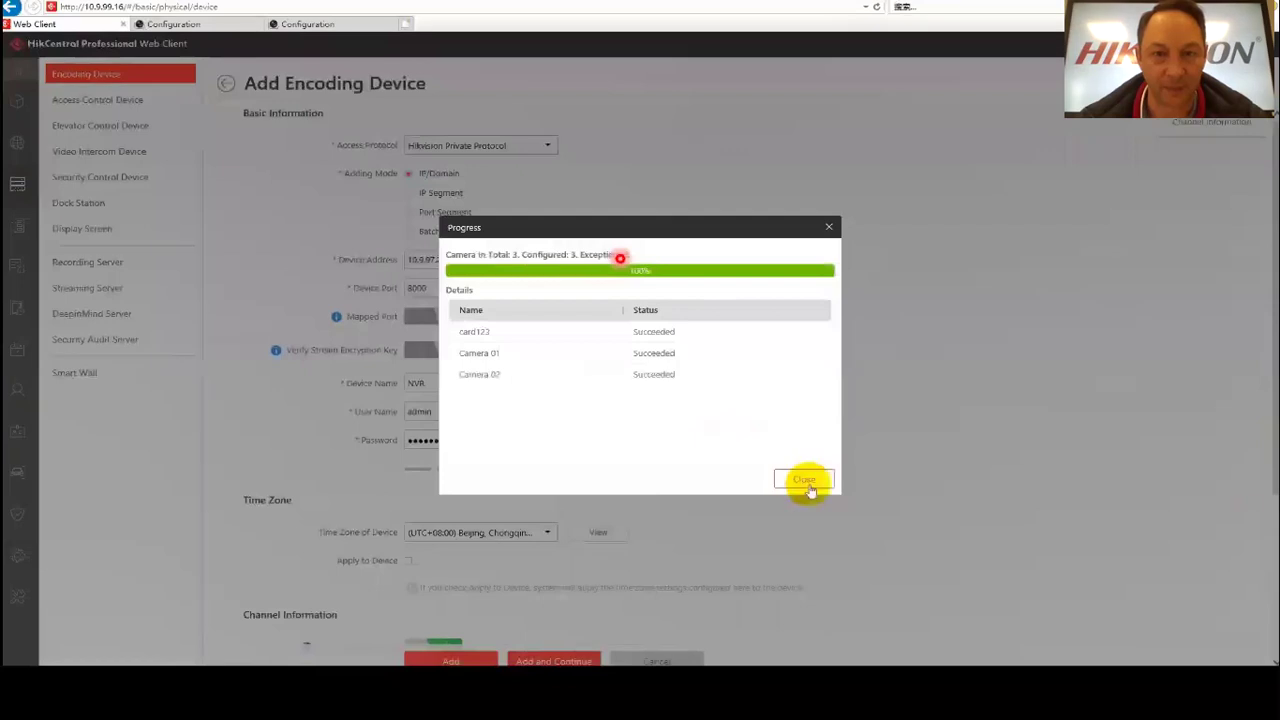
click(806, 481)
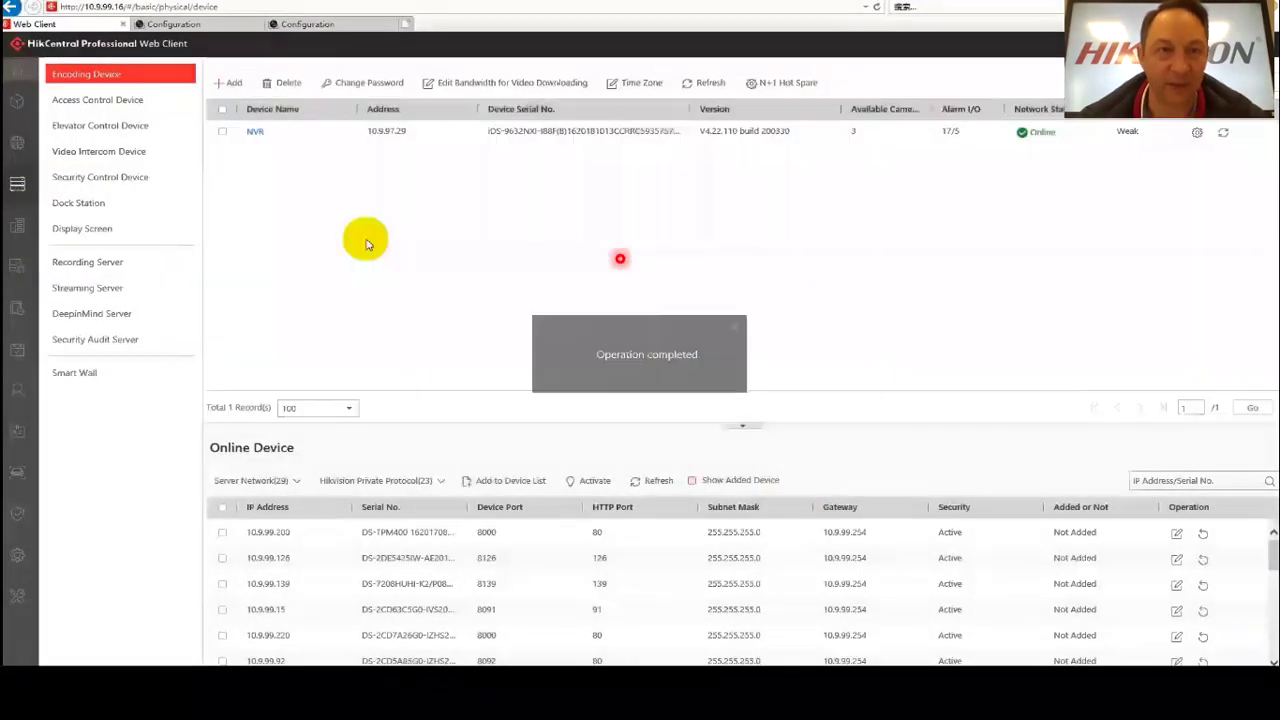
Assign the NVR's Camera 01 and 02 as facial recognition cameras, then open the Person List.
click(21, 66)
click(890, 438)
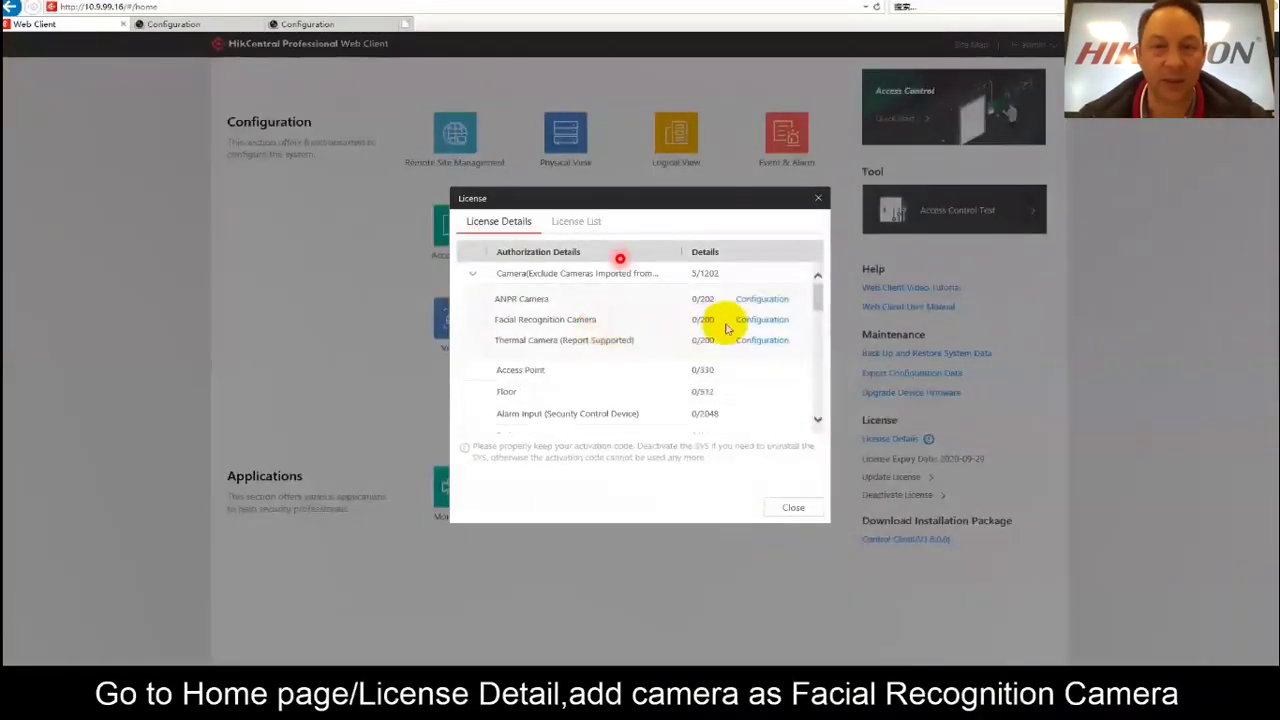
click(760, 320)
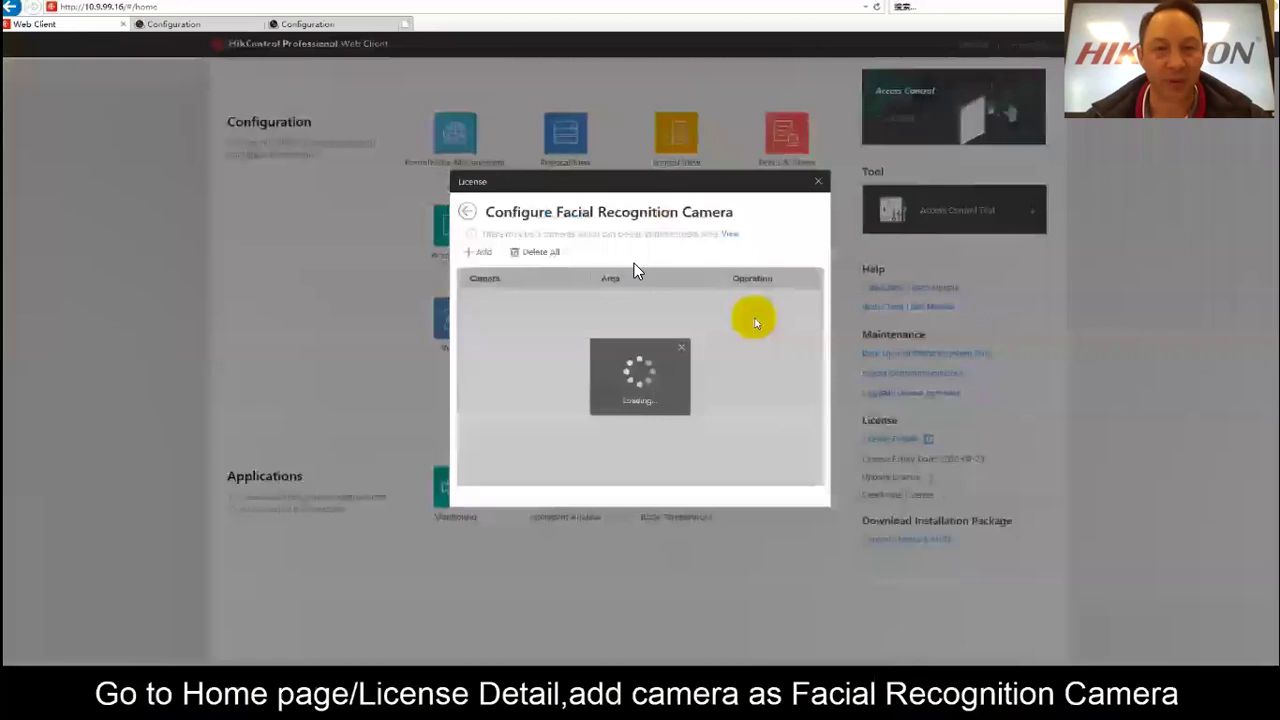
click(480, 252)
click(484, 311)
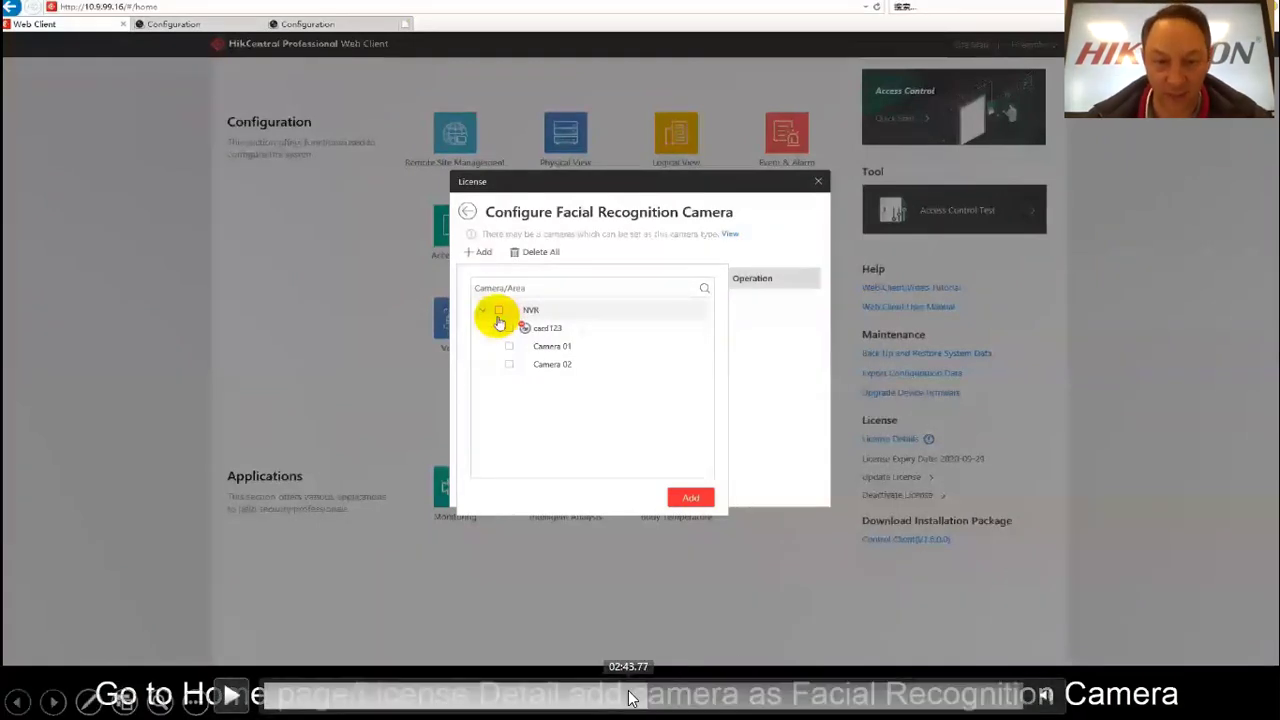
click(632, 699)
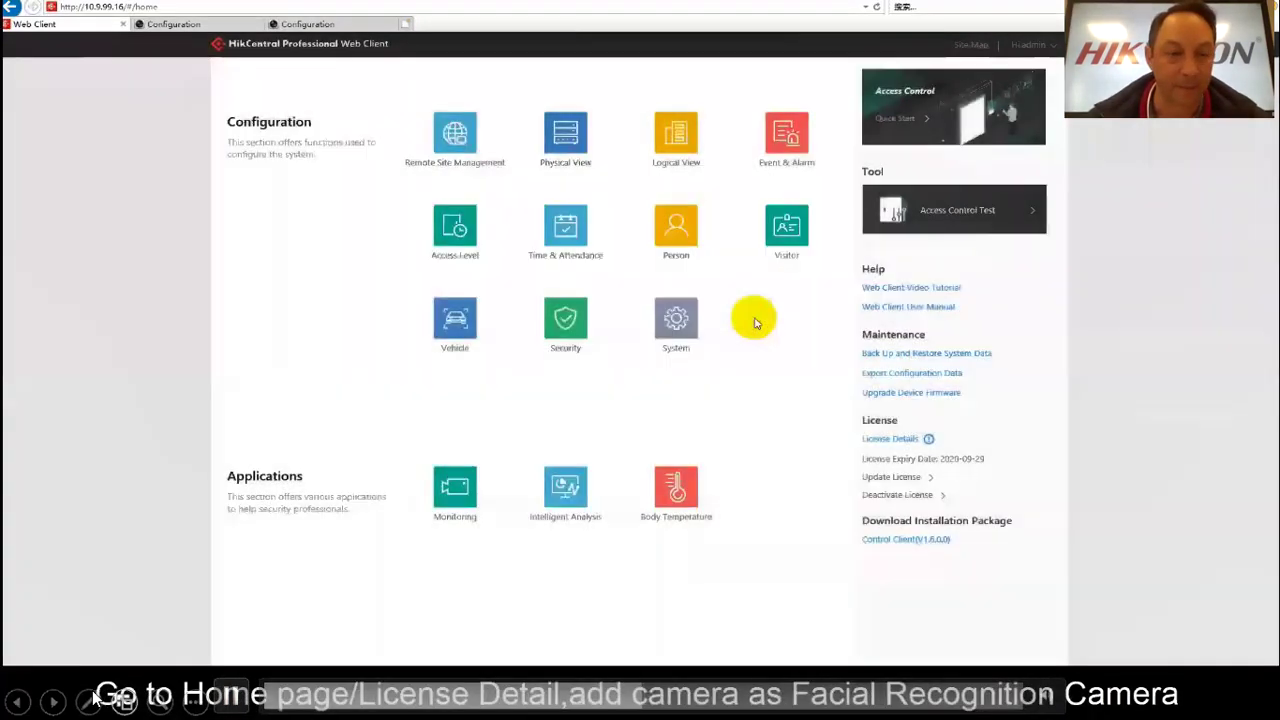
click(88, 700)
click(68, 538)
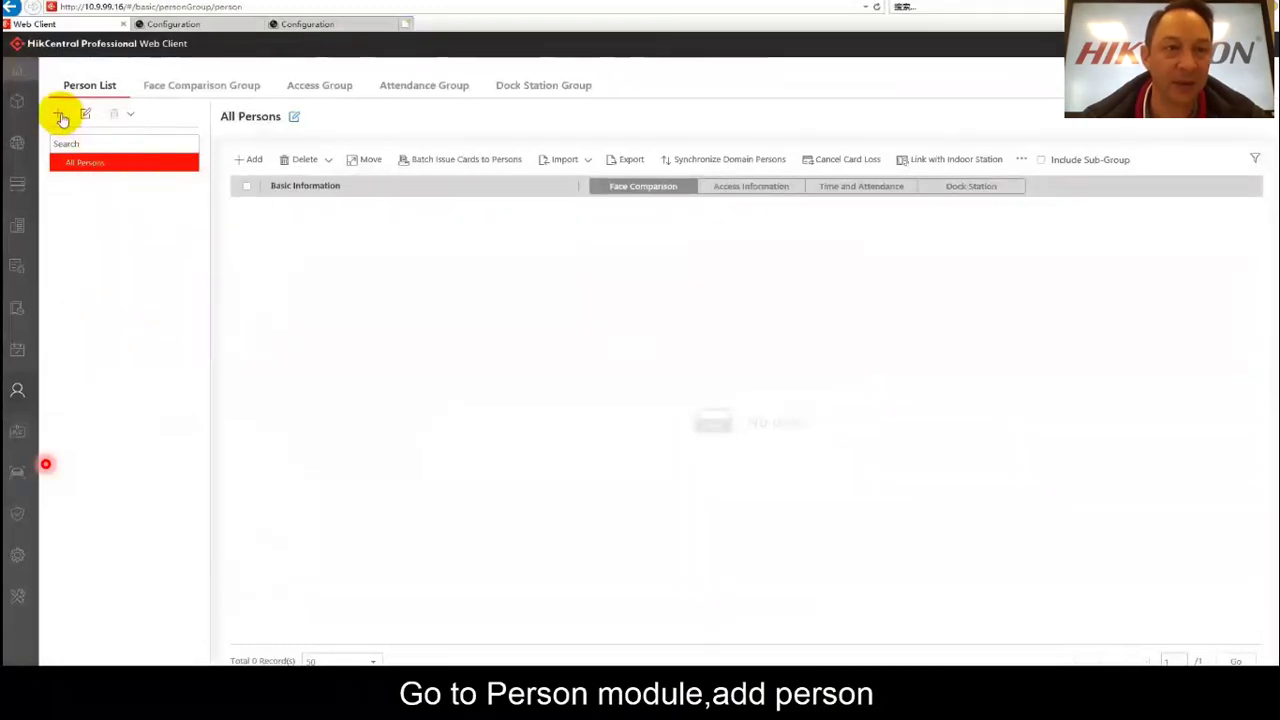
Create the person group 'test' under All Persons and select it.
click(60, 118)
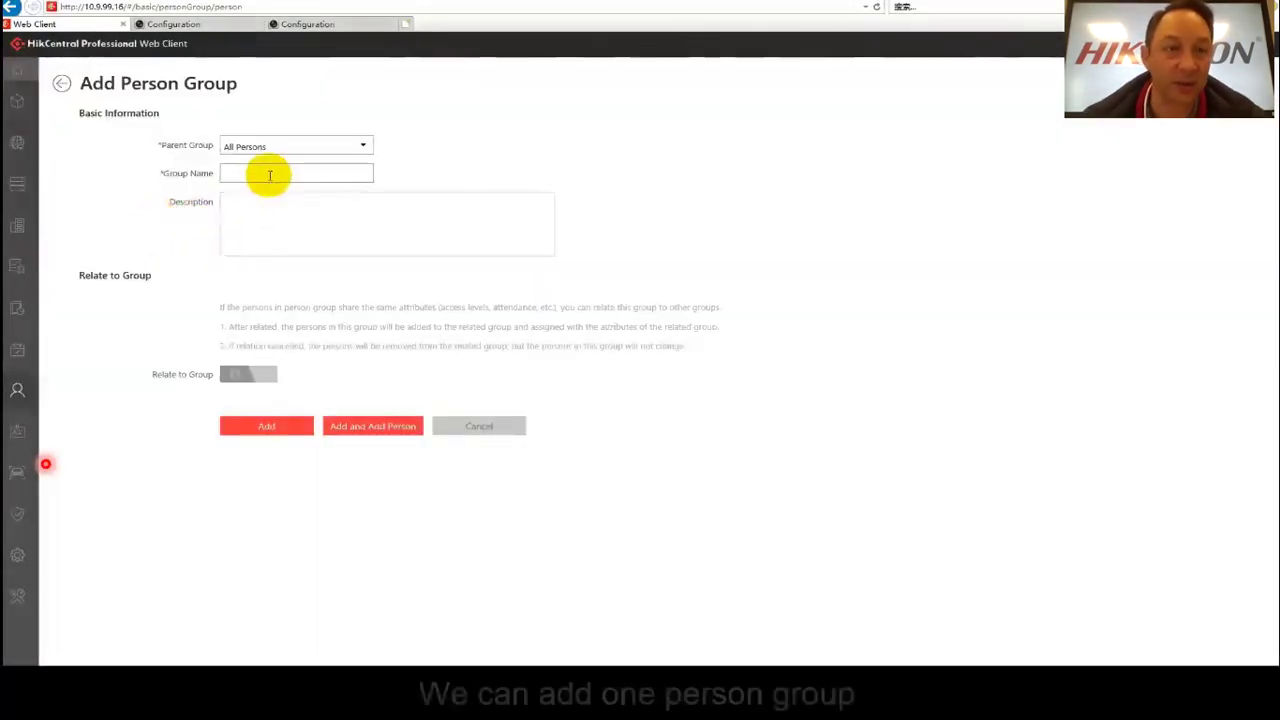
click(268, 177)
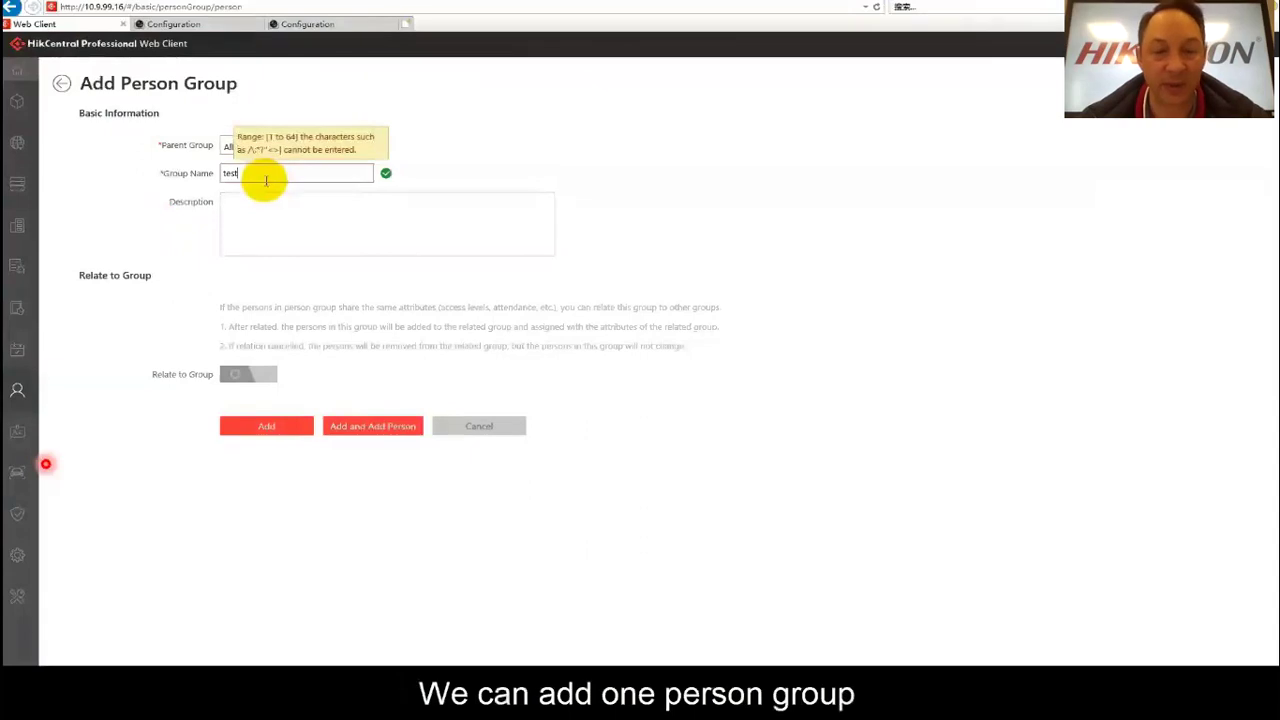
click(245, 426)
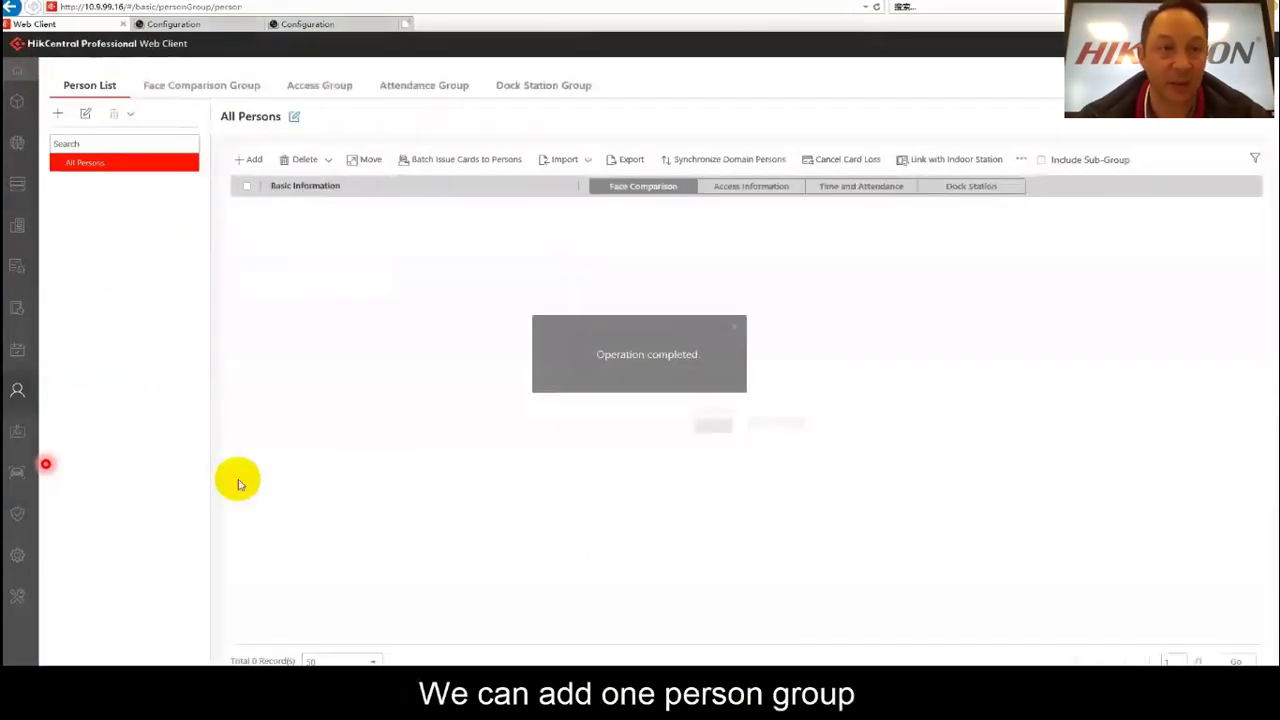
click(244, 163)
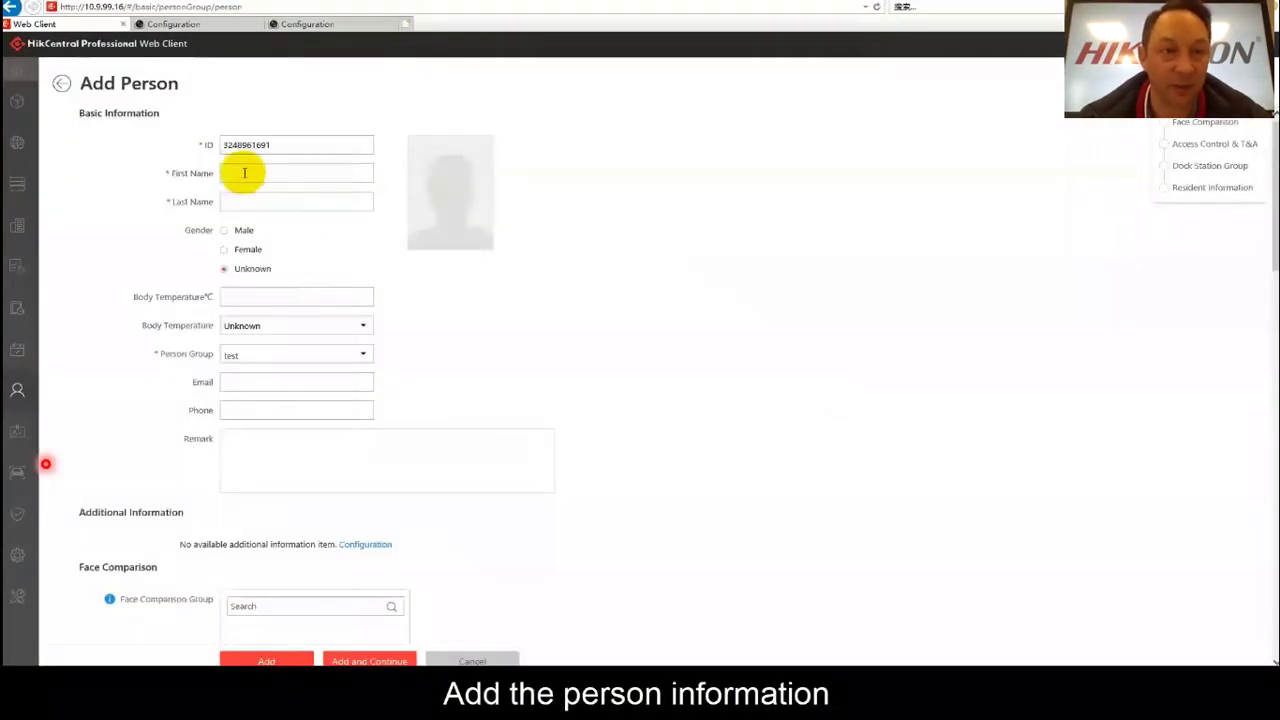
Add a male person with ID, full name and face photo to group 'test'.
click(243, 172)
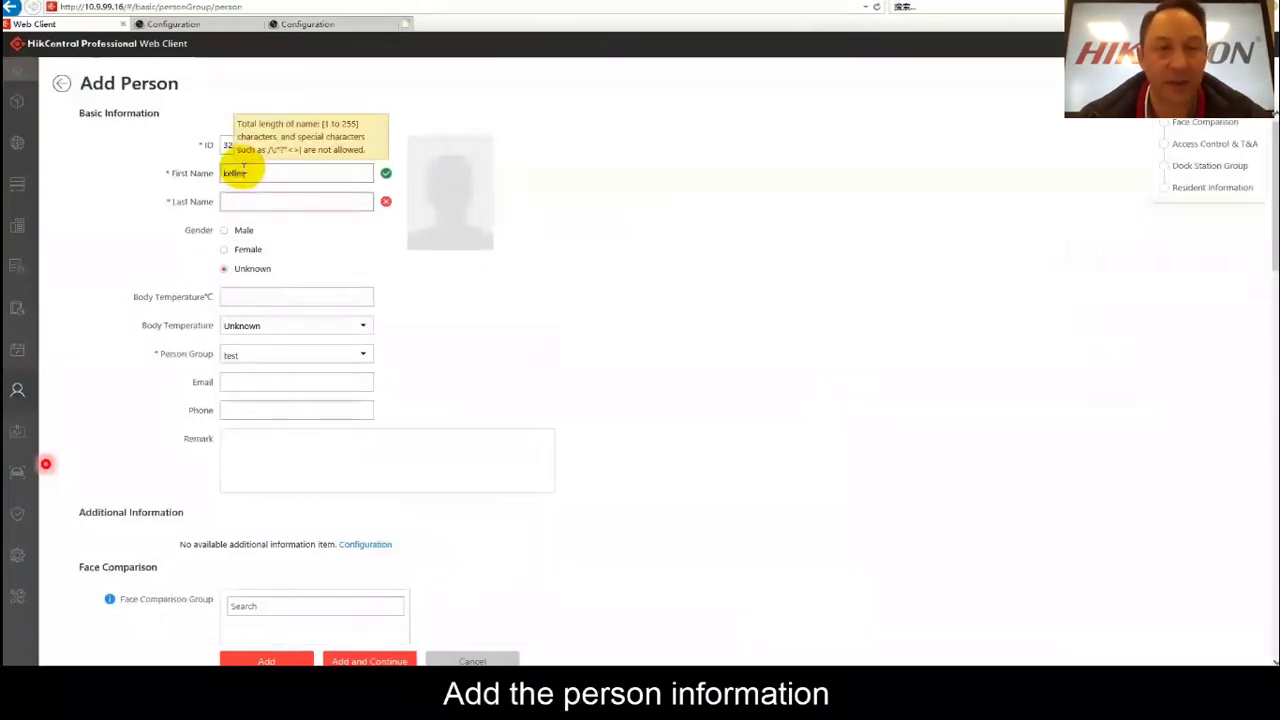
key(Tab)
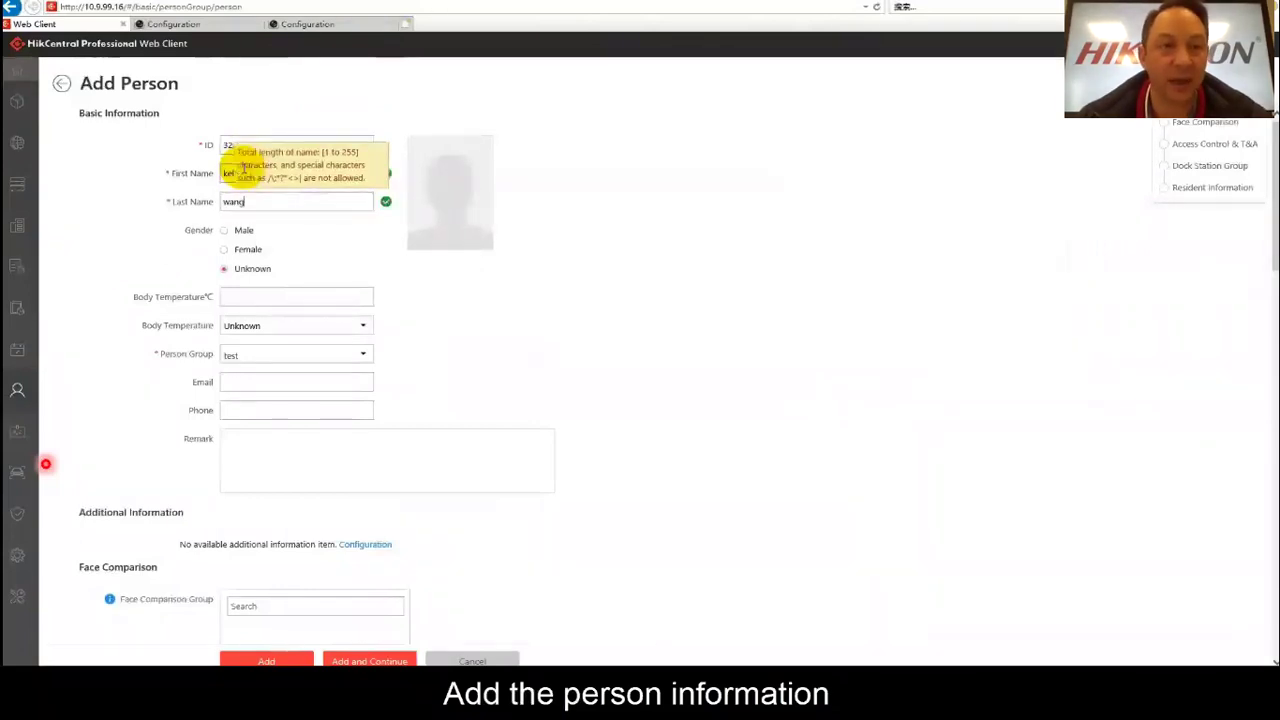
click(224, 230)
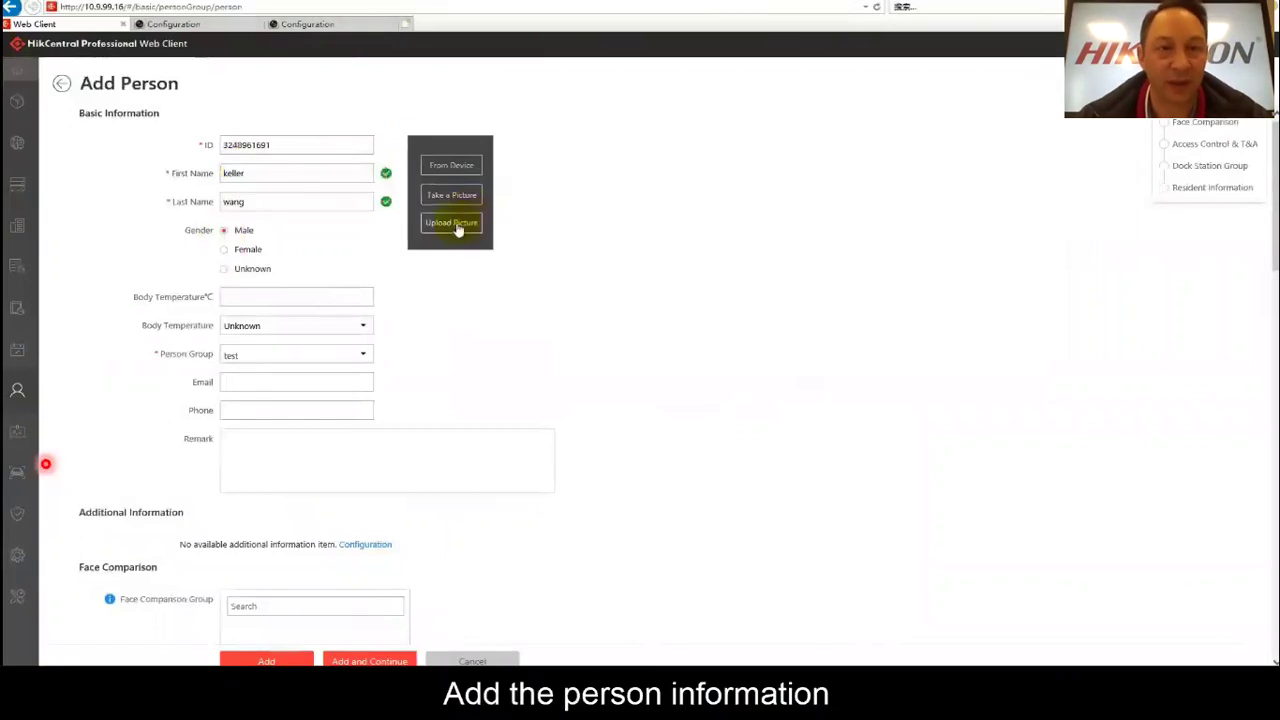
click(456, 224)
click(145, 85)
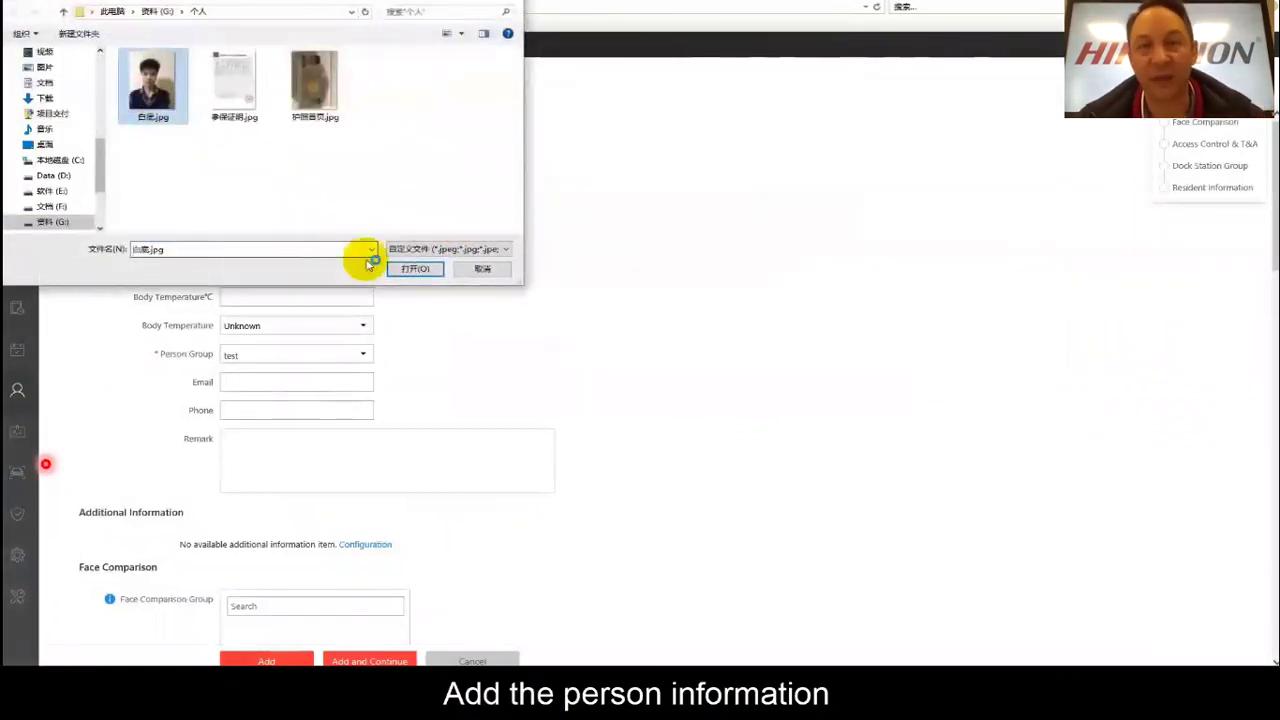
click(414, 266)
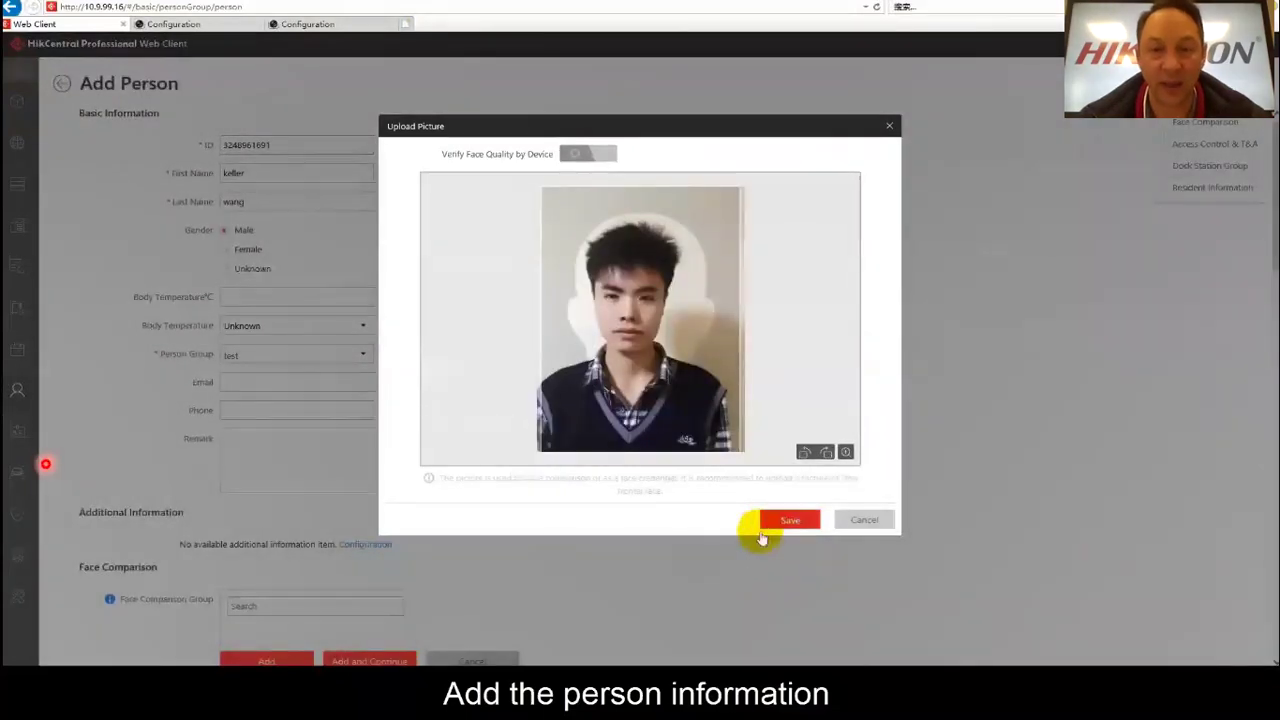
click(789, 520)
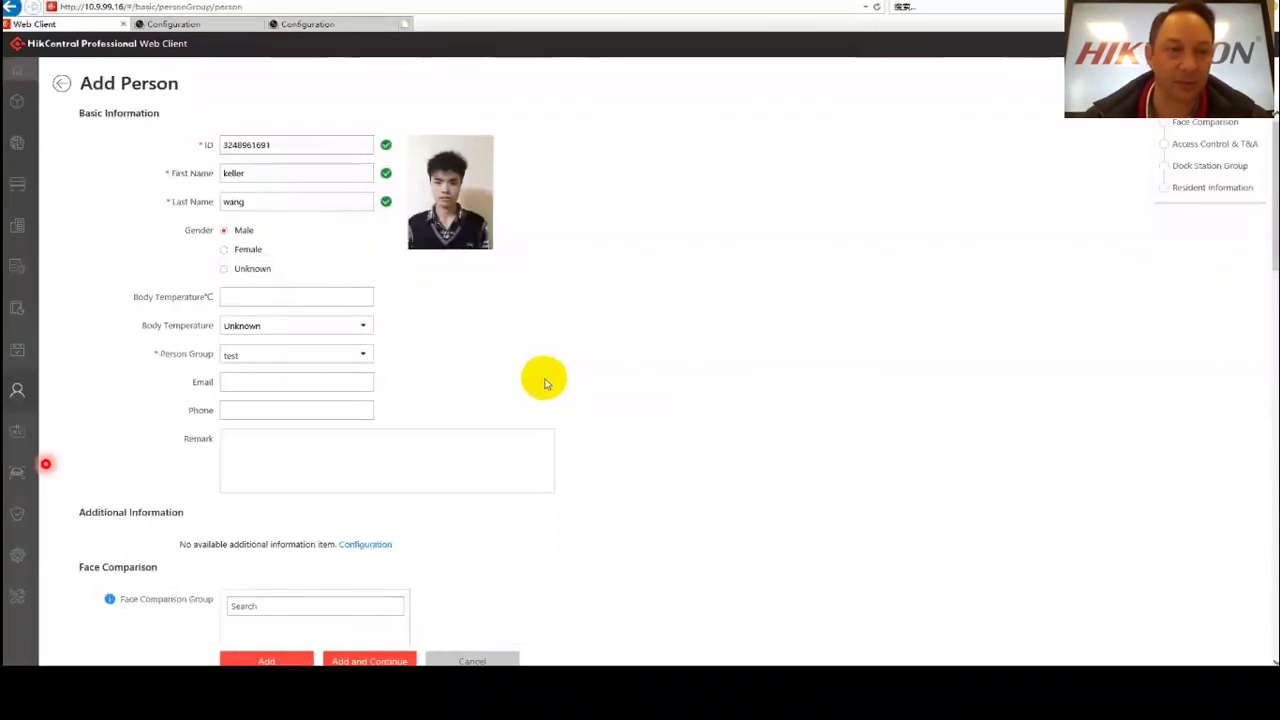
click(265, 661)
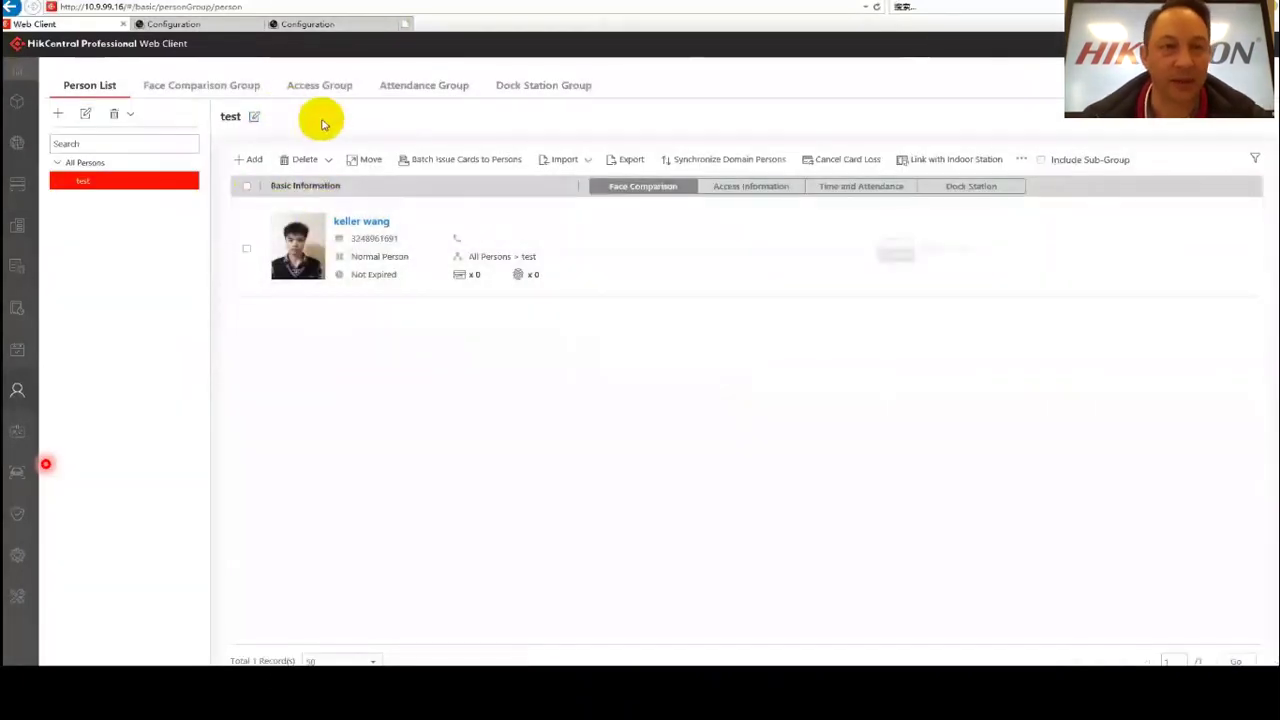
Create face comparison group 'test' with an 80% similarity threshold.
click(194, 84)
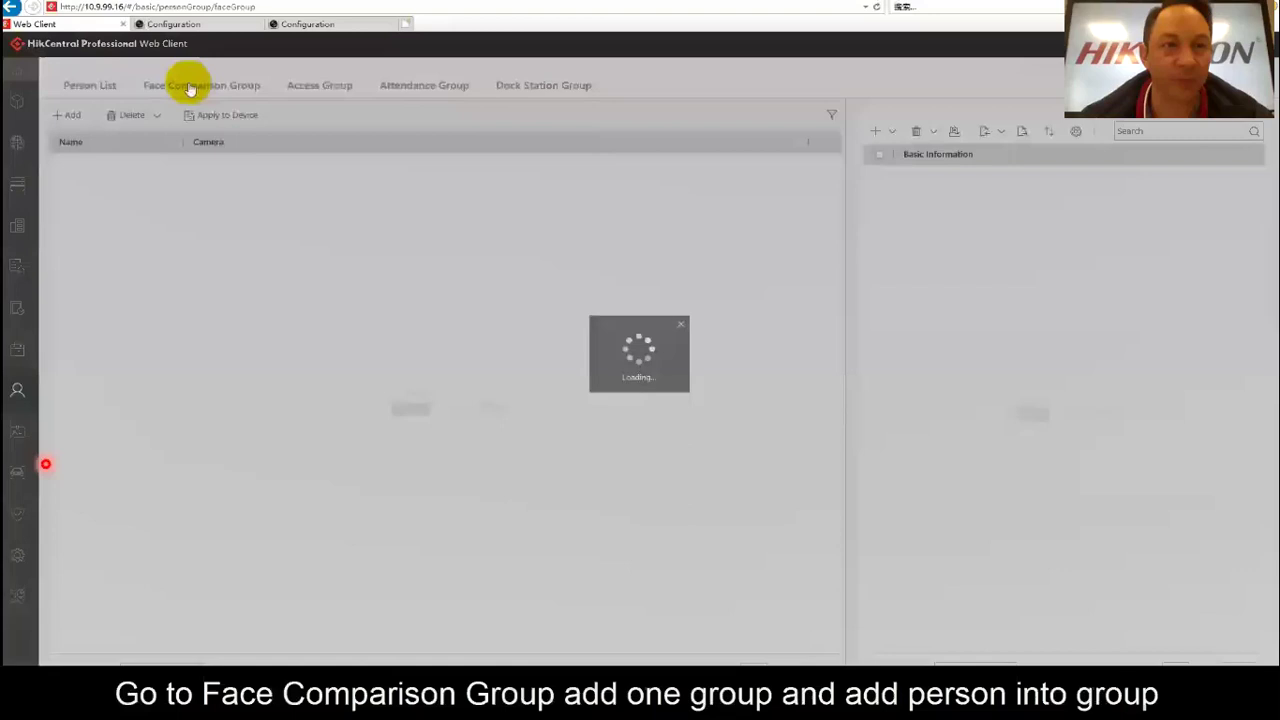
click(70, 118)
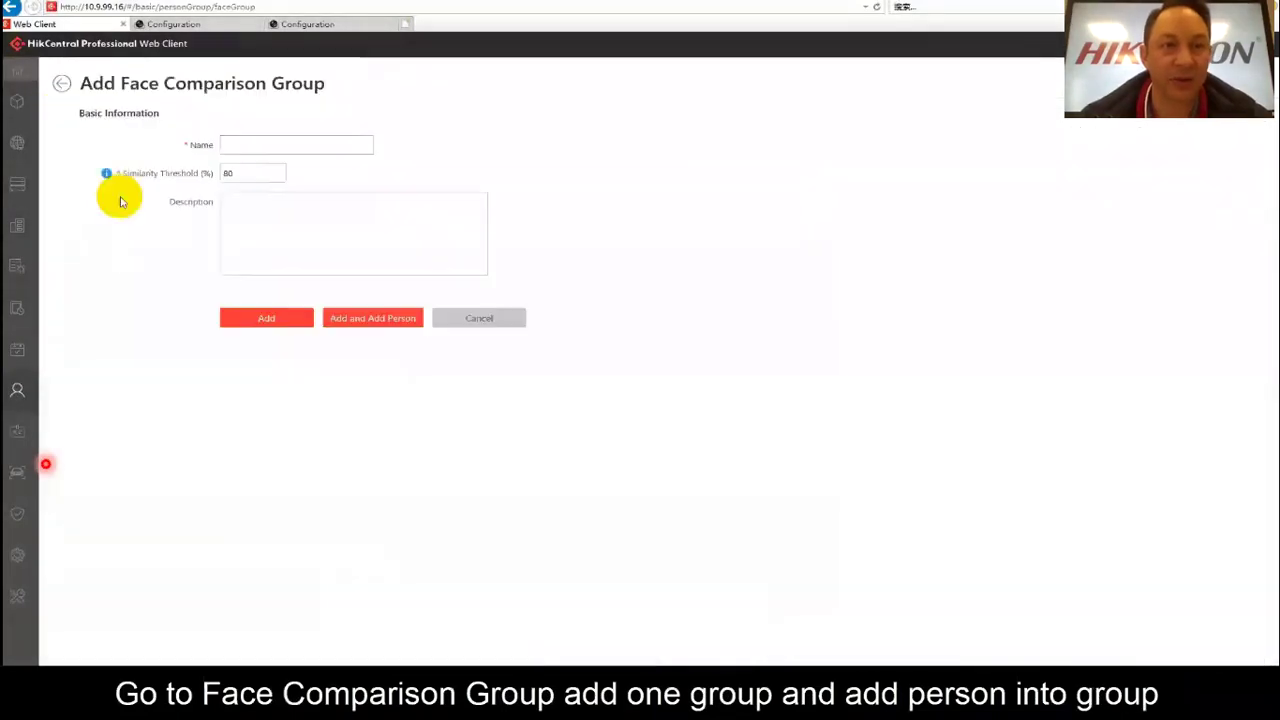
click(250, 145)
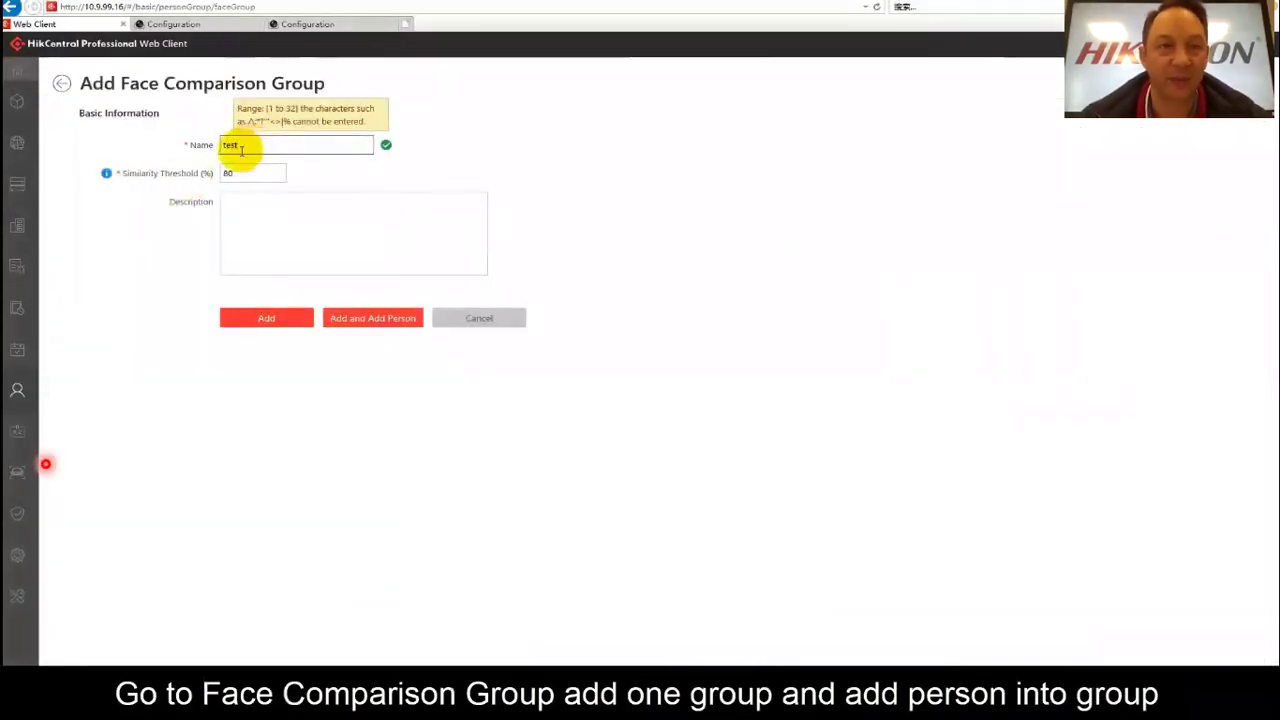
click(249, 322)
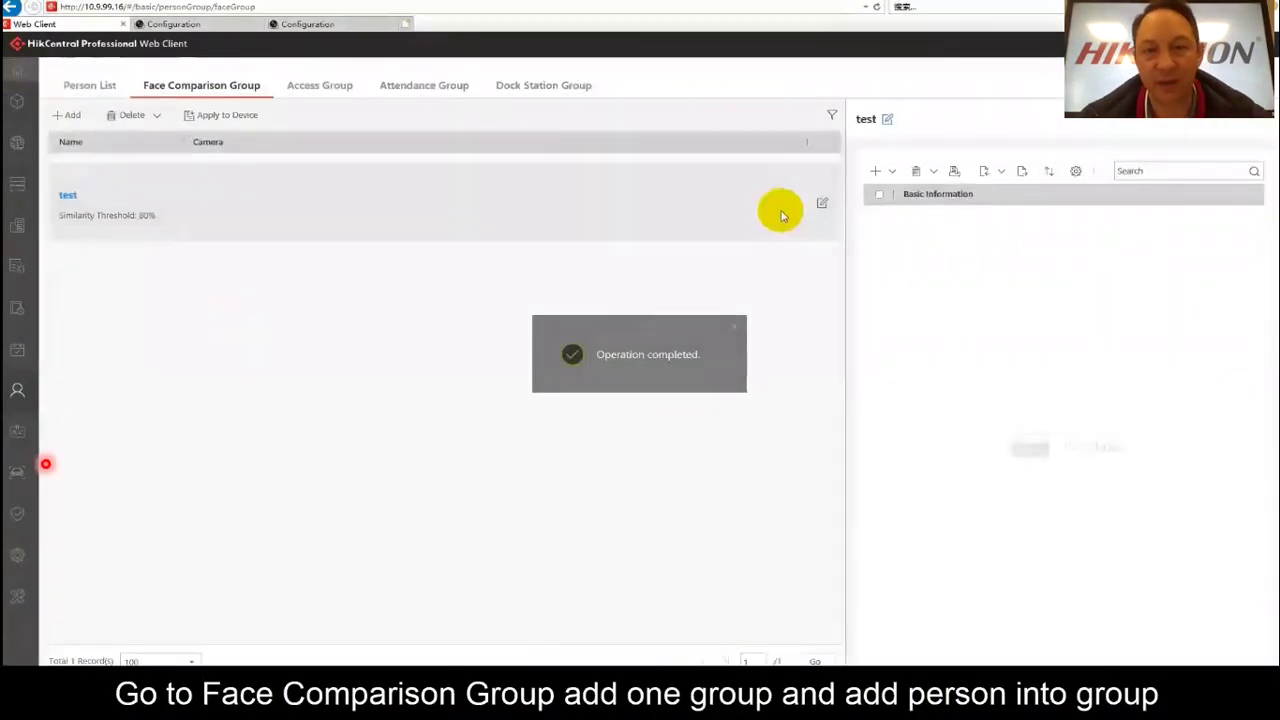
Add the existing person from person group 'test' to the face comparison group.
click(877, 171)
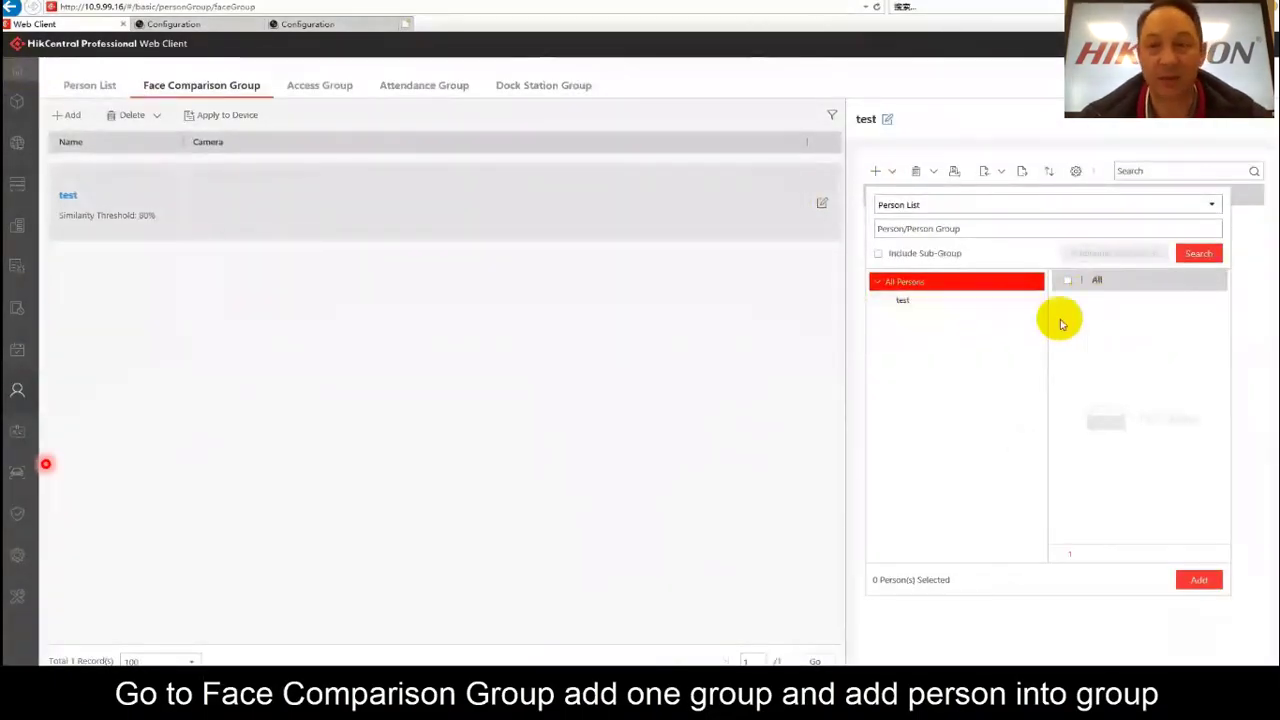
click(900, 300)
click(1067, 302)
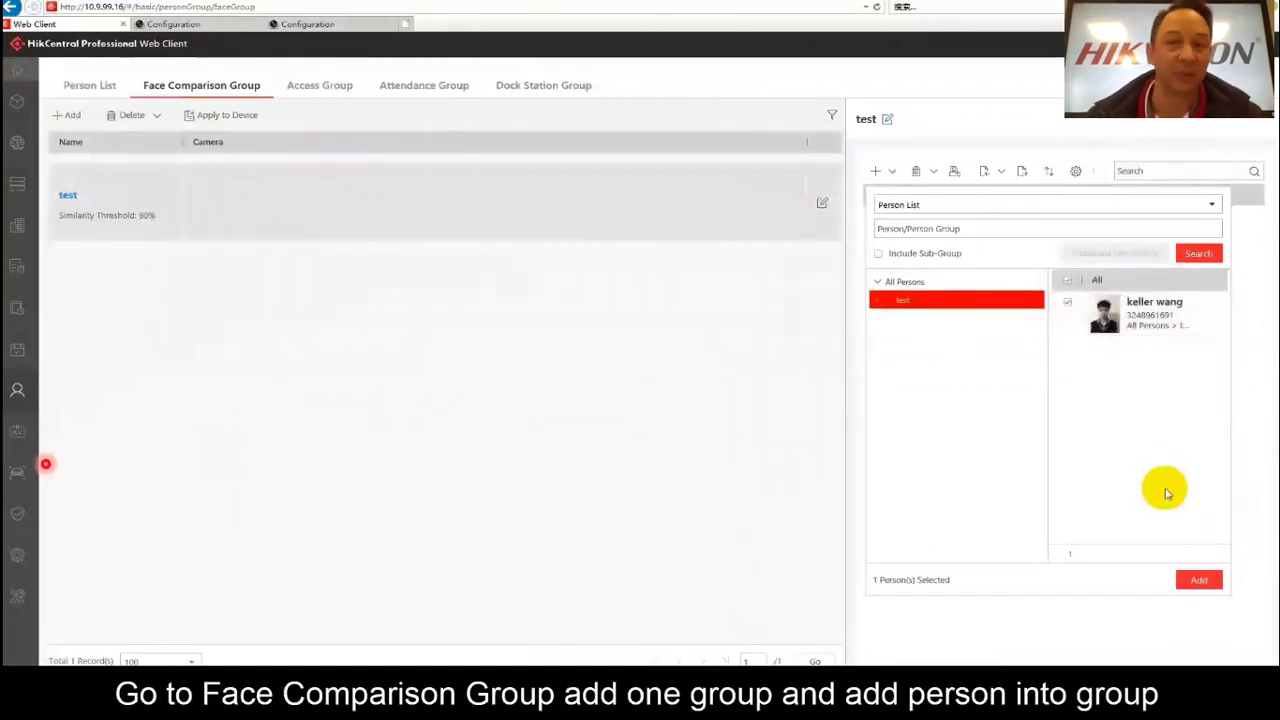
click(1199, 580)
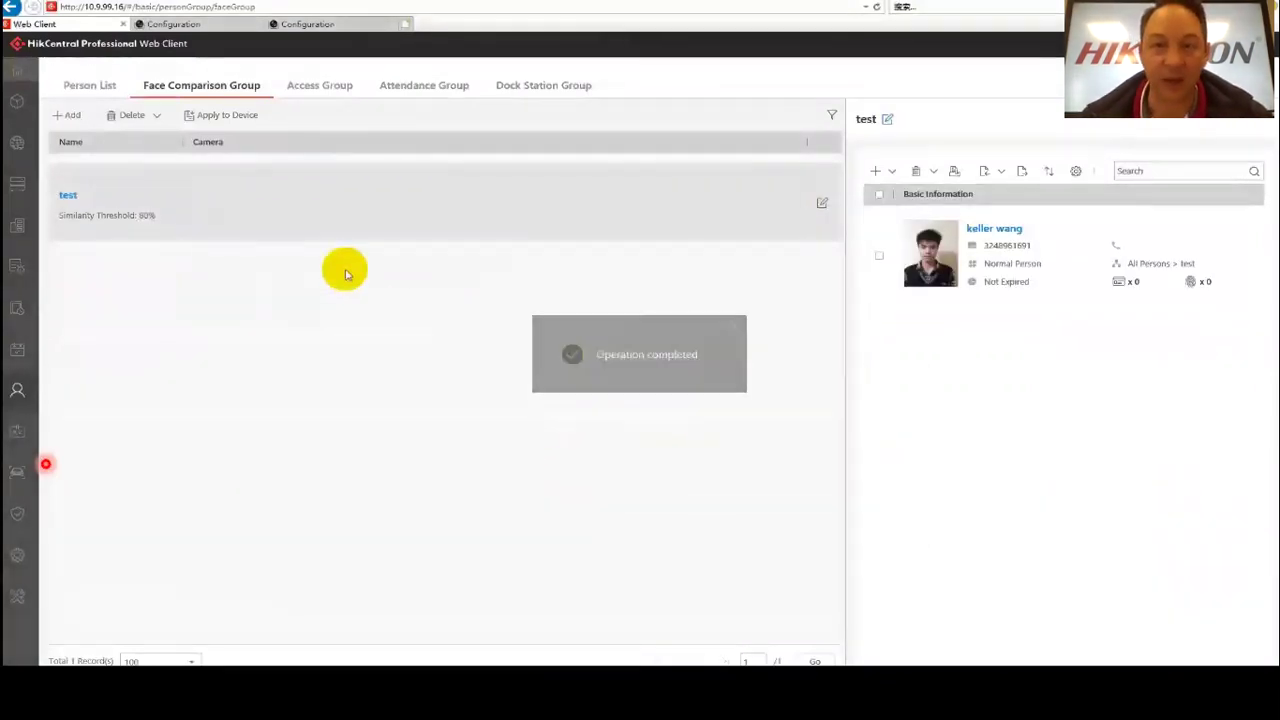
Apply all face comparison groups to the NVR's Camera 01 and Camera 02.
click(210, 114)
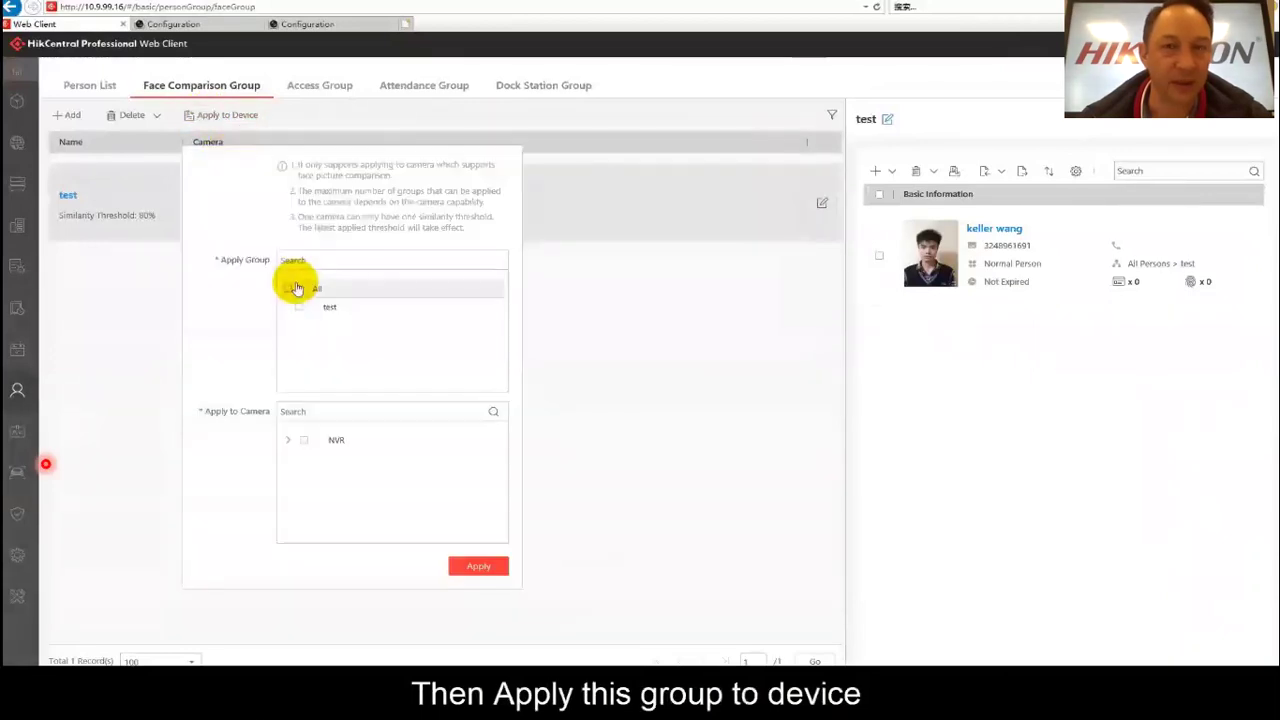
click(288, 289)
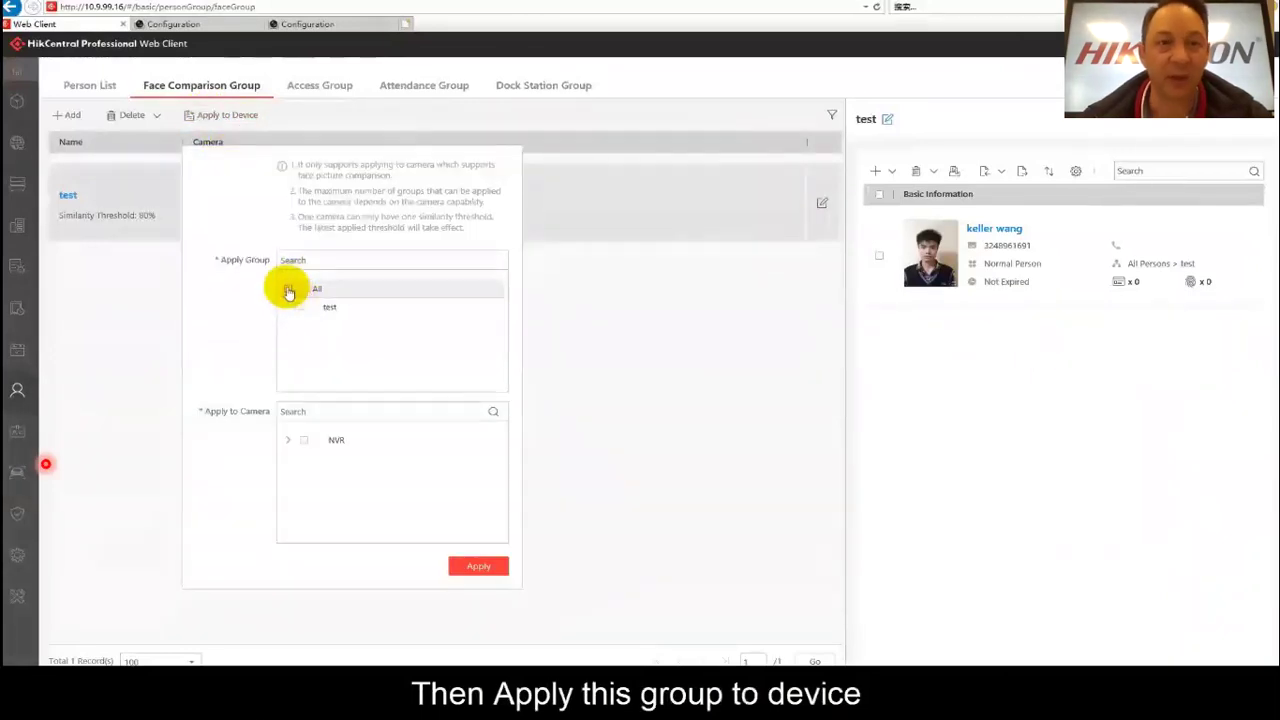
click(304, 441)
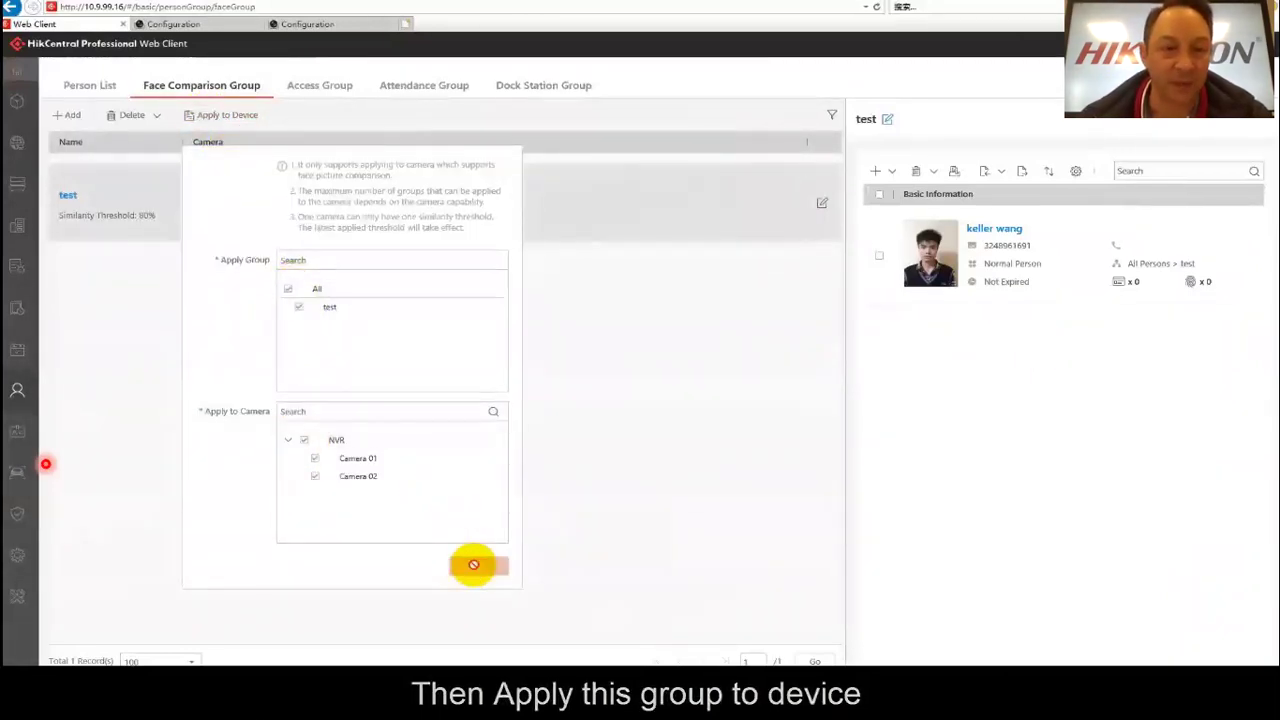
click(478, 568)
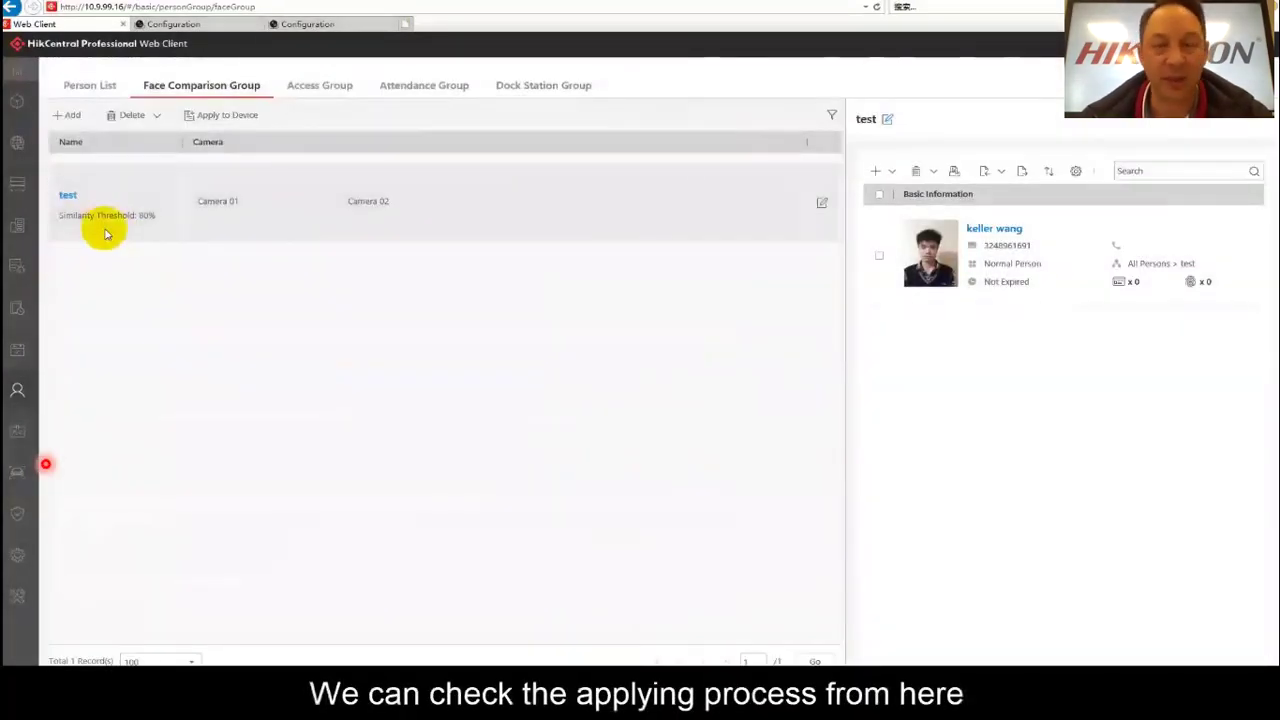
Add an Abnormal Temperature event for person group 'test' on Camera 01 and 02.
mouse_move(17, 266)
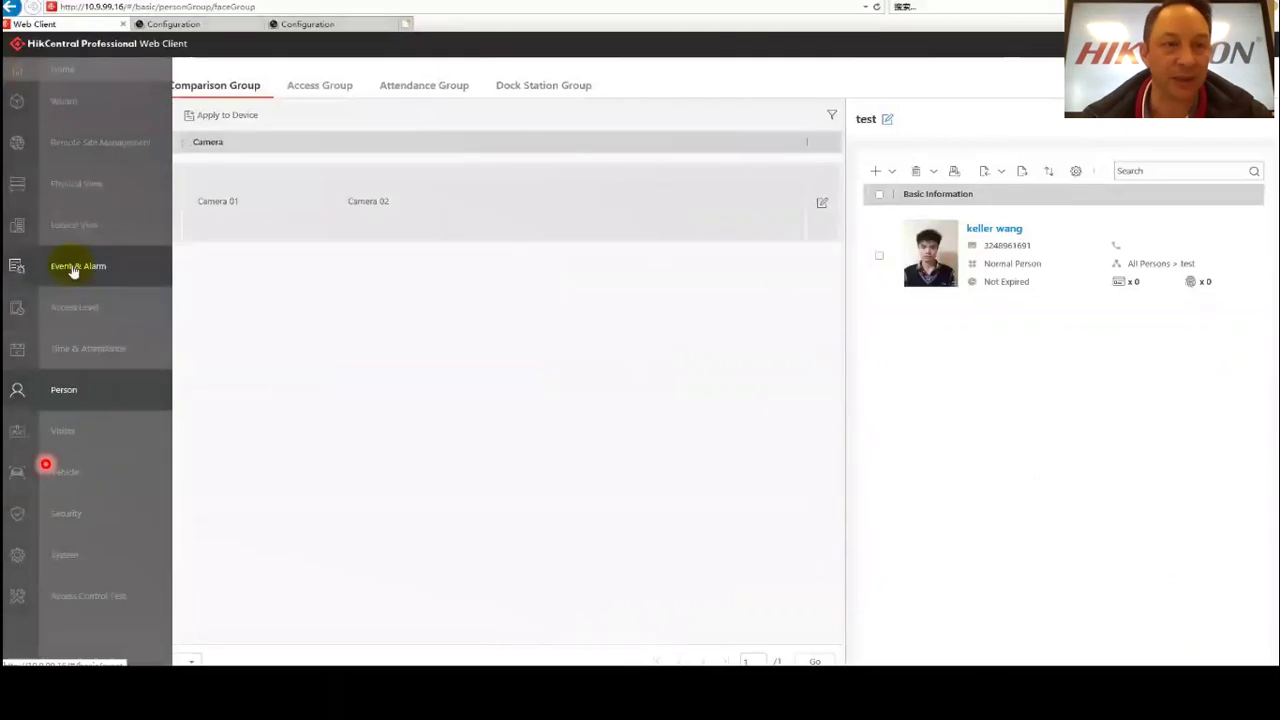
click(72, 268)
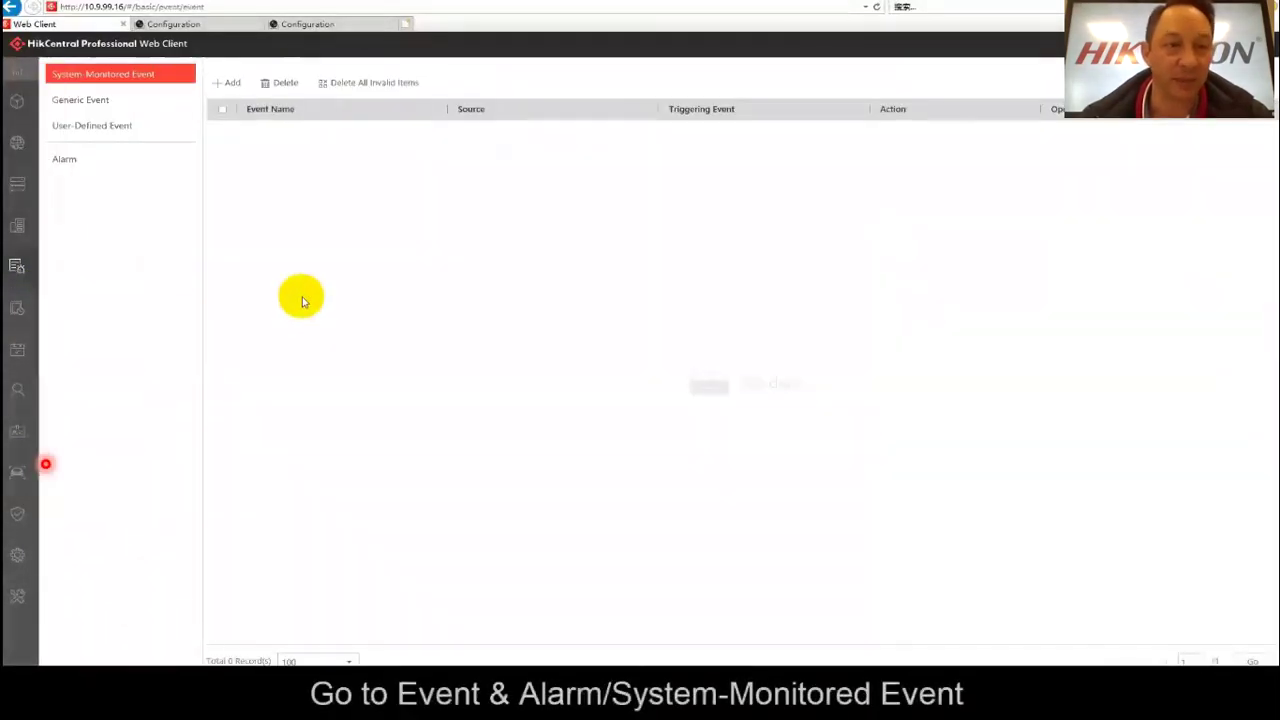
click(226, 82)
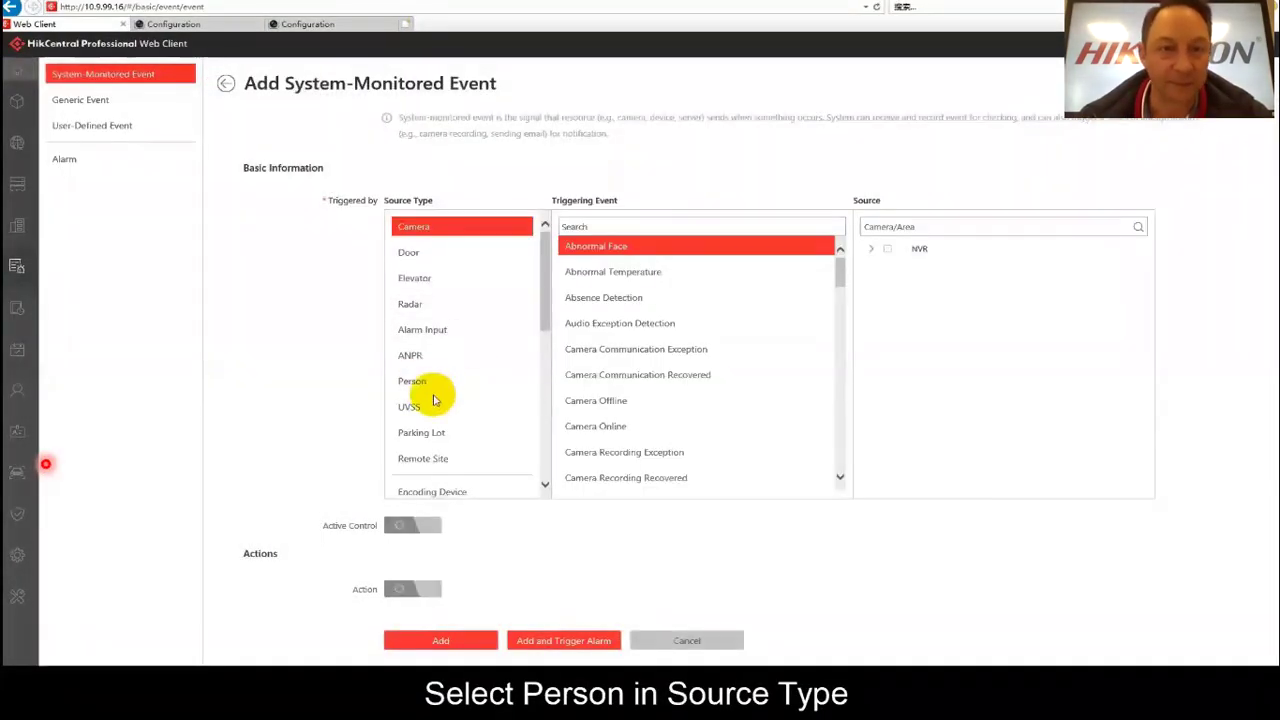
click(418, 383)
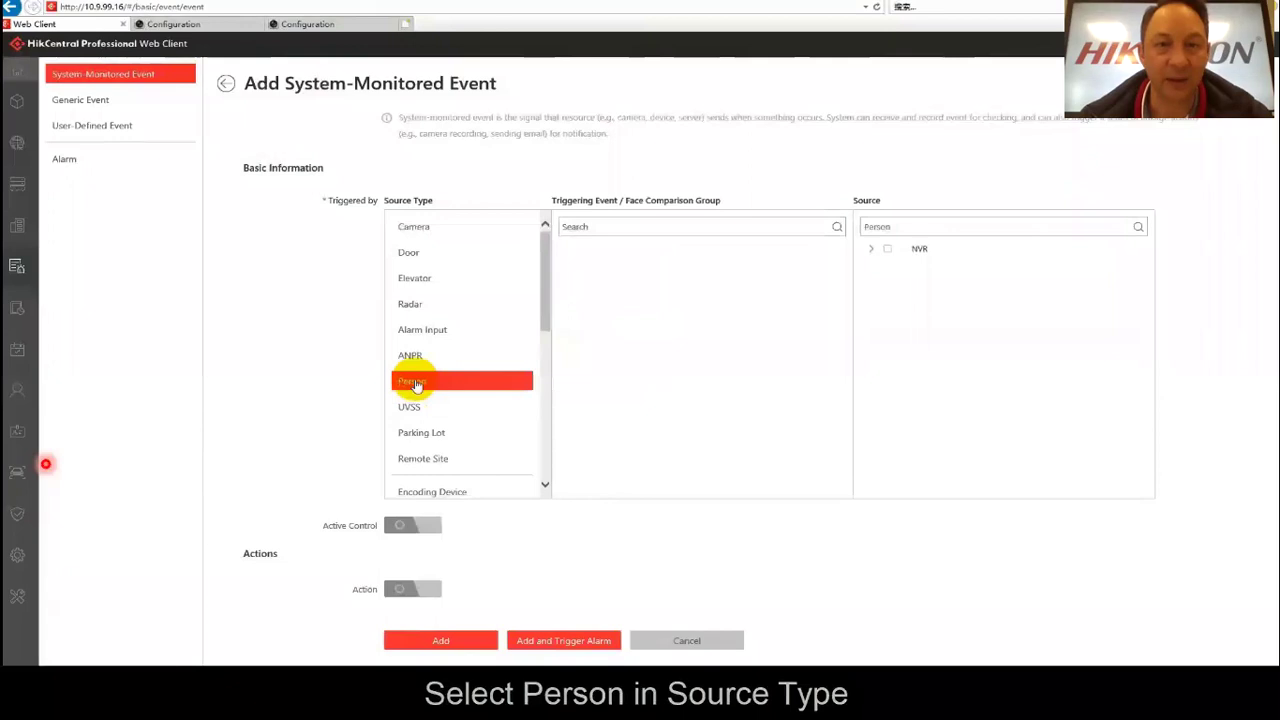
click(612, 264)
click(873, 250)
click(887, 249)
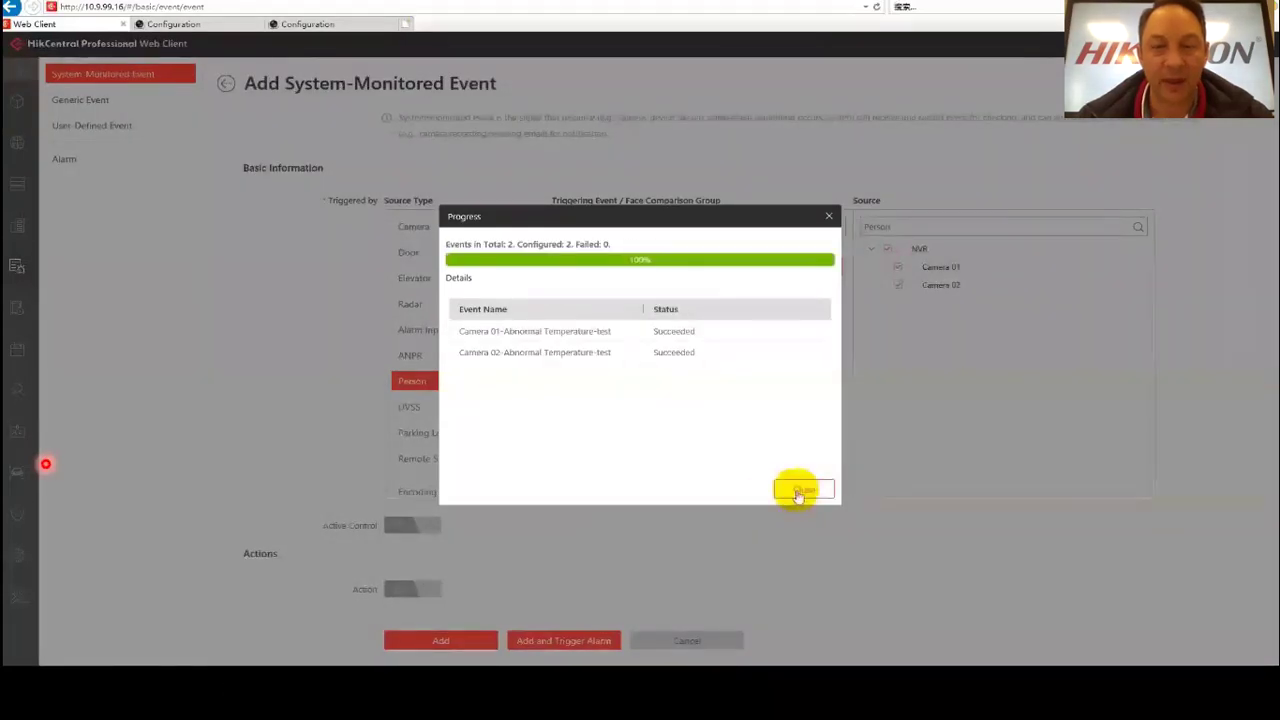
click(800, 490)
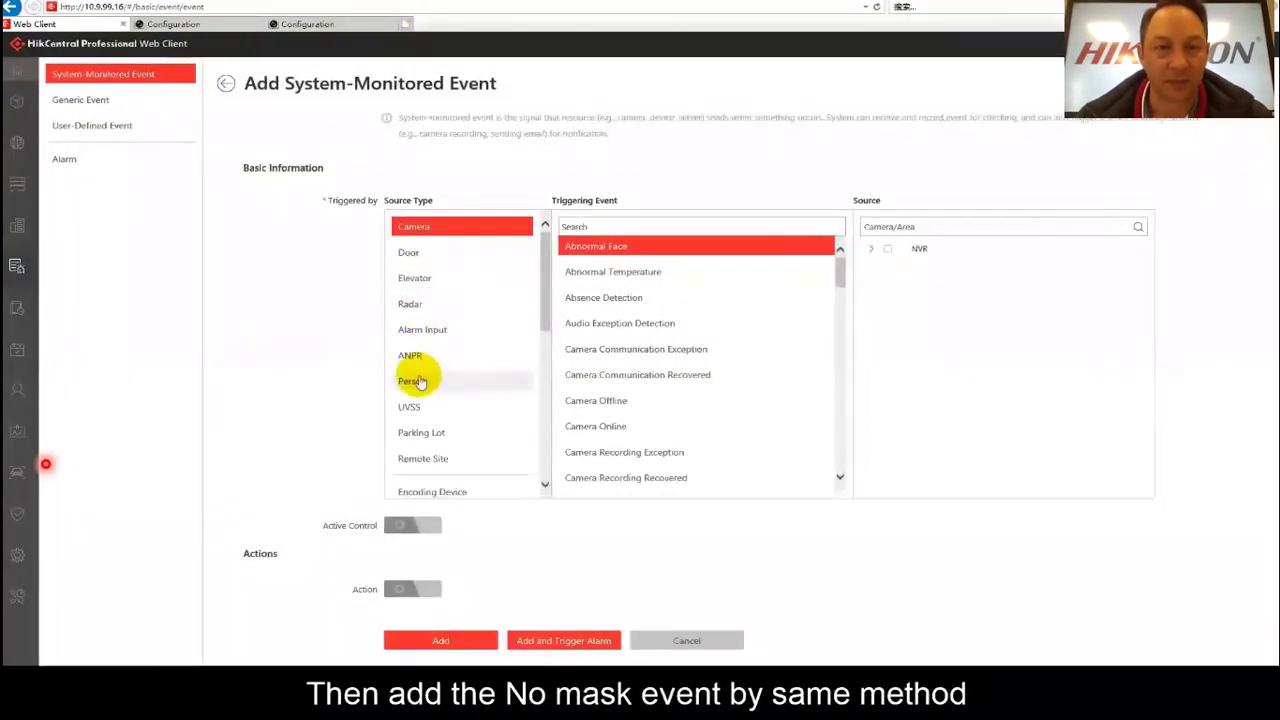
Add a No Mask event for person group 'test' on Camera 01 and 02.
click(418, 384)
click(418, 384)
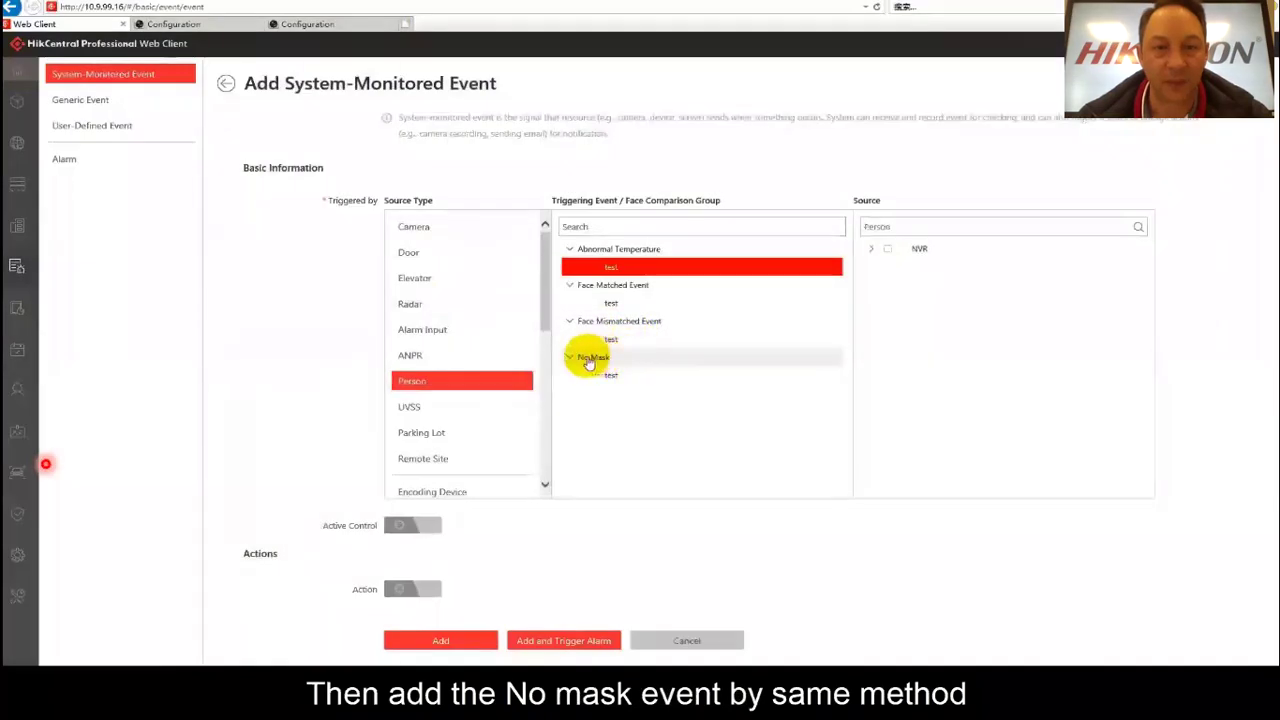
click(609, 374)
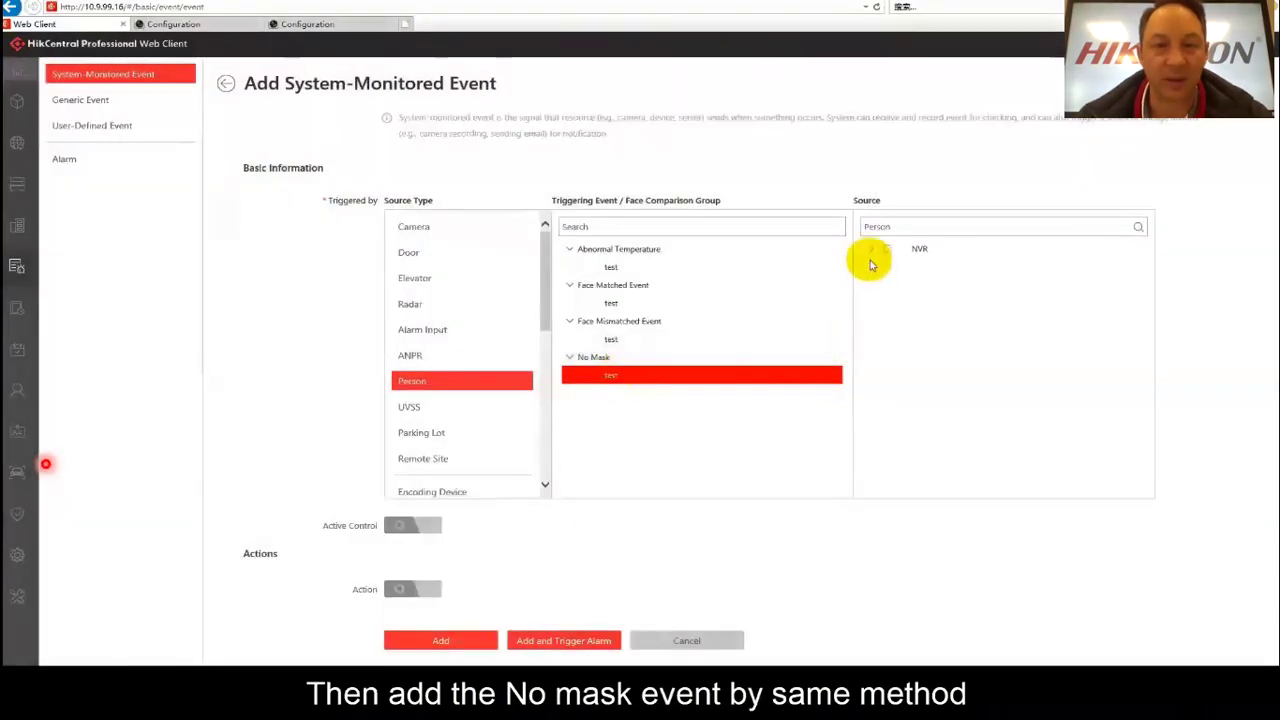
click(887, 249)
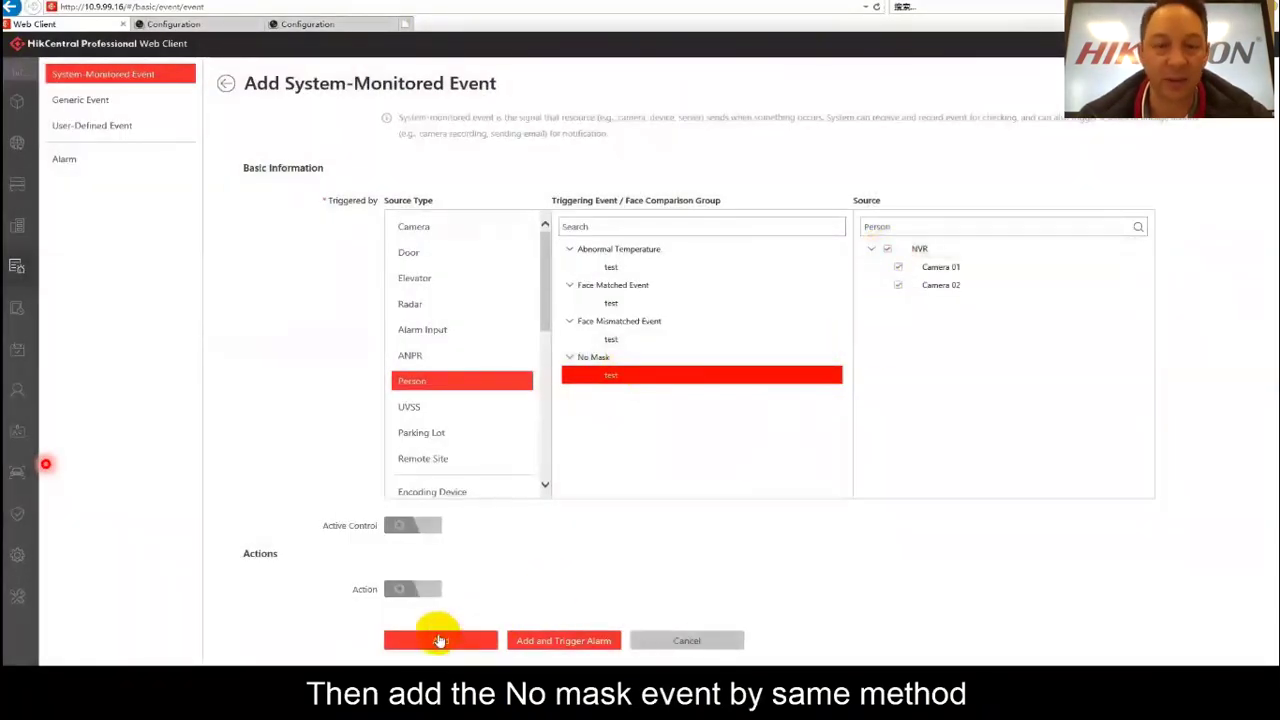
click(436, 635)
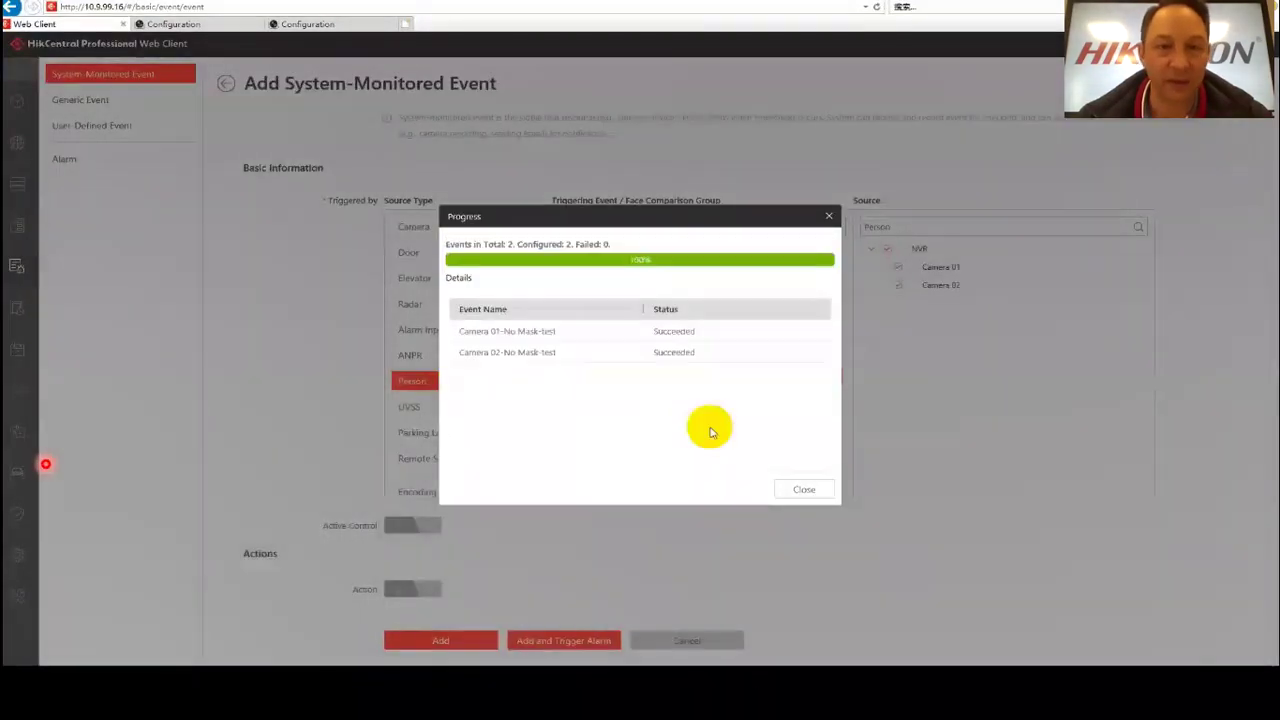
click(803, 490)
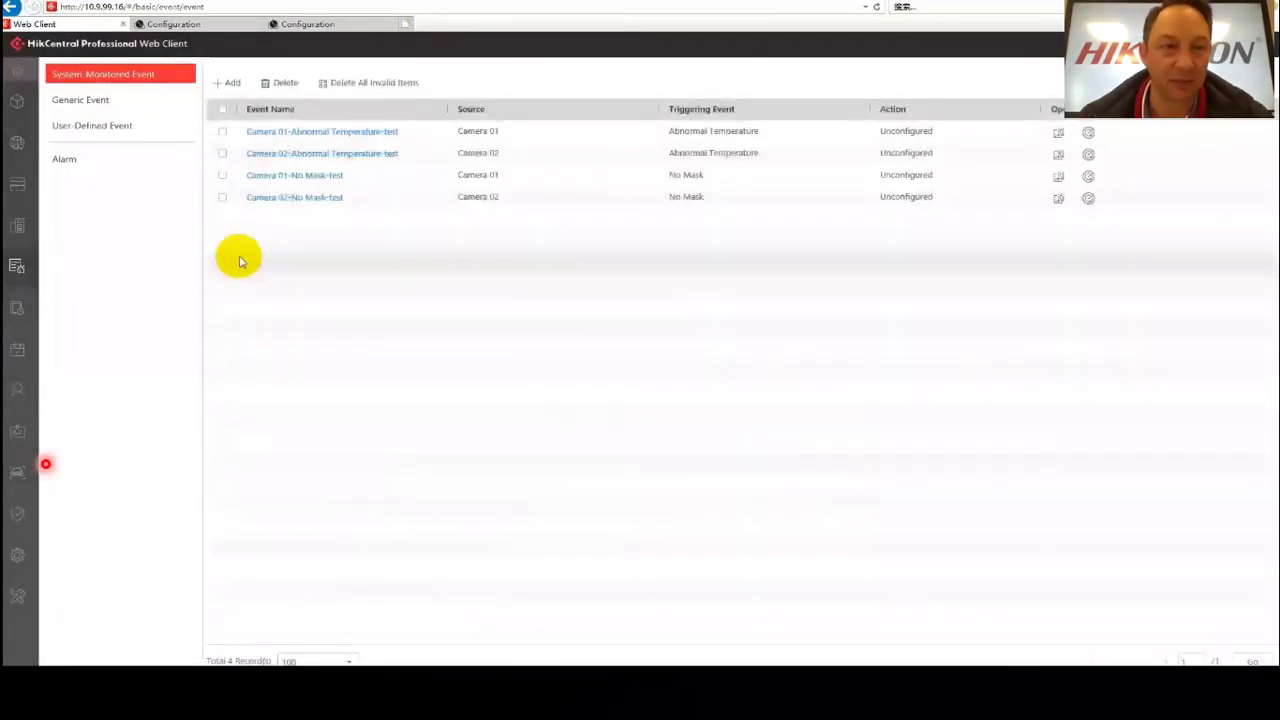
click(62, 160)
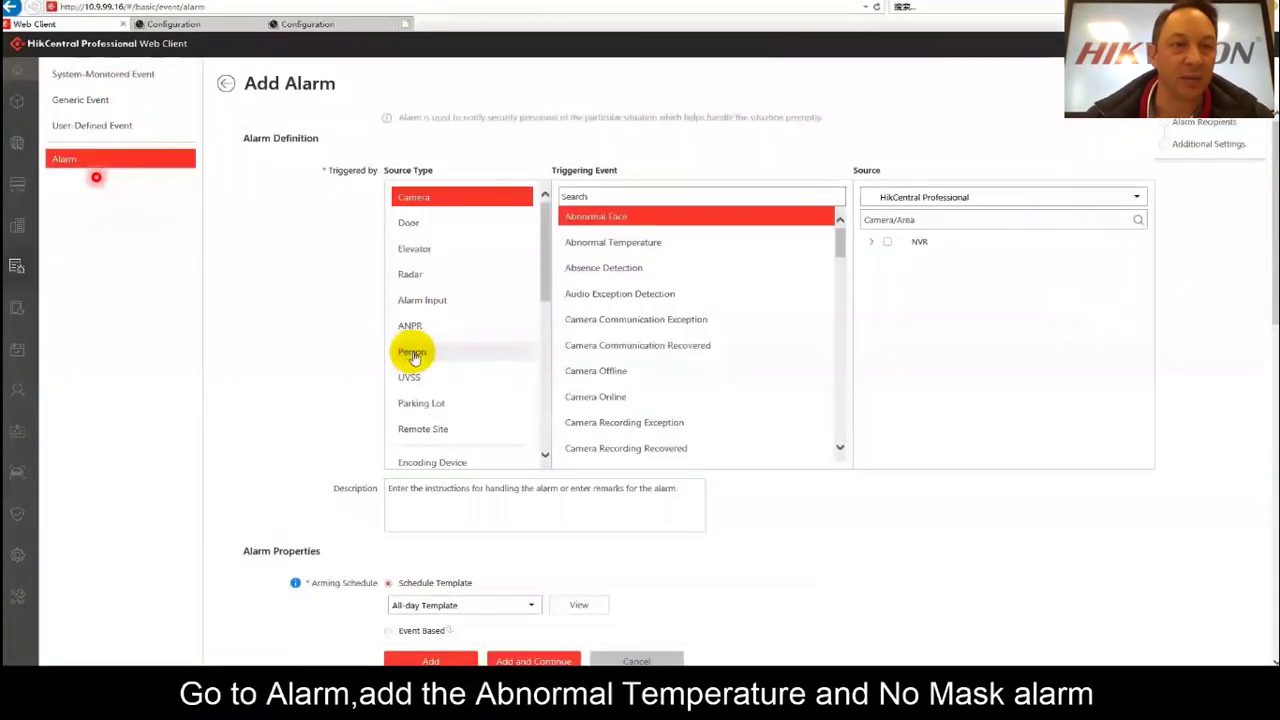
Set the alarm to source type Person on the NVR's cameras with Trigger Pop-up Window enabled, and save it.
click(413, 357)
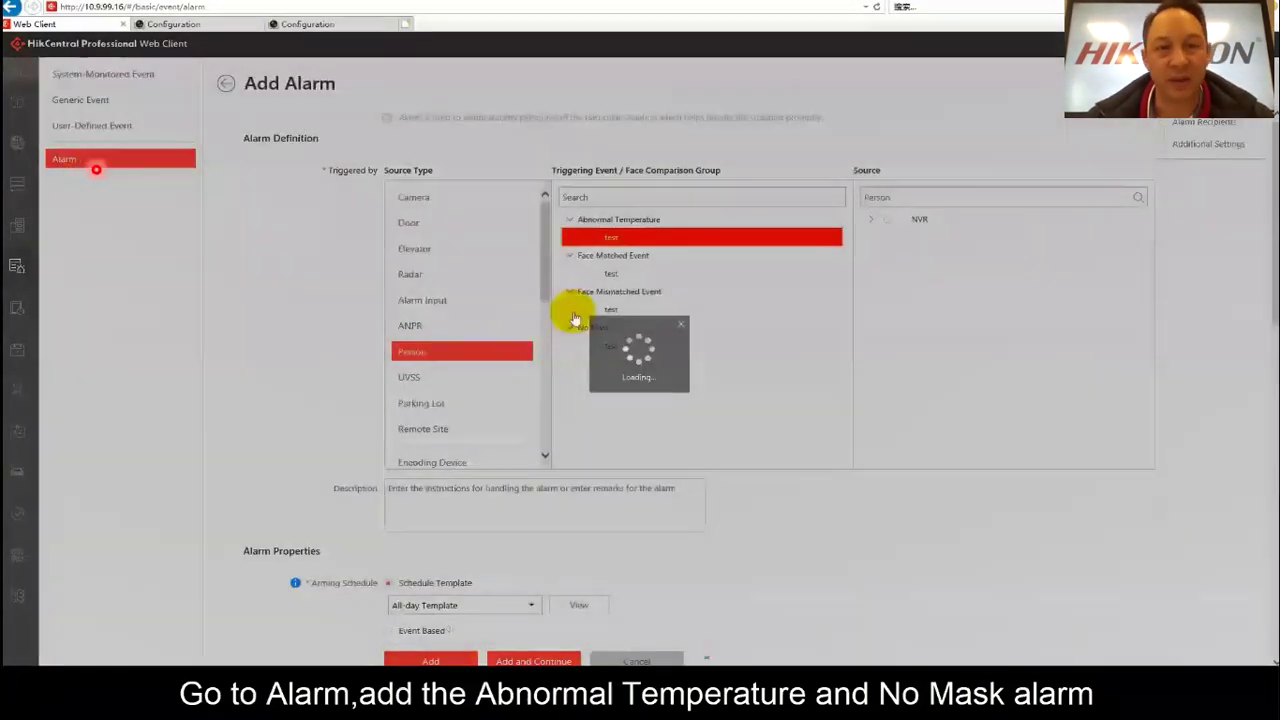
click(870, 221)
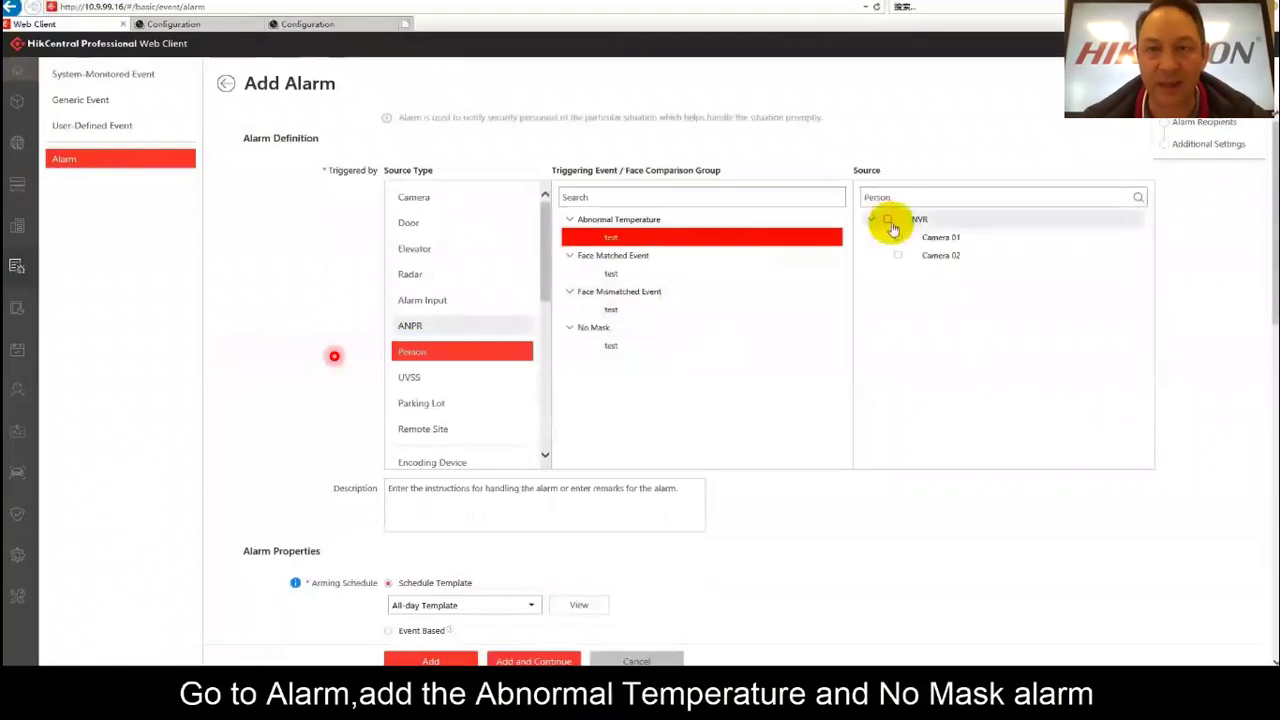
scroll(503, 520, down, 3)
scroll(492, 510, down, 6)
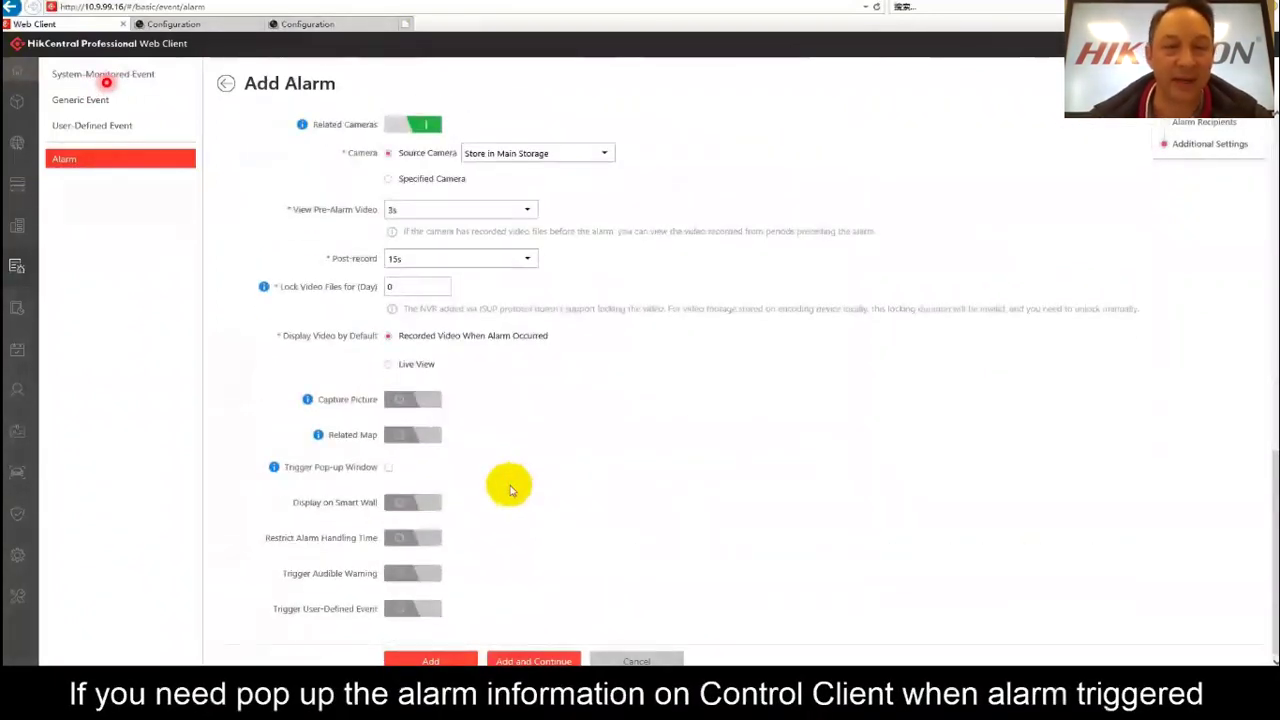
click(388, 467)
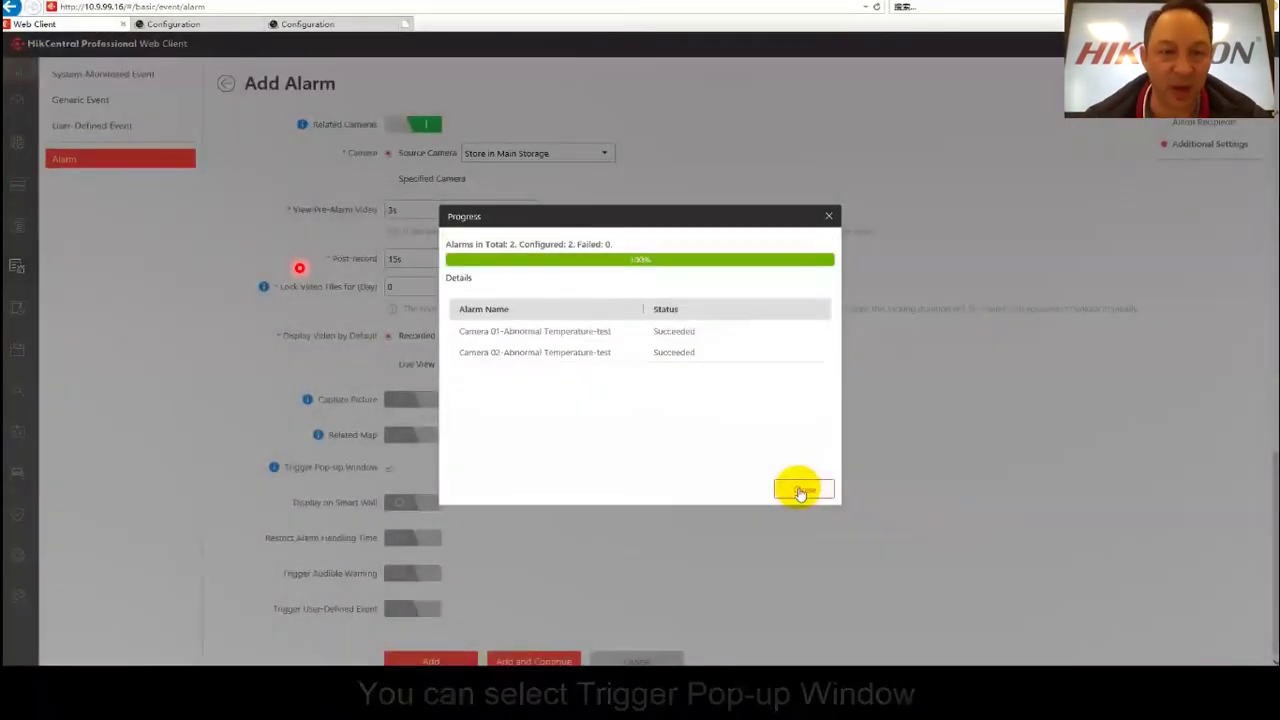
click(801, 490)
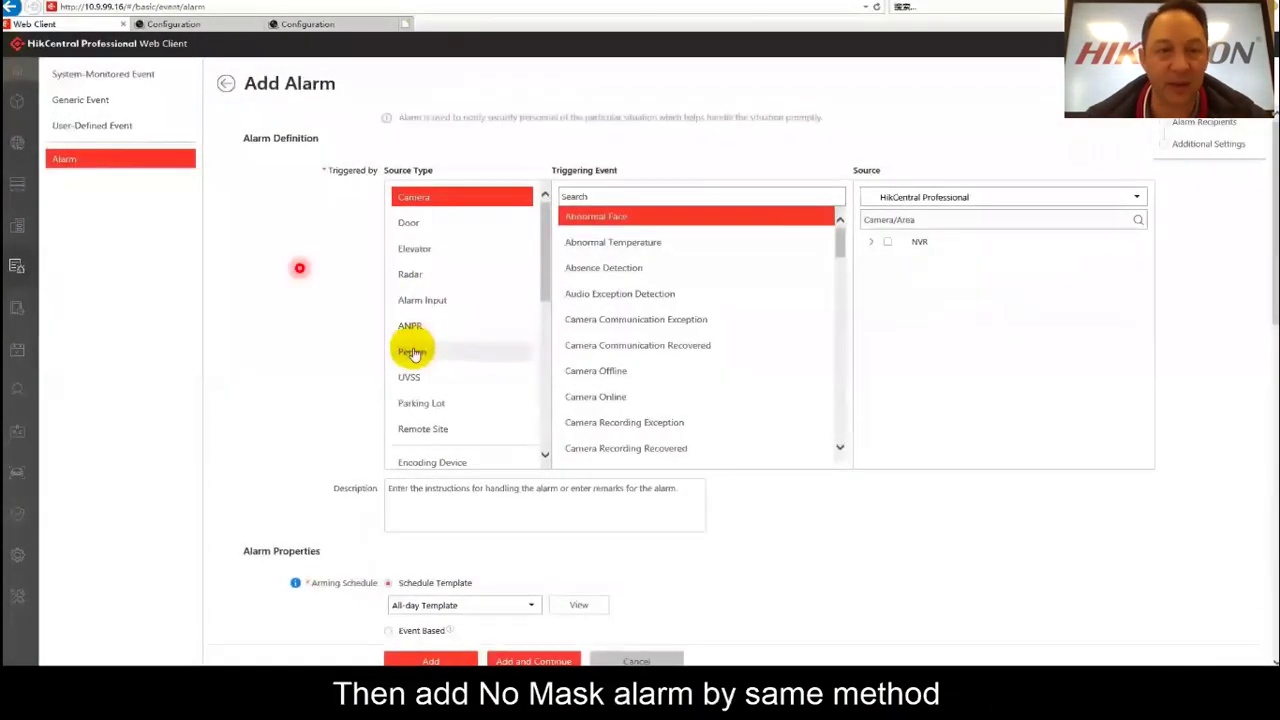
Save a Person-source No Mask alarm for group test on all NVR cameras, with pop-up window enabled.
click(412, 352)
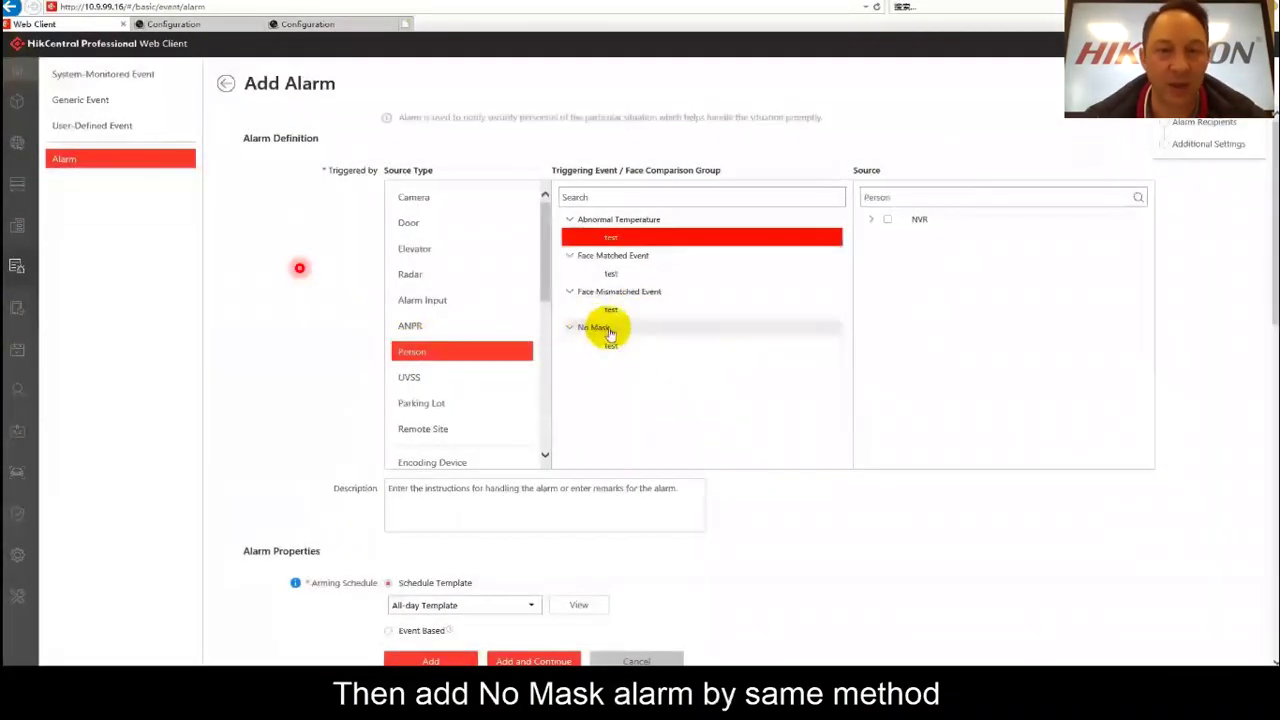
click(612, 345)
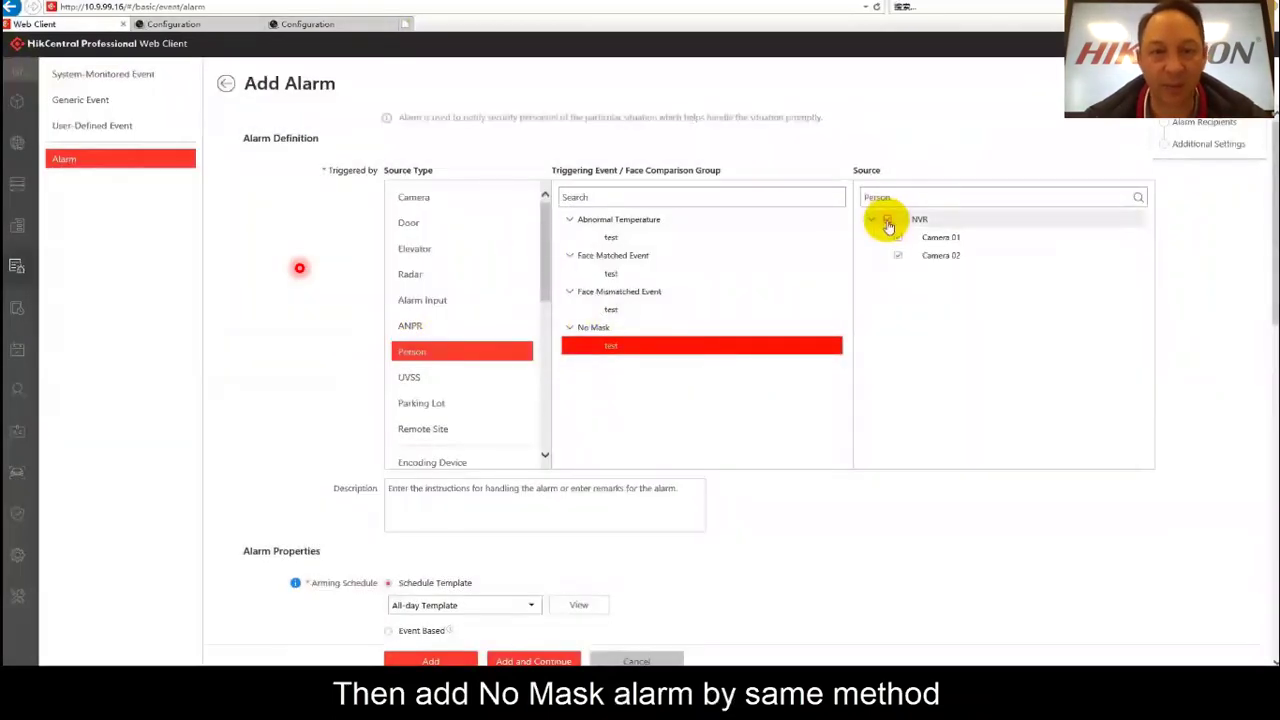
click(886, 218)
scroll(520, 515, down, 10)
scroll(535, 498, down, 2)
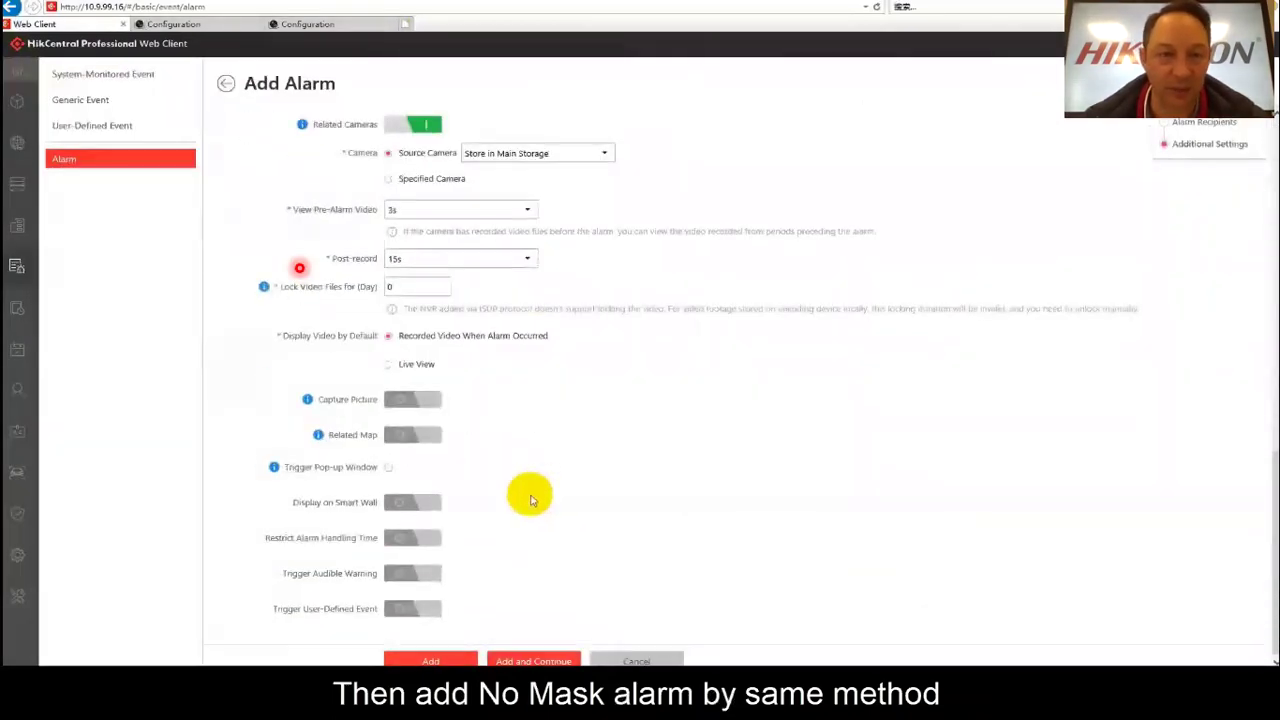
click(389, 468)
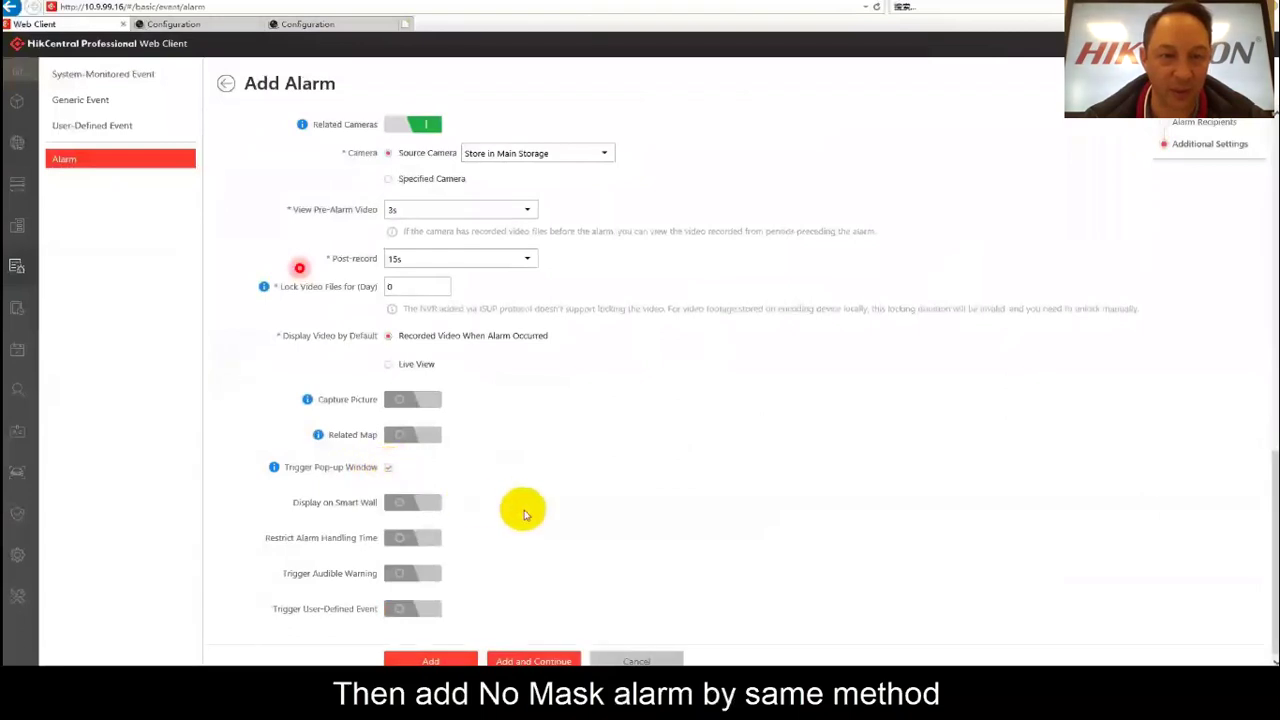
click(430, 660)
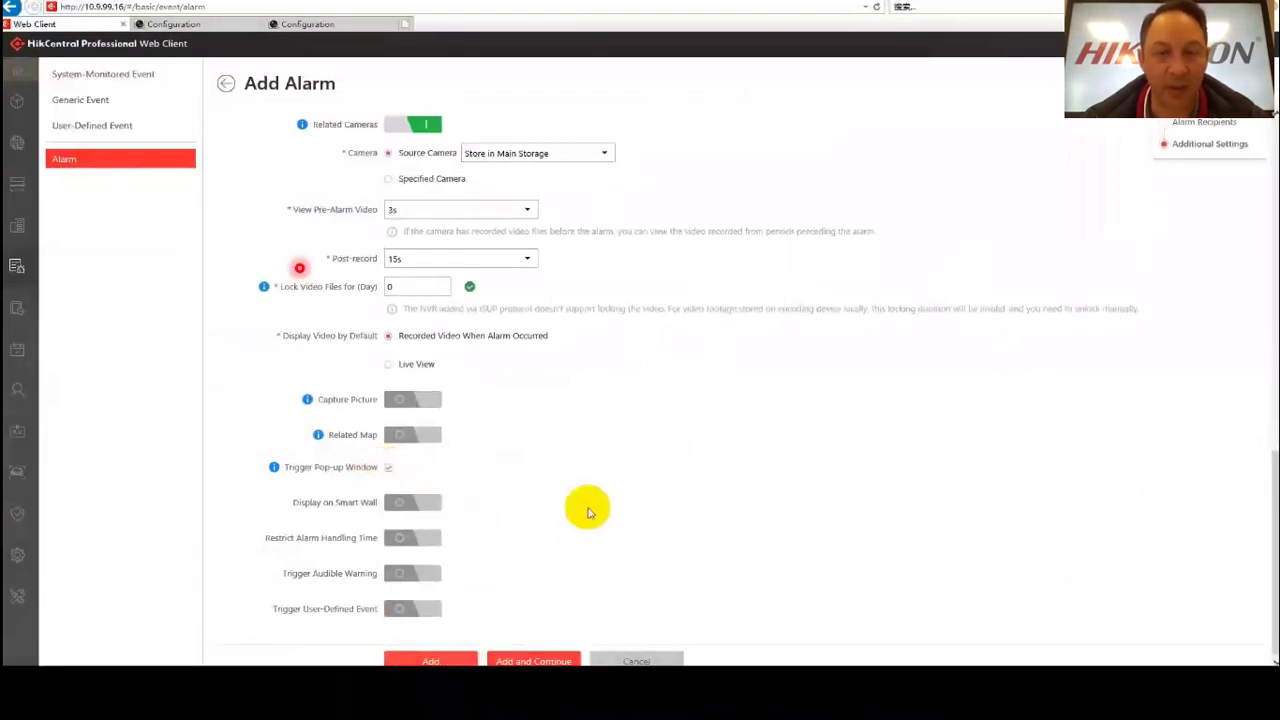
click(800, 490)
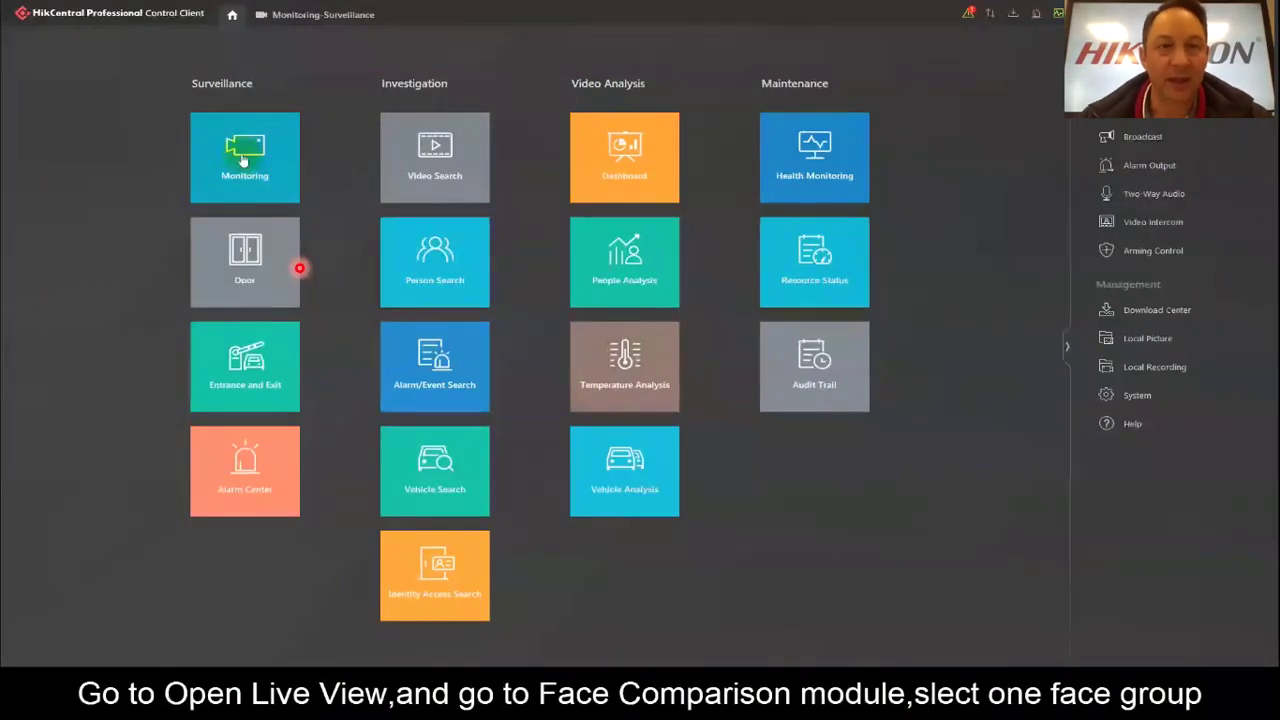
Play Camera 01 live in Monitoring under Face Comparison for the test face group.
click(241, 154)
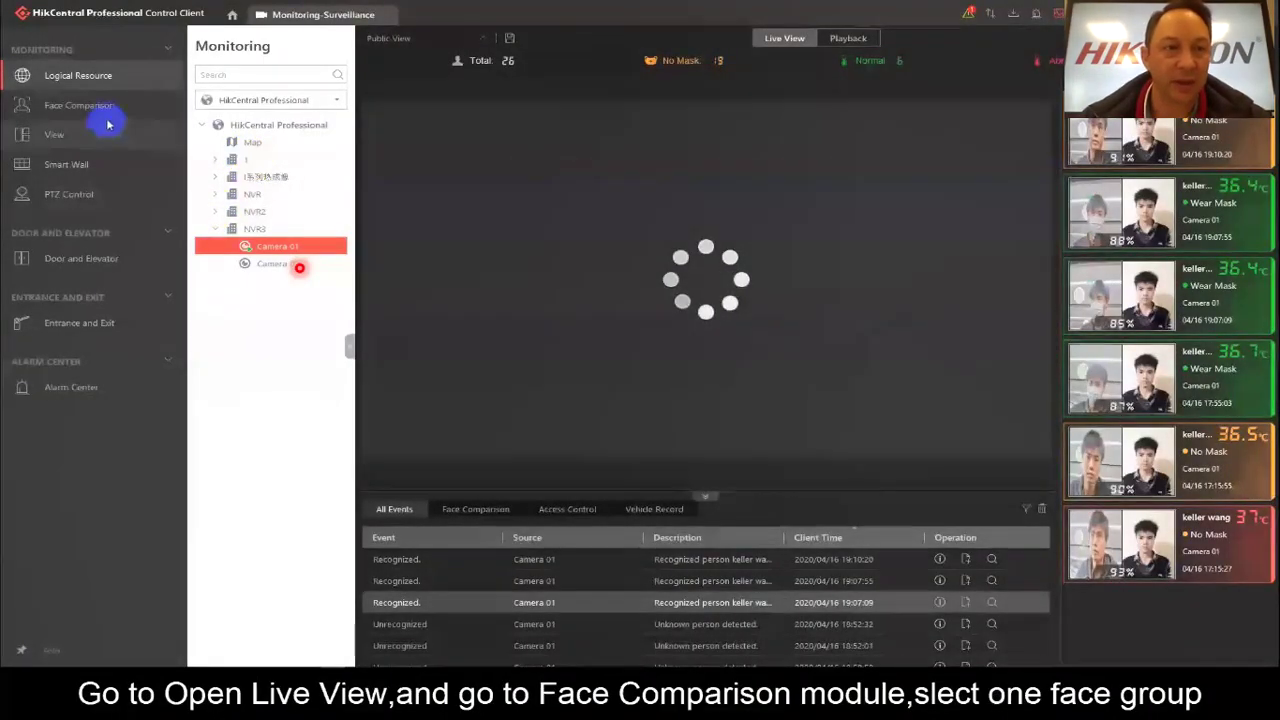
click(276, 250)
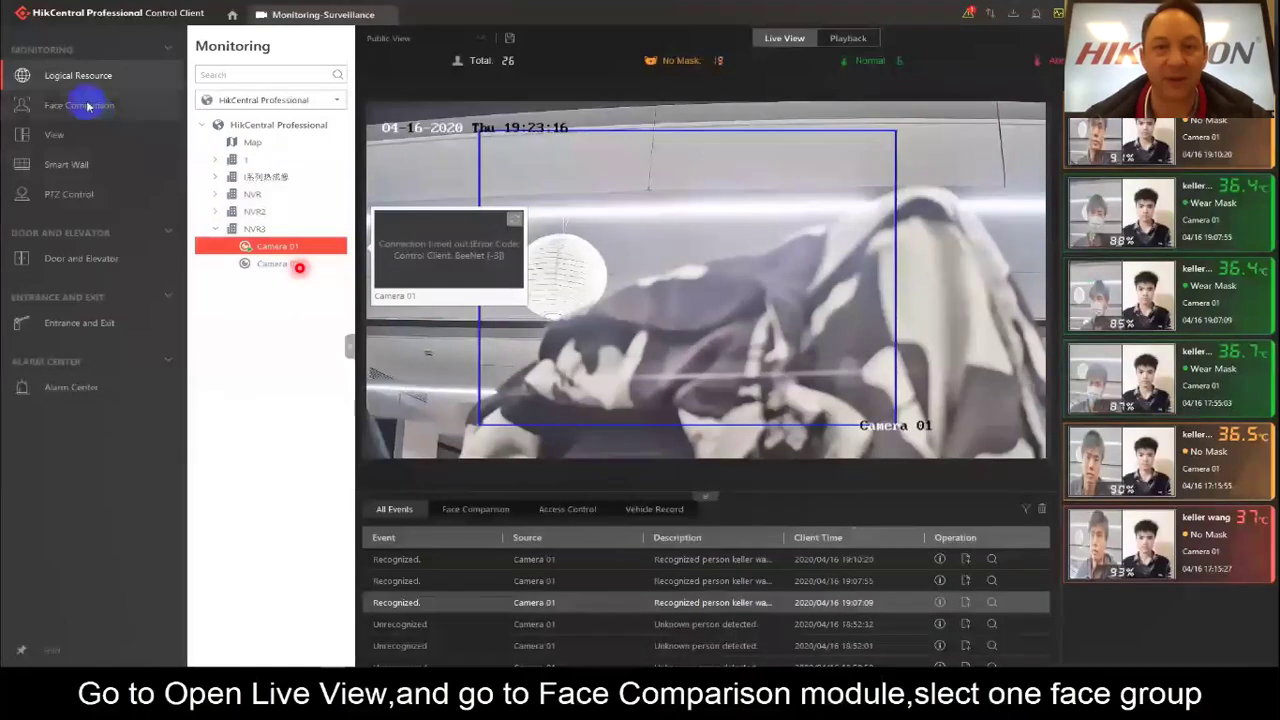
click(76, 104)
click(233, 110)
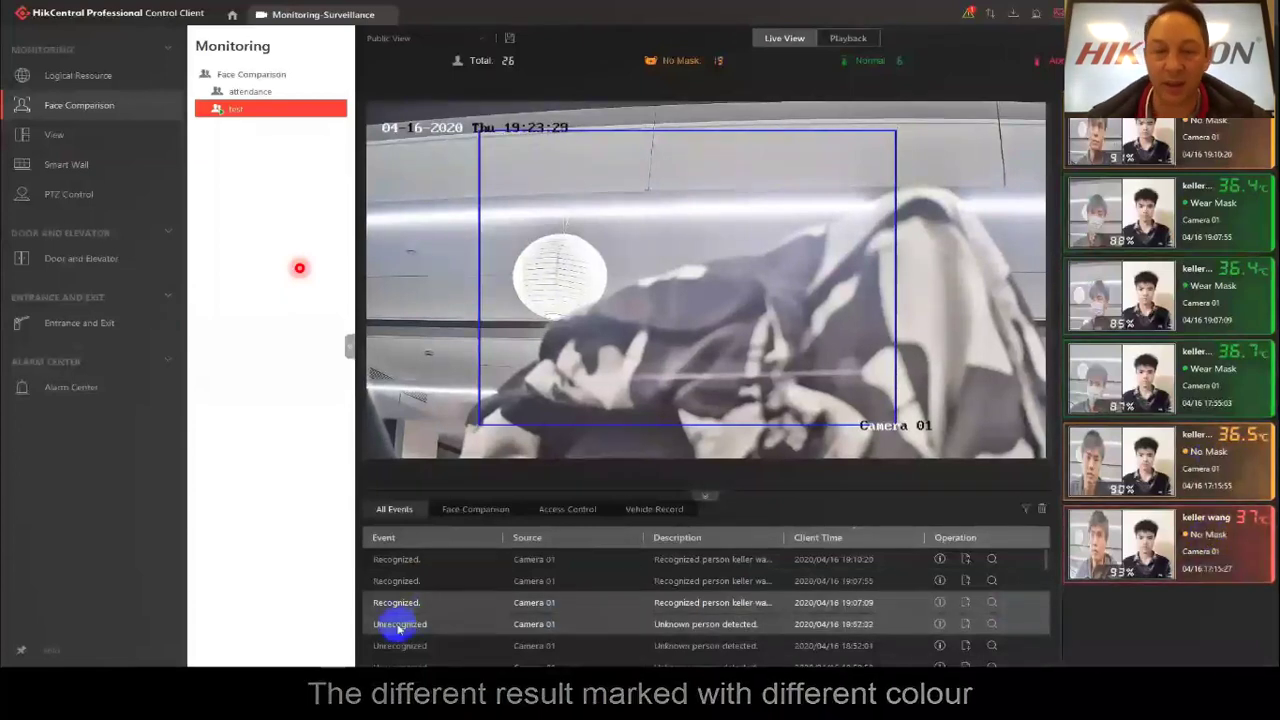
Inspect the unrecognized detection and the 19:07:09 recognized match's details (85% similarity, 36.4 °C).
click(920, 623)
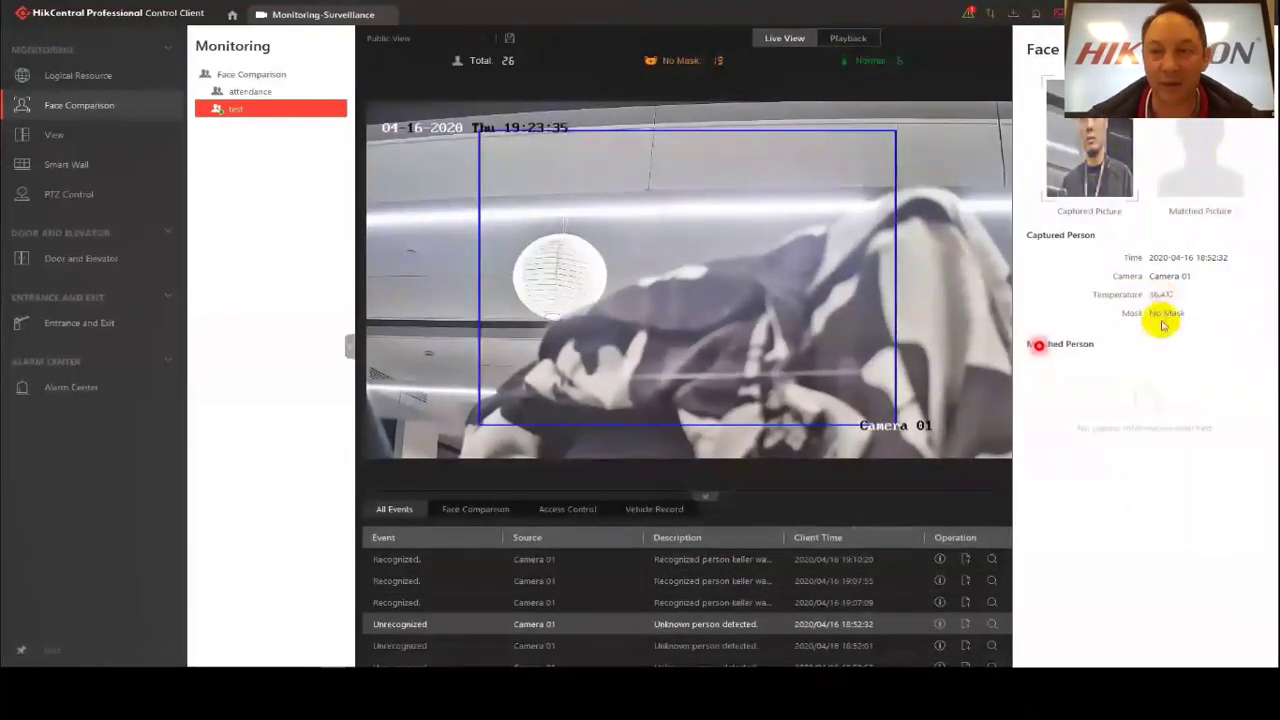
click(763, 589)
click(942, 605)
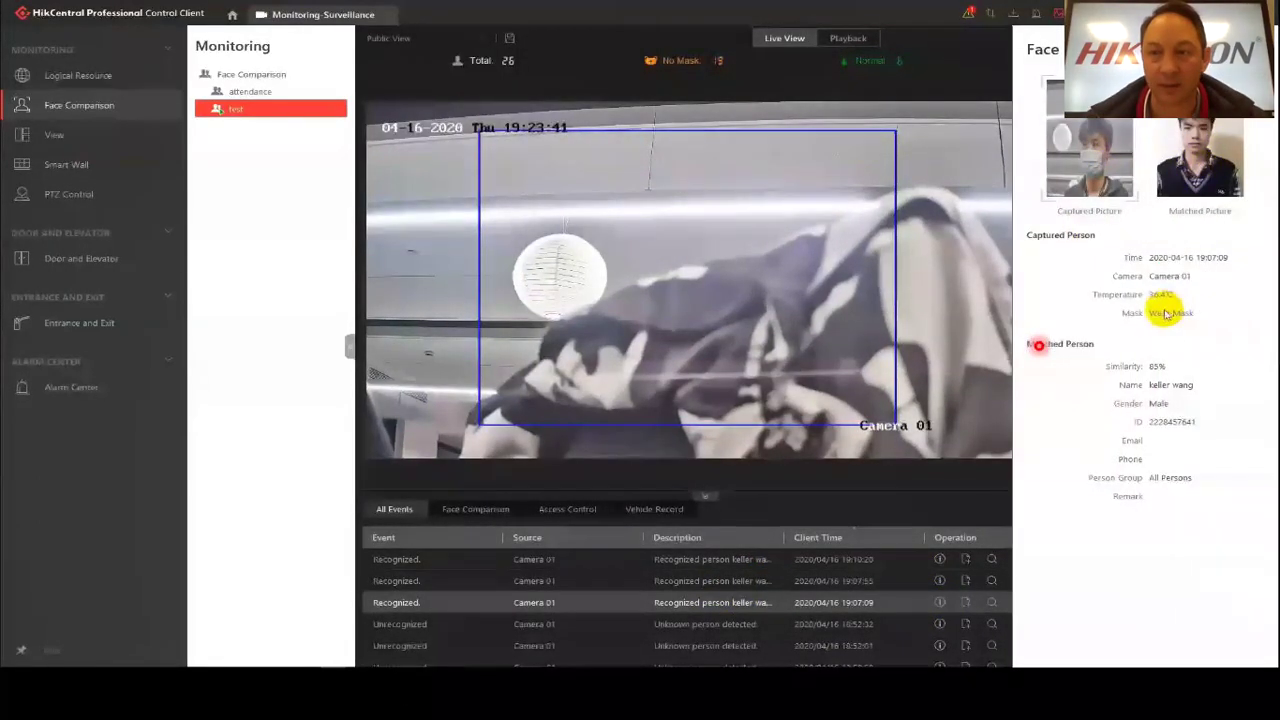
mouse_move(760, 248)
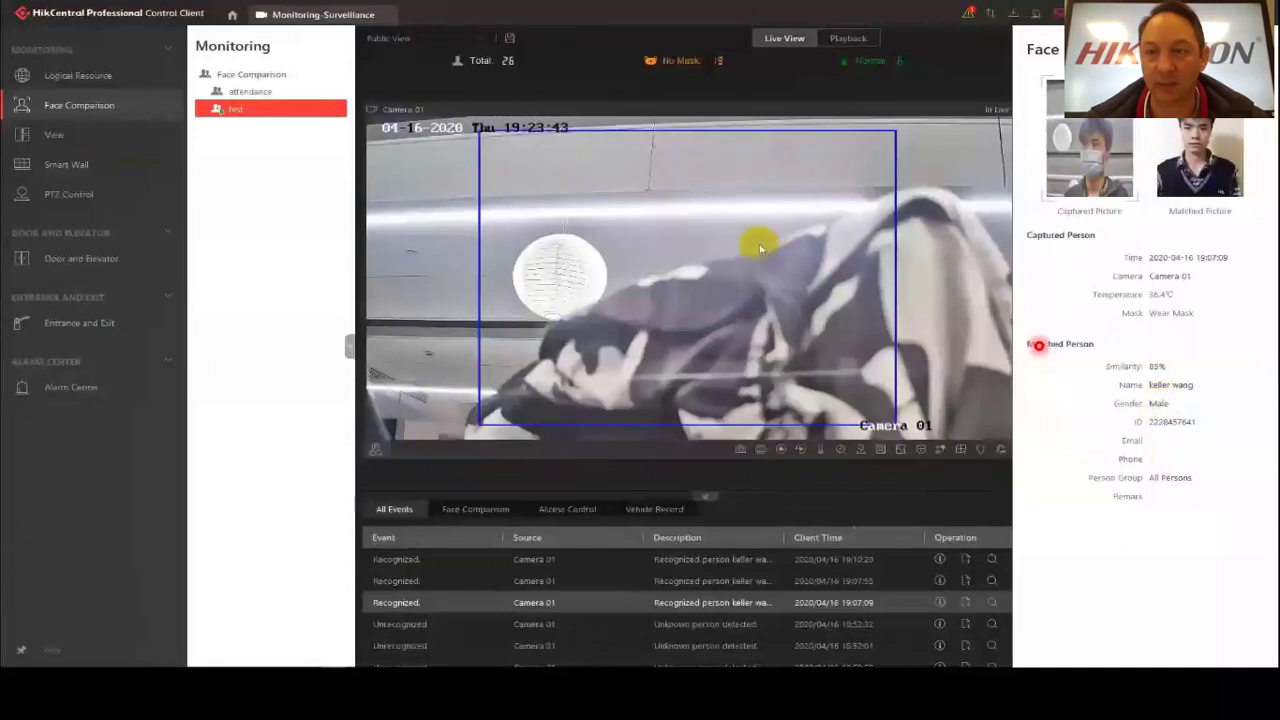
click(503, 62)
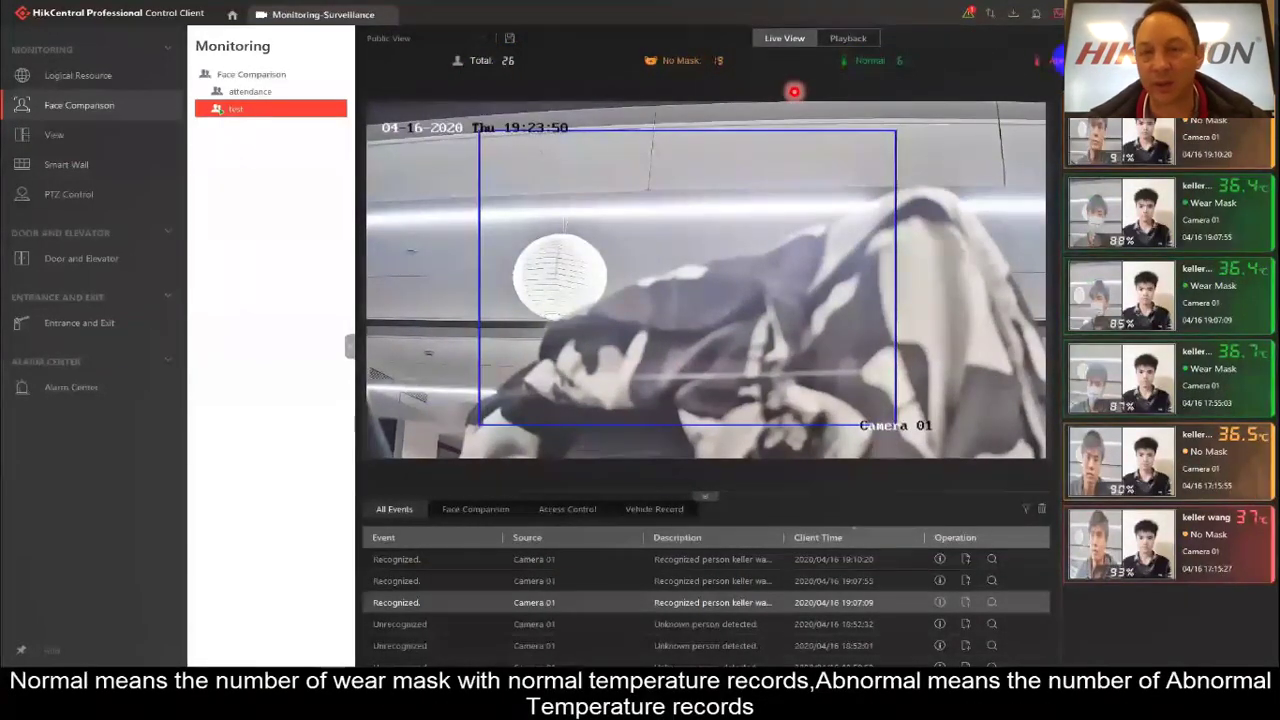
Enable alarm pop-ups in the Alarm Center, then acknowledge and close the No Mask alarm pop-up.
click(1036, 18)
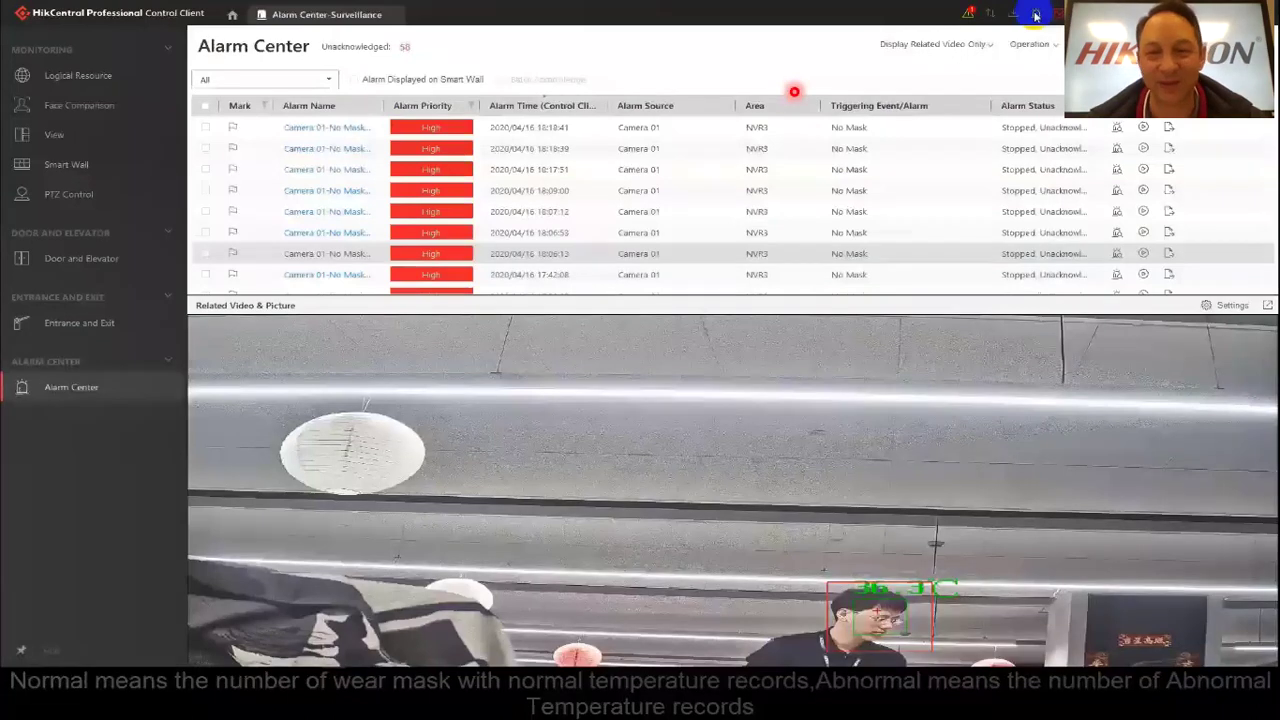
click(1034, 44)
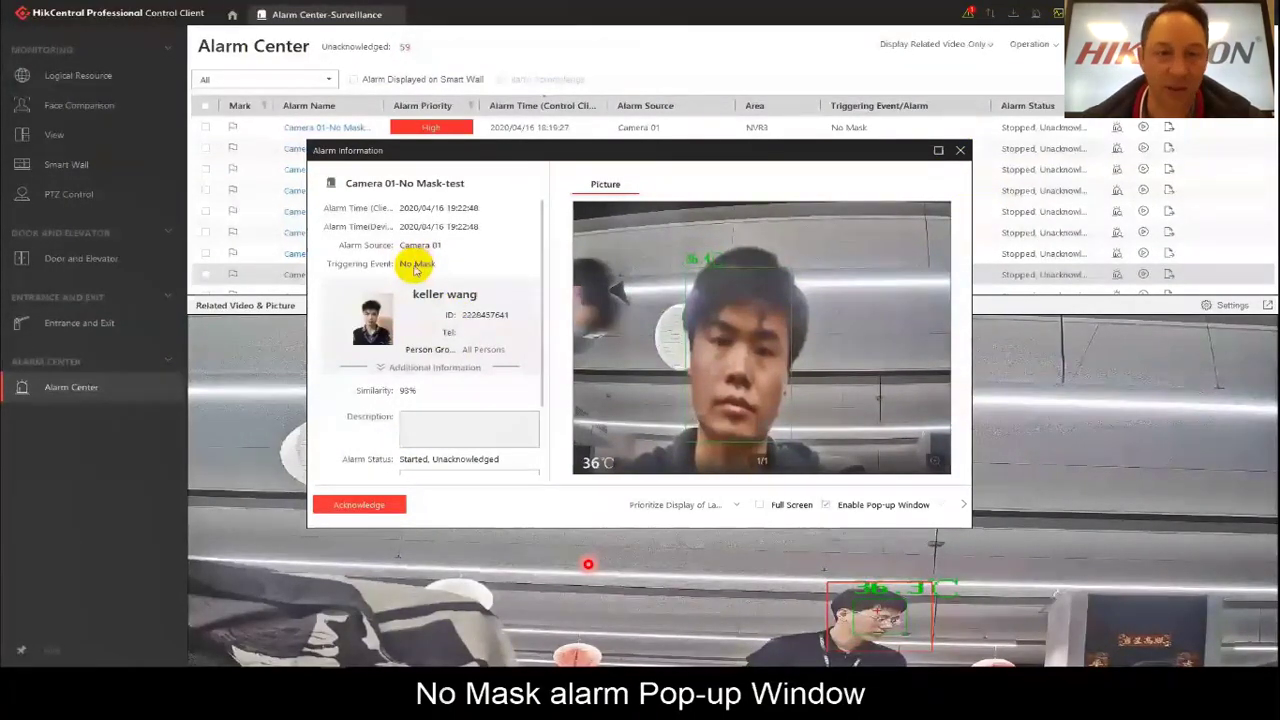
click(362, 505)
click(960, 150)
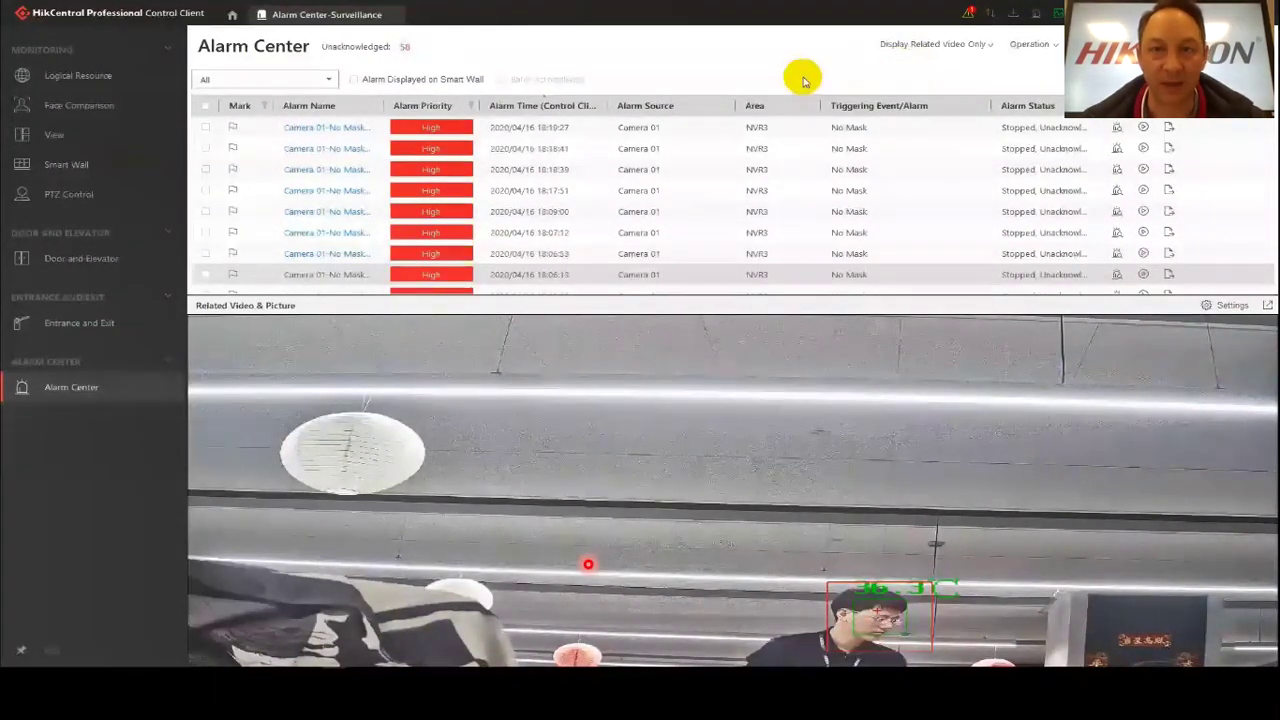
Search alarms for resource type Person on Camera 01 under NVR3 and review the first result.
click(230, 13)
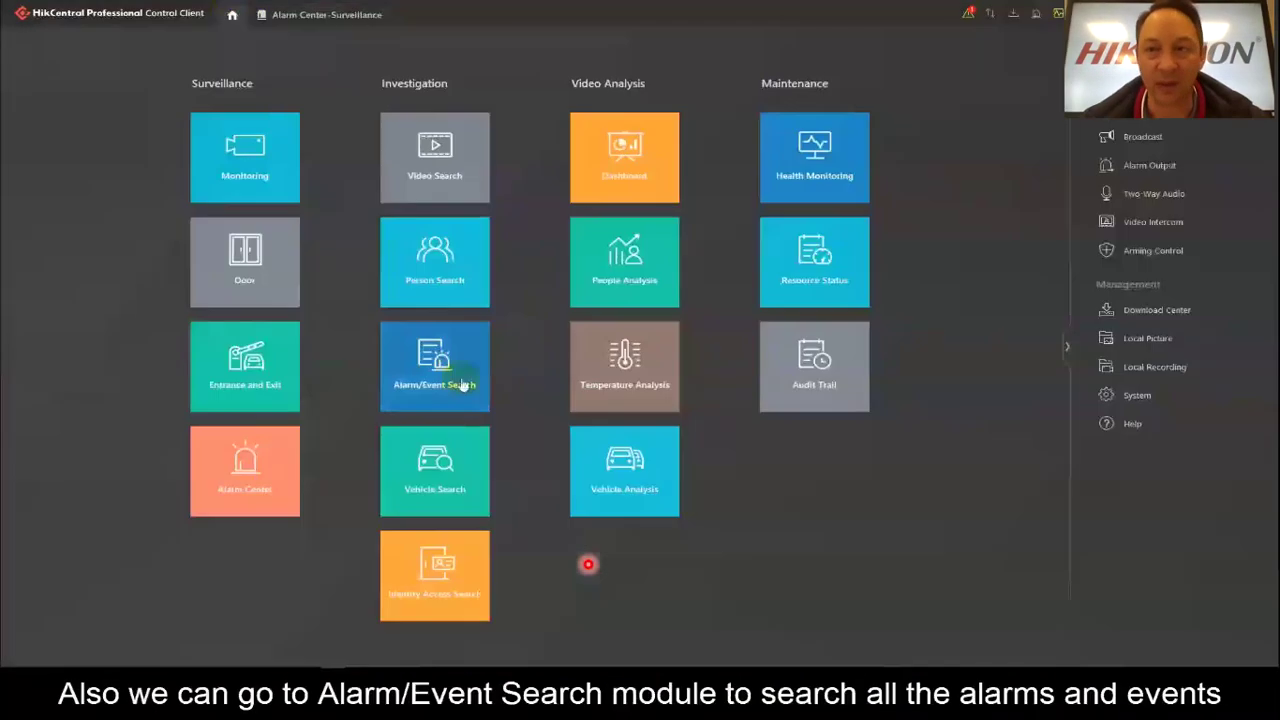
click(430, 366)
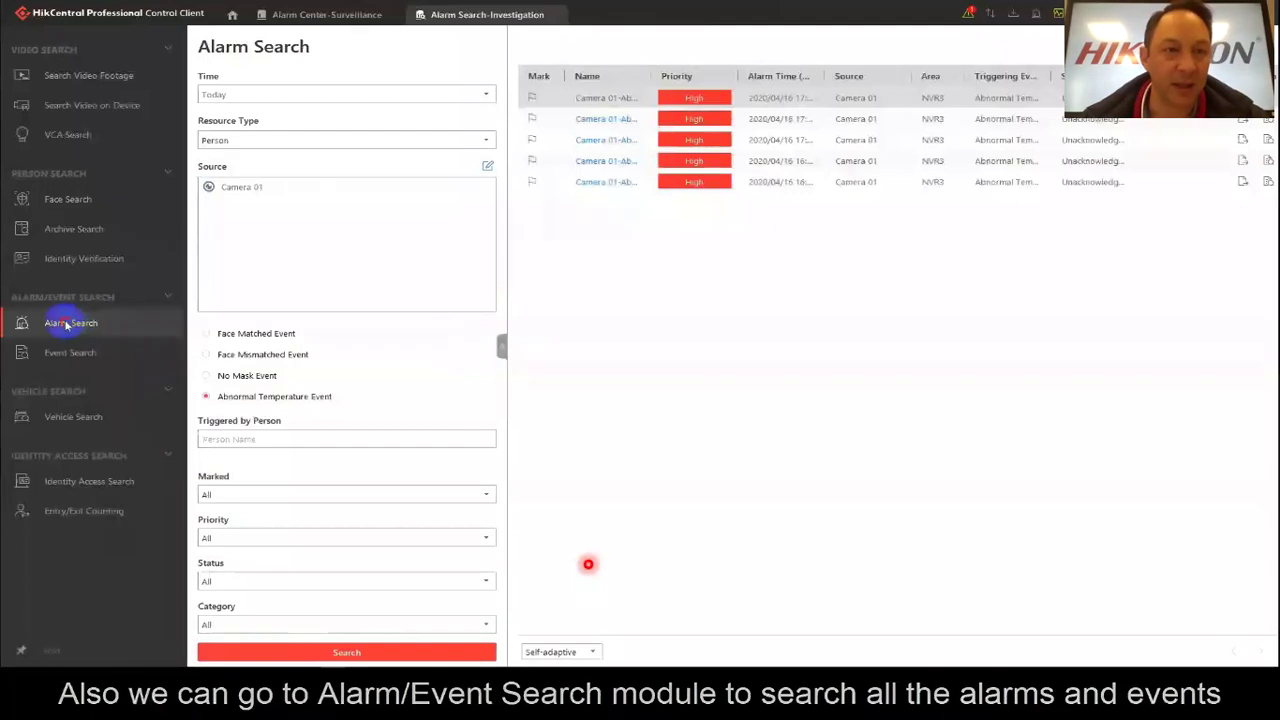
click(481, 139)
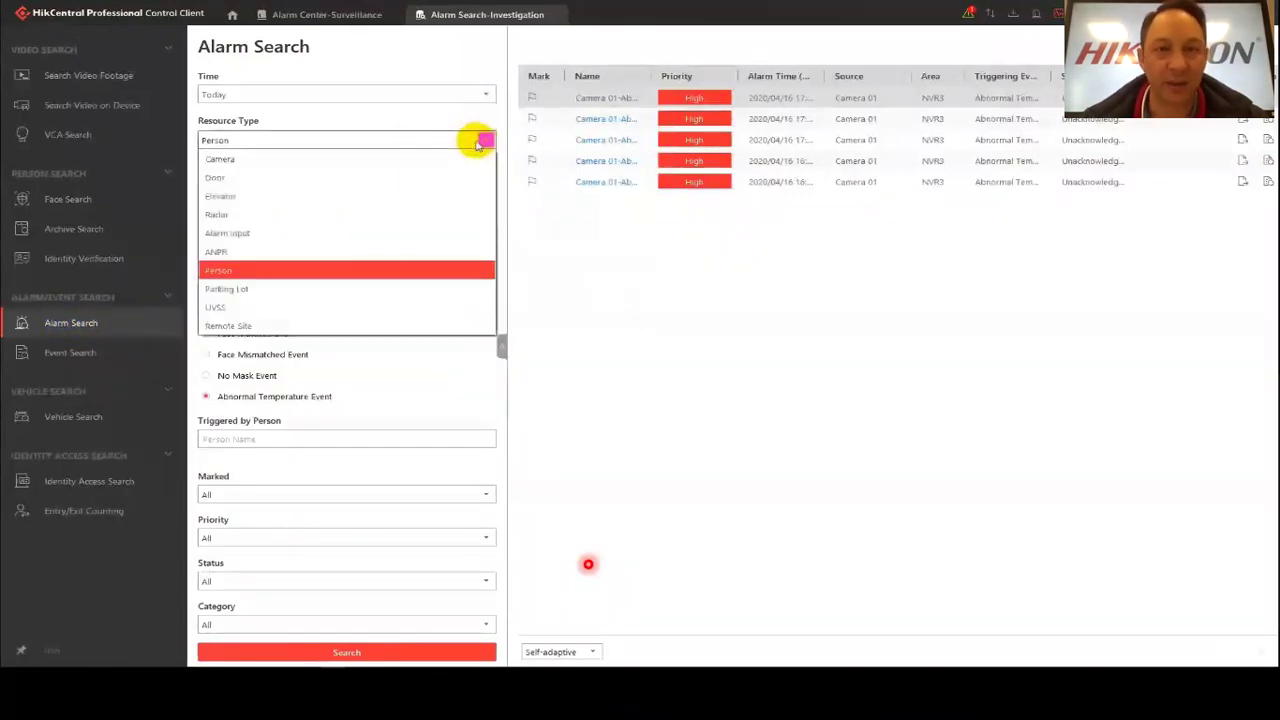
click(231, 272)
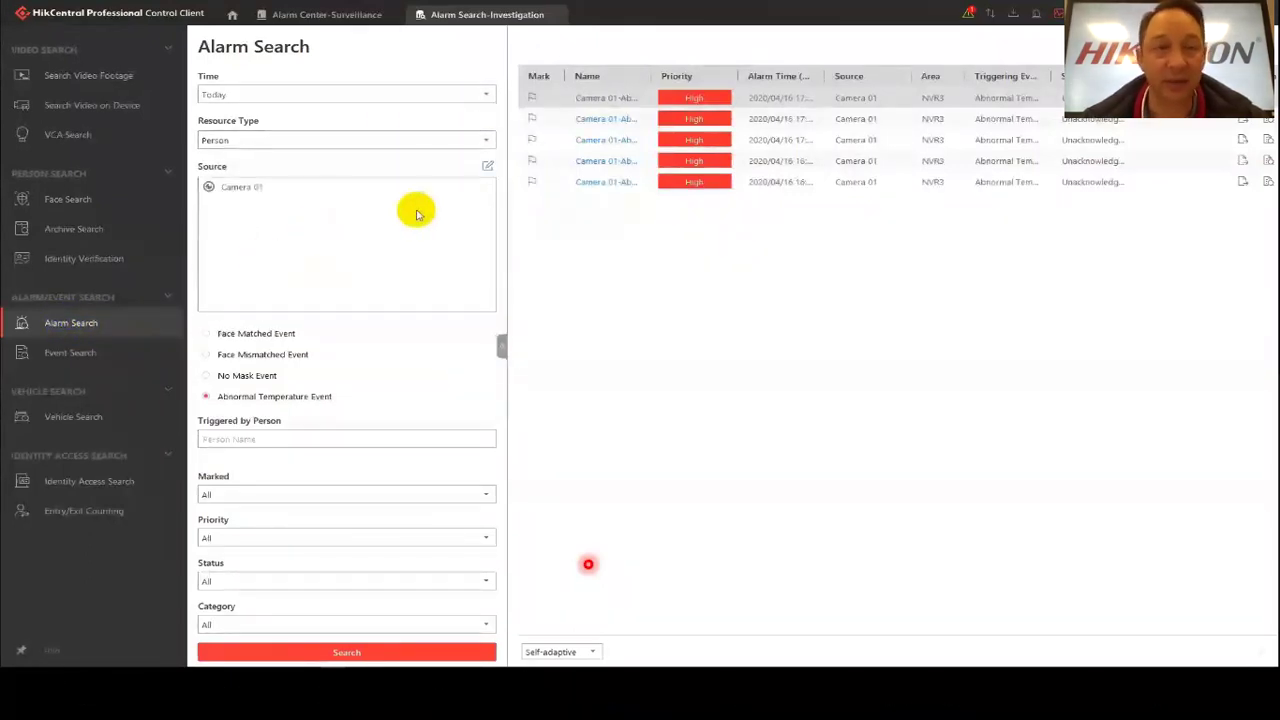
click(488, 166)
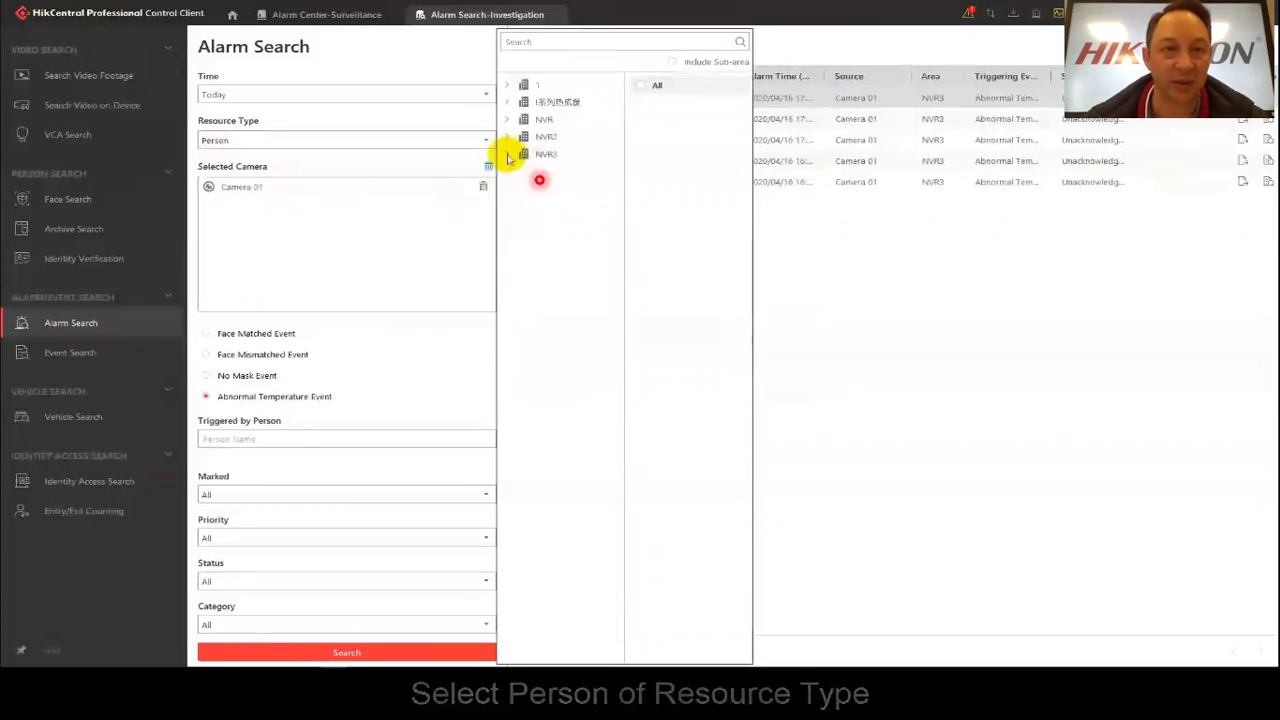
click(510, 154)
click(640, 104)
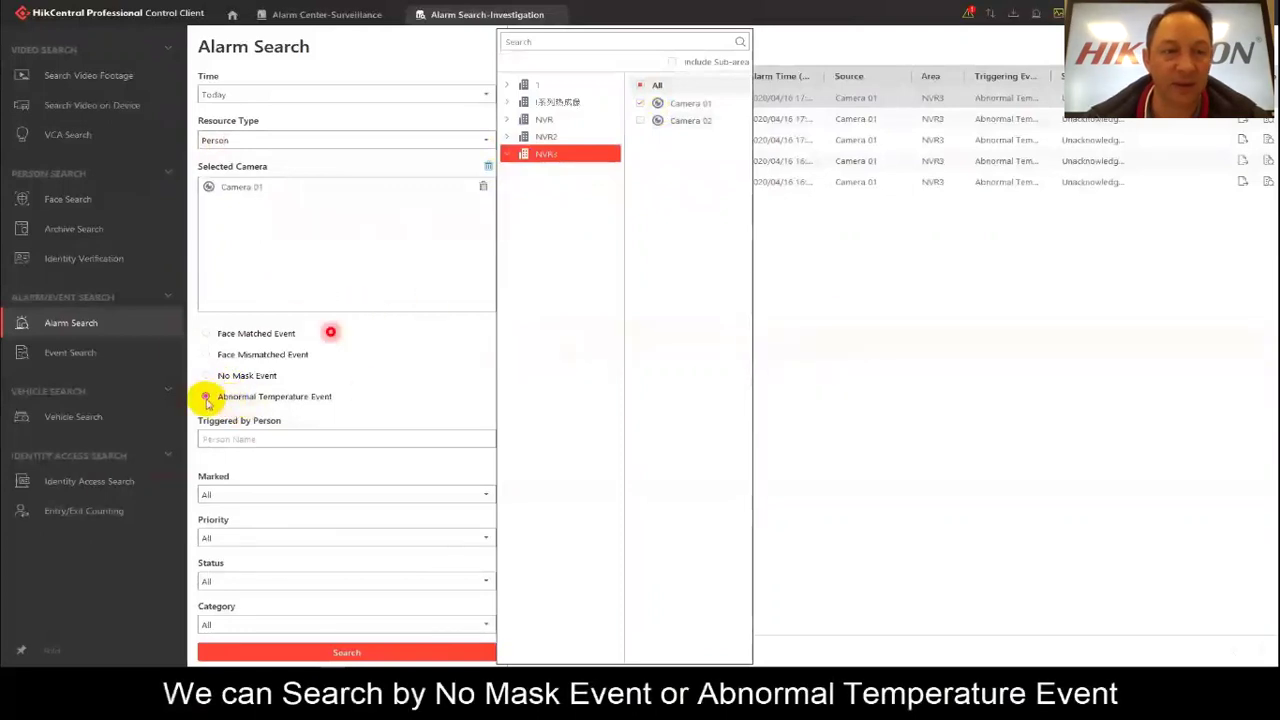
click(333, 652)
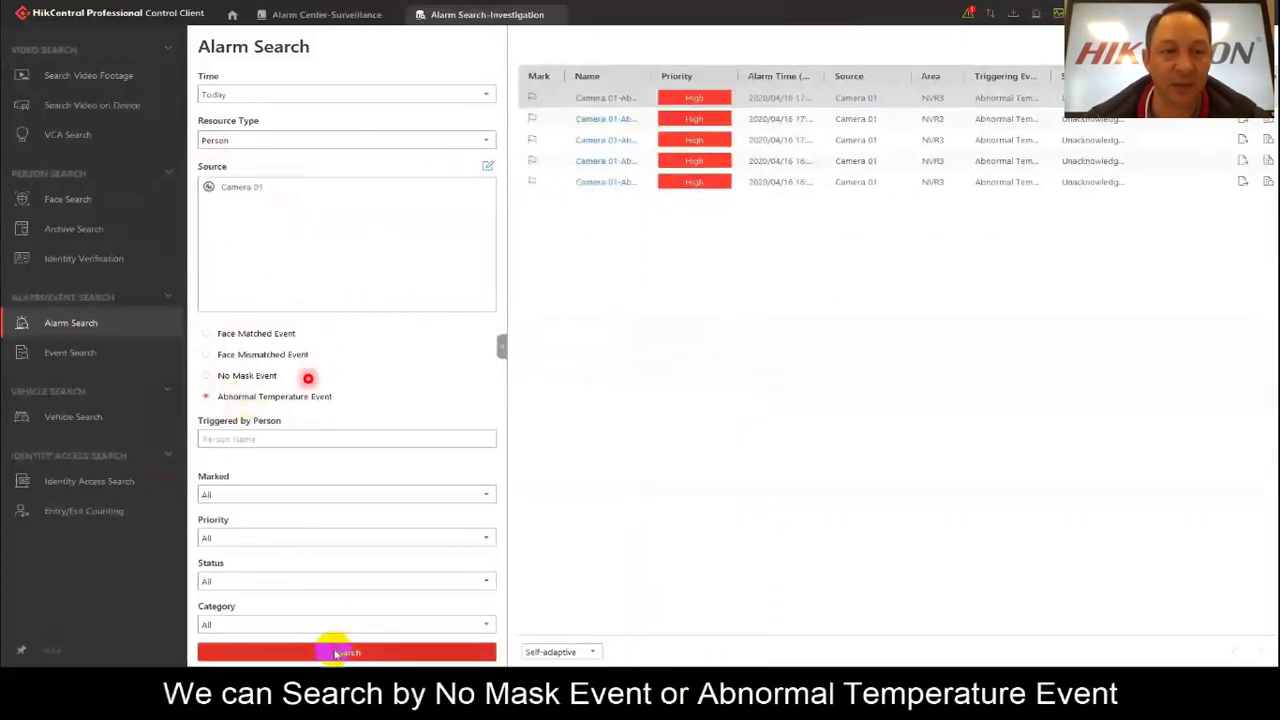
click(608, 100)
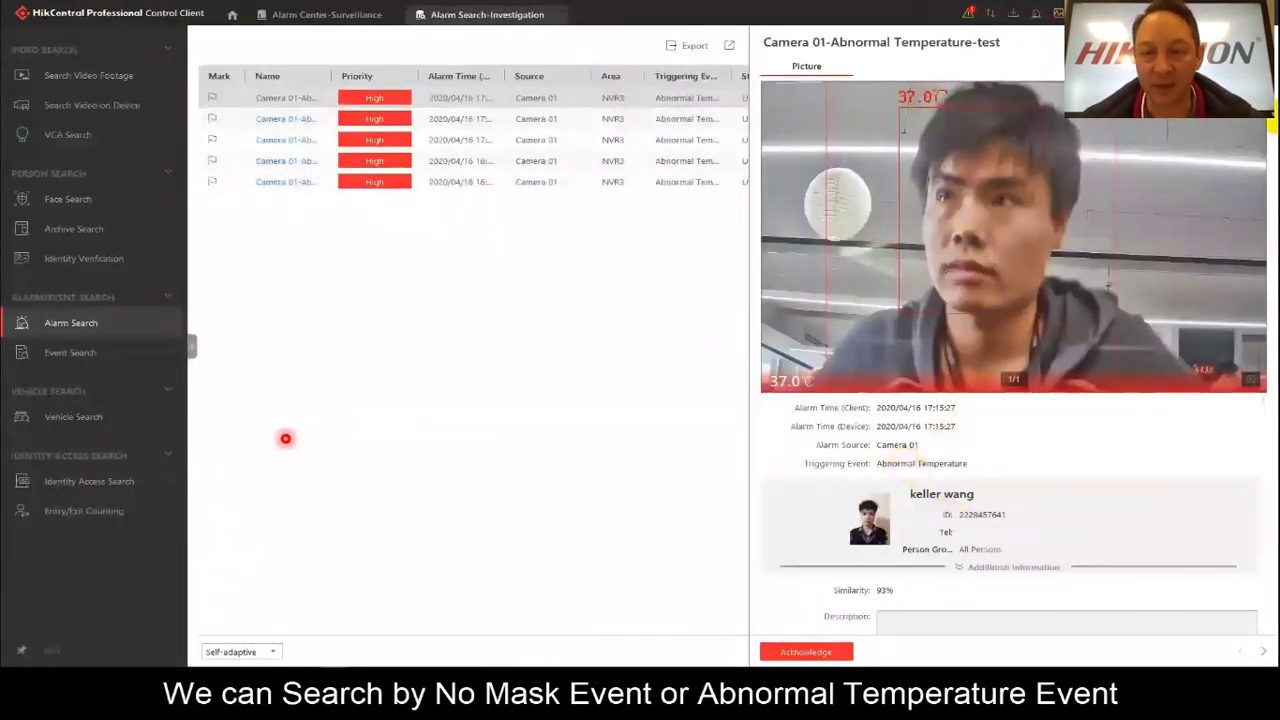
click(191, 346)
Filter the alarm search to No Mask events and review the first alarm's details.
click(206, 375)
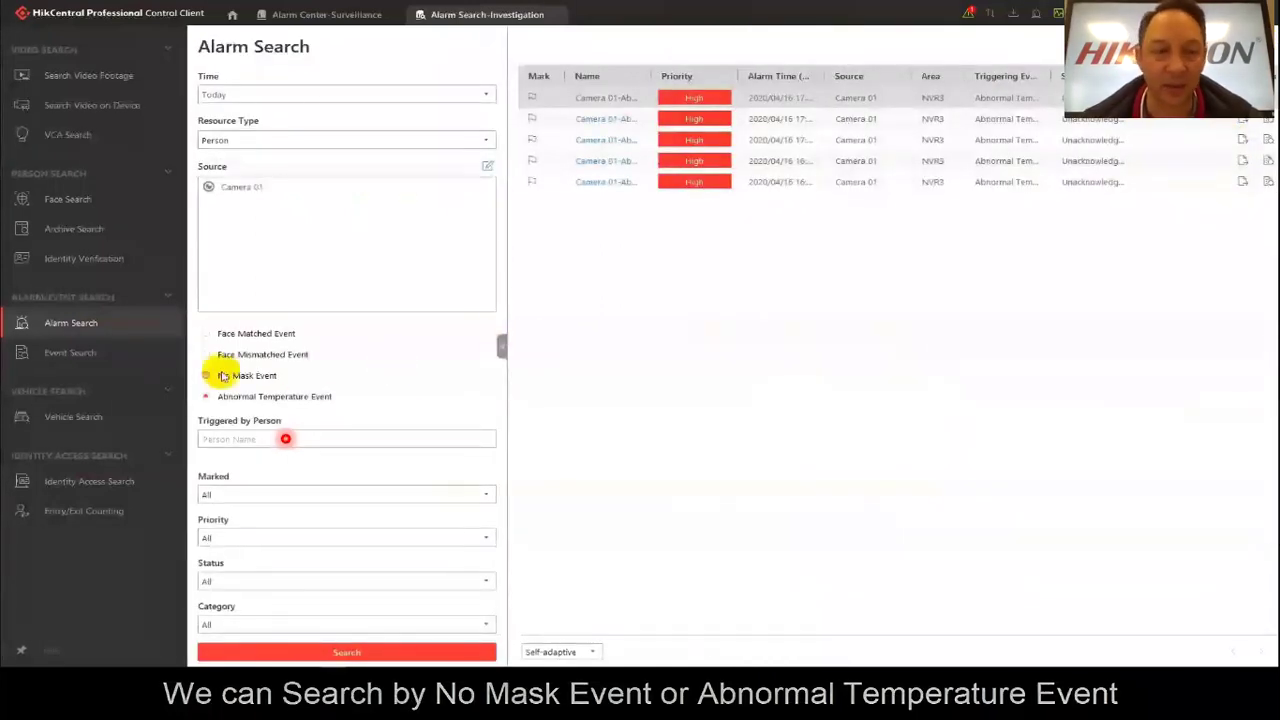
click(344, 652)
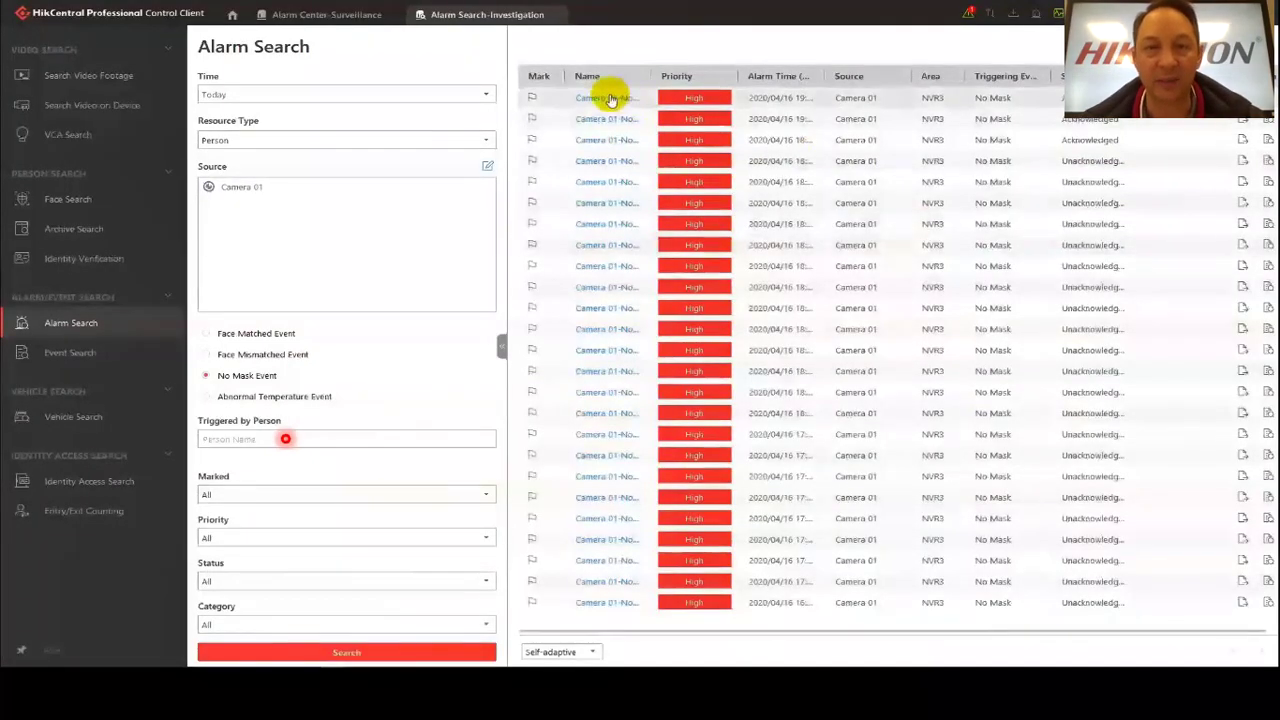
click(609, 97)
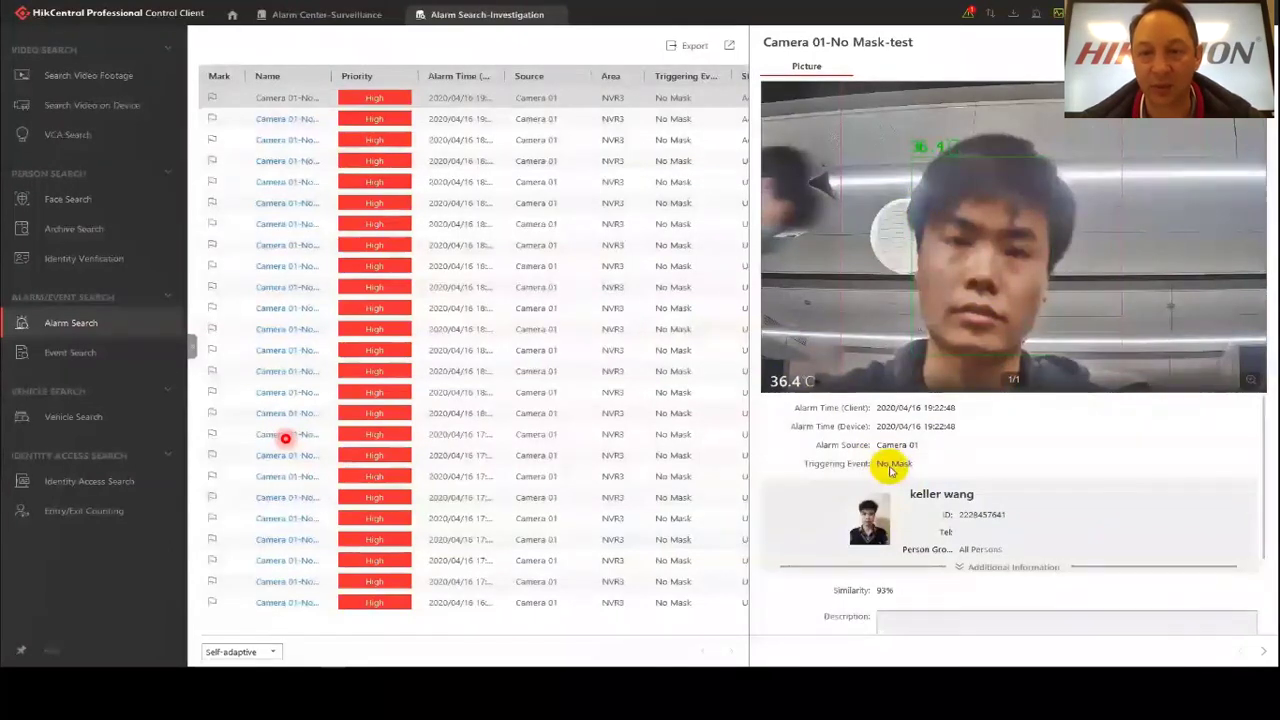
click(191, 346)
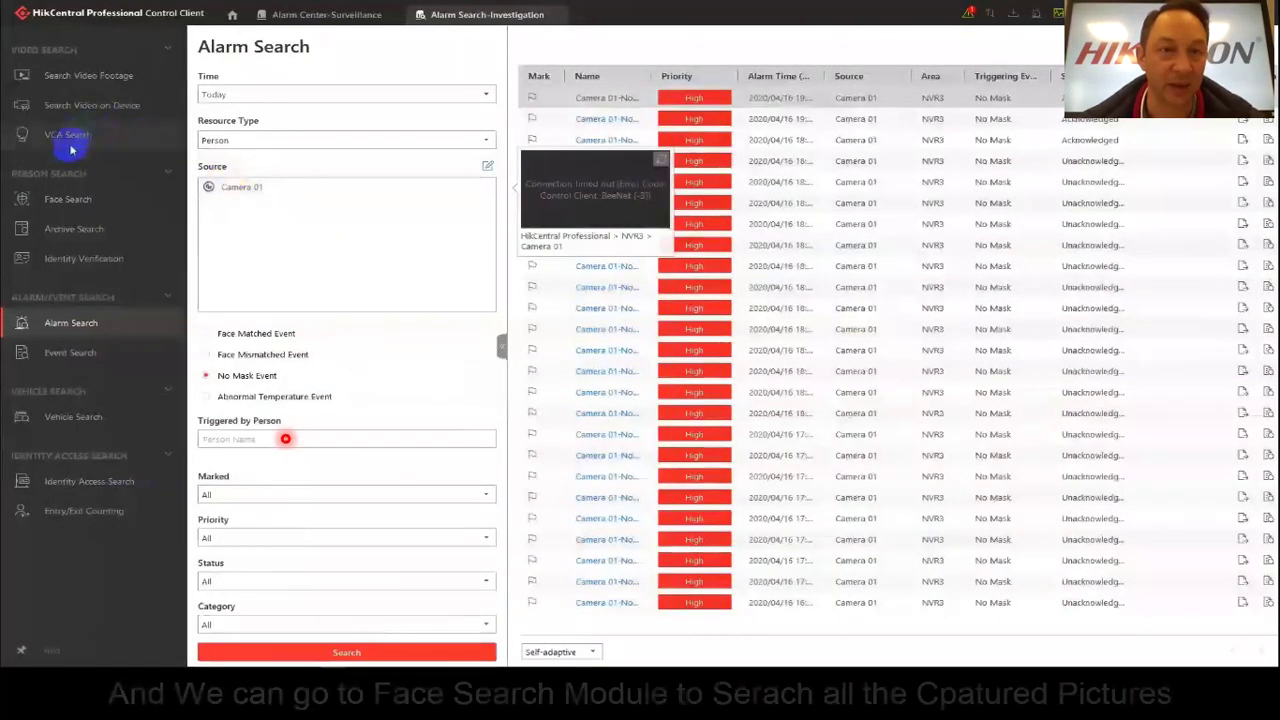
Search today's captured face pictures filtered to No Mask and Abnormal temperature status.
click(67, 203)
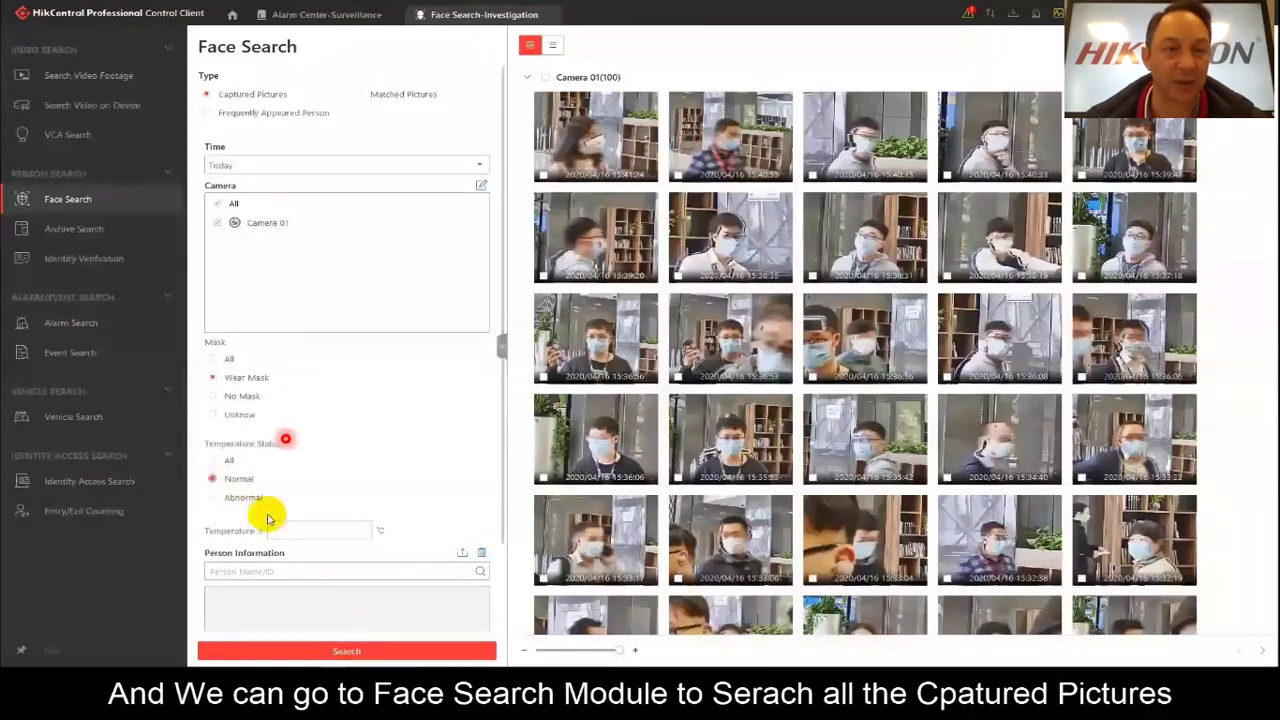
click(343, 650)
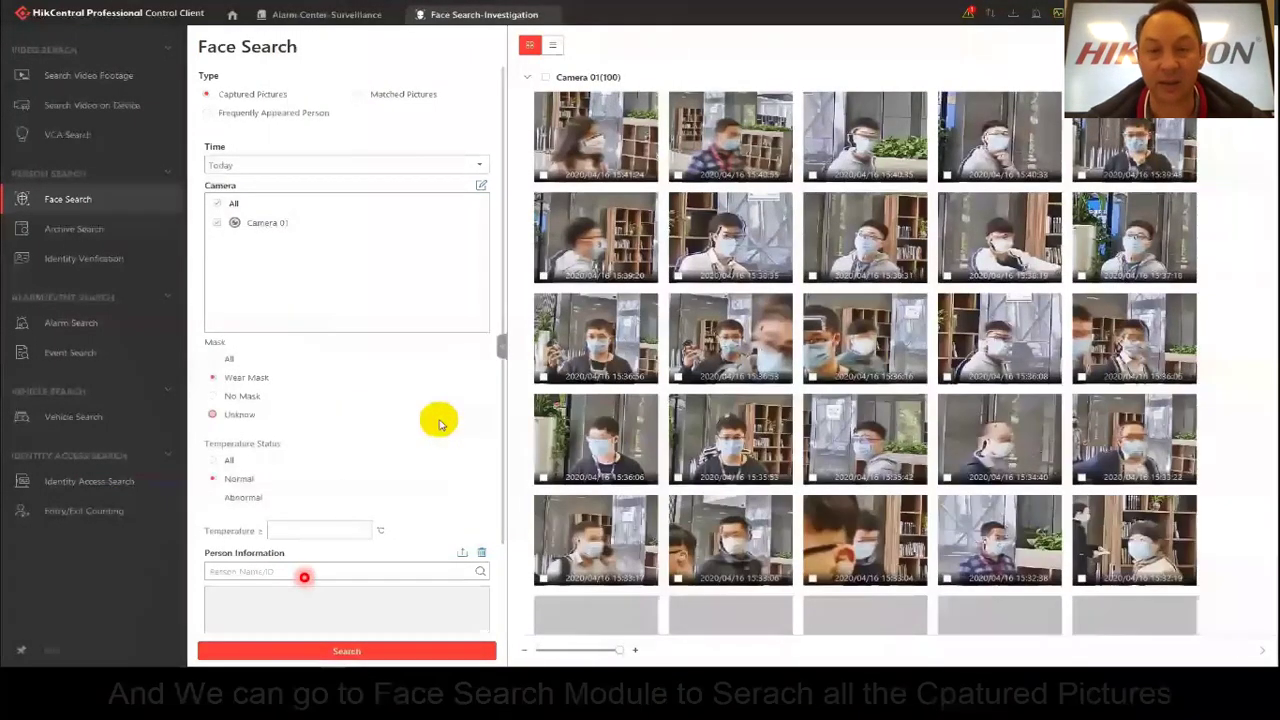
click(212, 396)
click(212, 497)
click(347, 651)
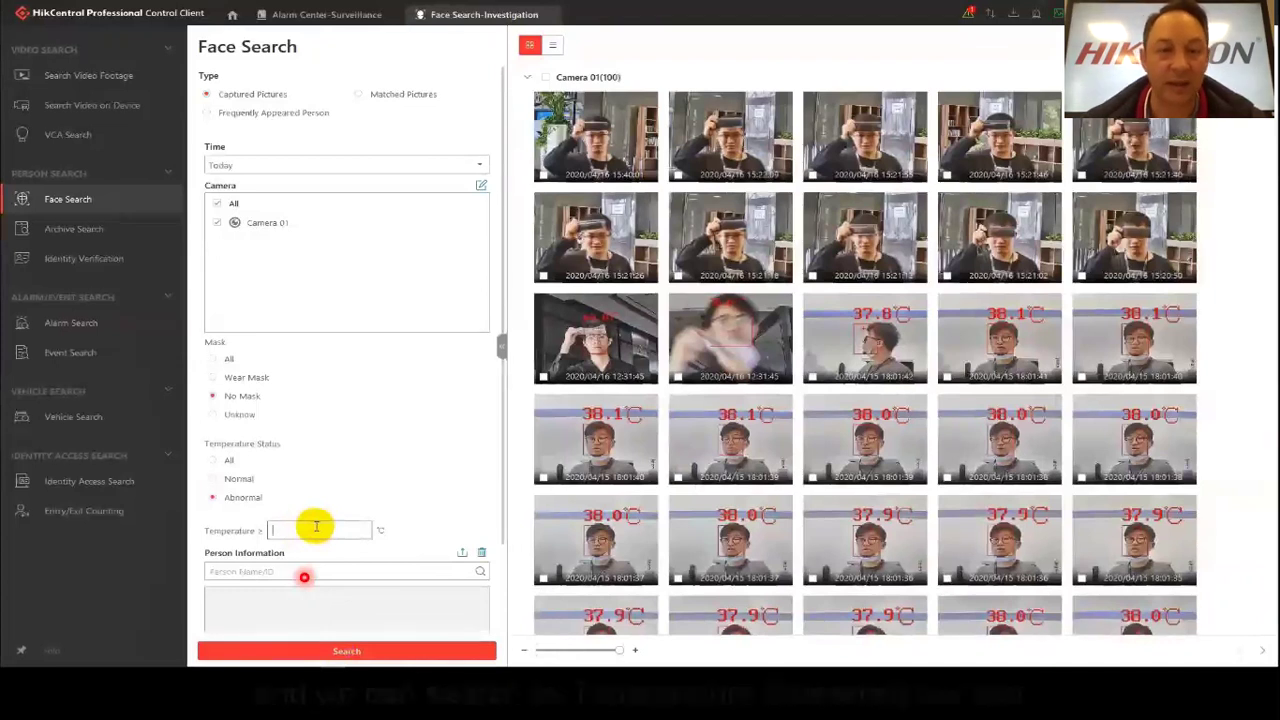
Limit the face search to temperatures of at least 37.8 °C, then open Video Analysis.
click(316, 527)
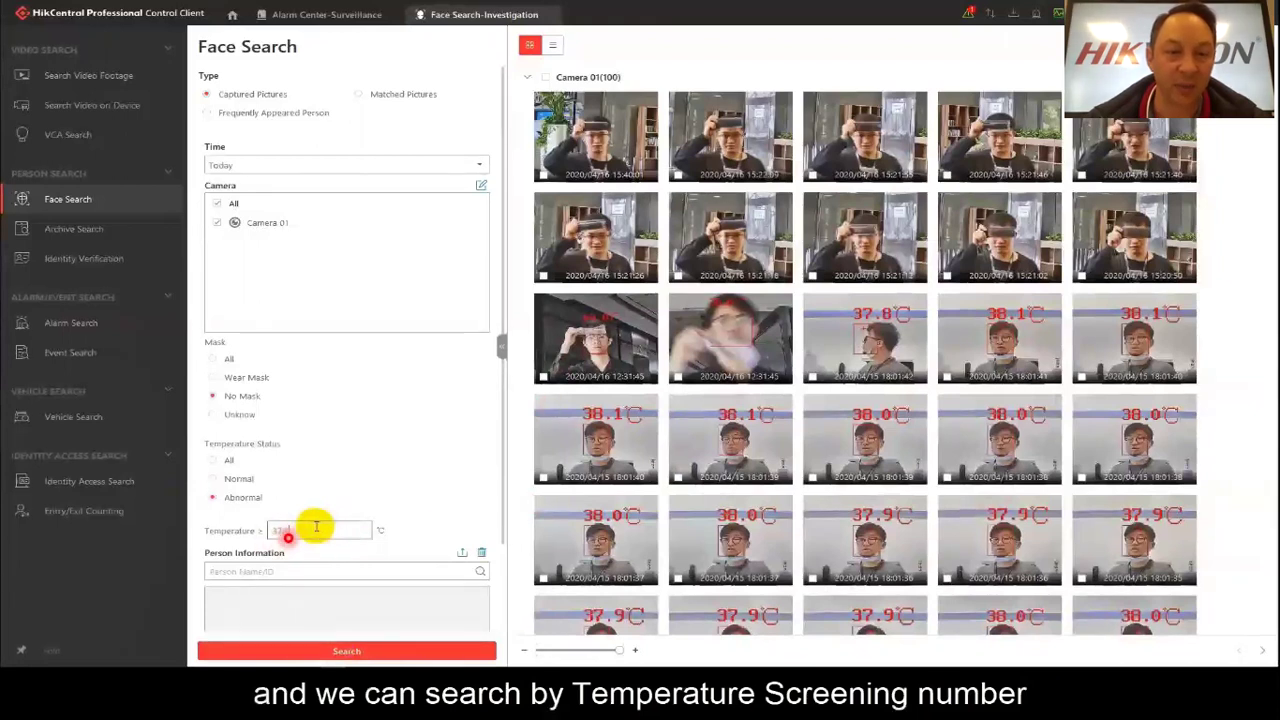
click(335, 650)
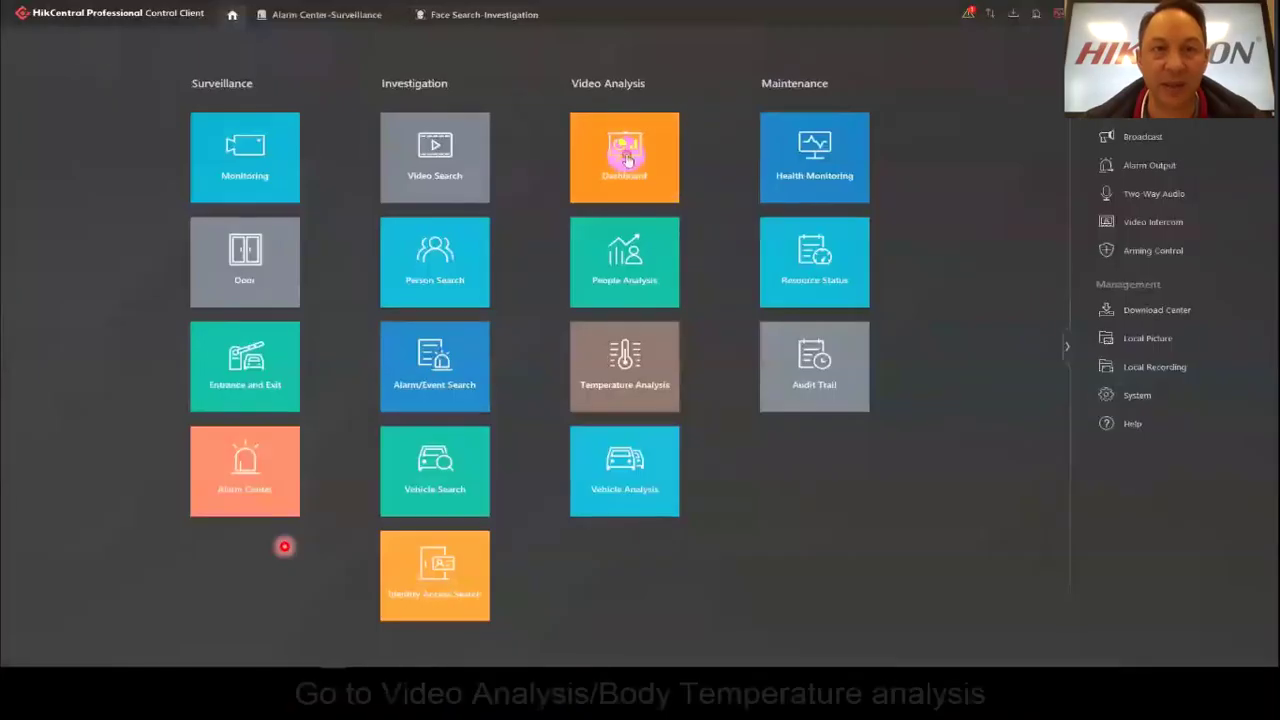
click(623, 150)
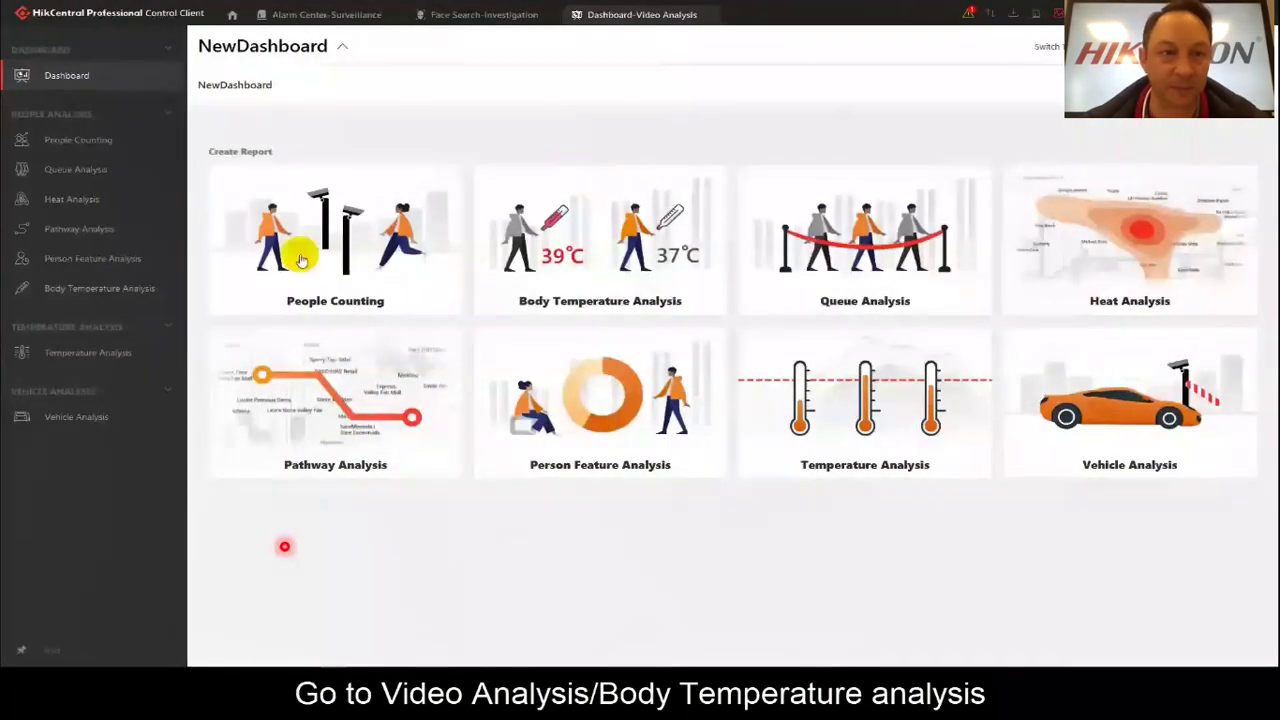
Generate today's daily Body Temperature Analysis report and look at its export settings.
click(88, 289)
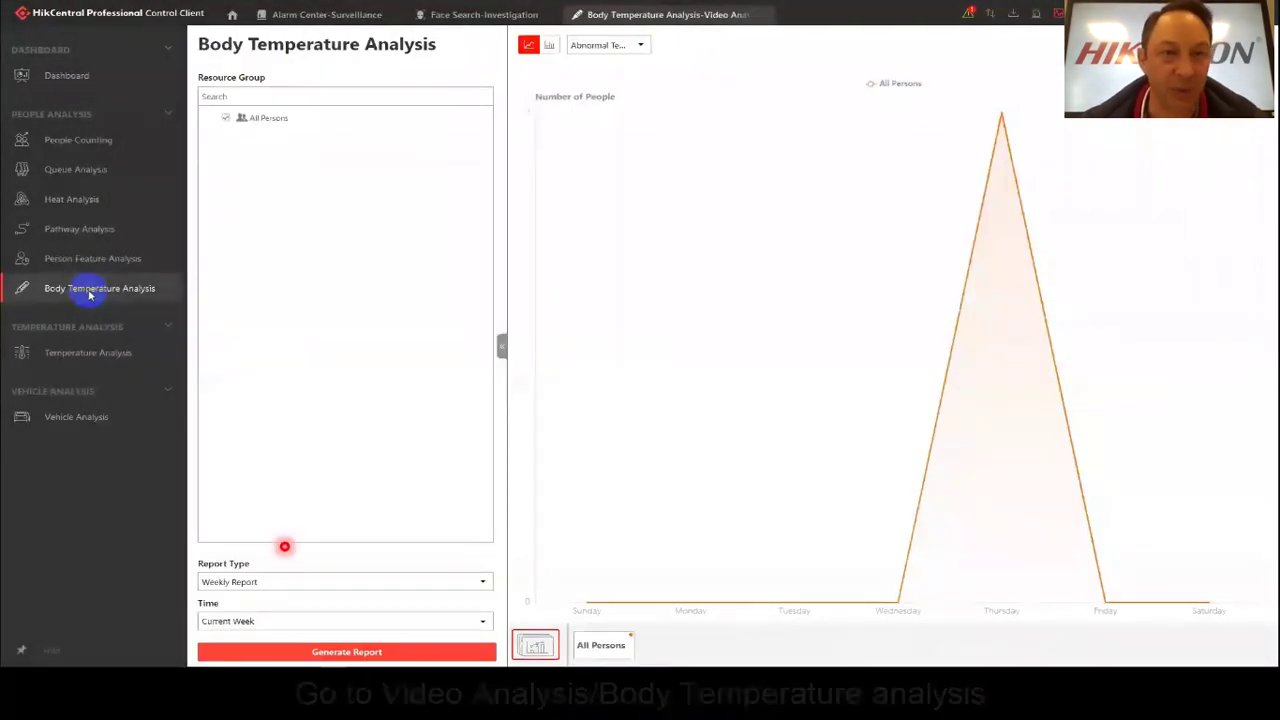
click(297, 584)
click(300, 597)
click(320, 652)
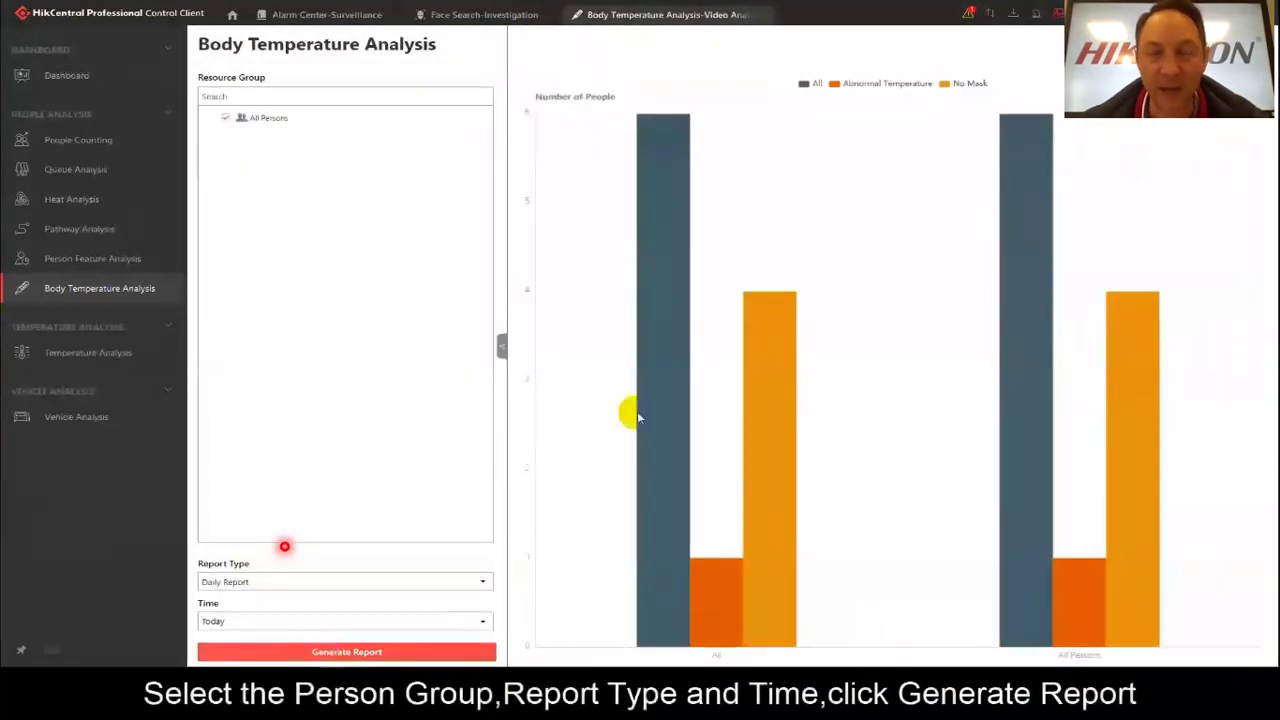
mouse_move(754, 341)
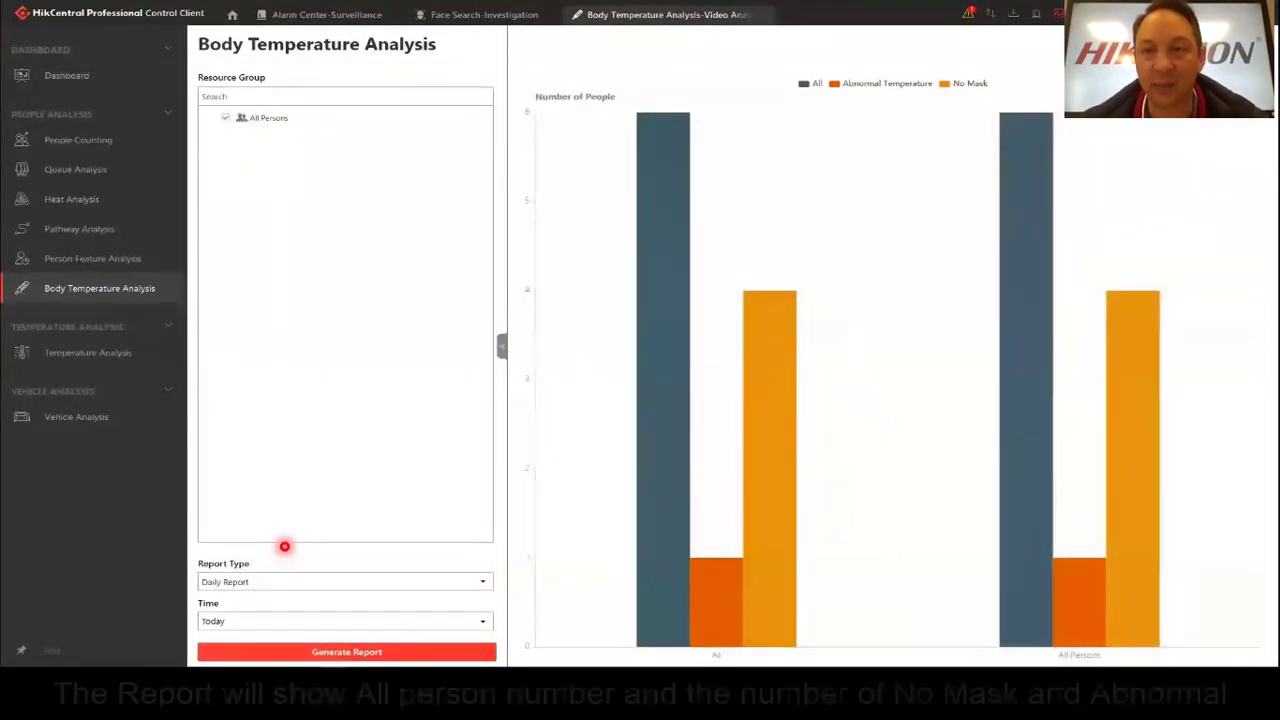
click(1174, 139)
click(1100, 172)
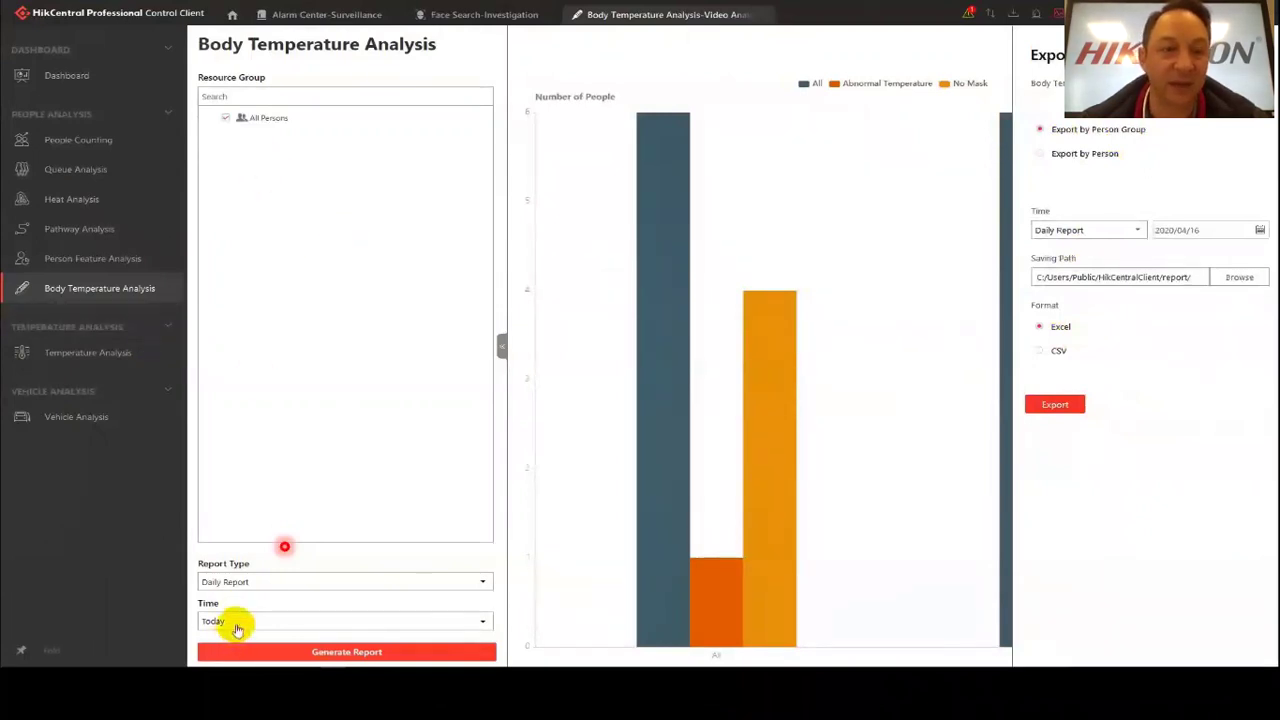
Generate the weekly report, toggle between bar and line charts, and show All Persons.
click(237, 626)
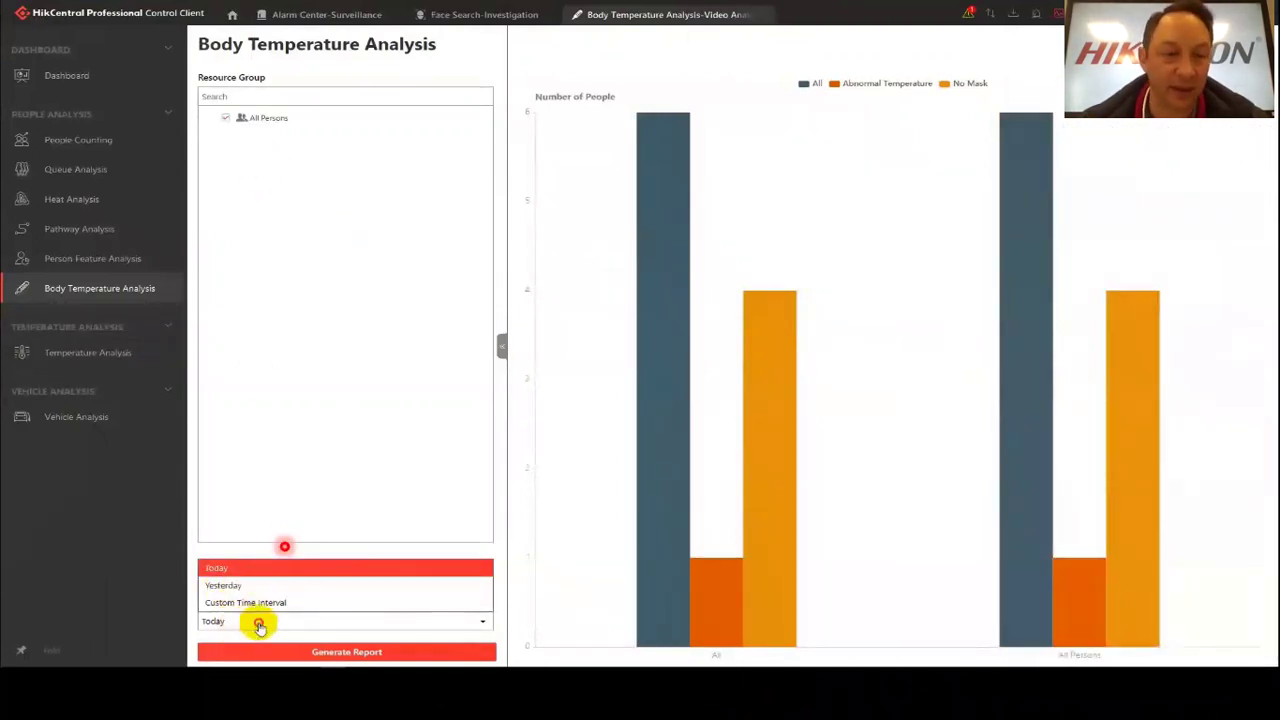
click(258, 625)
click(306, 583)
click(223, 614)
click(325, 655)
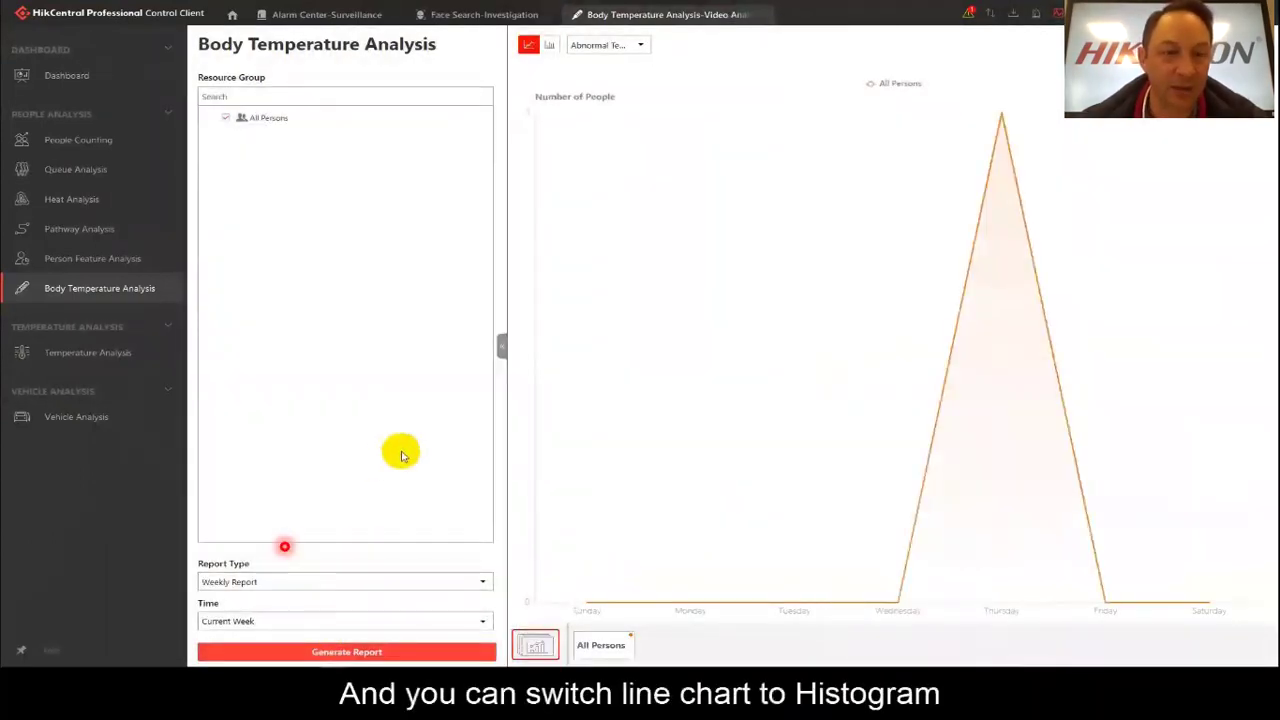
click(550, 45)
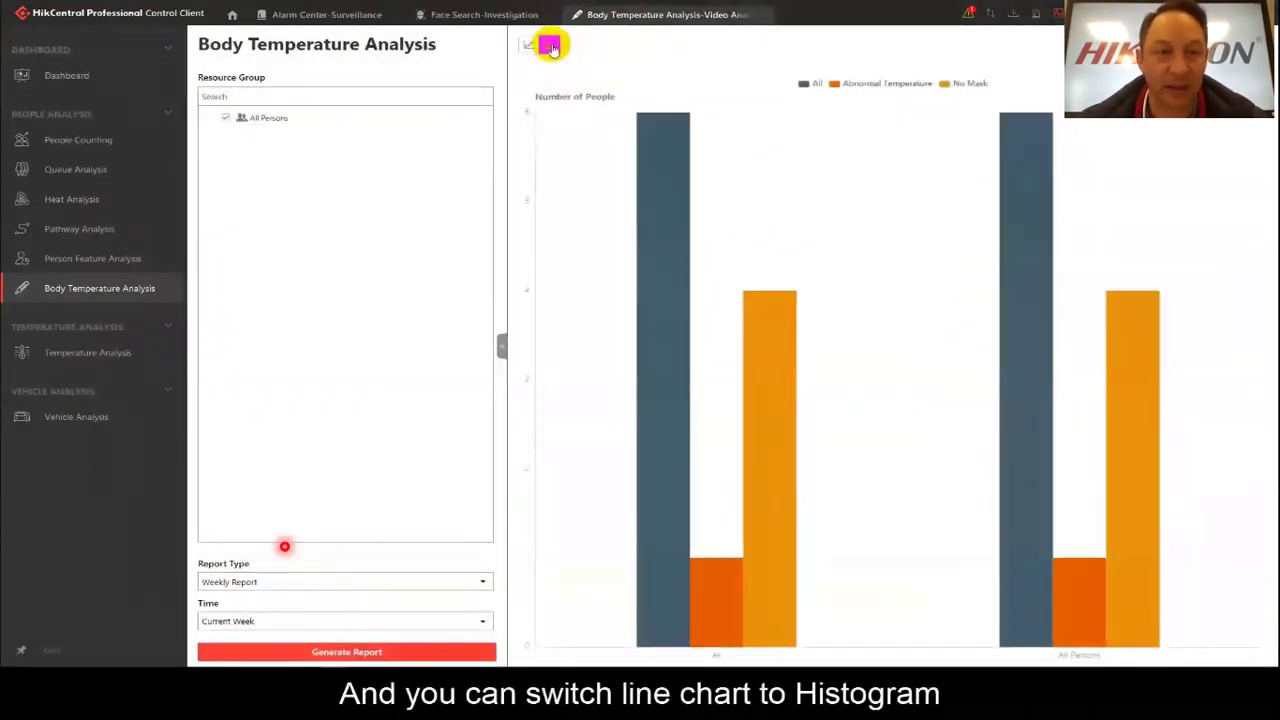
click(529, 46)
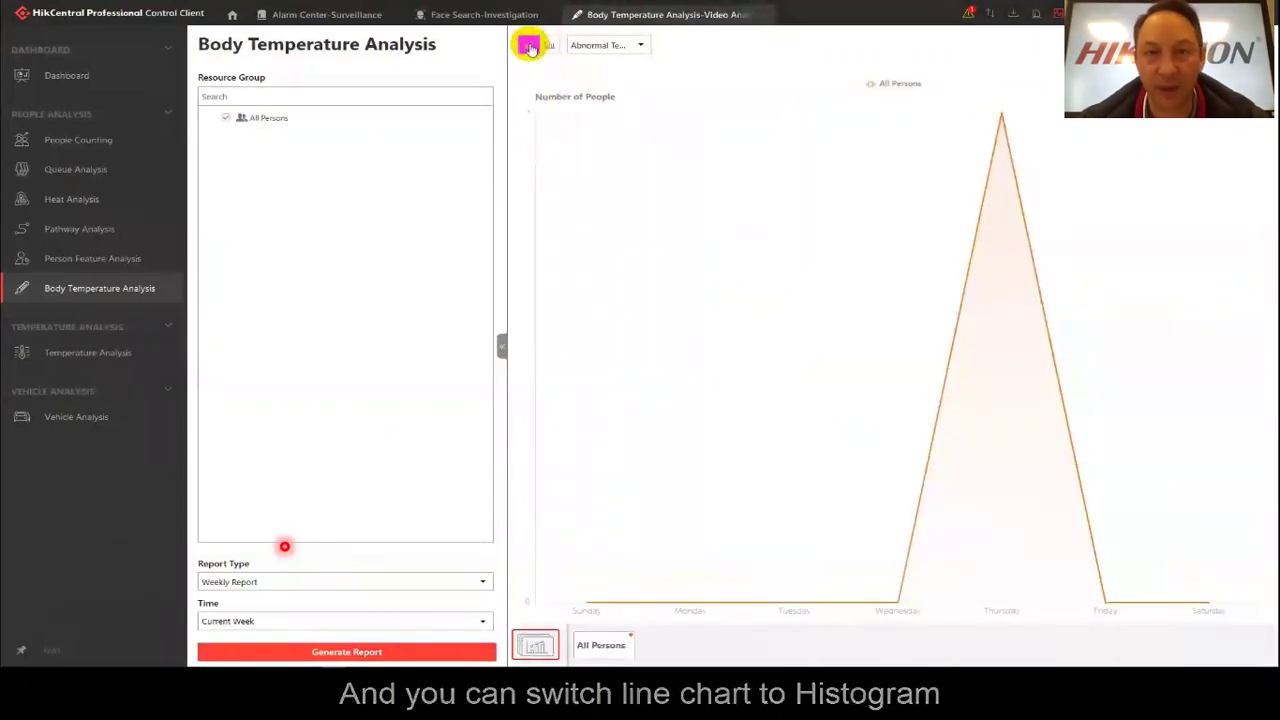
click(604, 646)
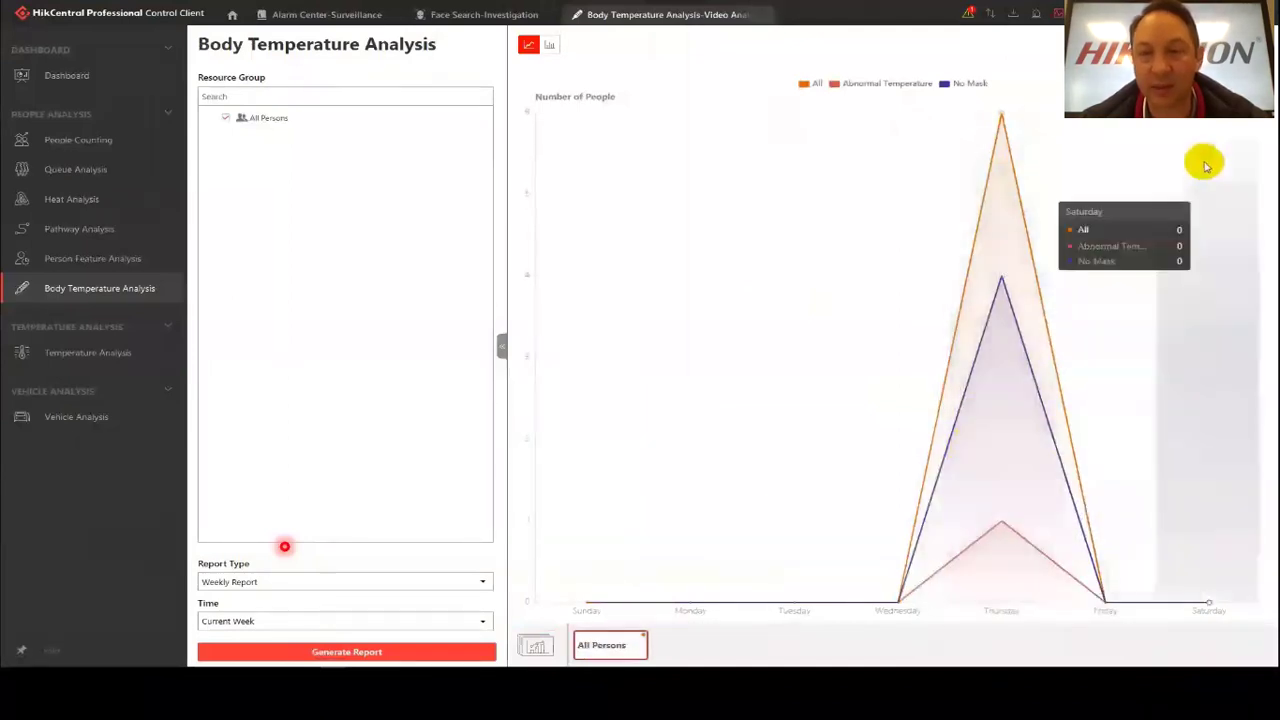
Check export settings with the weekly period, show the report as a bar chart, and advance to Q&A.
click(1240, 45)
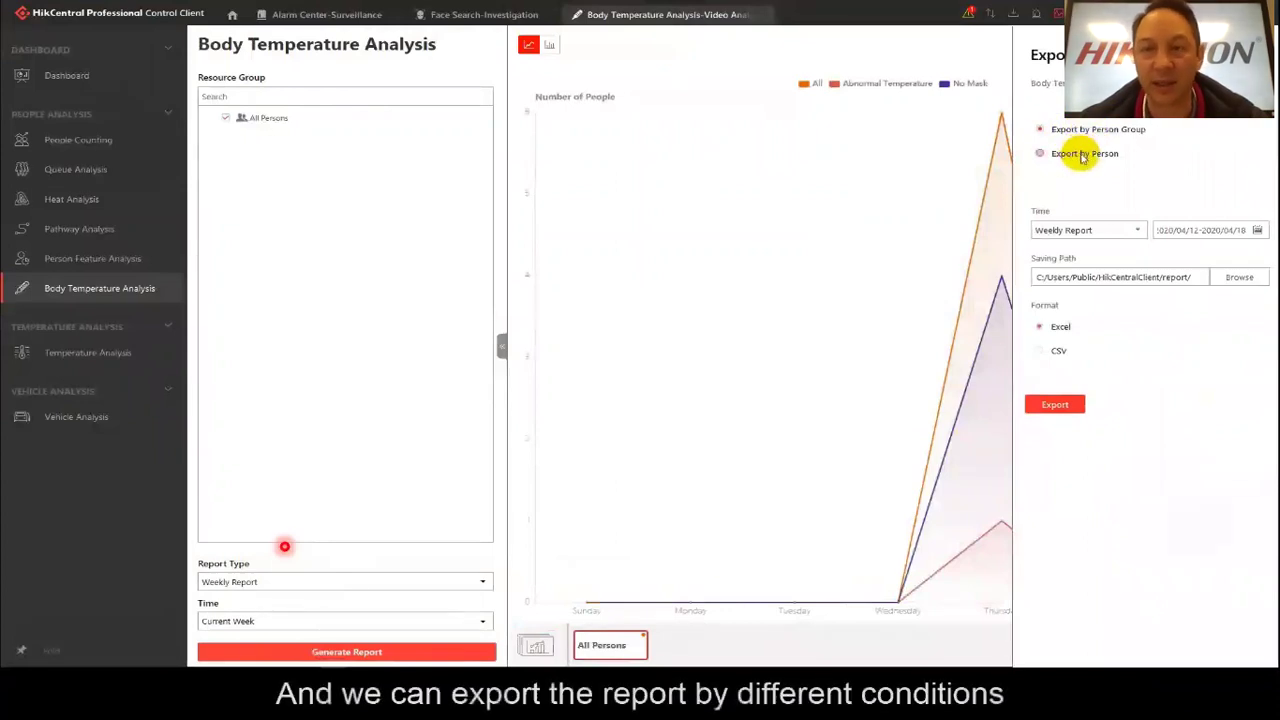
click(1136, 230)
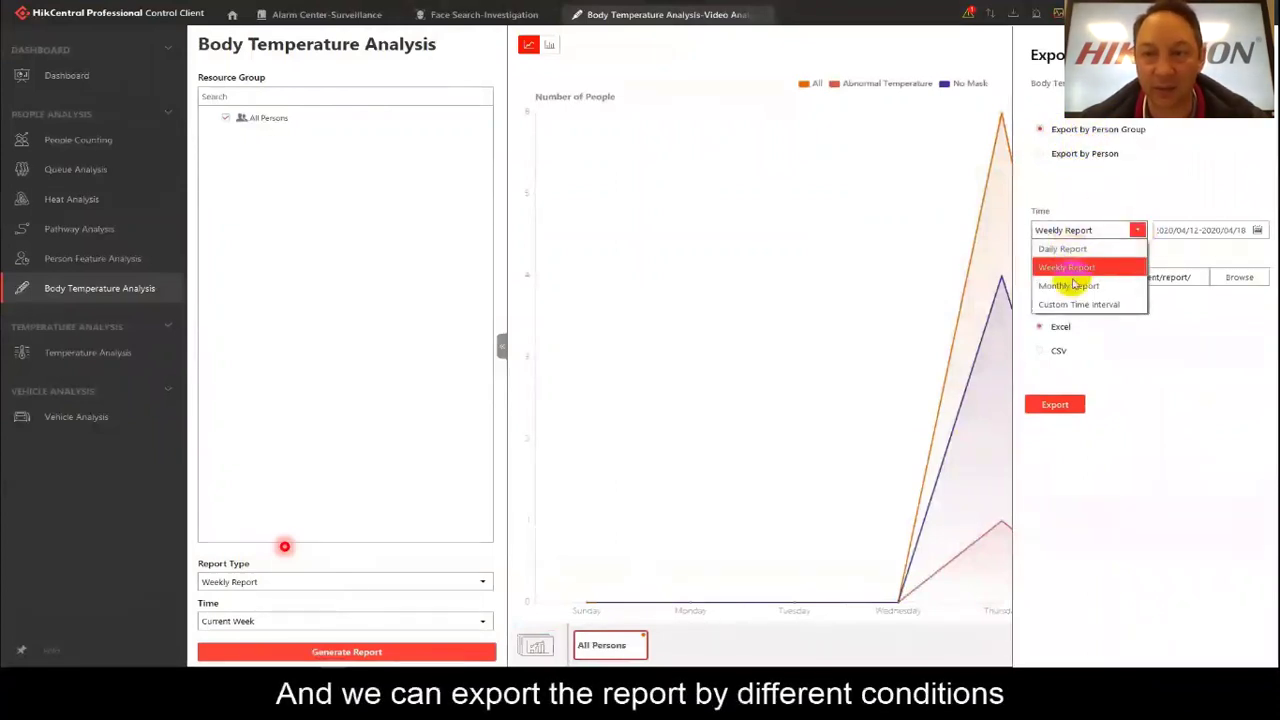
click(1200, 322)
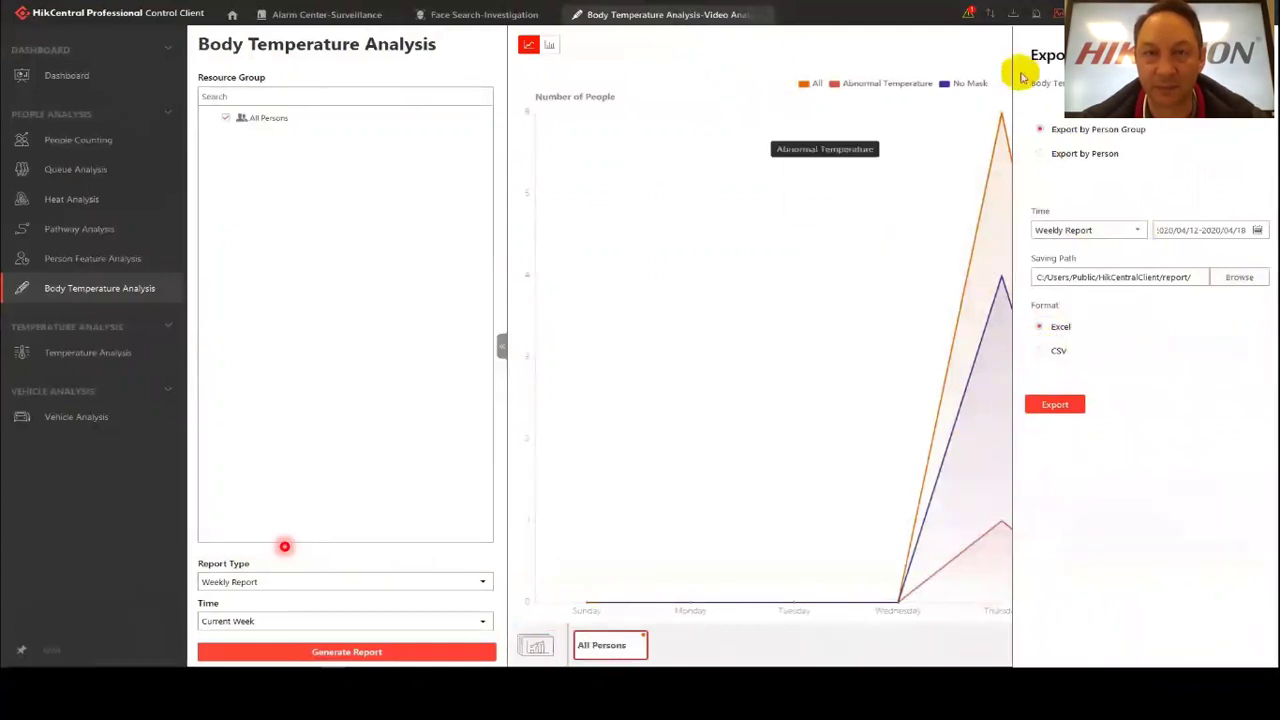
click(940, 50)
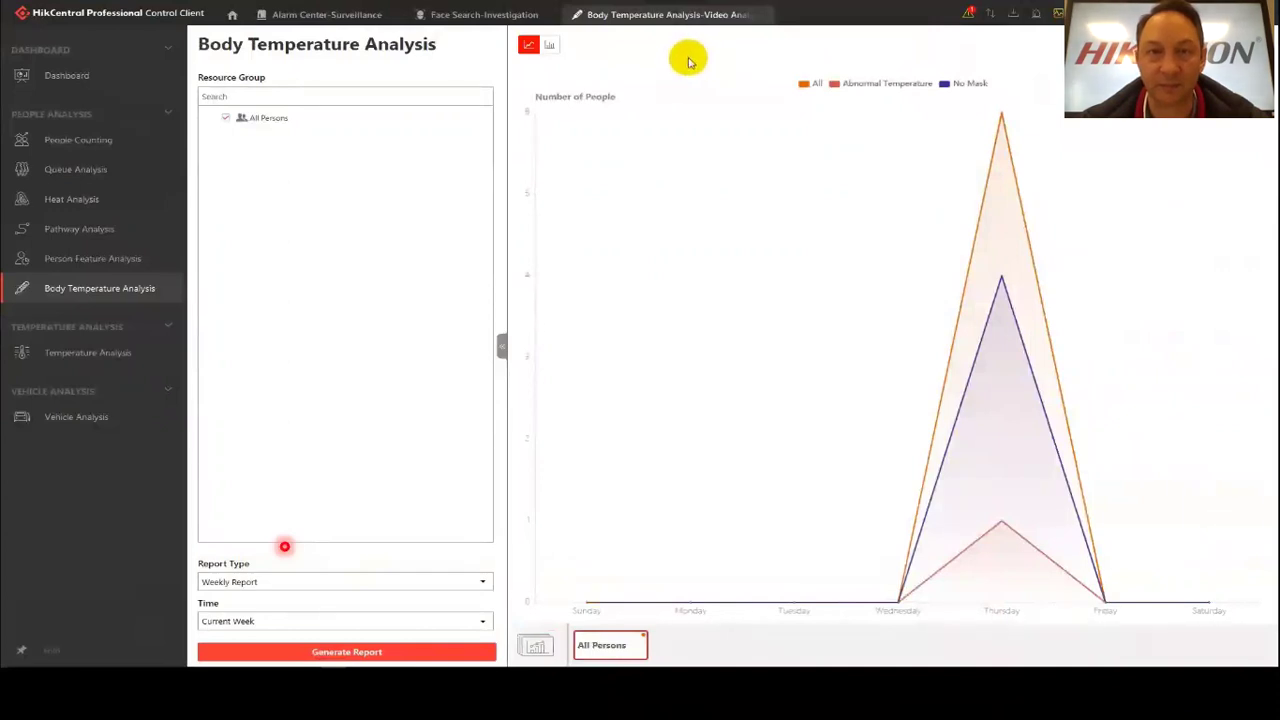
click(549, 45)
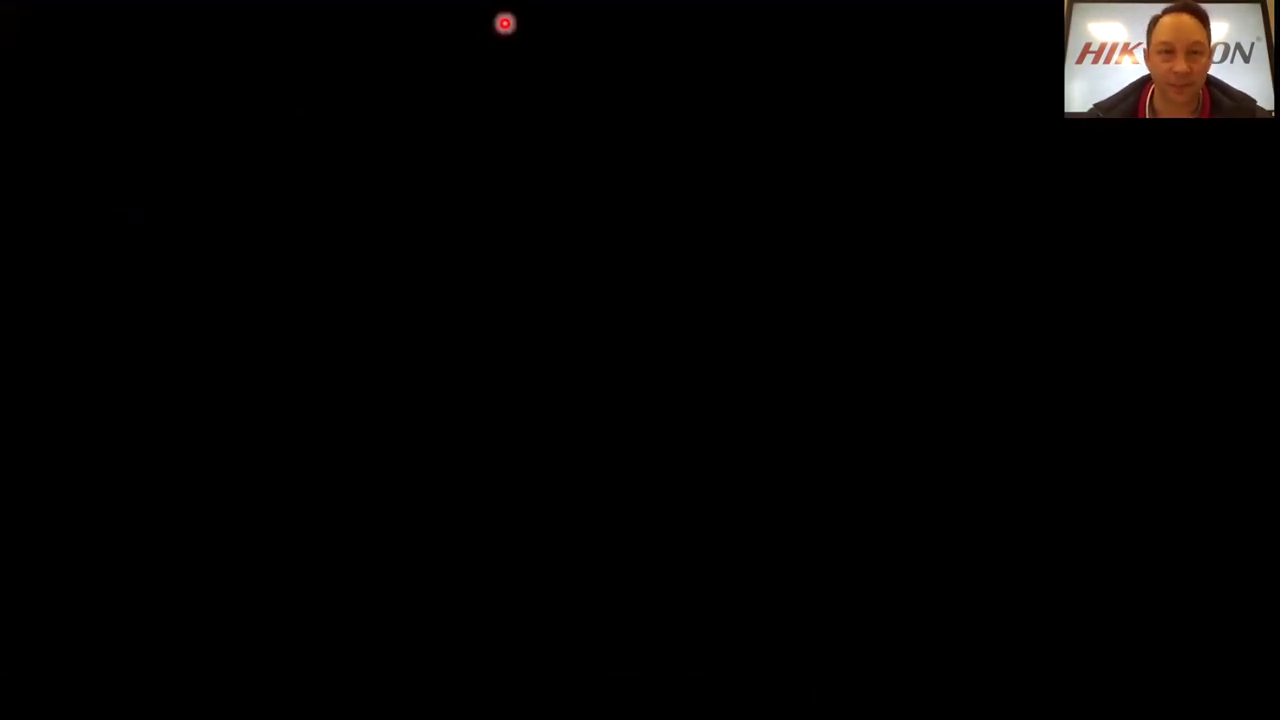
key(Right)
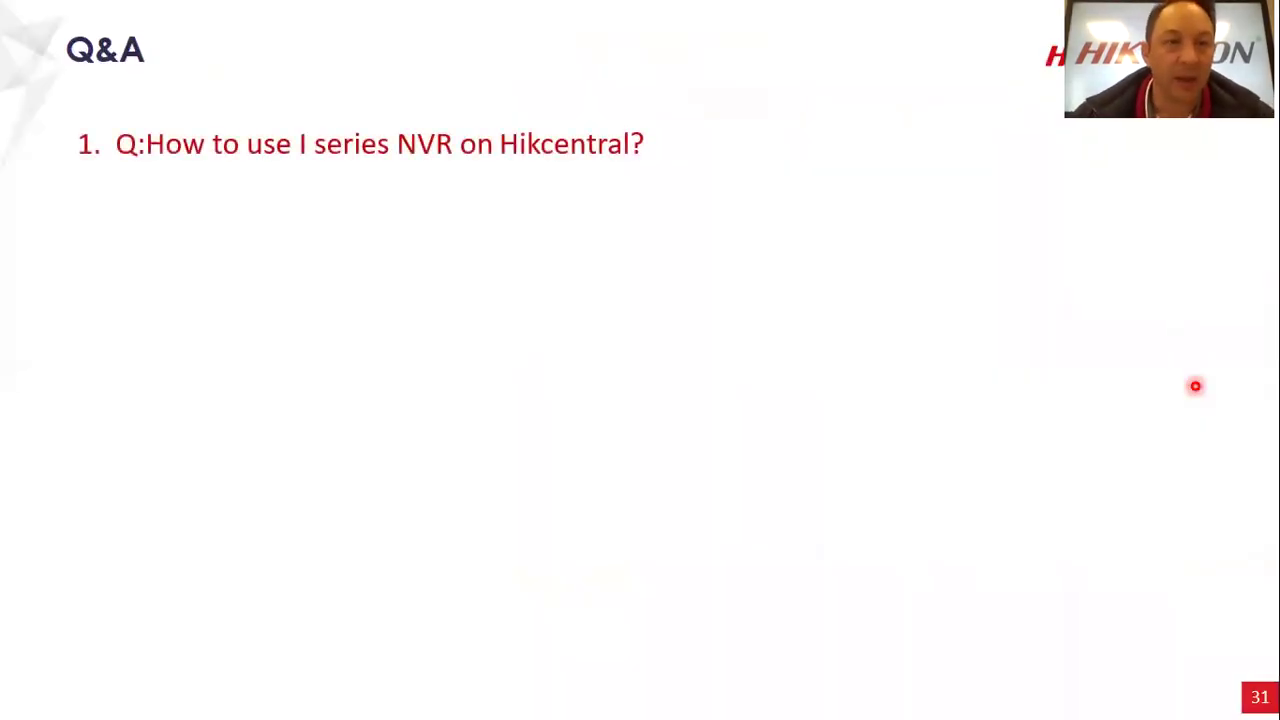